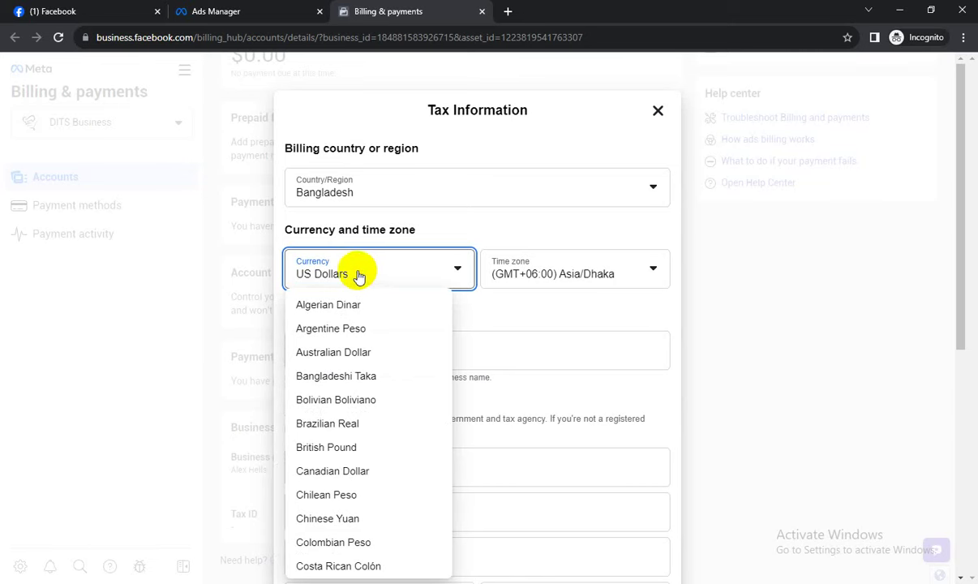
Close the Tax Information form without saving any business details.
left_click(593, 269)
left_click(593, 268)
left_click(377, 341)
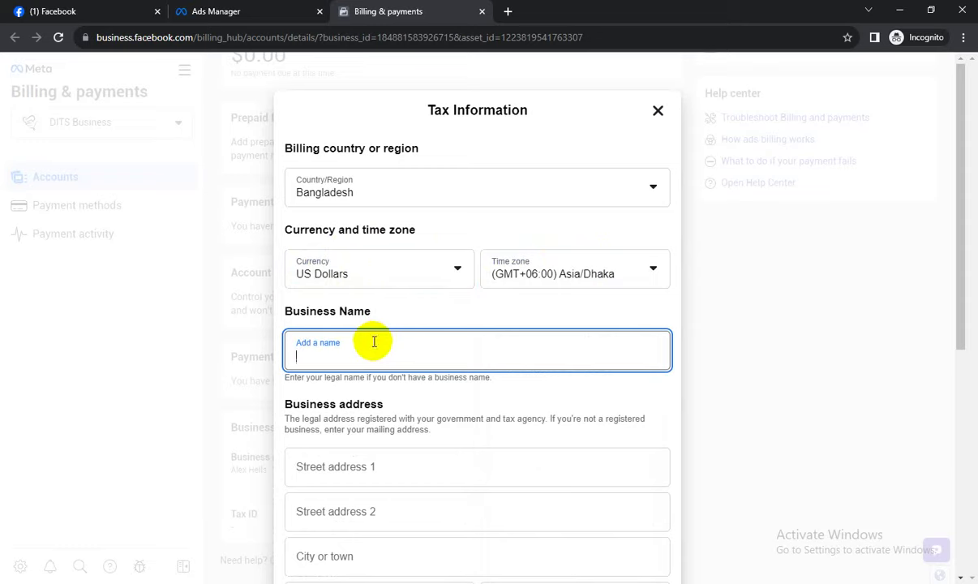
scroll(390, 317, "down", 3)
scroll(395, 165, "down", 1)
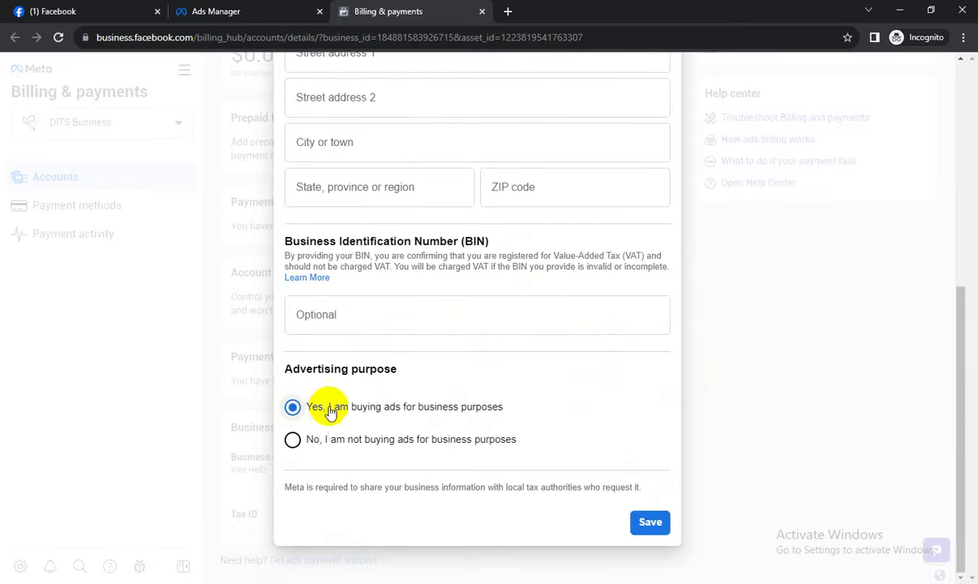
left_click(428, 317)
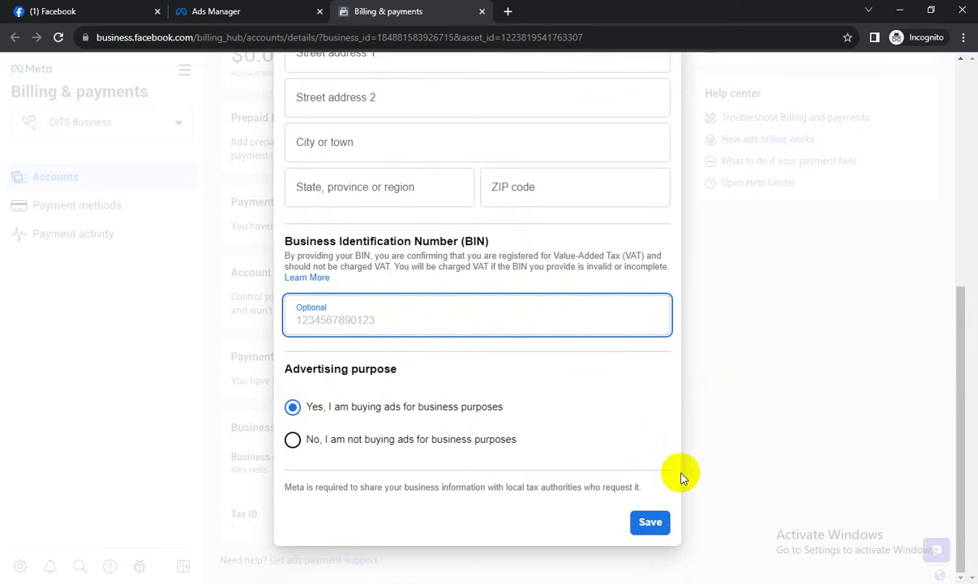
scroll(714, 422, "up", 5)
left_click(658, 113)
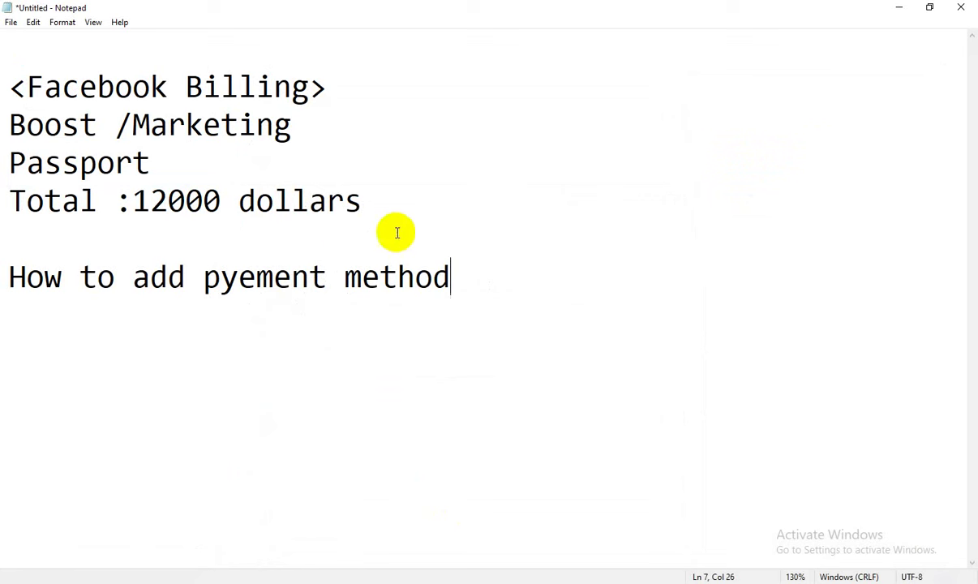
In Notepad, add 'Ad acocunt settings' and '-Currency and time zone' lines, and prefix the payment method line with '>'.
left_click(391, 208)
key("Return")
key("Return")
type("Ad")
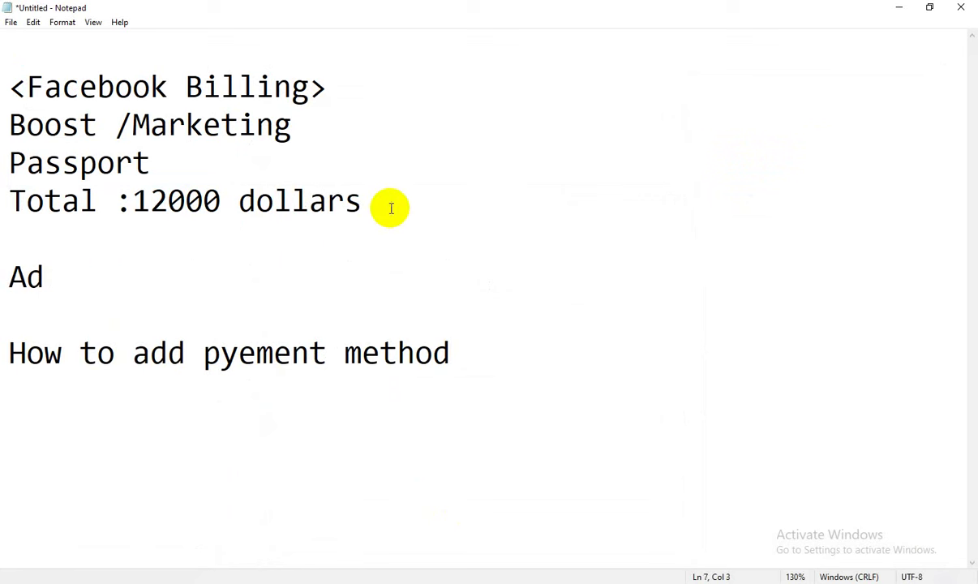
type(" acocunt settings")
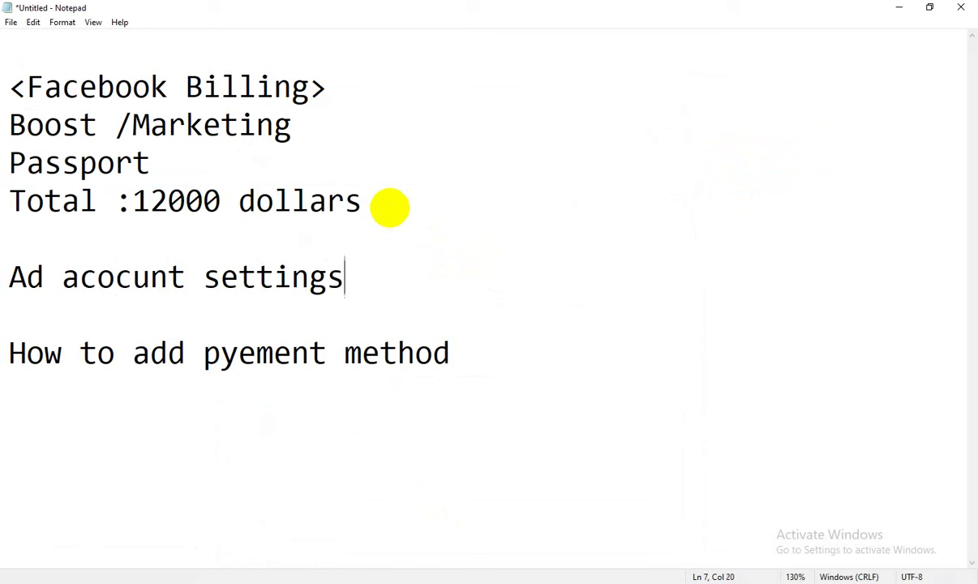
key("Down")
key("Return")
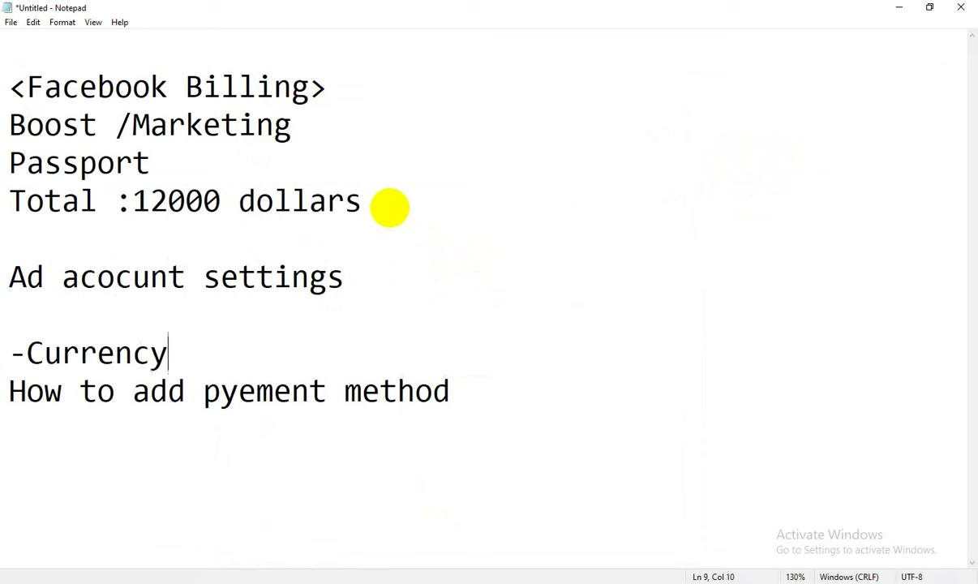
type("-Currency and time zone")
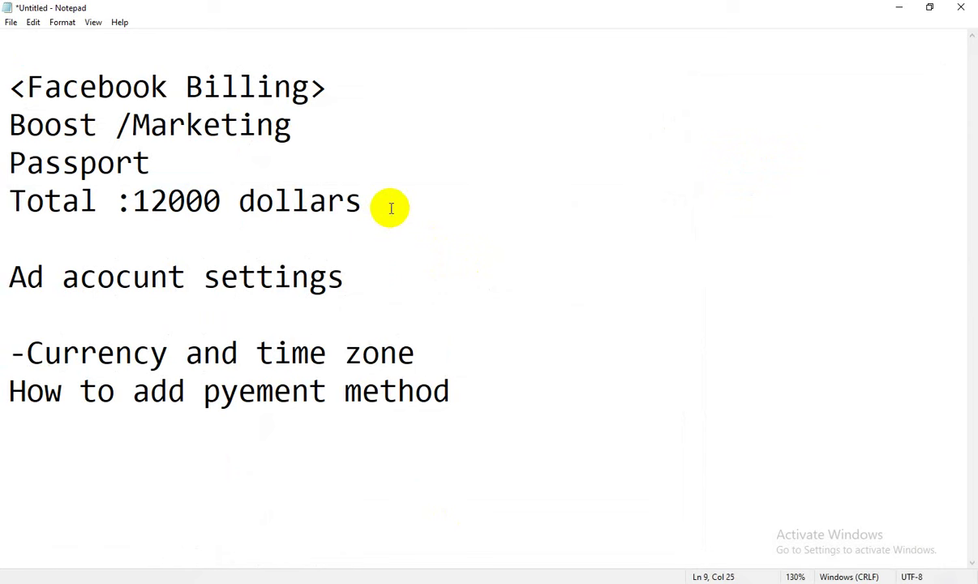
key("Return")
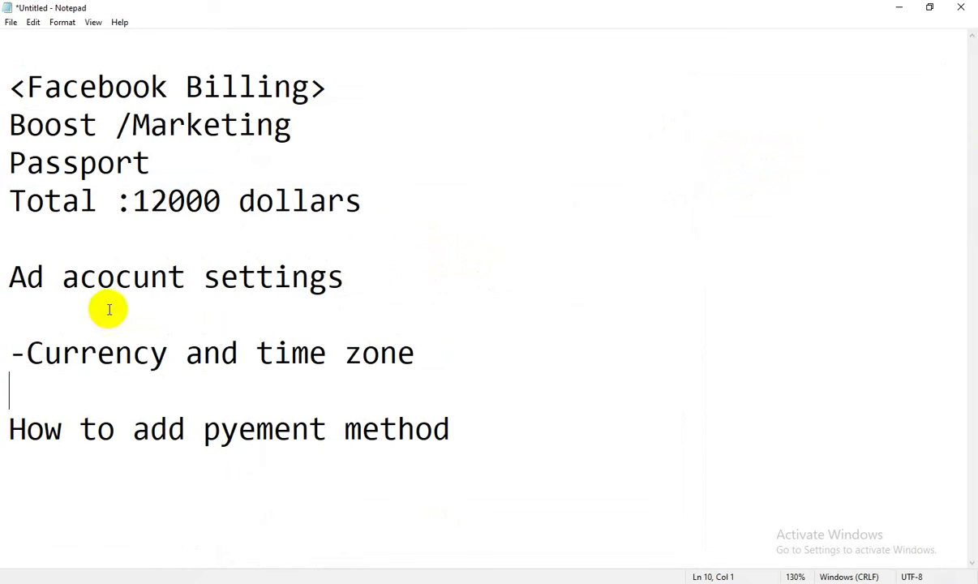
left_click(2, 461)
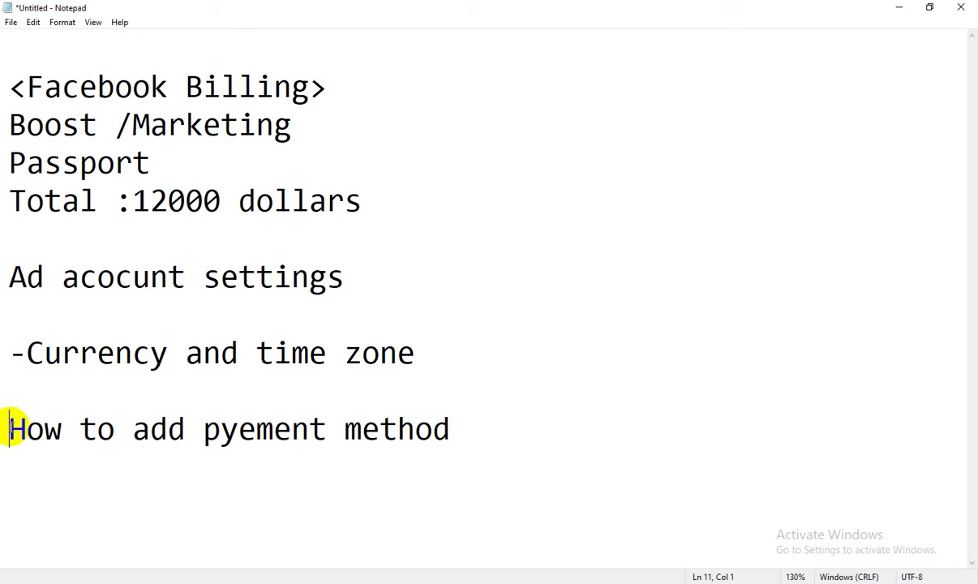
type(">")
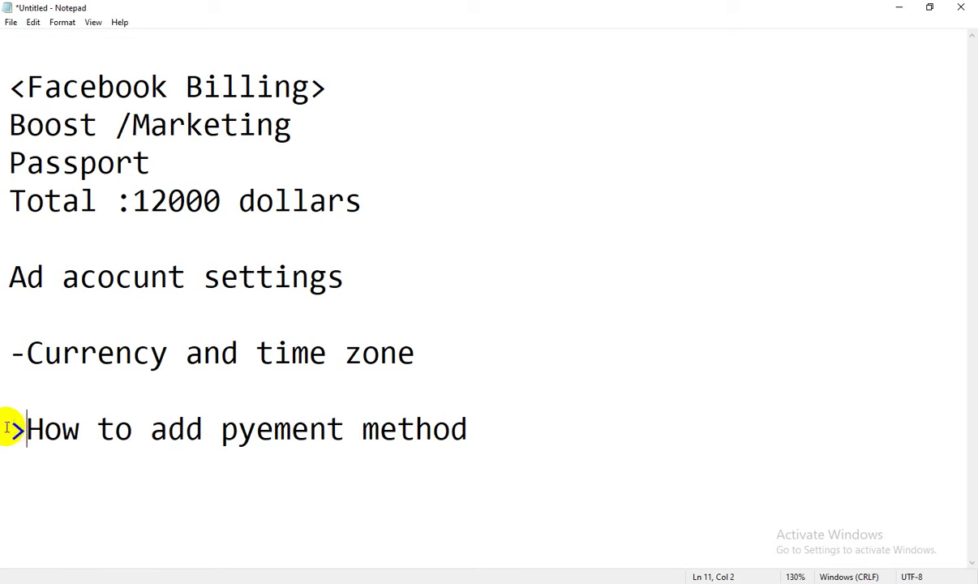
From the Billing & payments window, go to Ads Manager through the All tools menu.
mouse_move(346, 577)
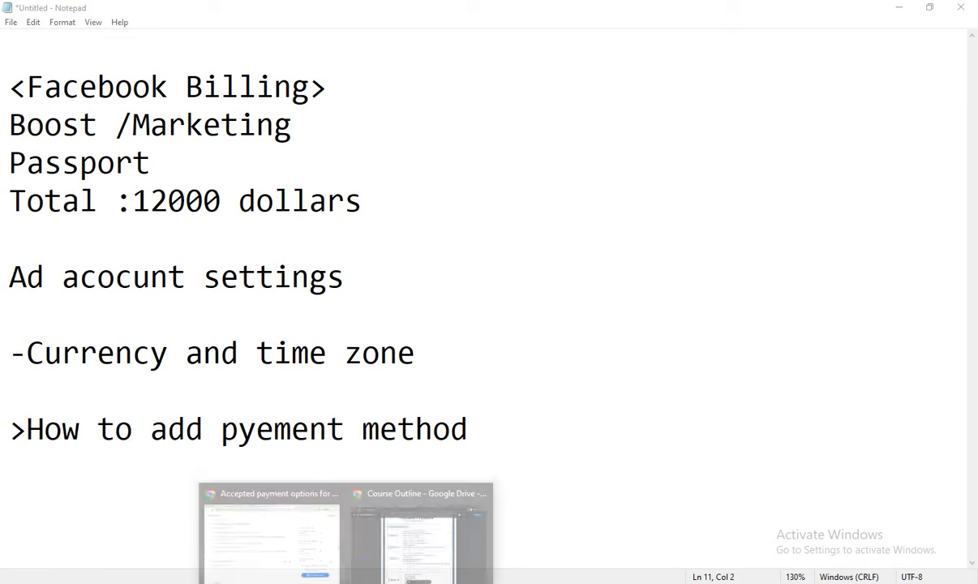
left_click(278, 539)
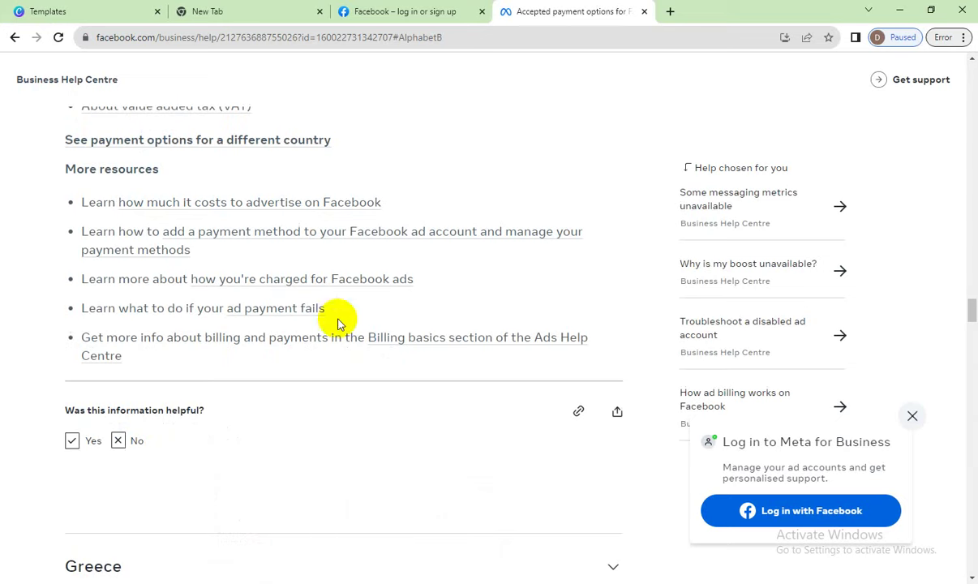
mouse_move(313, 579)
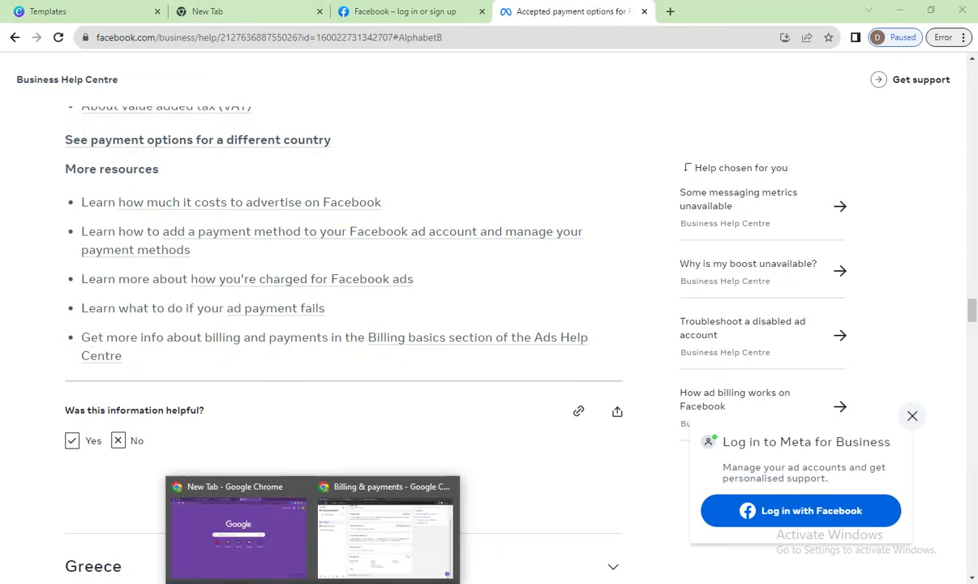
left_click(341, 537)
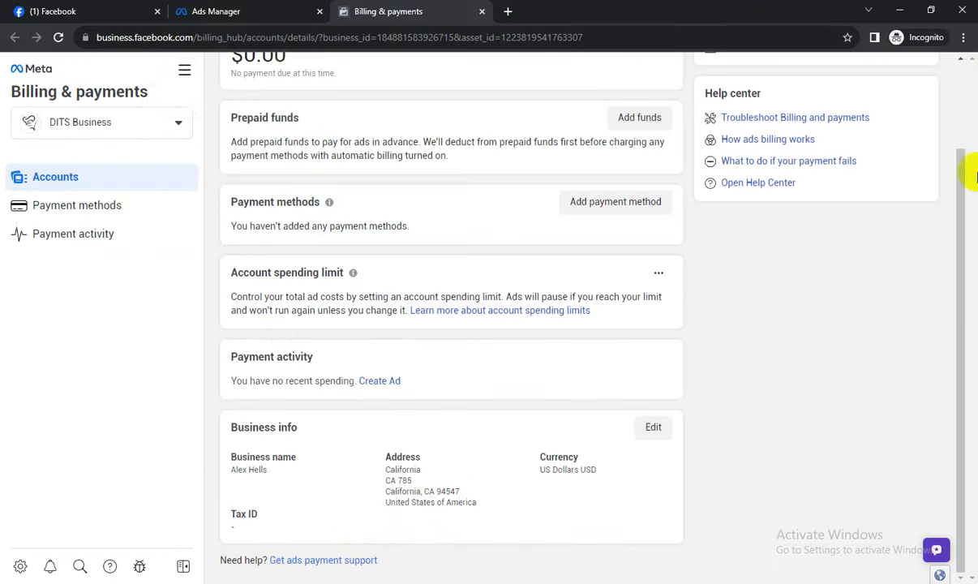
left_click(184, 73)
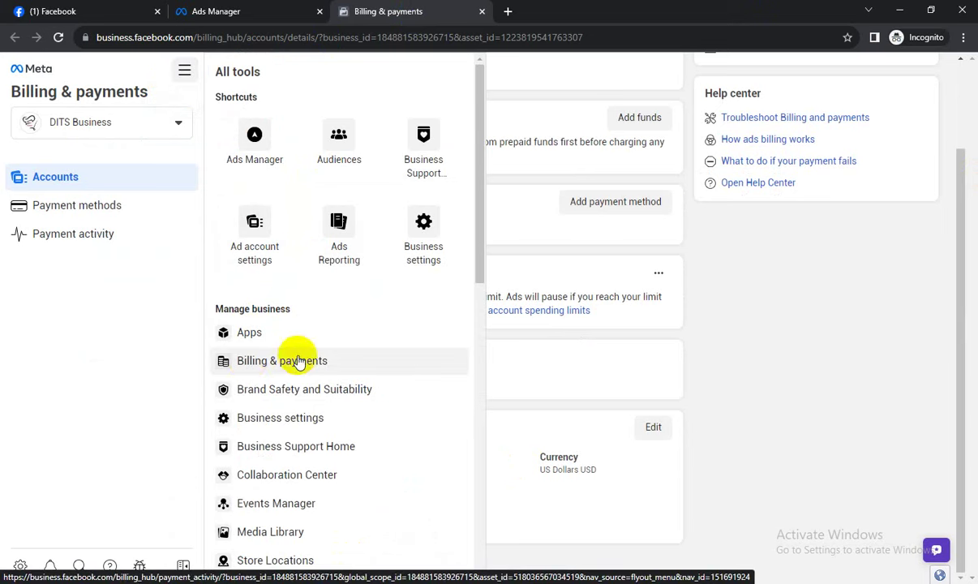
left_click(763, 339)
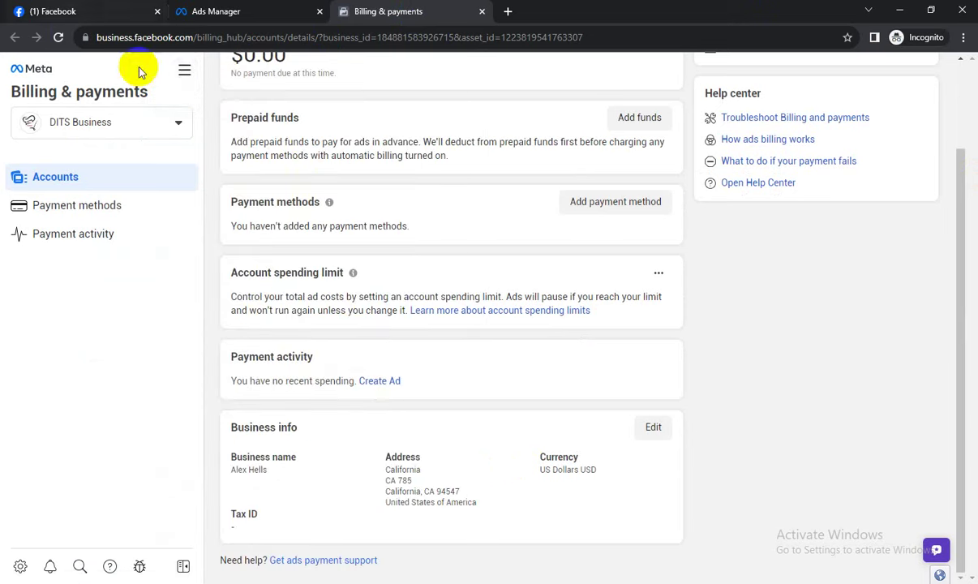
left_click(183, 73)
left_click(240, 134)
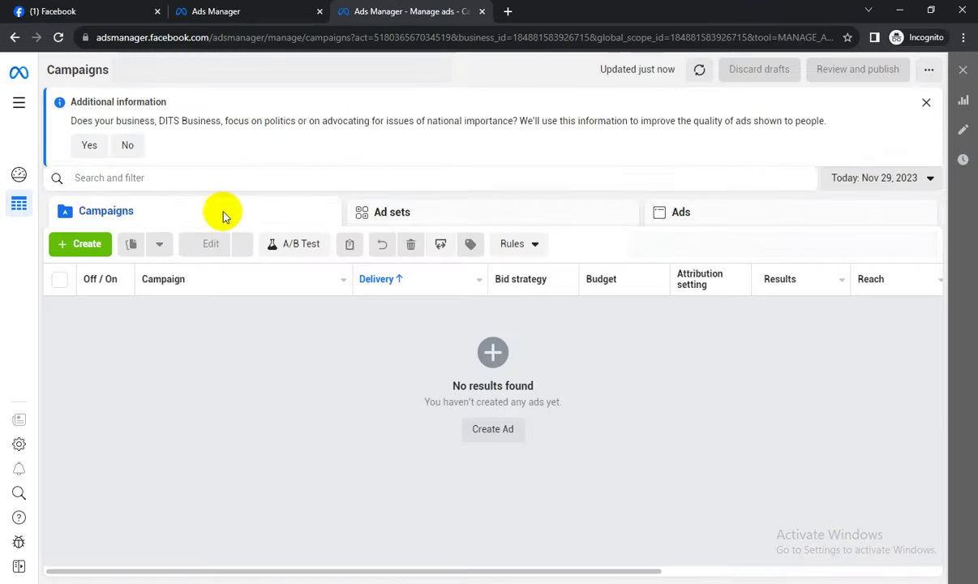
Open Billing under Manage business in the All tools menu.
left_click(20, 101)
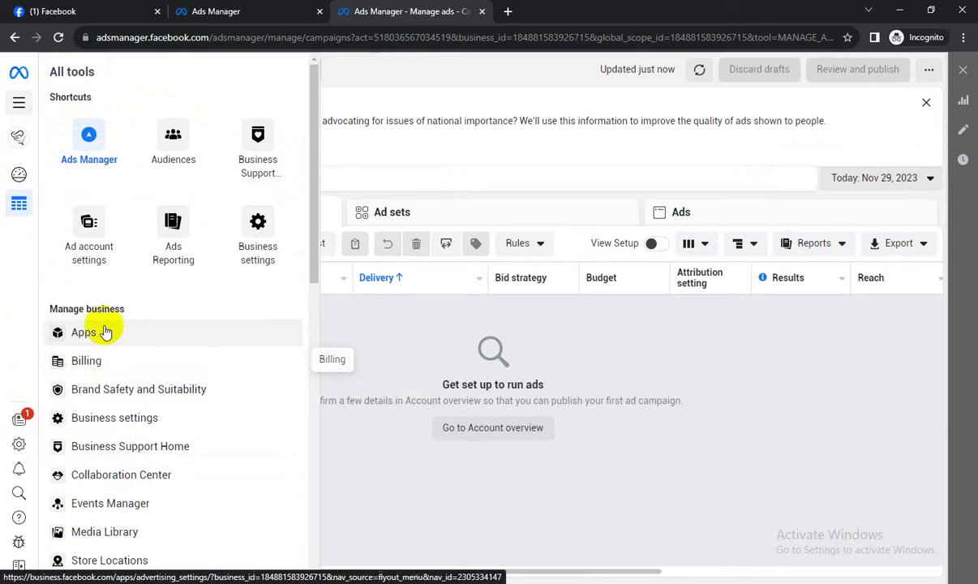
scroll(112, 321, "down", 2)
scroll(107, 324, "down", 3)
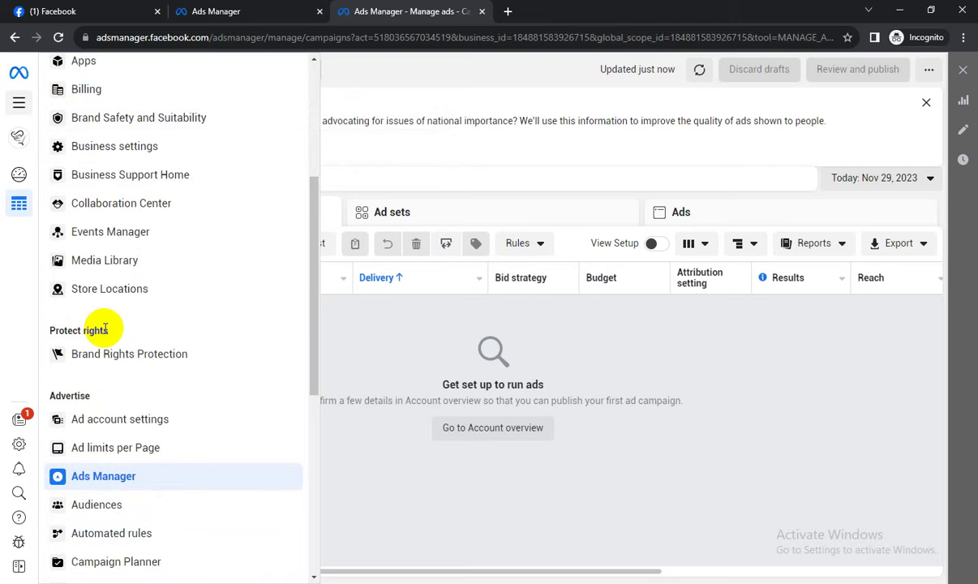
scroll(106, 331, "down", 1)
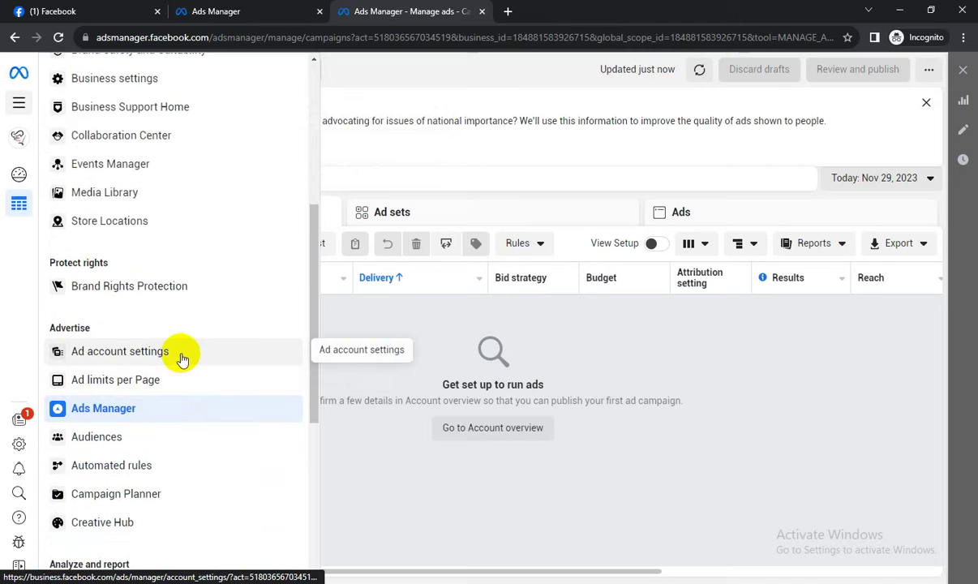
scroll(144, 463, "down", 3)
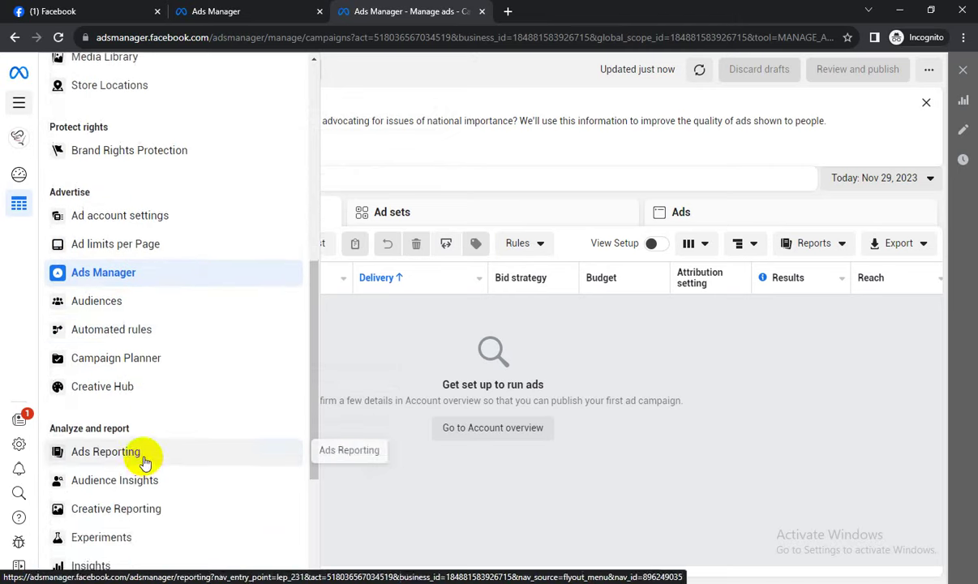
scroll(144, 459, "up", 6)
scroll(138, 438, "up", 2)
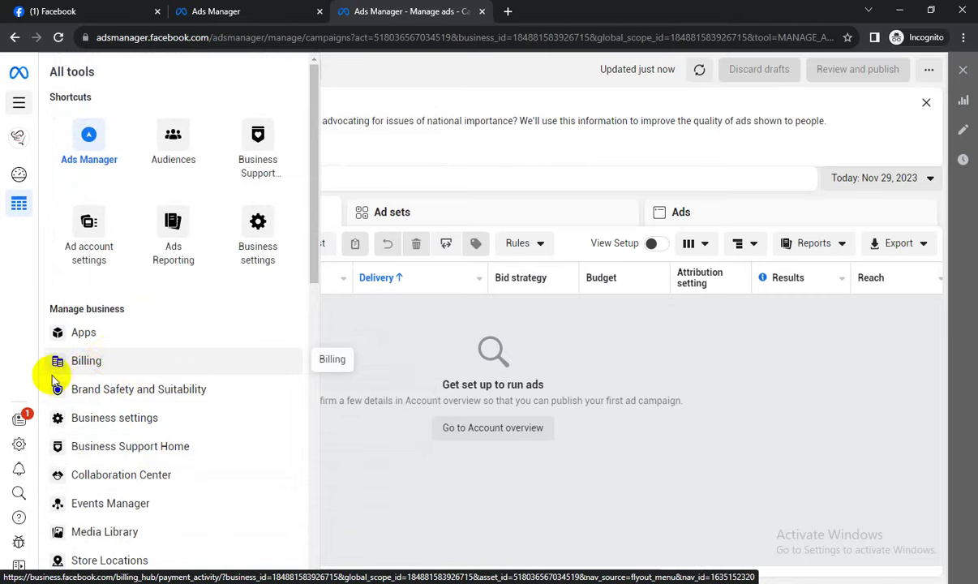
left_click(108, 360)
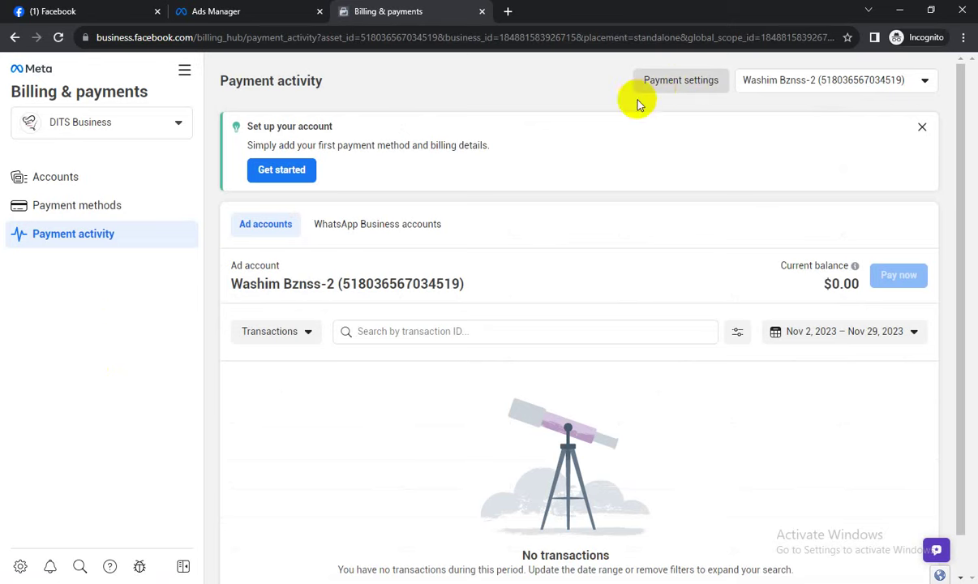
Add PayPal as the payment method for a Bangladesh, US Dollars, Dhaka time zone account, then return to billing.
left_click(662, 84)
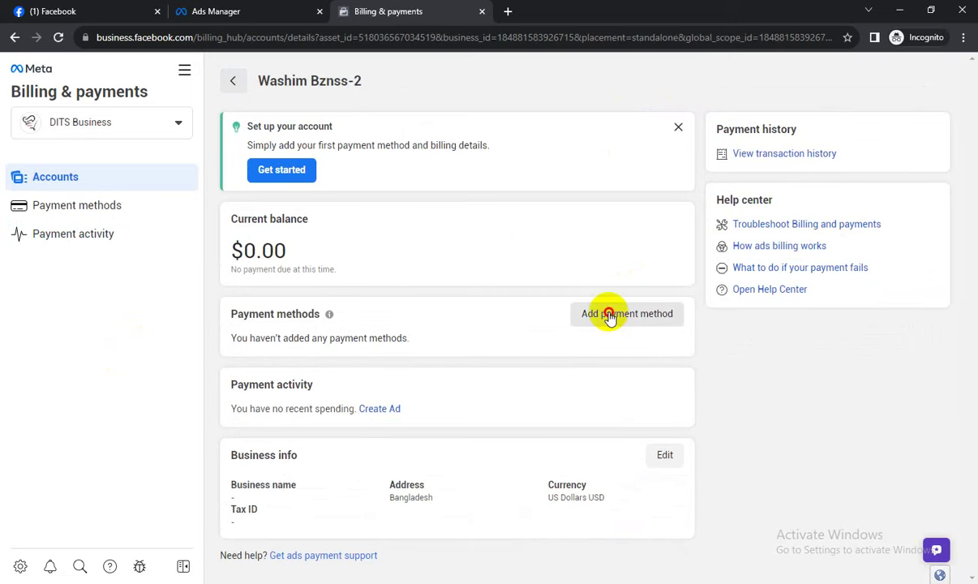
left_click(609, 316)
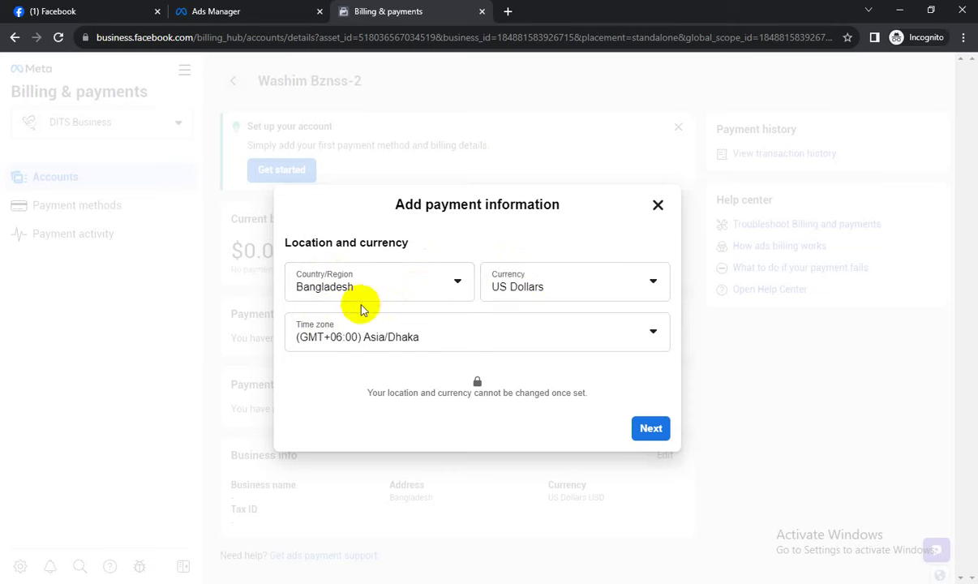
left_click(651, 429)
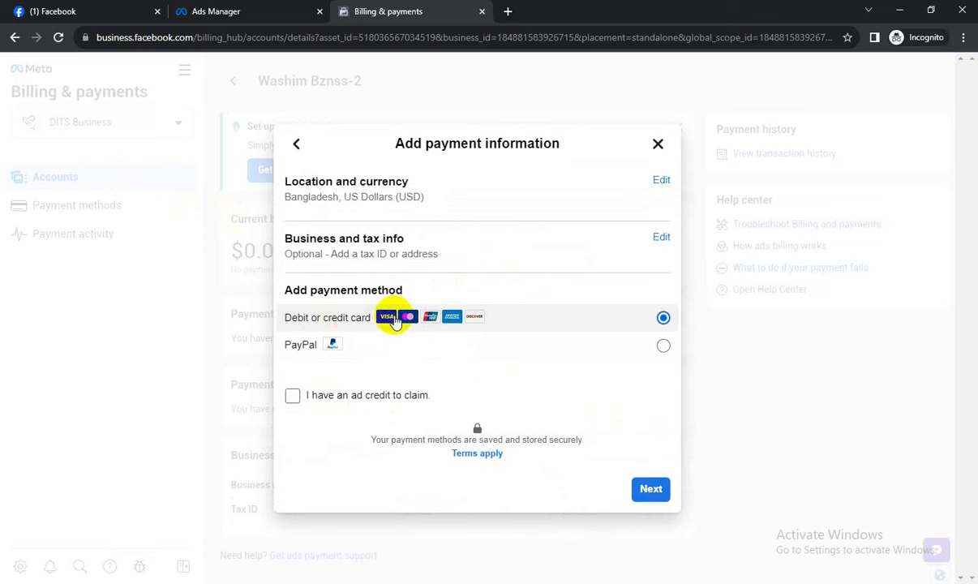
left_click(619, 349)
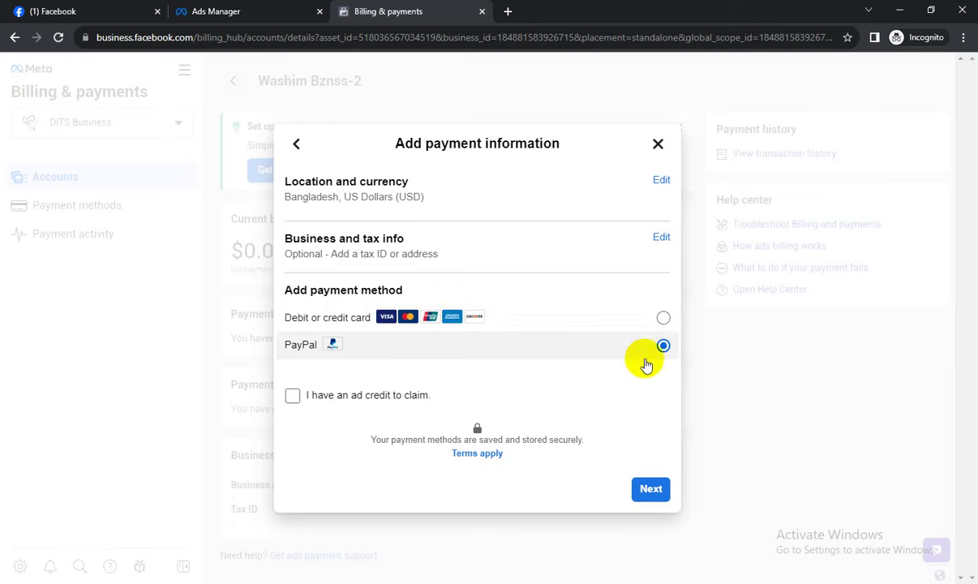
left_click(641, 492)
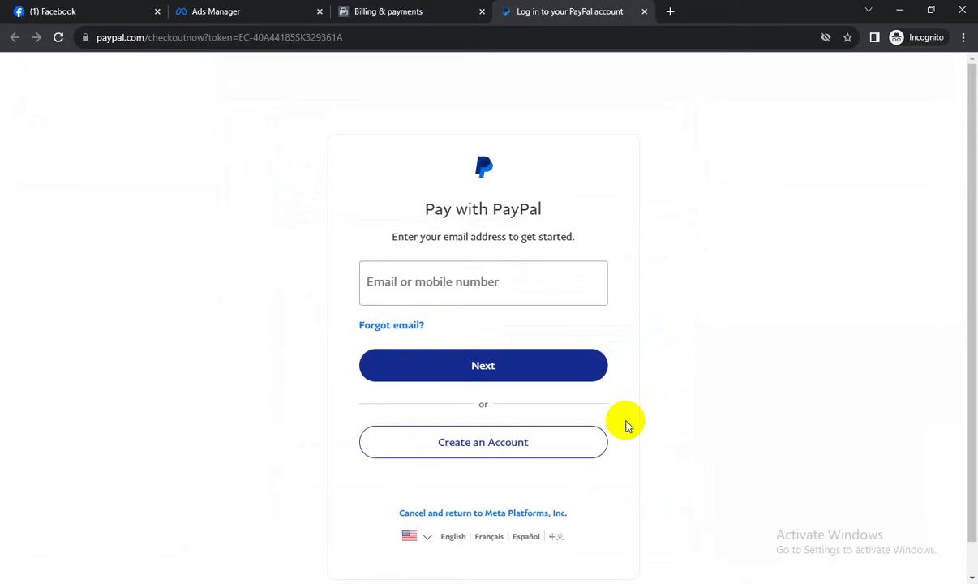
left_click(445, 280)
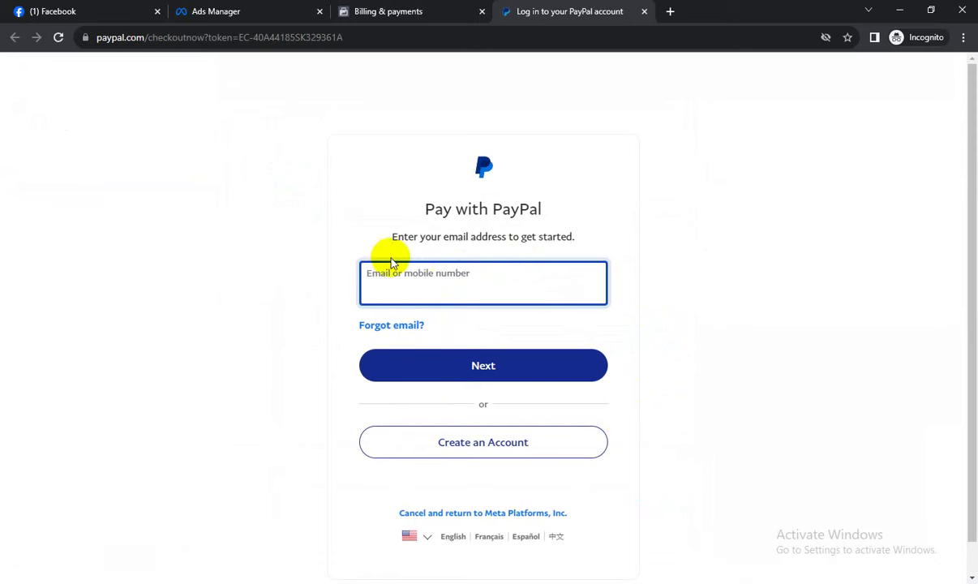
left_click(362, 10)
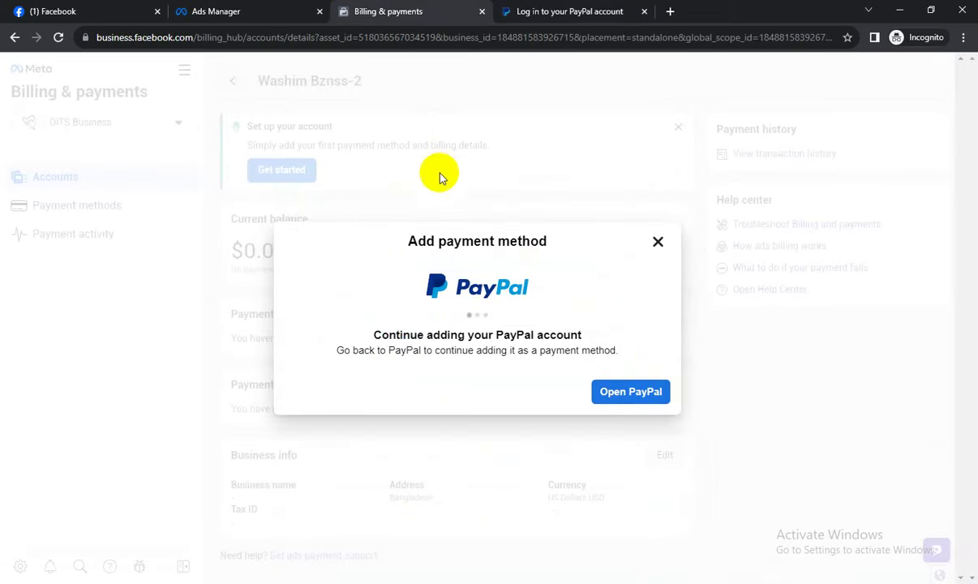
Dismiss the PayPal prompt and start adding a debit or credit card instead.
left_click(658, 241)
left_click(644, 316)
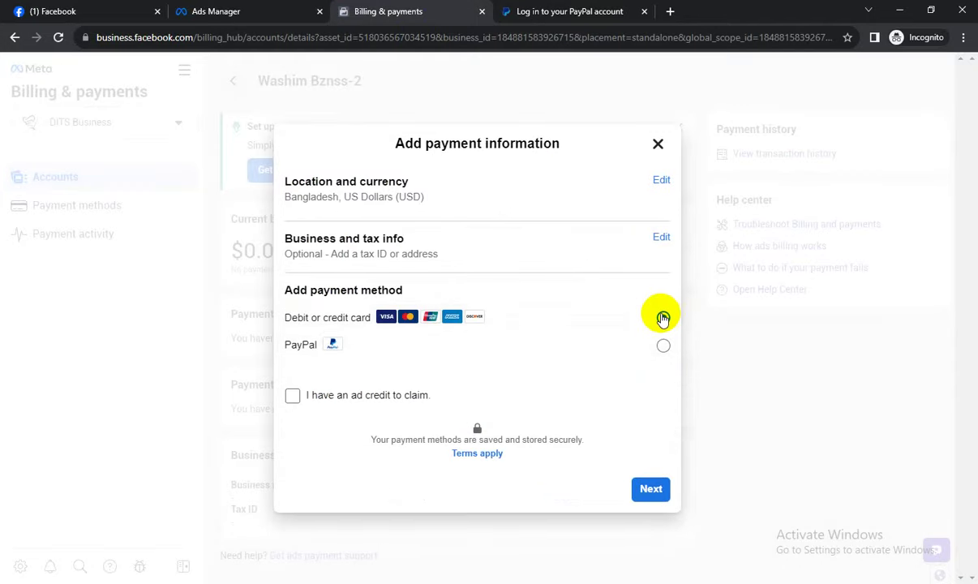
left_click(656, 490)
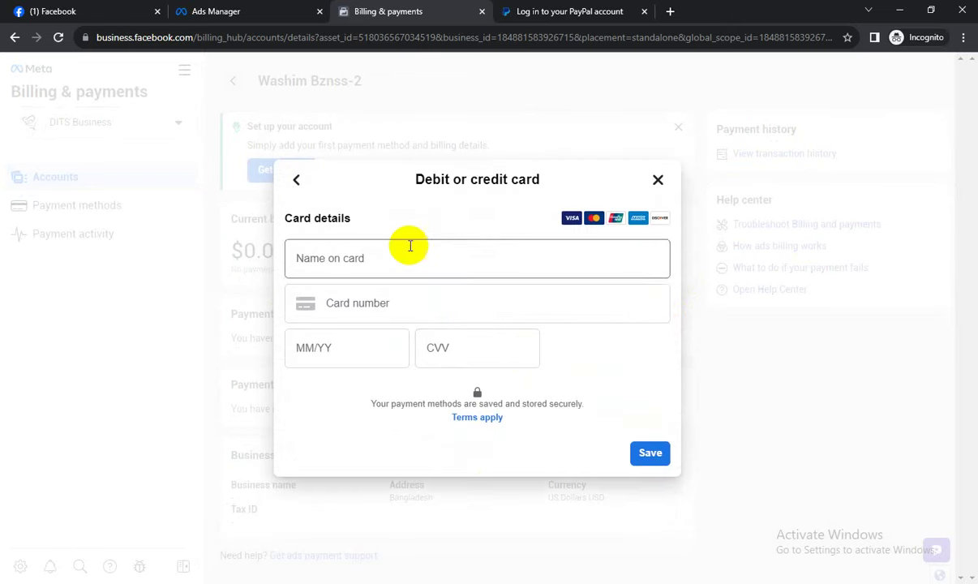
left_click(410, 245)
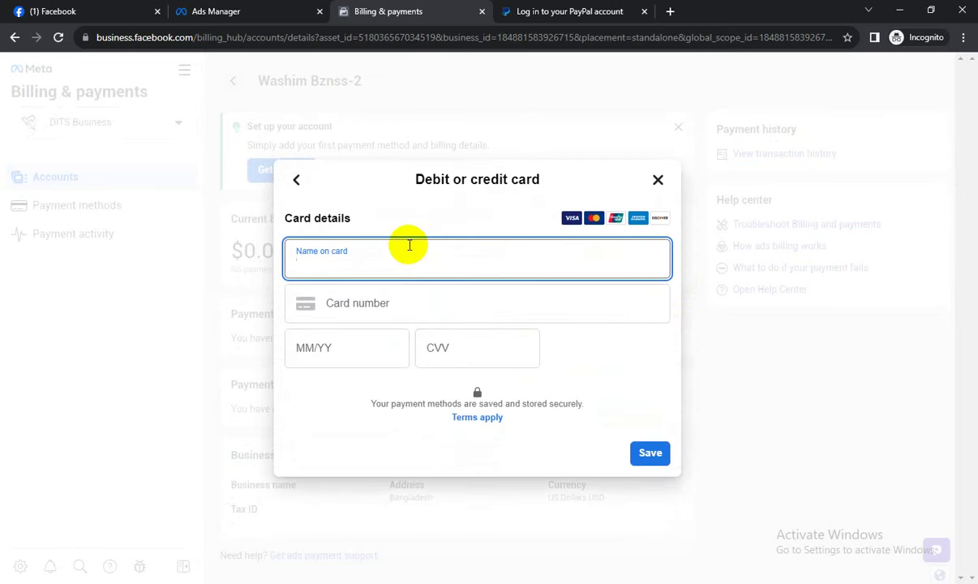
Search Google Images for 'visa card' in a new incognito tab.
left_click(670, 11)
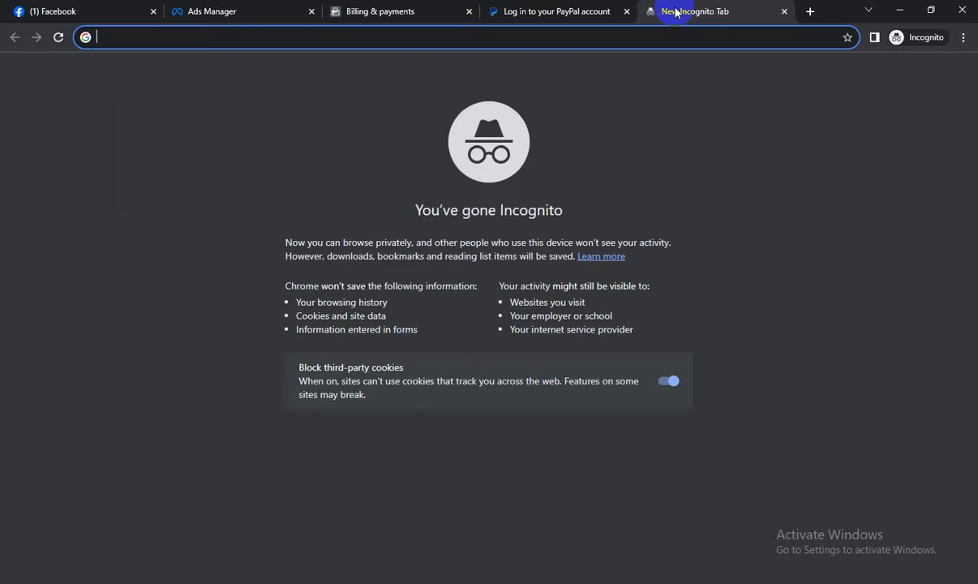
type("visa card")
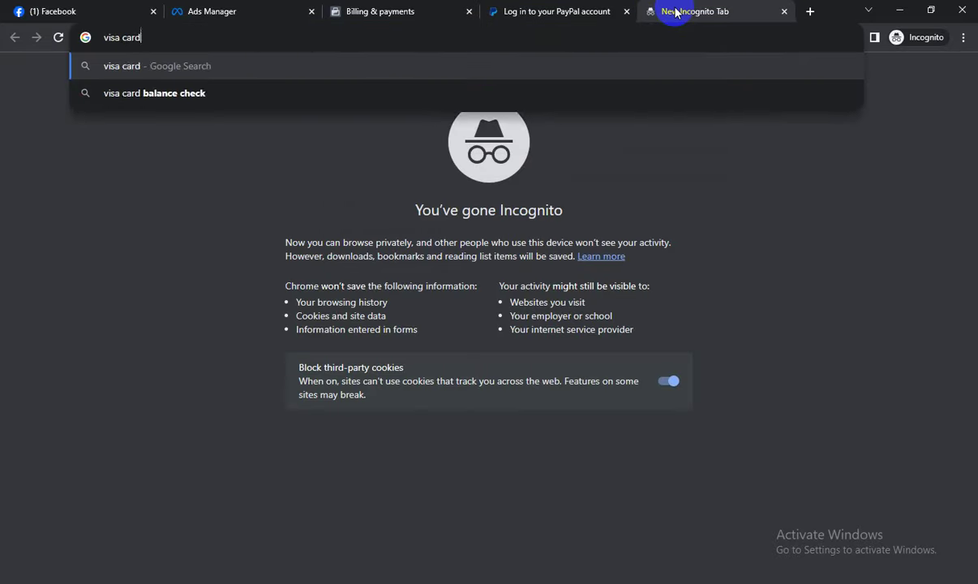
key("Return")
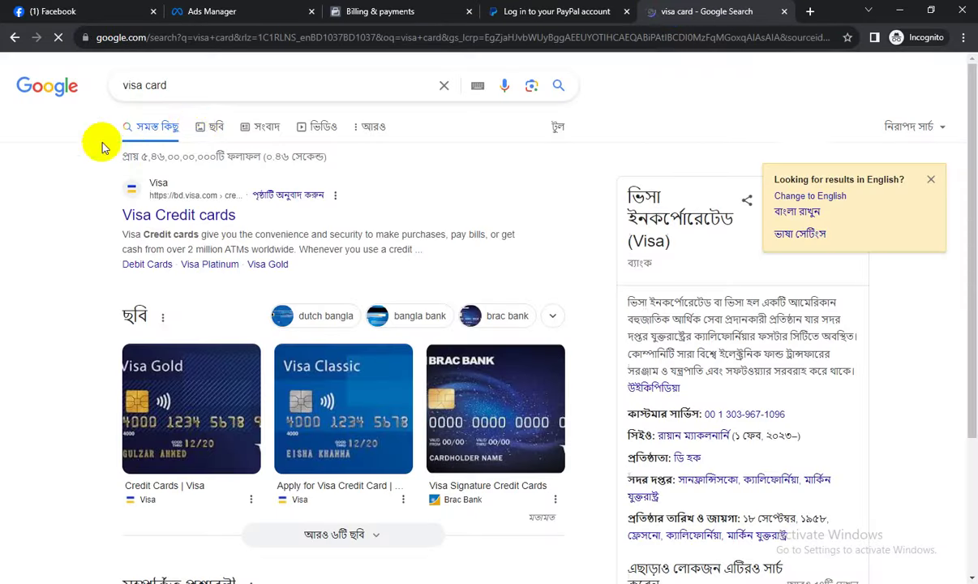
left_click(203, 126)
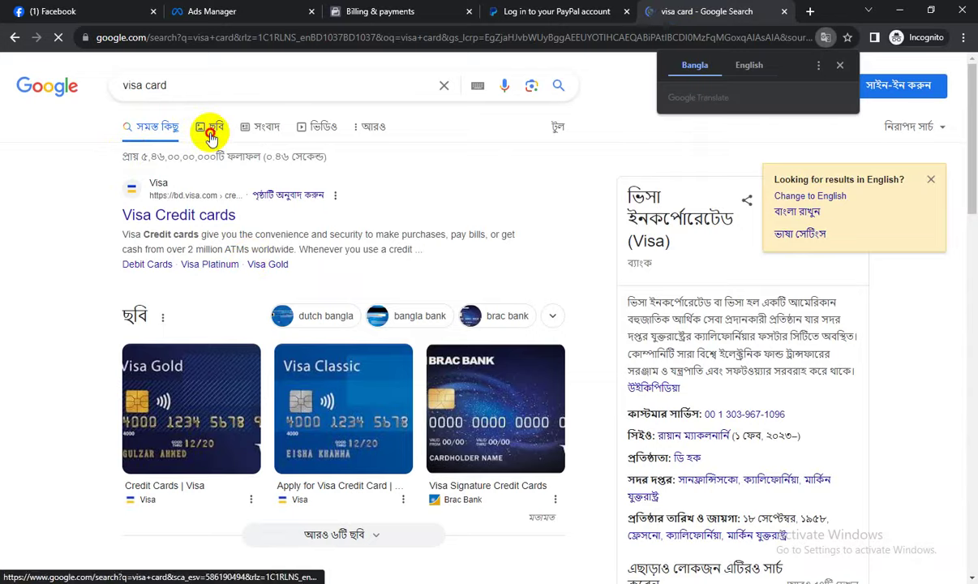
left_click(207, 129)
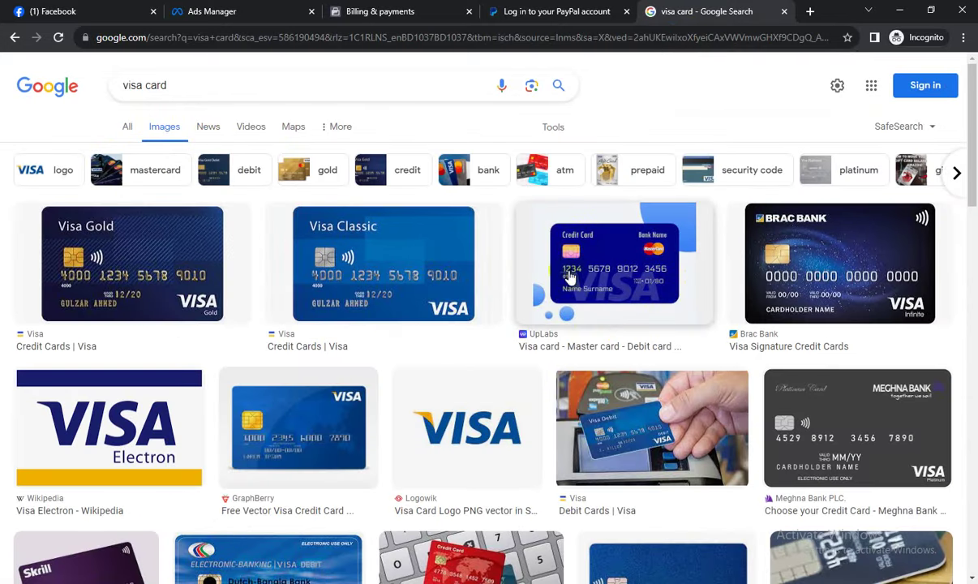
left_click(642, 311)
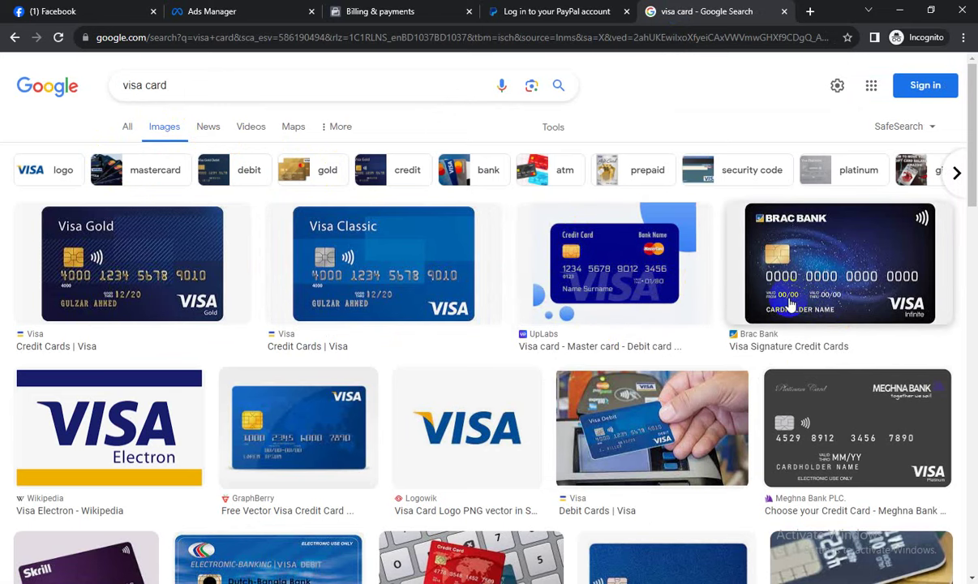
Visit the card name, number, expiry and CVV fields without filling them, then return to Ad Account Setup.
left_click(397, 10)
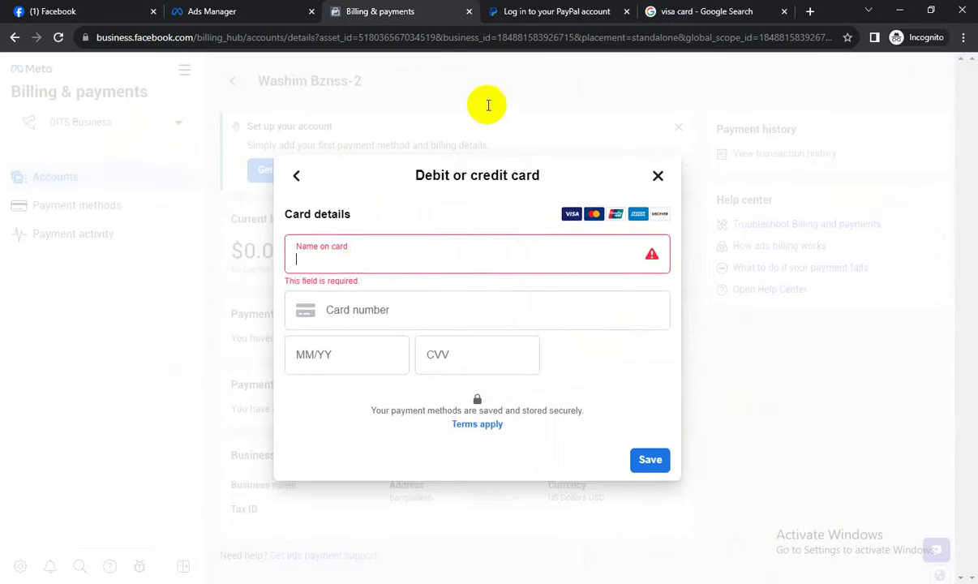
left_click(370, 252)
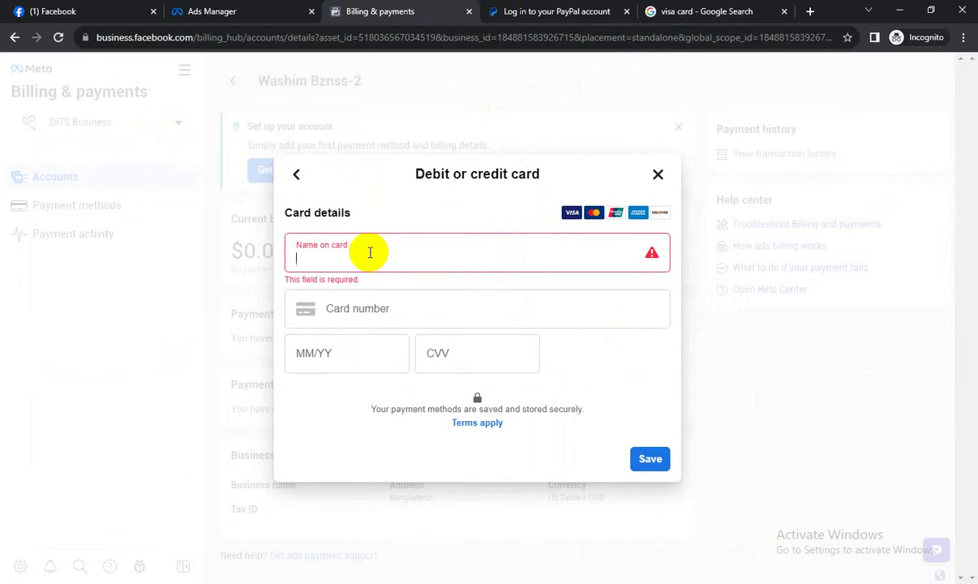
left_click(377, 309)
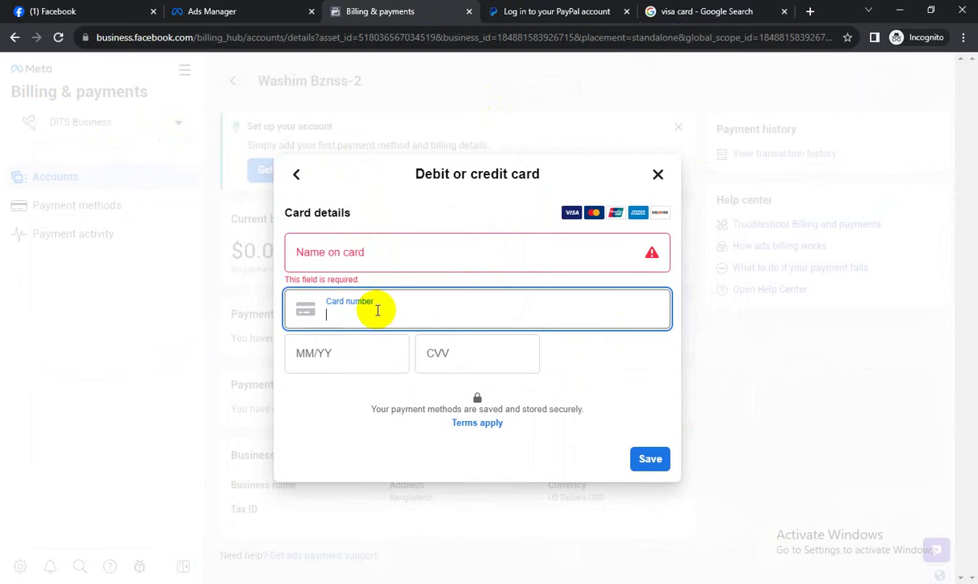
left_click(325, 362)
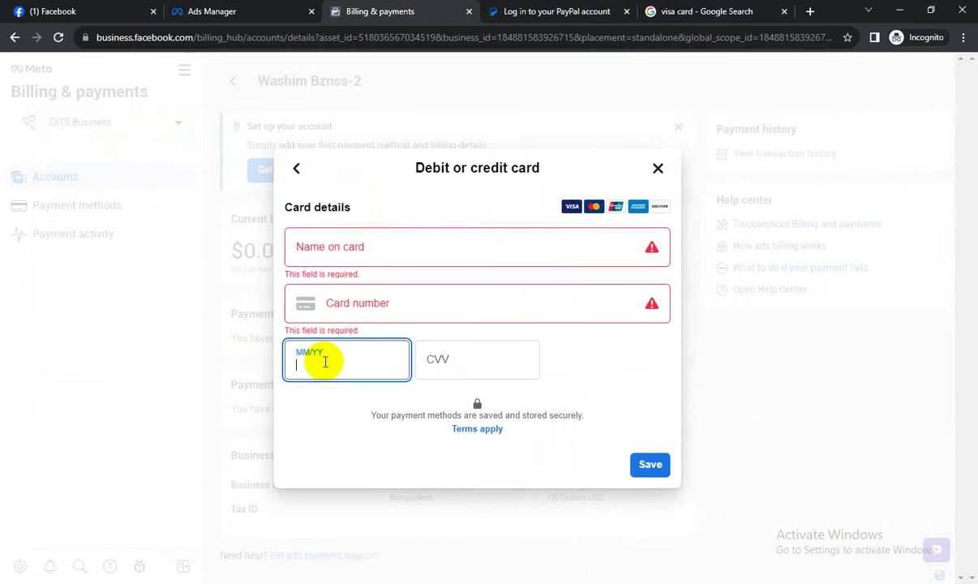
left_click(438, 365)
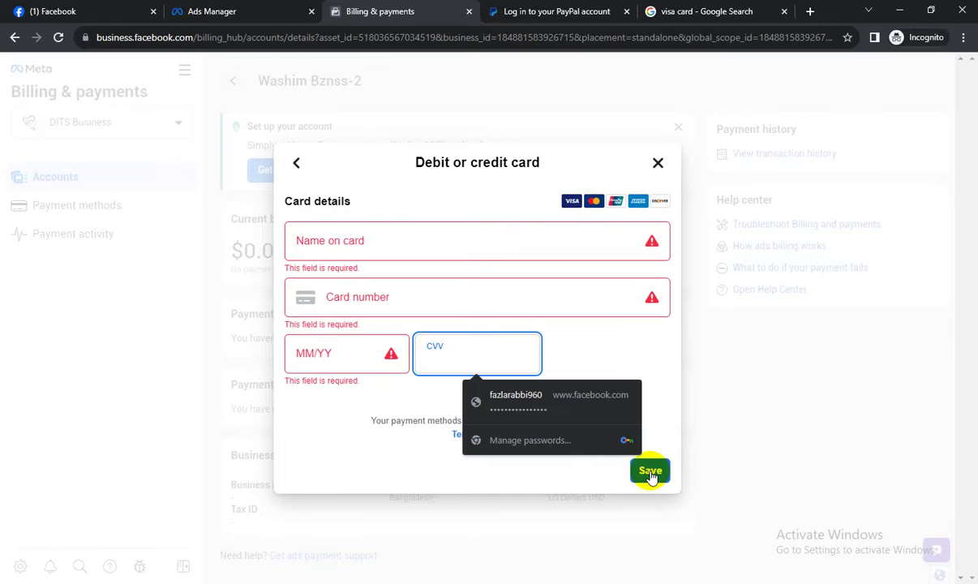
left_click(245, 13)
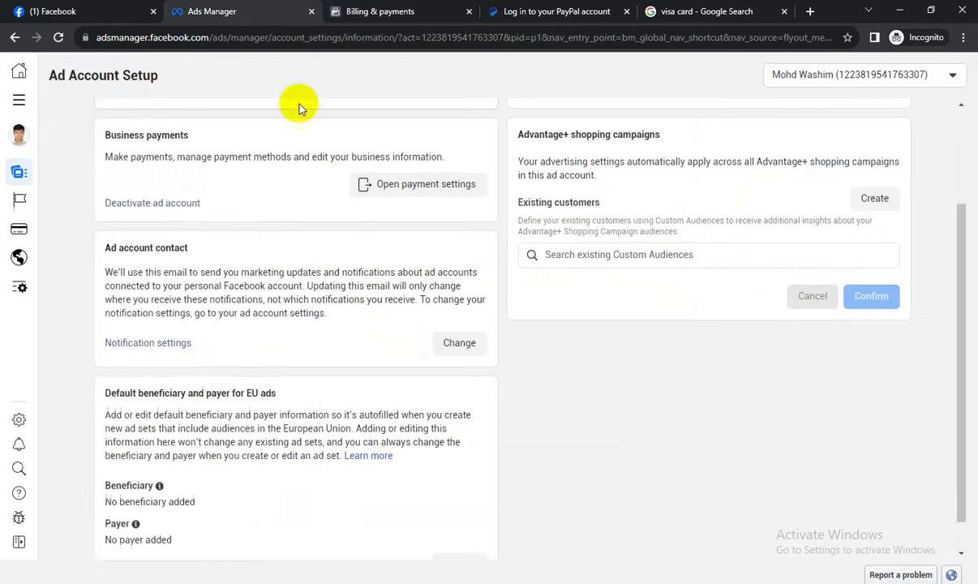
Switch to another ad account and open its Billing page showing the RM101.38 prepaid balance.
left_click(19, 100)
left_click(803, 74)
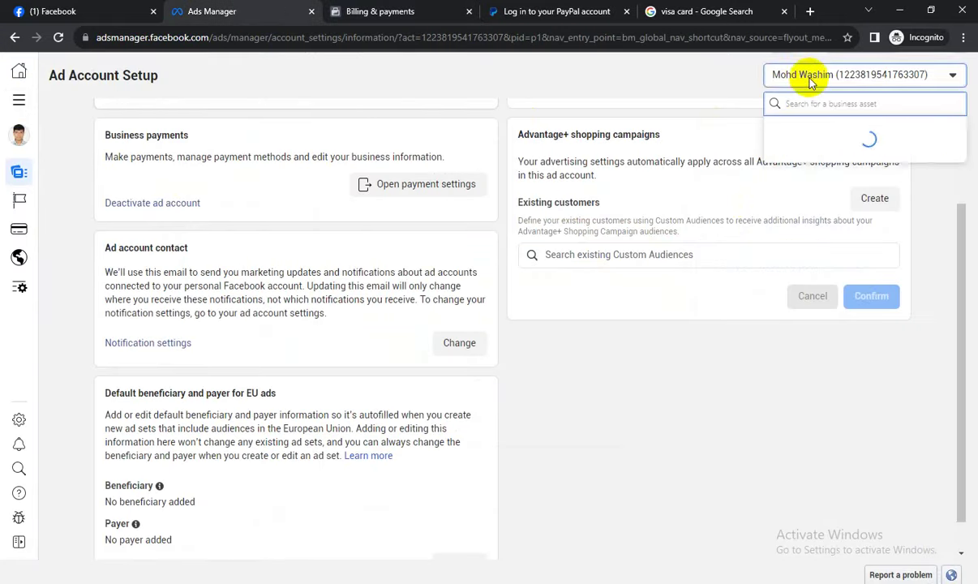
scroll(825, 309, "down", 5)
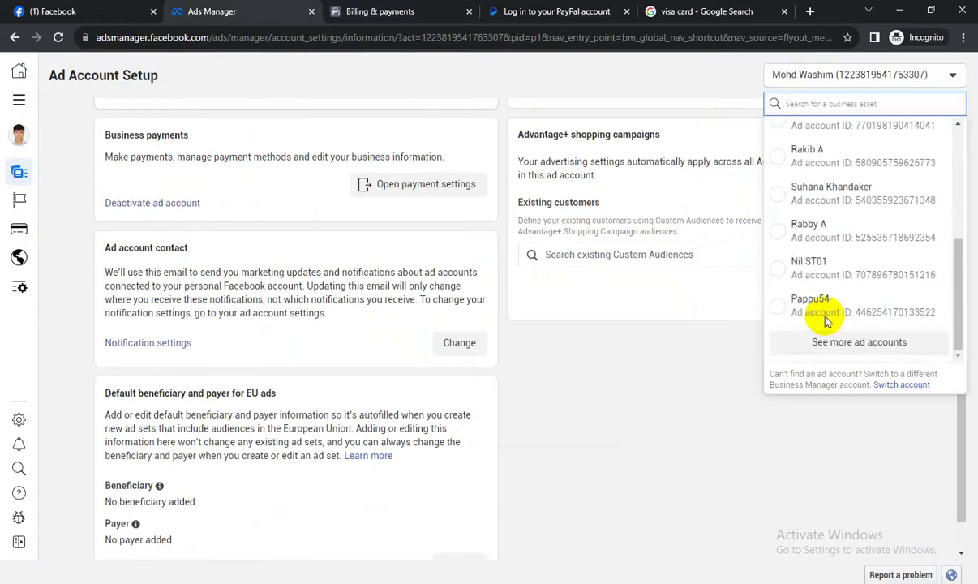
left_click(819, 172)
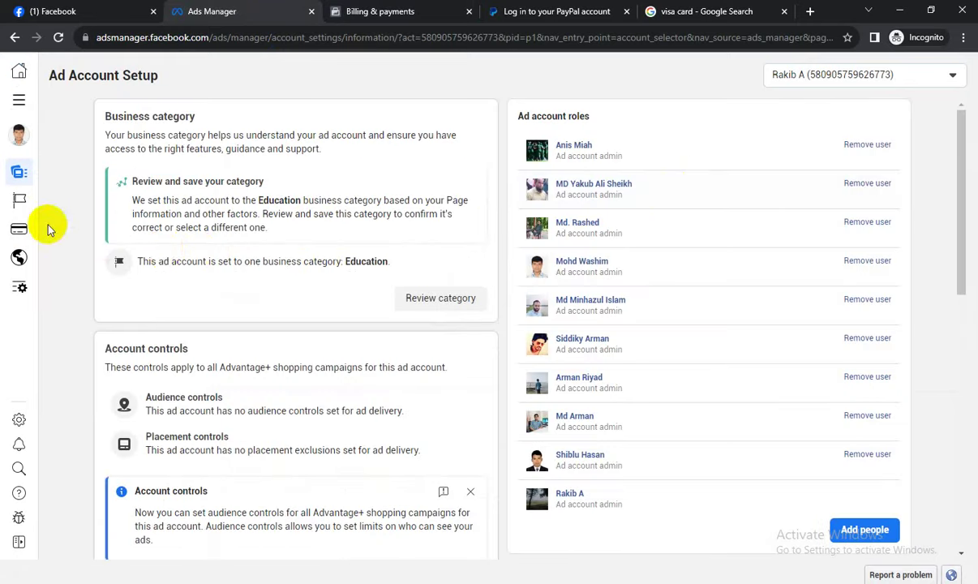
left_click(21, 101)
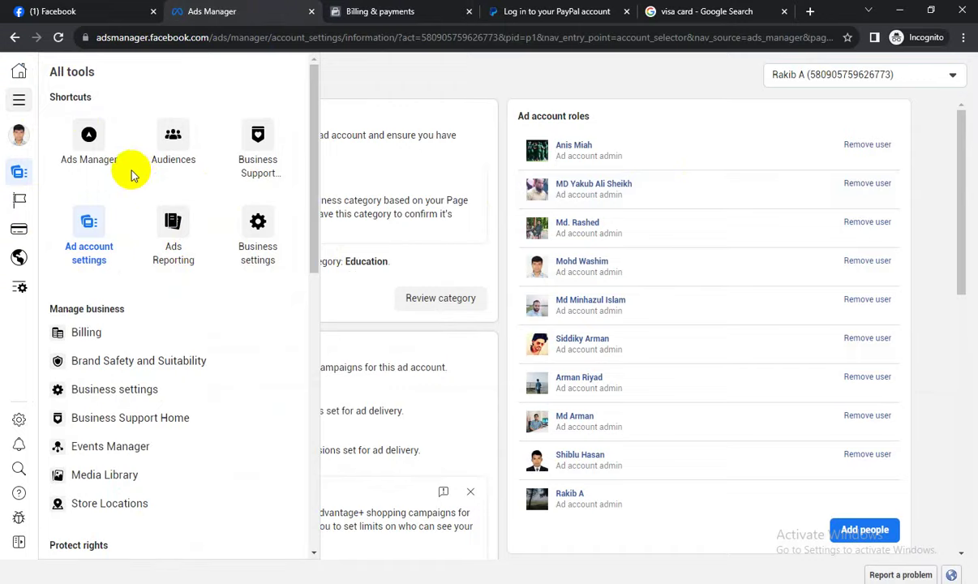
left_click(134, 333)
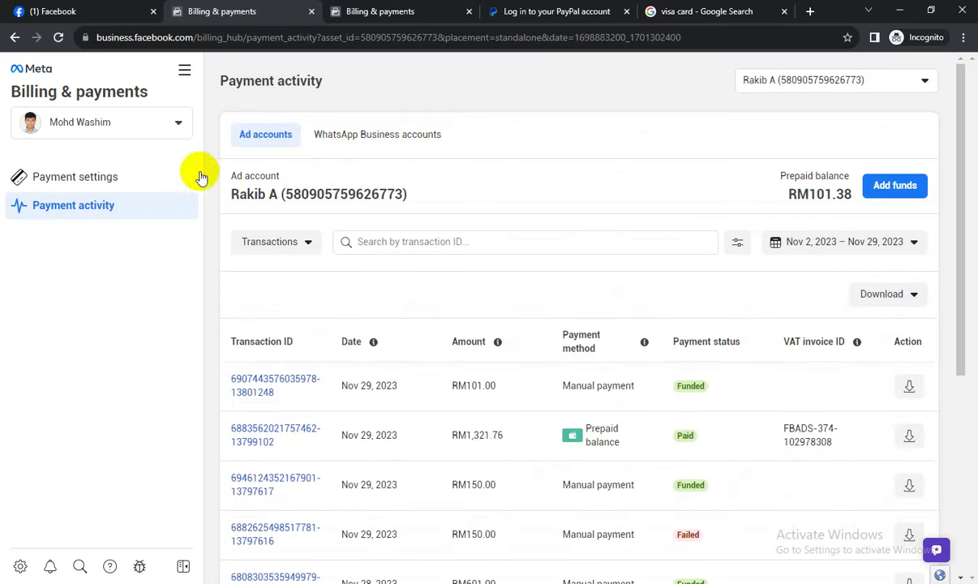
Open Payment settings and highlight the saved MasterCard's name and ending digits.
left_click(198, 177)
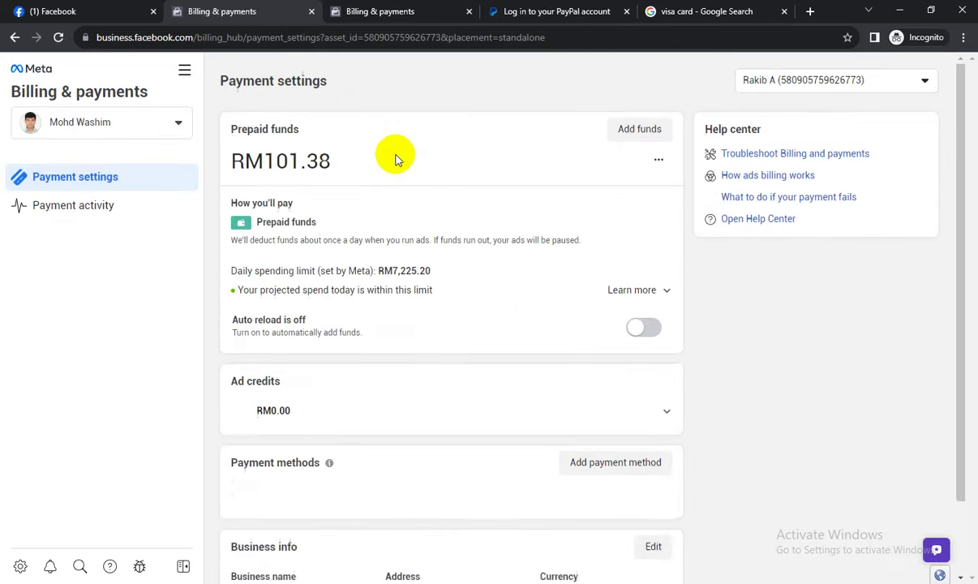
scroll(405, 174, "down", 3)
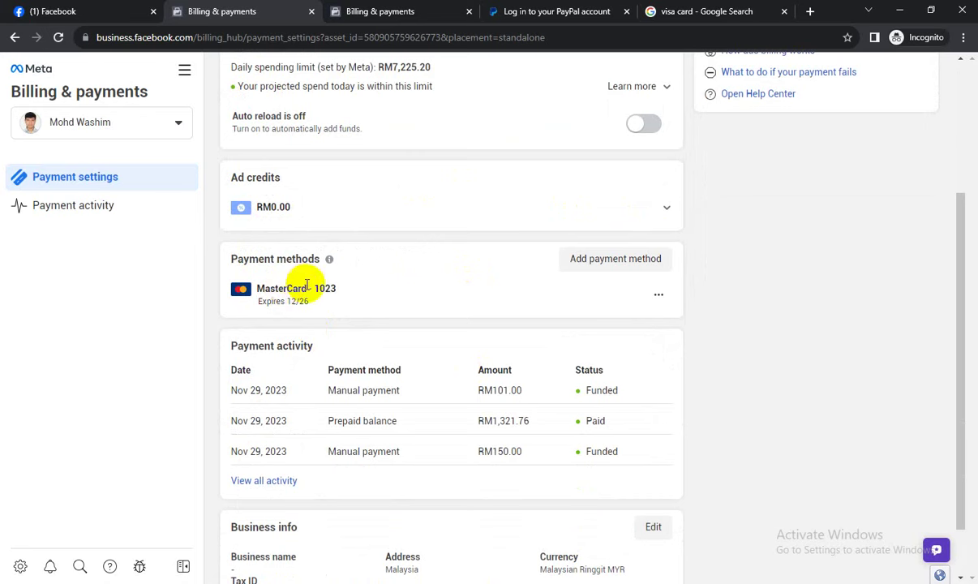
left_click_drag(308, 287, 361, 290)
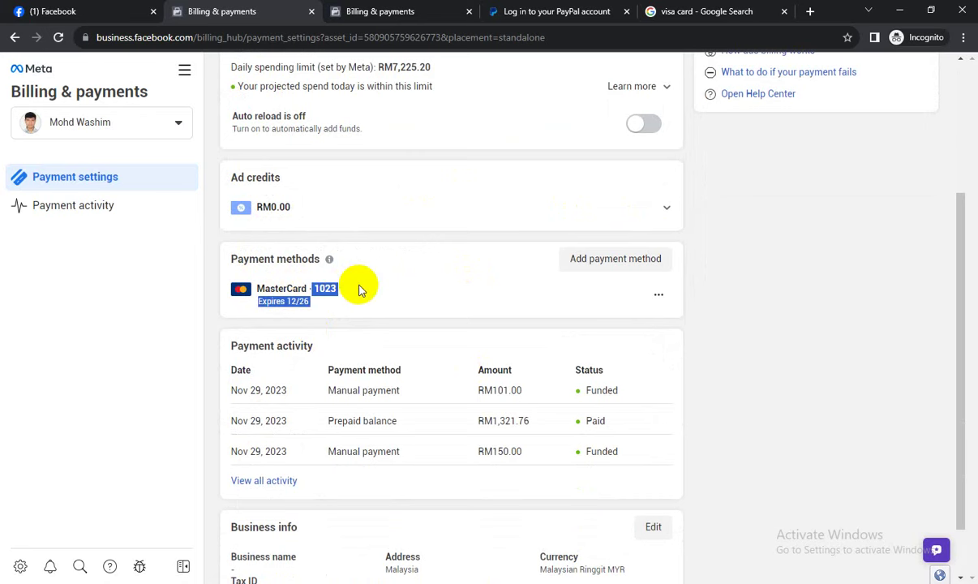
left_click(324, 274)
left_click_drag(263, 287, 331, 288)
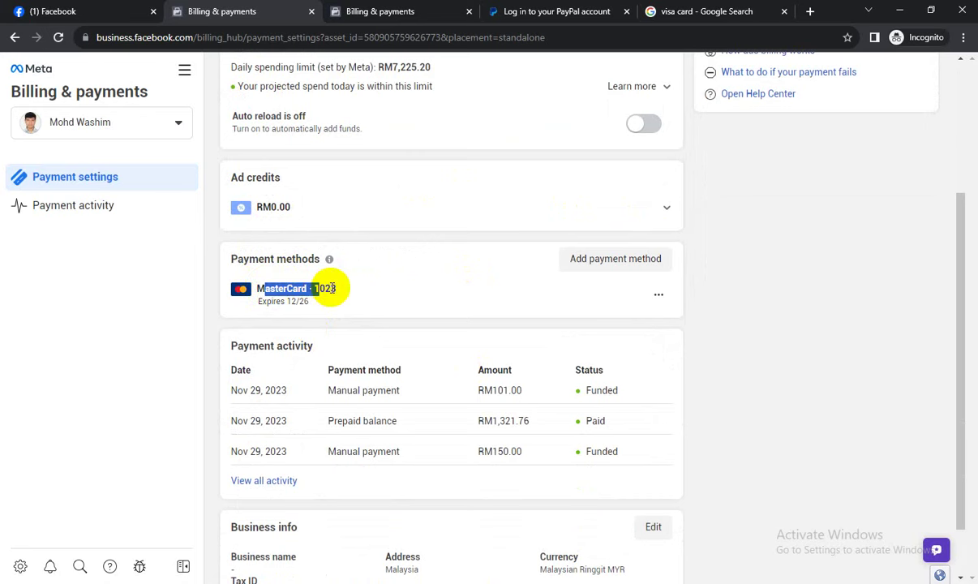
left_click(382, 286)
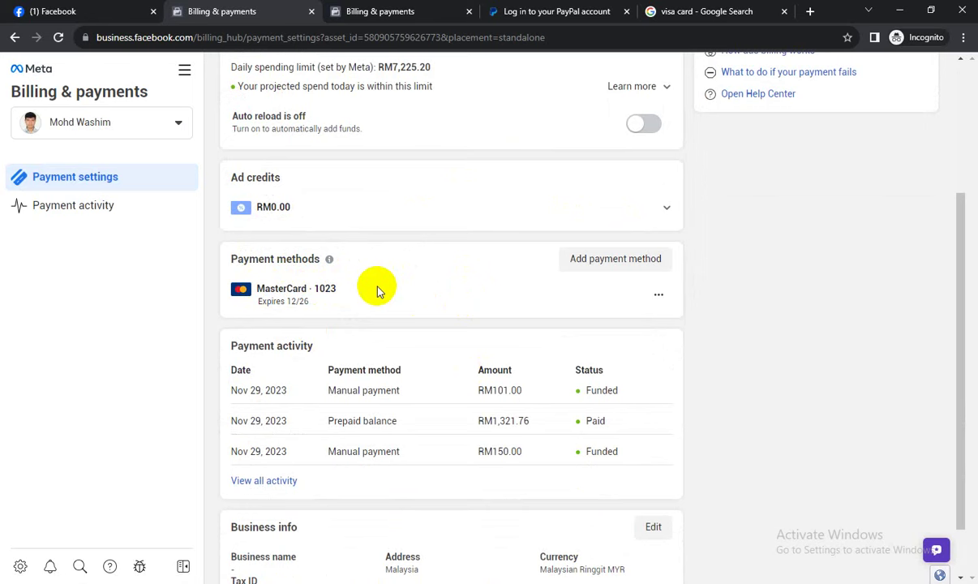
left_click(897, 9)
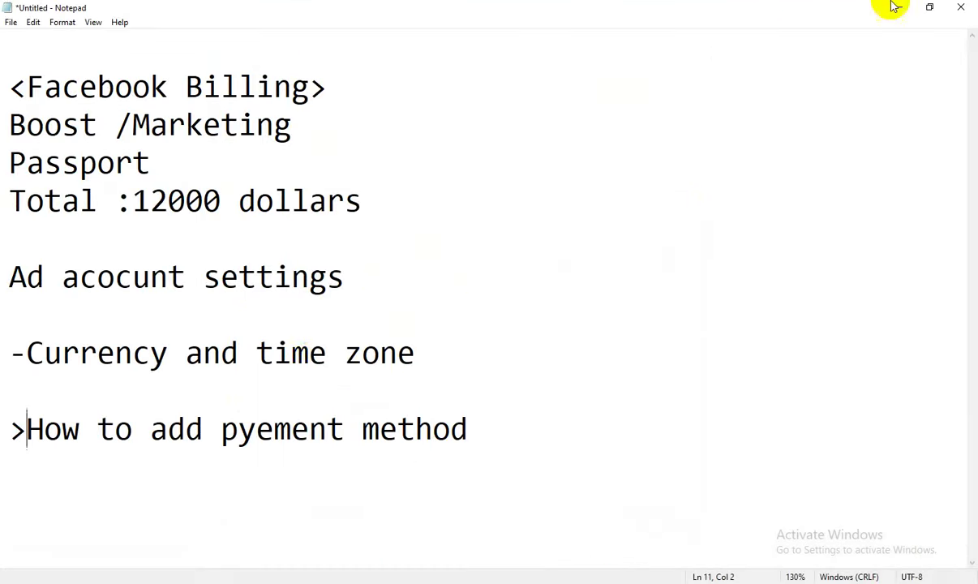
left_click_drag(5, 350, 44, 354)
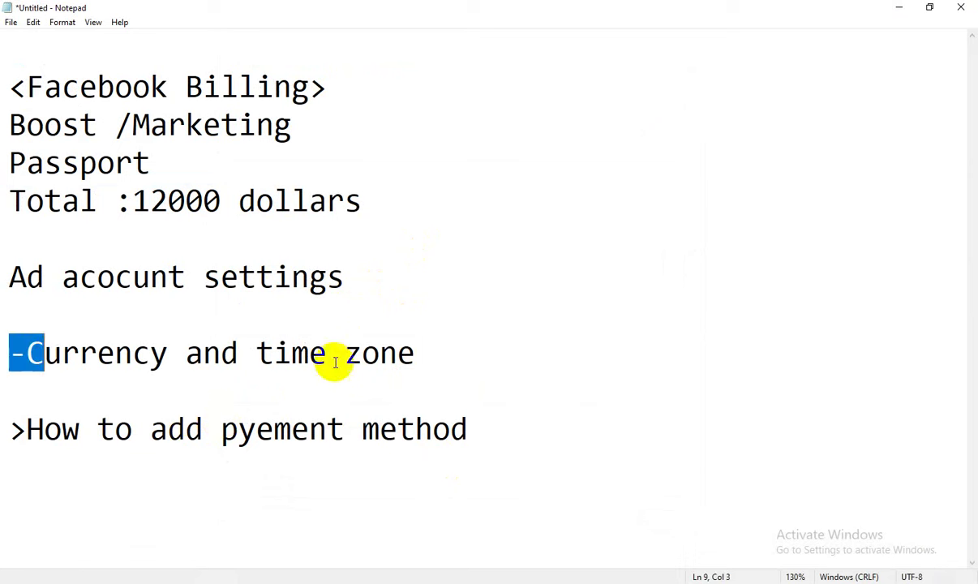
left_click(516, 355)
left_click_drag(5, 428, 450, 428)
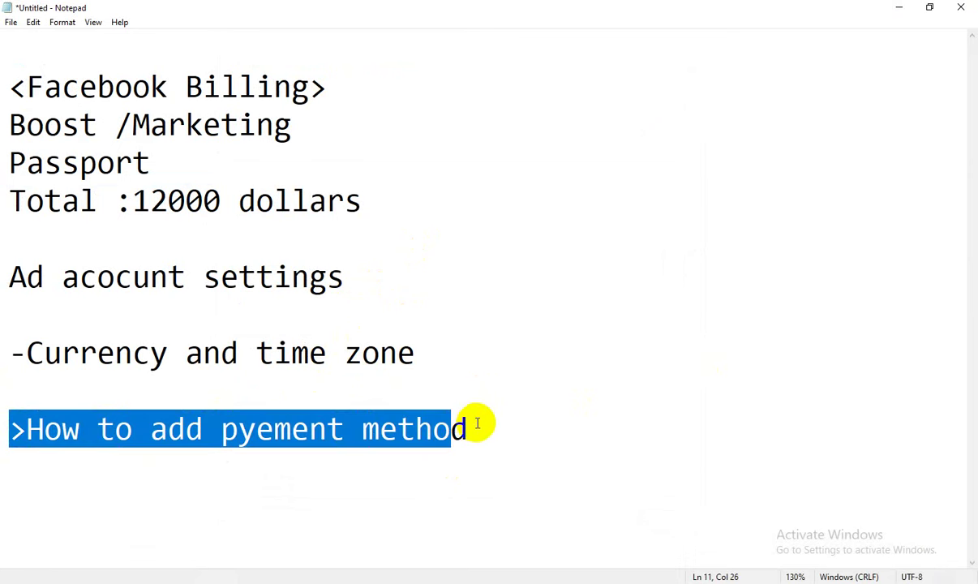
left_click(477, 423)
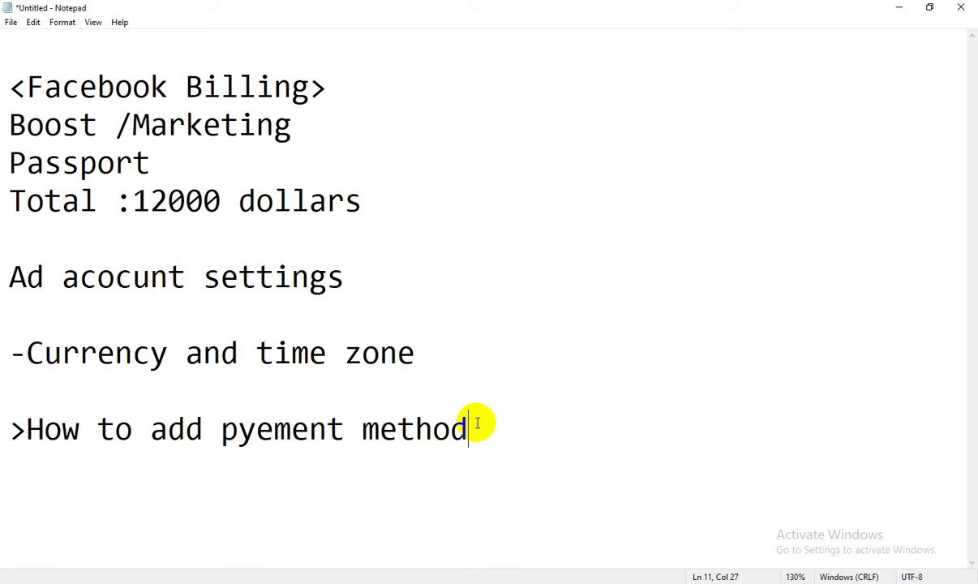
left_click_drag(28, 418, 443, 423)
Zoom Notepad out from 130% to 90% and highlight the payment method heading line.
left_click(502, 395)
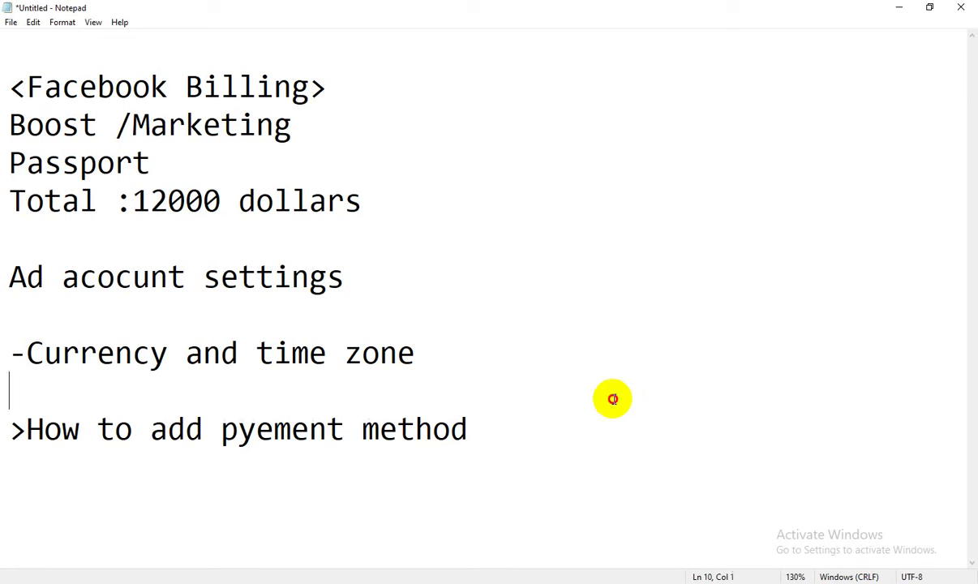
key("ctrl+minus")
key("ctrl+minus")
key("ctrl+minus")
key("ctrl+minus")
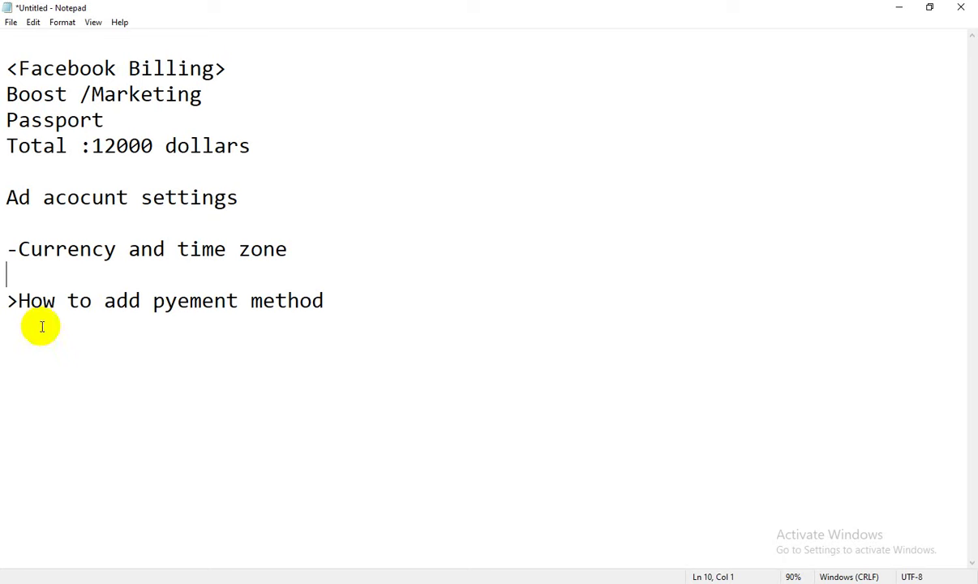
left_click_drag(8, 301, 408, 312)
Add the line '>Ads manager role' below '>How to add pyement method' in Notepad.
left_click(401, 315)
key("Return")
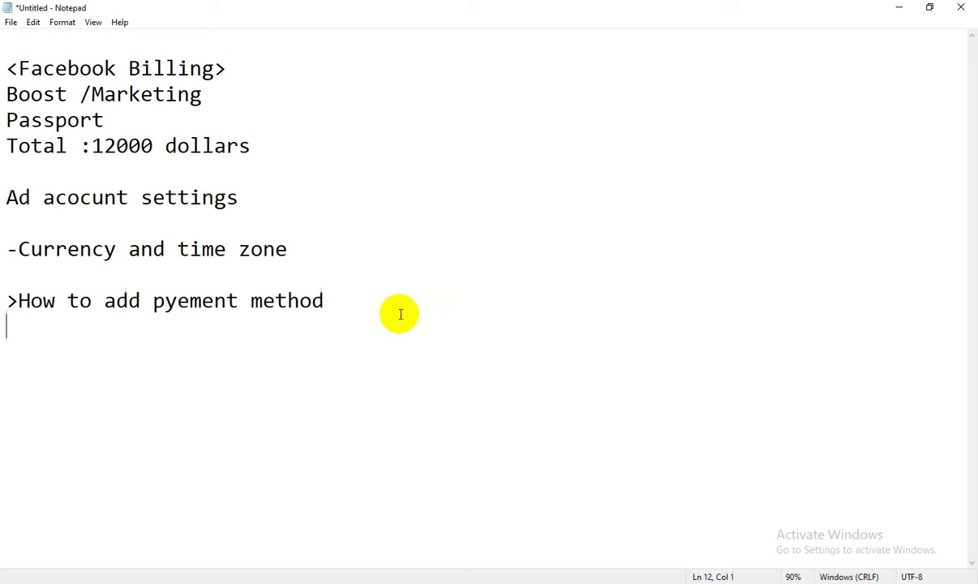
type(">Ads nma")
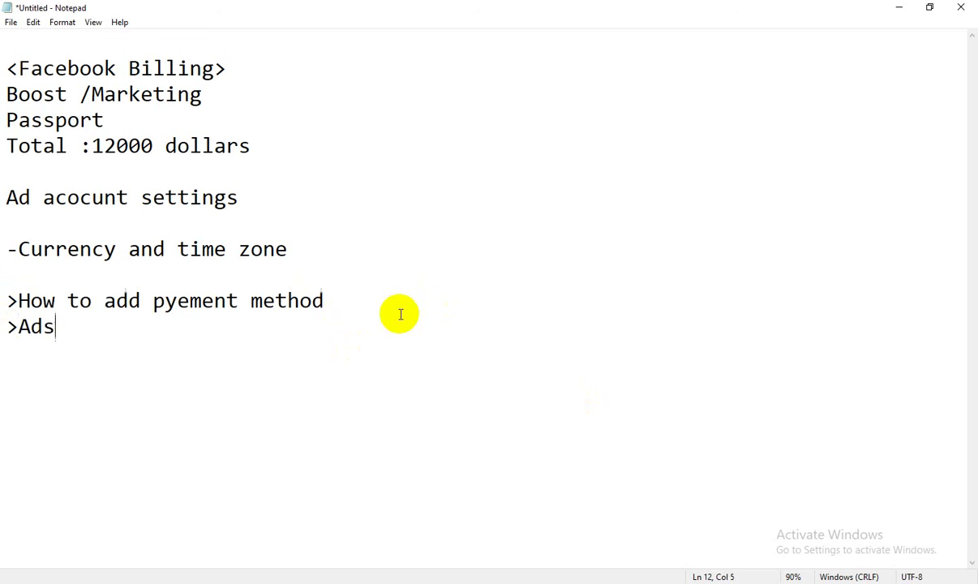
key("BackSpace")
key("BackSpace")
key("BackSpace")
type("manager ")
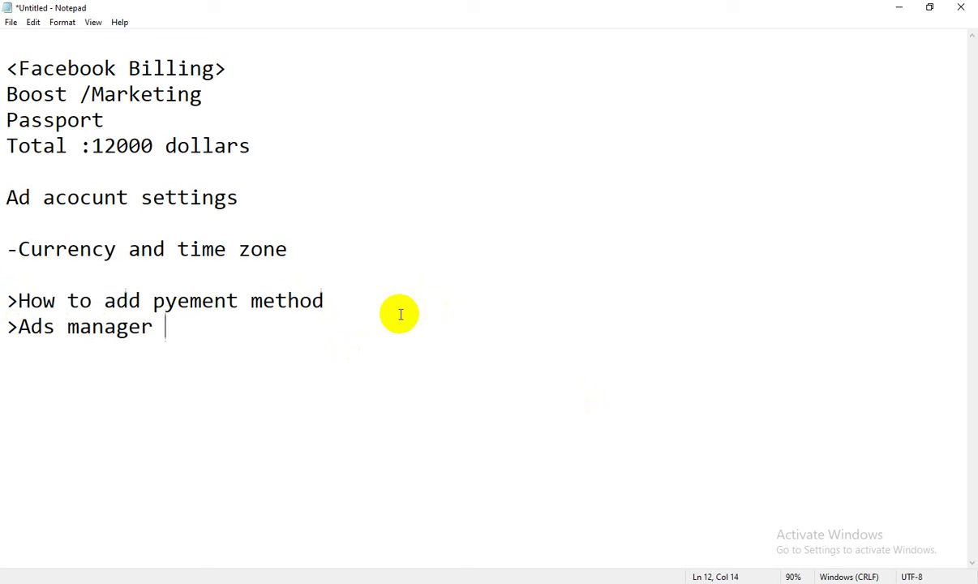
type("role")
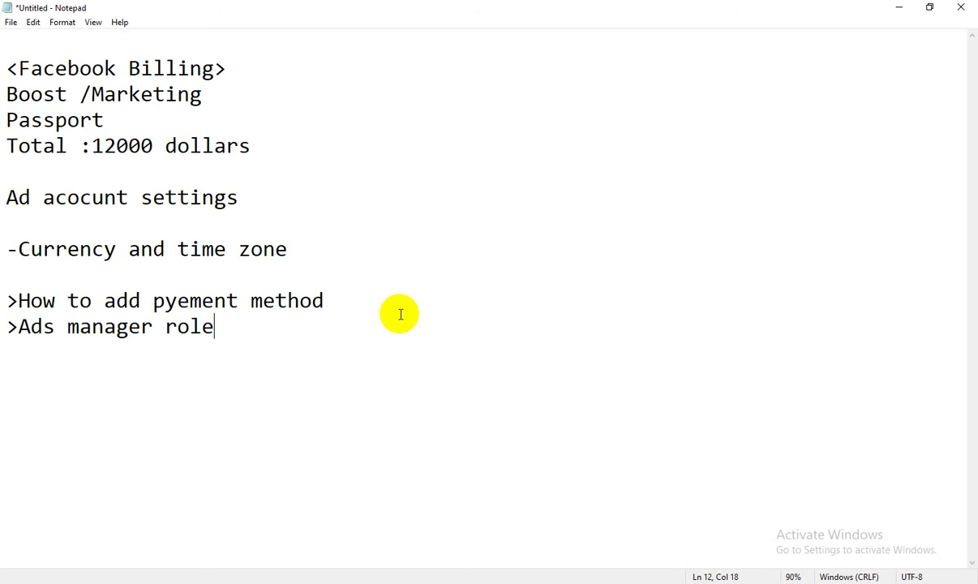
left_click(320, 577)
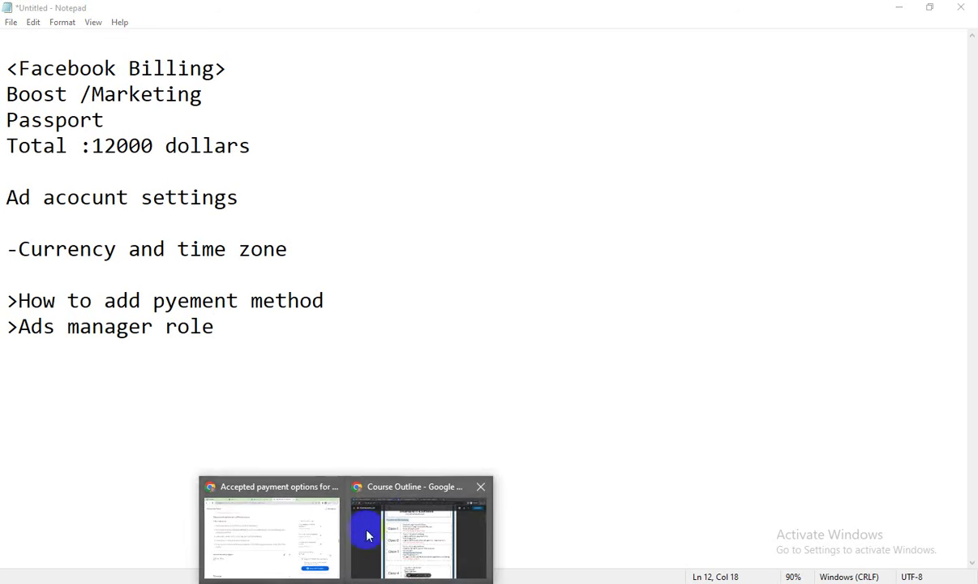
Switch to the Billing & payments window and open Ad account settings from All tools.
left_click(304, 528)
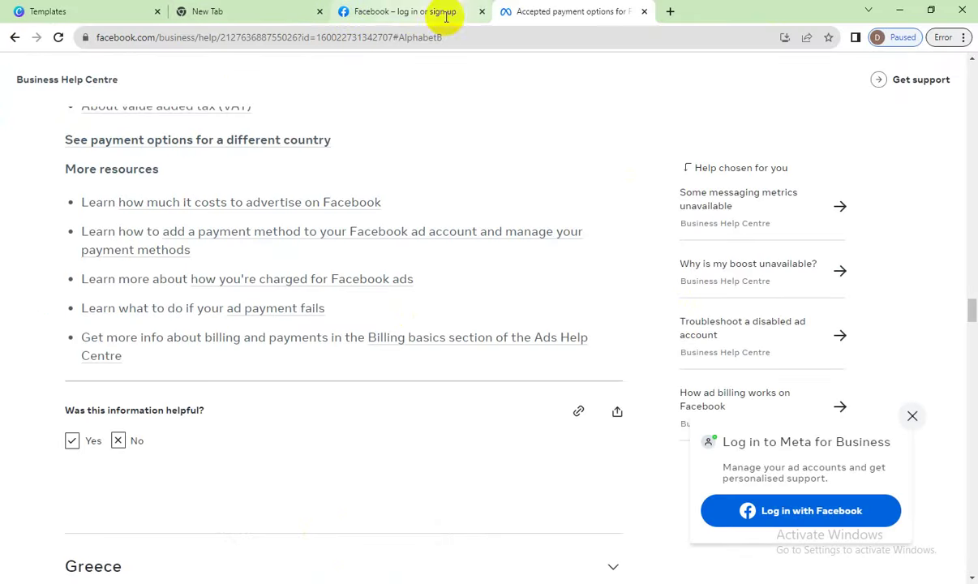
mouse_move(312, 577)
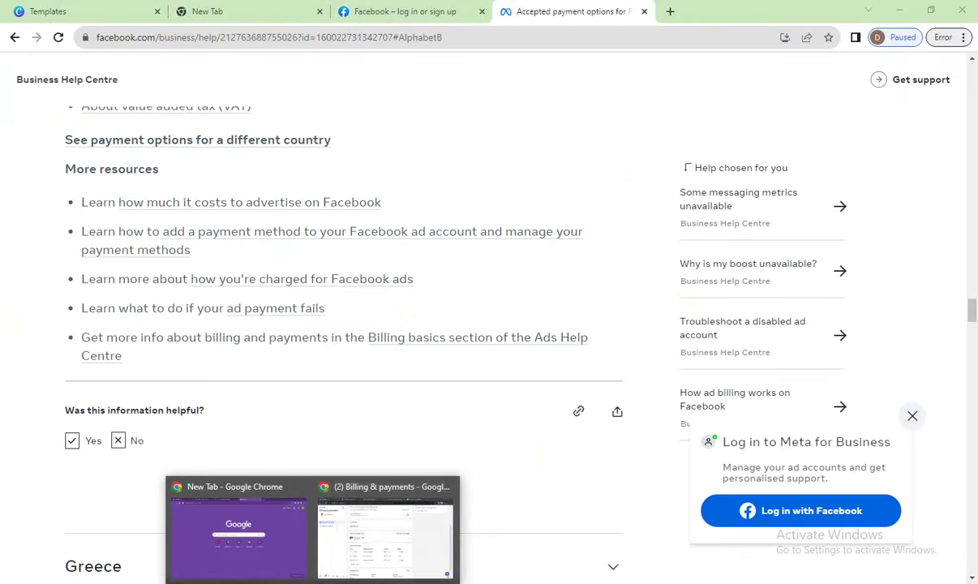
left_click(357, 533)
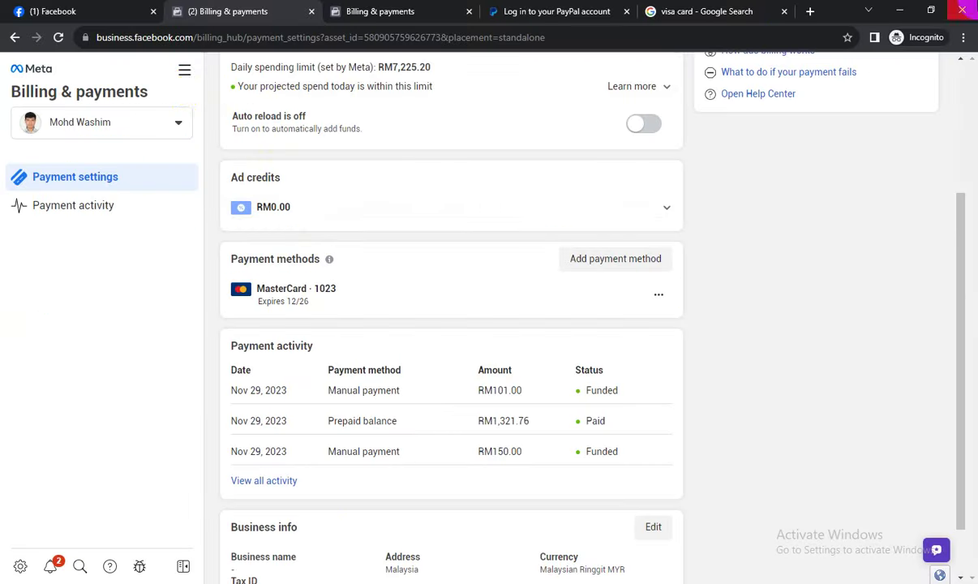
left_click(184, 79)
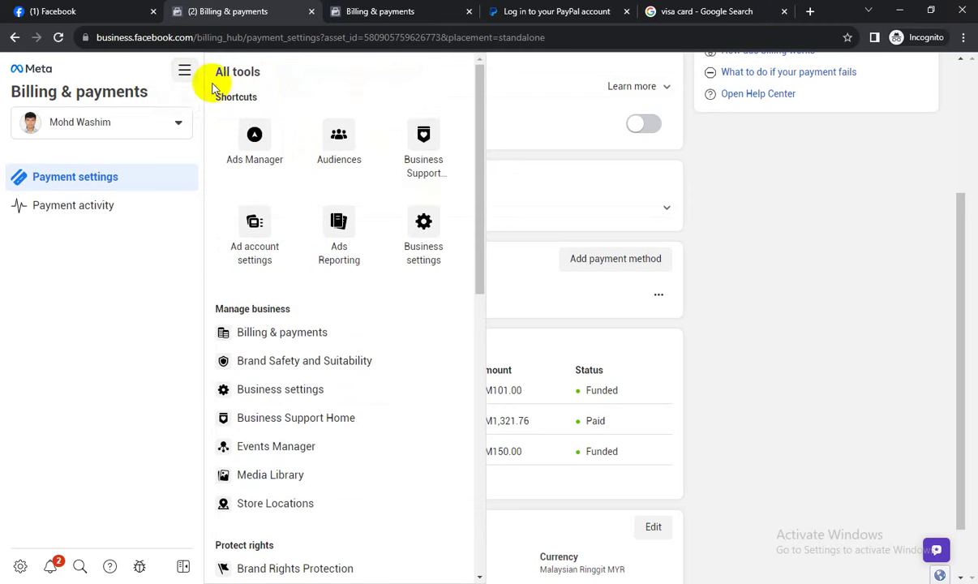
left_click(241, 237)
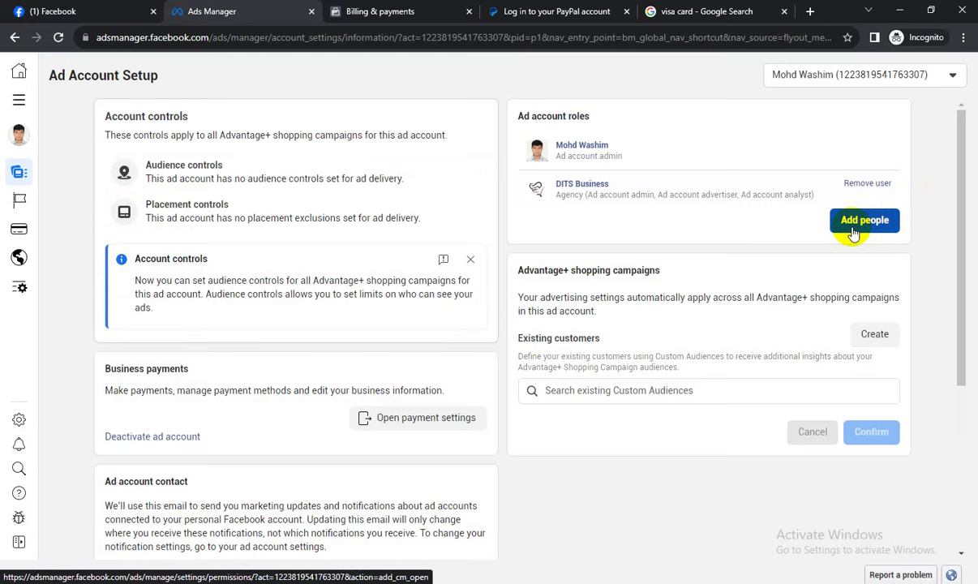
Add a friend from the search suggestions to the ad account as Ad account admin.
left_click(853, 229)
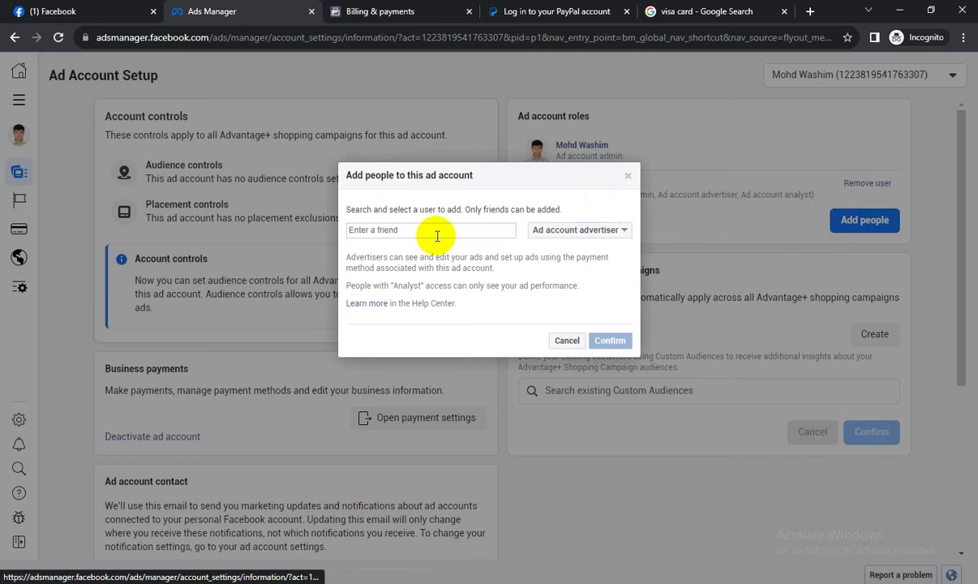
left_click(437, 232)
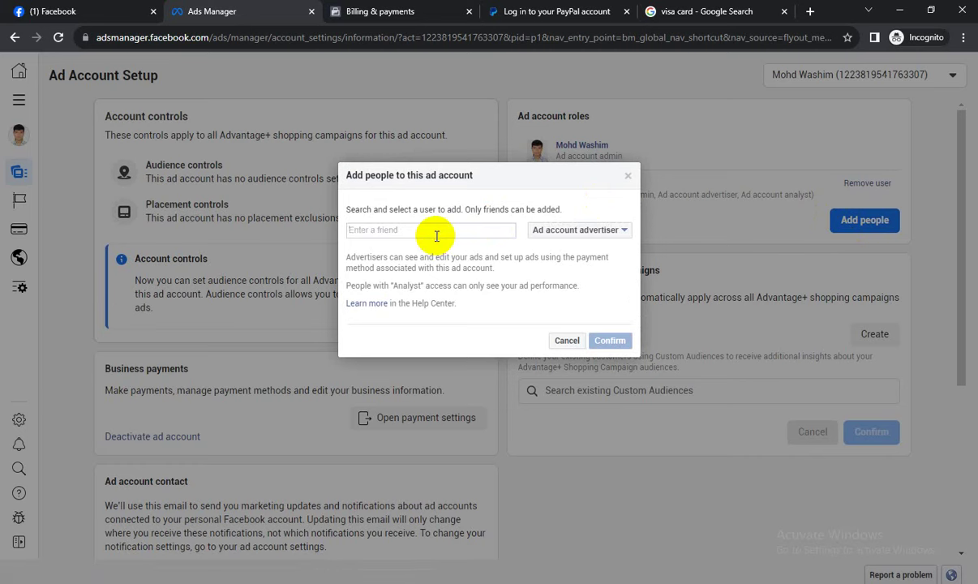
type("ra")
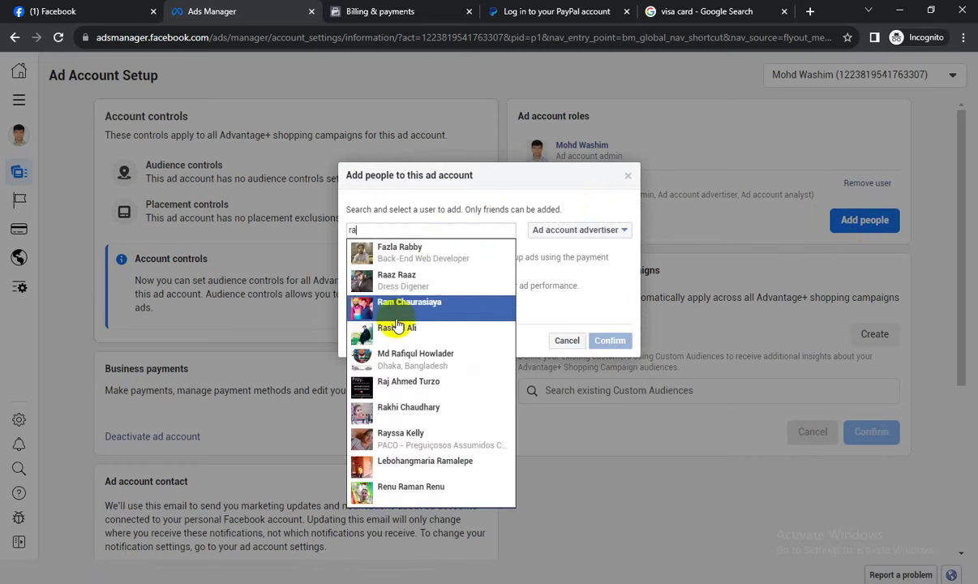
left_click(396, 375)
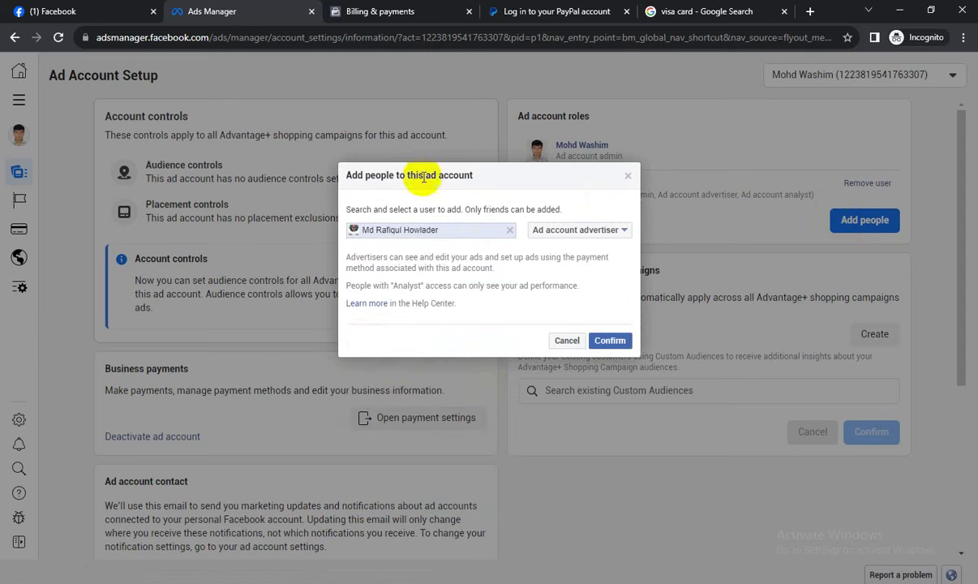
left_click(572, 232)
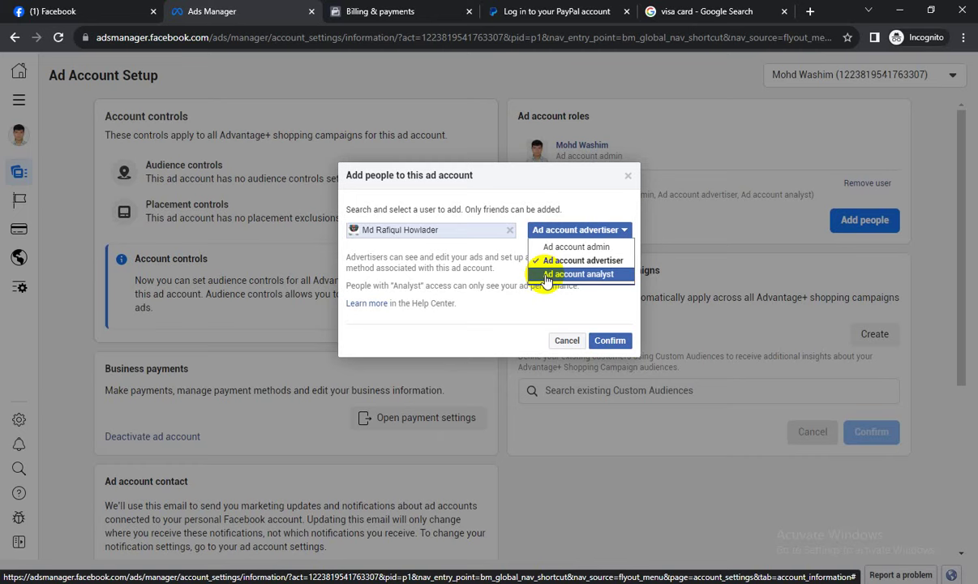
left_click(550, 250)
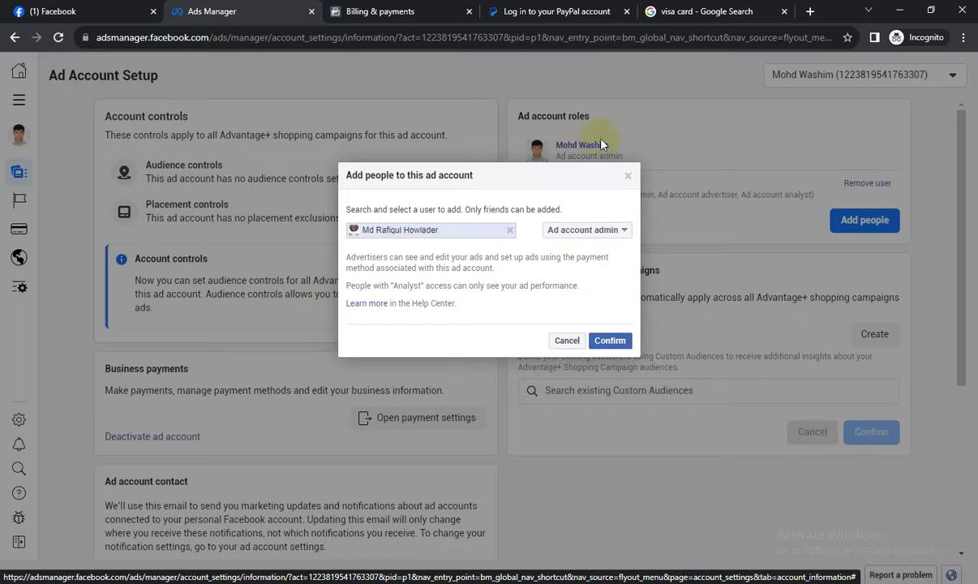
Close the Add people dialog, switch to another ad account, and review its admin roles list.
left_click(628, 175)
left_click(814, 75)
scroll(841, 305, "down", 3)
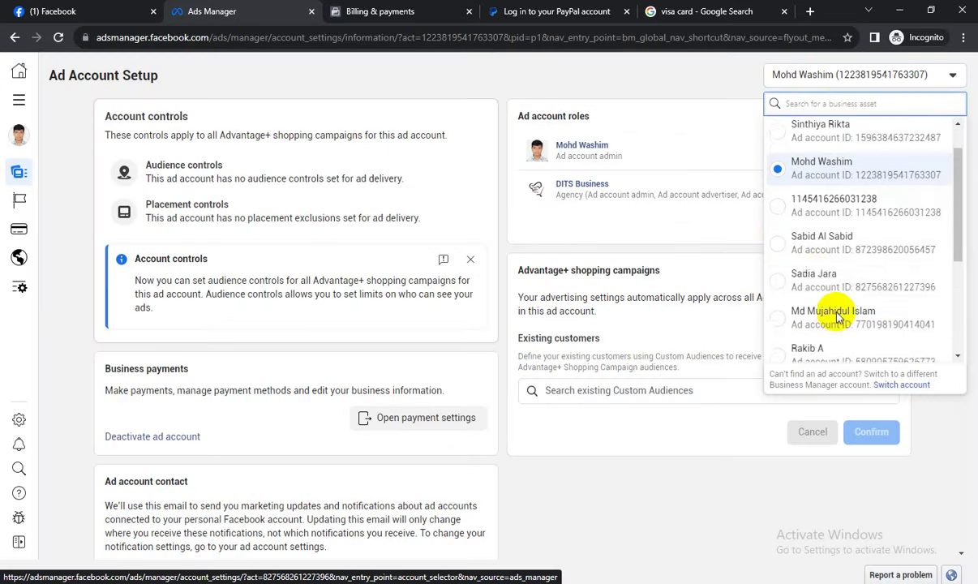
left_click(830, 185)
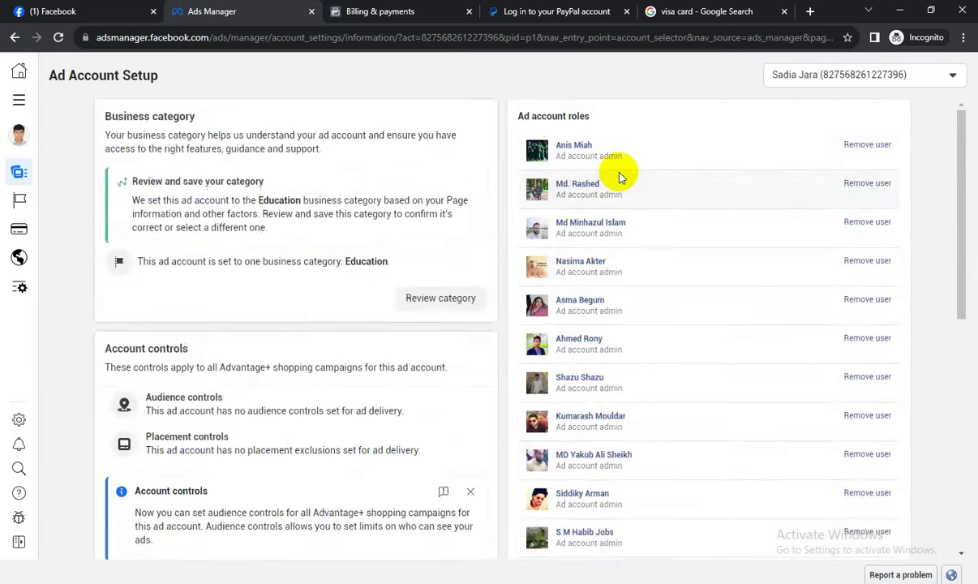
scroll(695, 485, "down", 10)
scroll(694, 489, "up", 10)
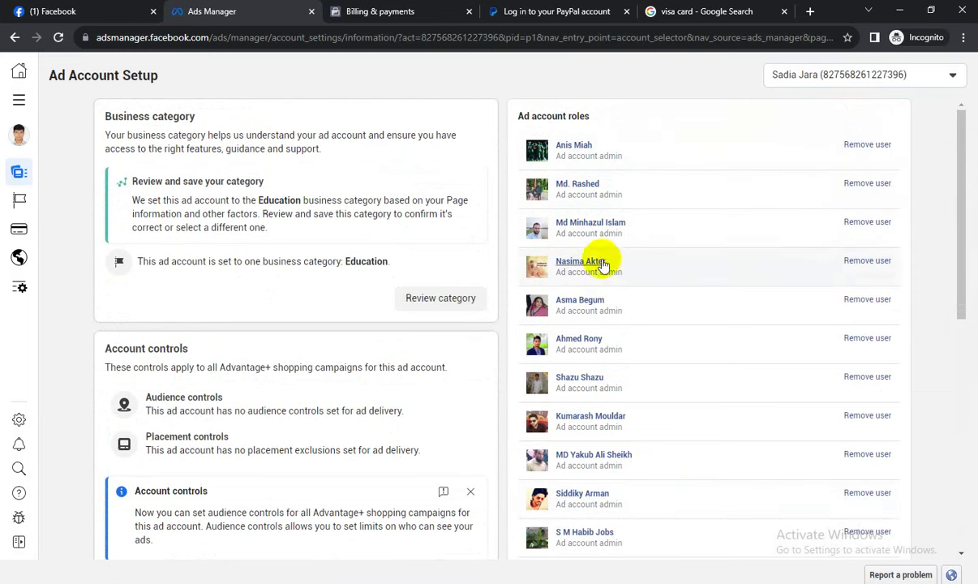
scroll(592, 344, "down", 2)
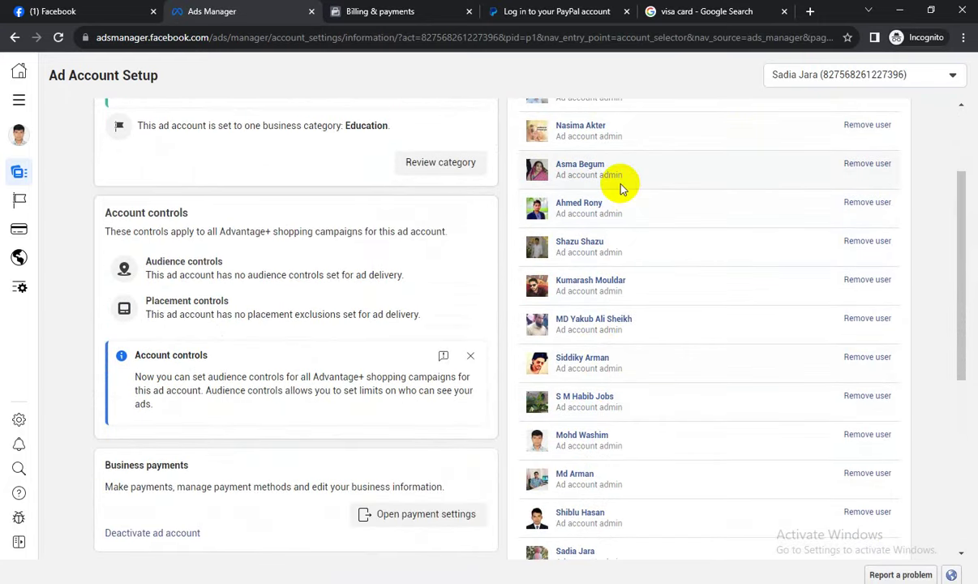
scroll(664, 260, "down", 3)
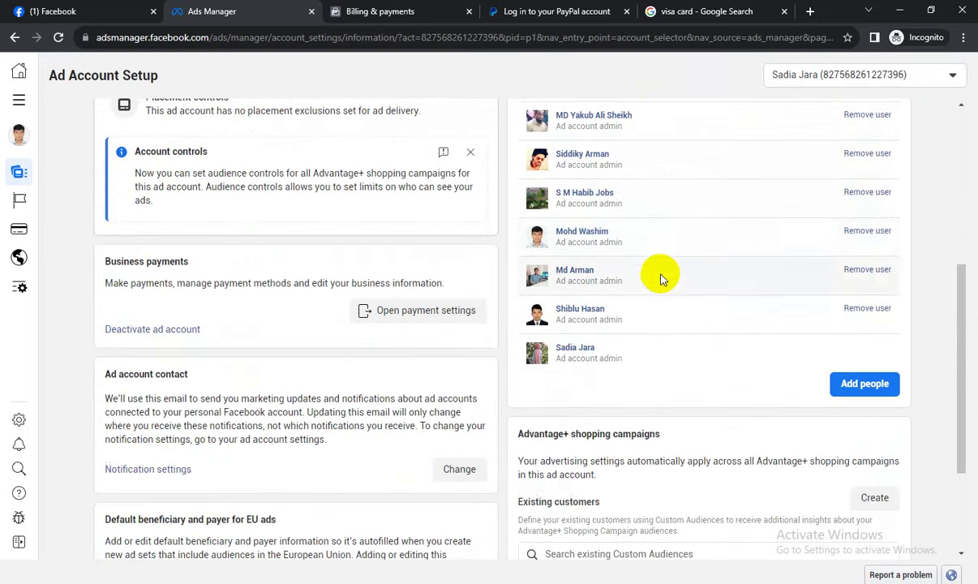
scroll(661, 278, "up", 5)
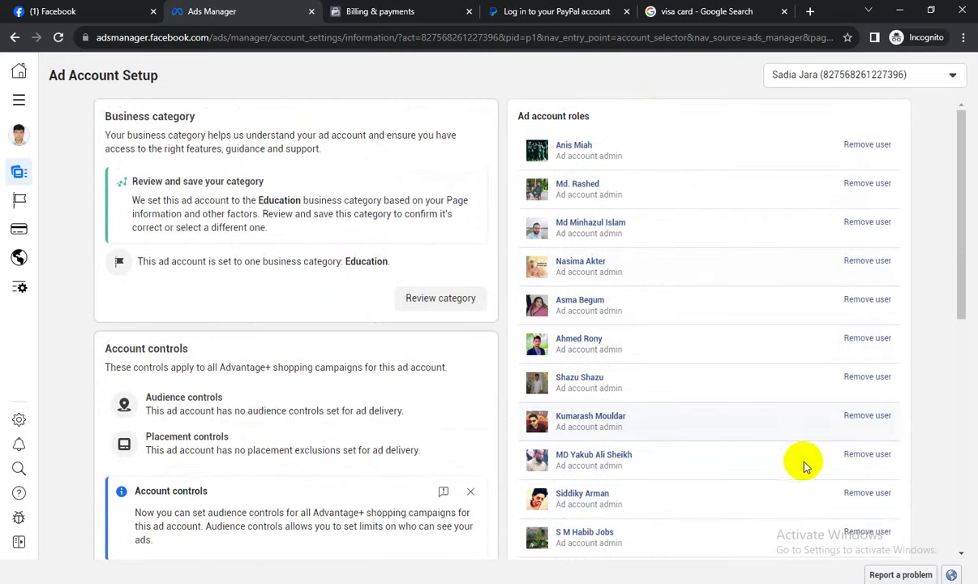
left_click(874, 582)
left_click(908, 529)
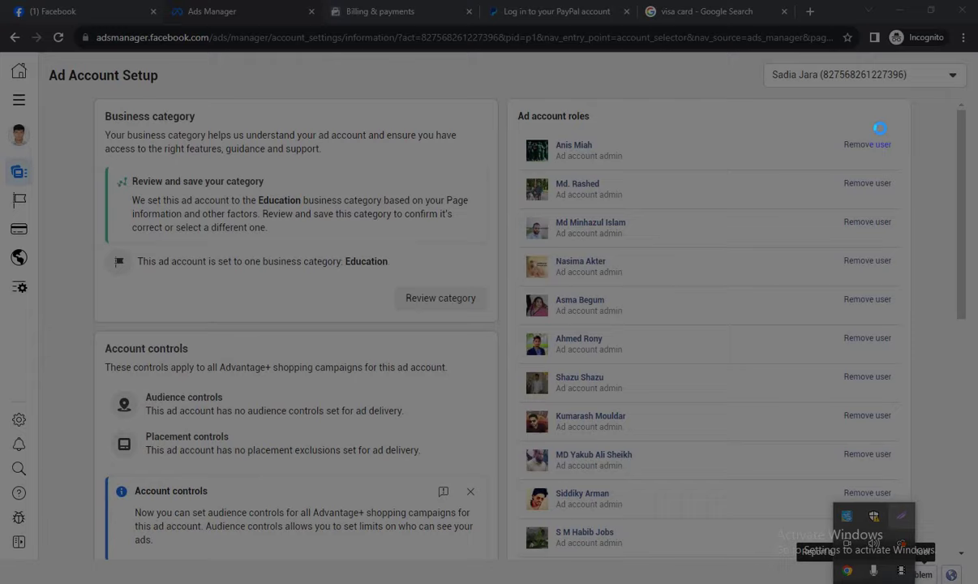
left_click_drag(735, 51, 943, 97)
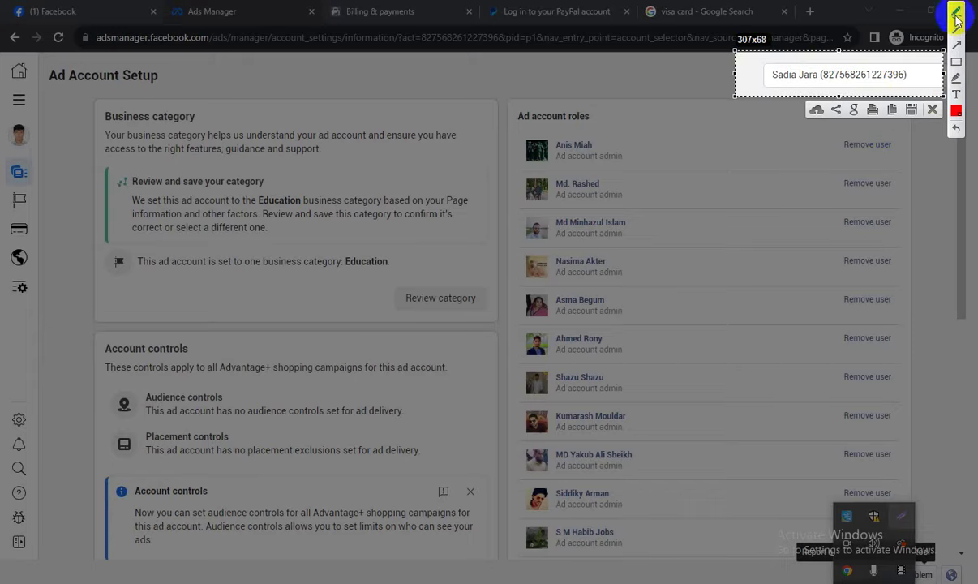
mouse_move(761, 60)
left_mouse_down()
mouse_move(892, 45)
mouse_move(880, 95)
mouse_move(763, 93)
mouse_move(771, 57)
mouse_move(784, 55)
left_mouse_up()
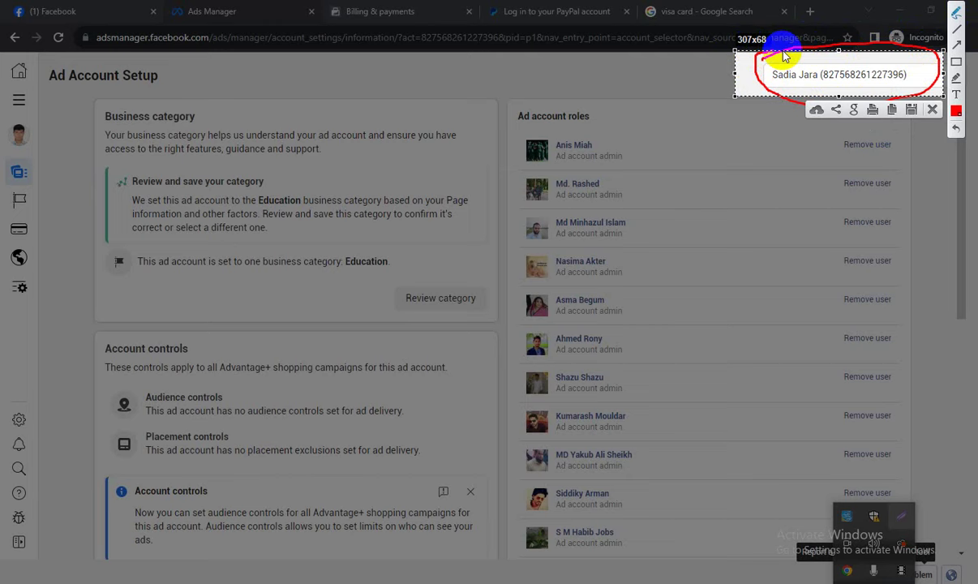
mouse_move(523, 150)
left_mouse_down()
mouse_move(483, 165)
mouse_move(484, 197)
left_mouse_up()
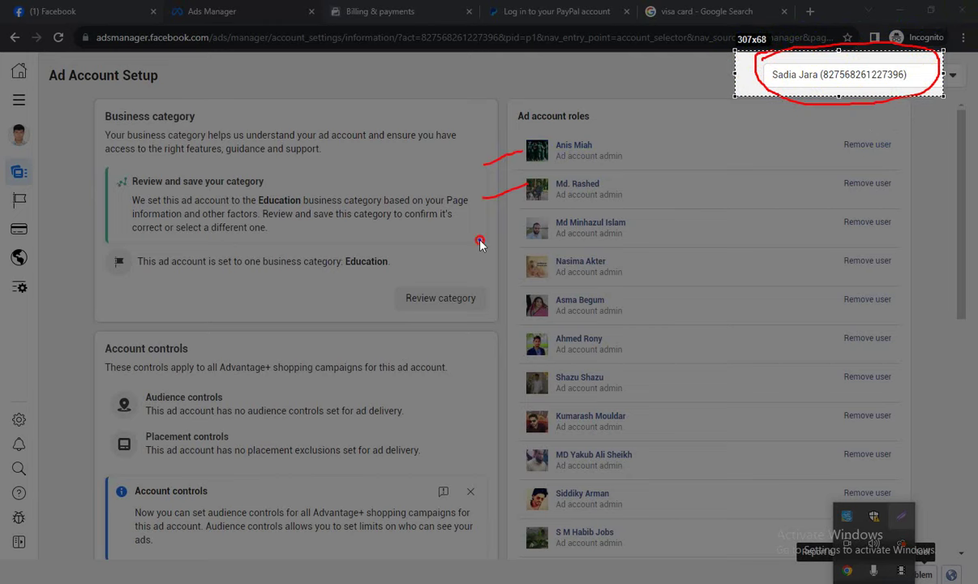
left_click_drag(523, 228, 480, 240)
mouse_move(523, 261)
left_mouse_down()
mouse_move(485, 277)
mouse_move(509, 313)
mouse_move(476, 316)
left_mouse_up()
left_click_drag(523, 339, 469, 355)
left_click_drag(523, 385, 453, 401)
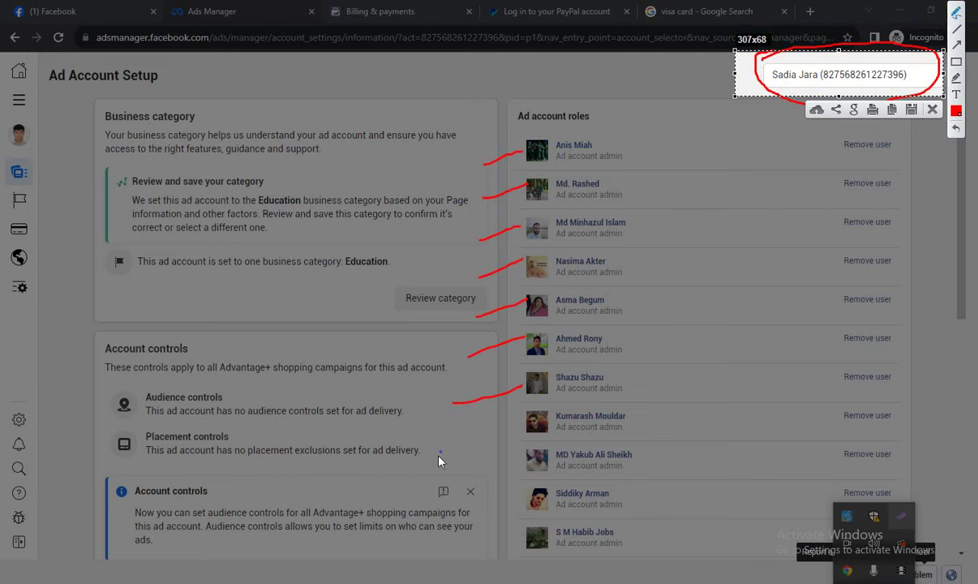
left_click_drag(519, 430, 438, 456)
left_click_drag(519, 460, 457, 485)
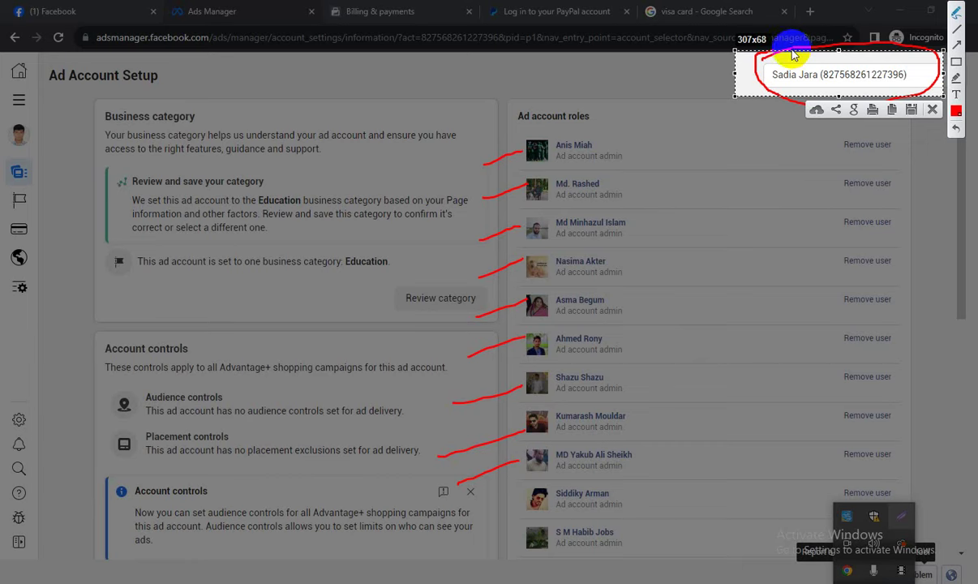
left_click(933, 114)
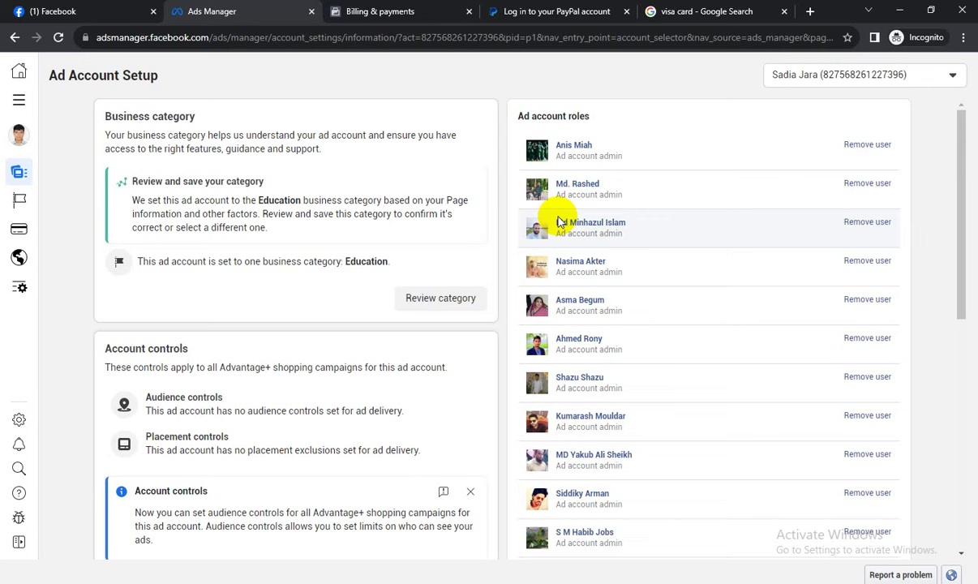
Switch to the '(1) Facebook' tab showing the home feed.
left_click(101, 10)
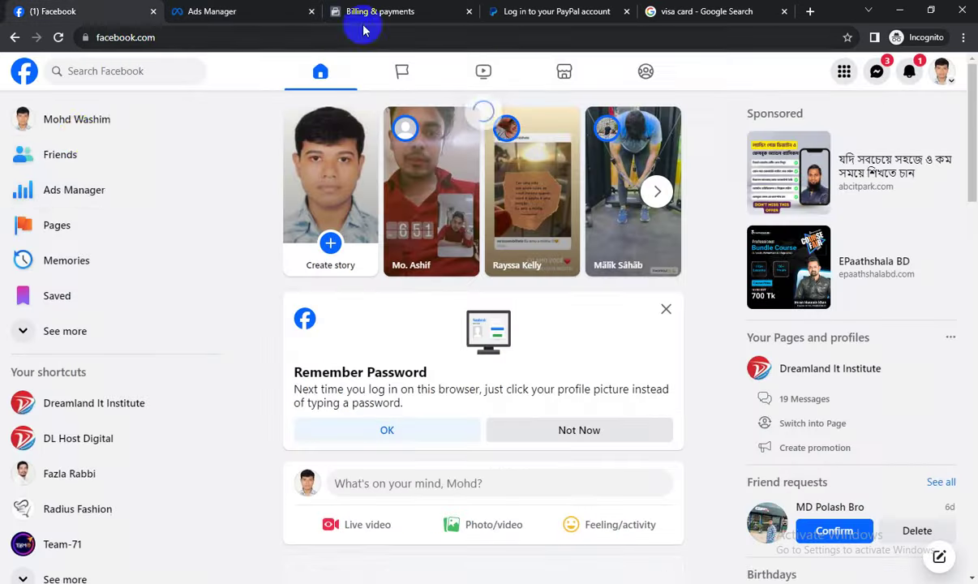
View your Facebook profile, then go to Billing & payments and close the card dialog.
left_click(81, 124)
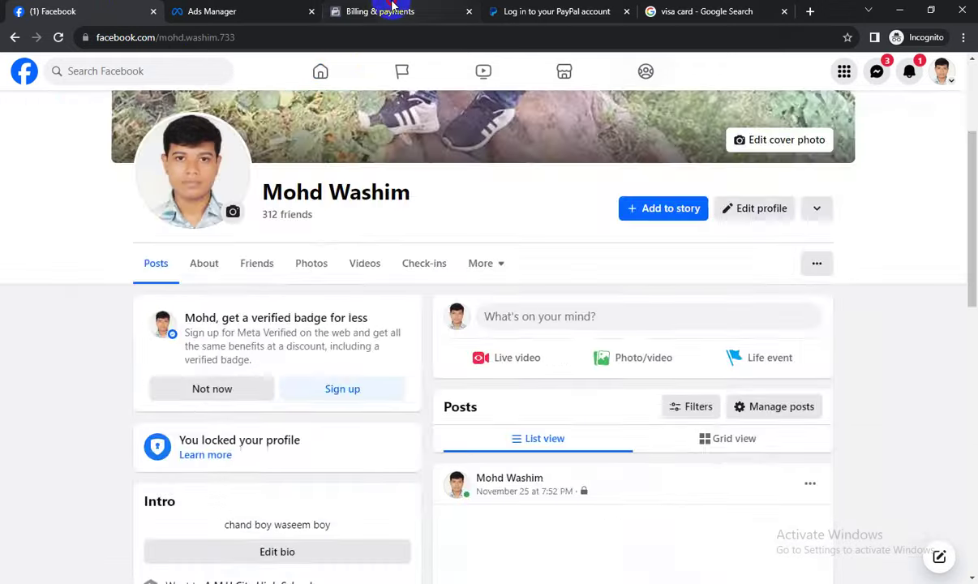
left_click(383, 12)
left_click(657, 158)
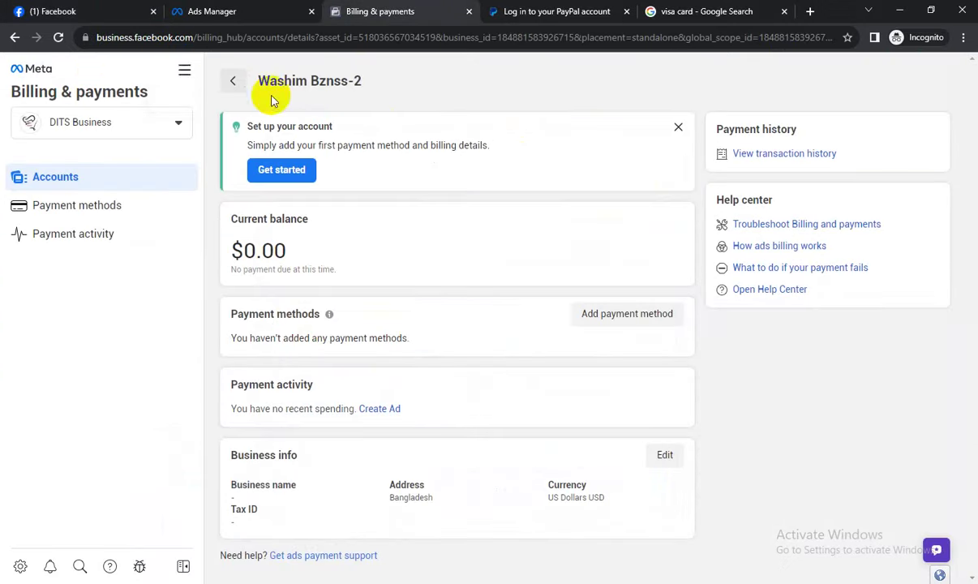
Open Ads Manager Campaigns, expand all ad accounts, and dismiss the payment-method notice.
left_click(184, 71)
left_click(237, 132)
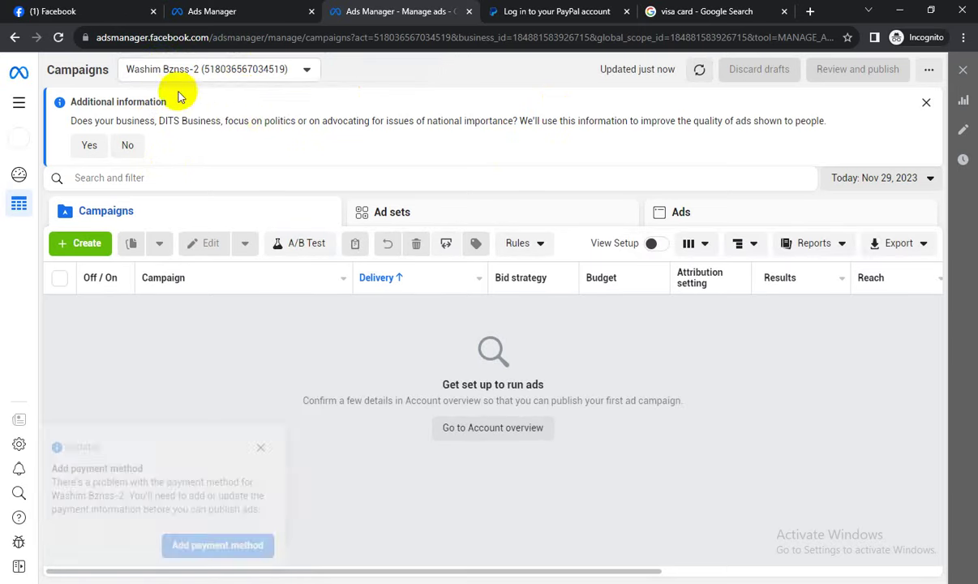
left_click(245, 69)
left_click(234, 167)
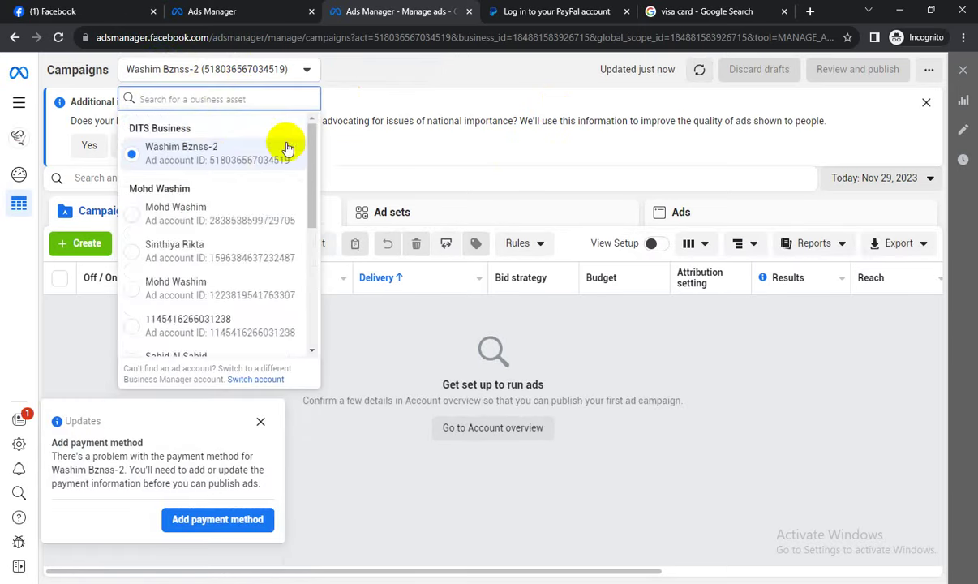
scroll(222, 226, "down", 5)
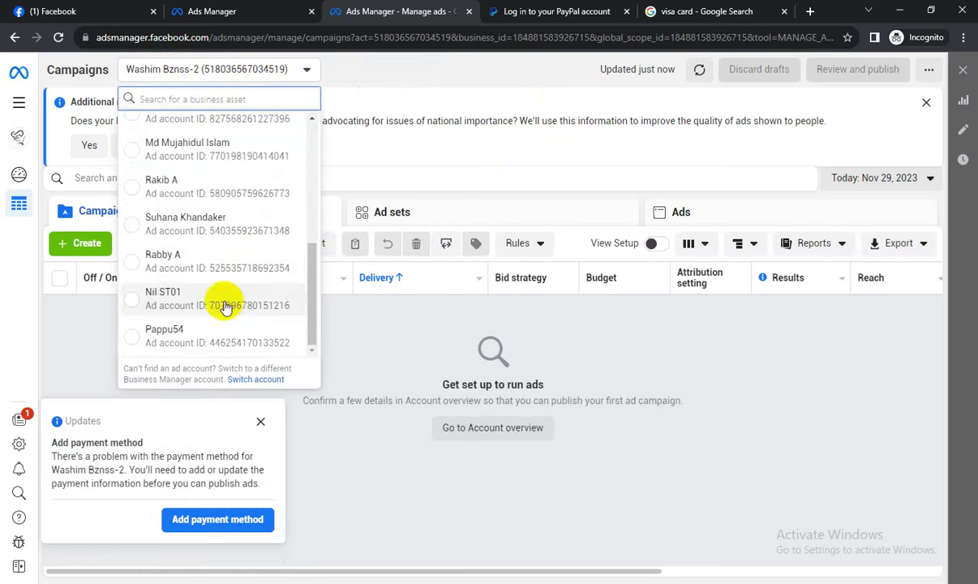
left_click(265, 423)
Reopen the ad account list and scroll through all ad accounts.
left_click(206, 68)
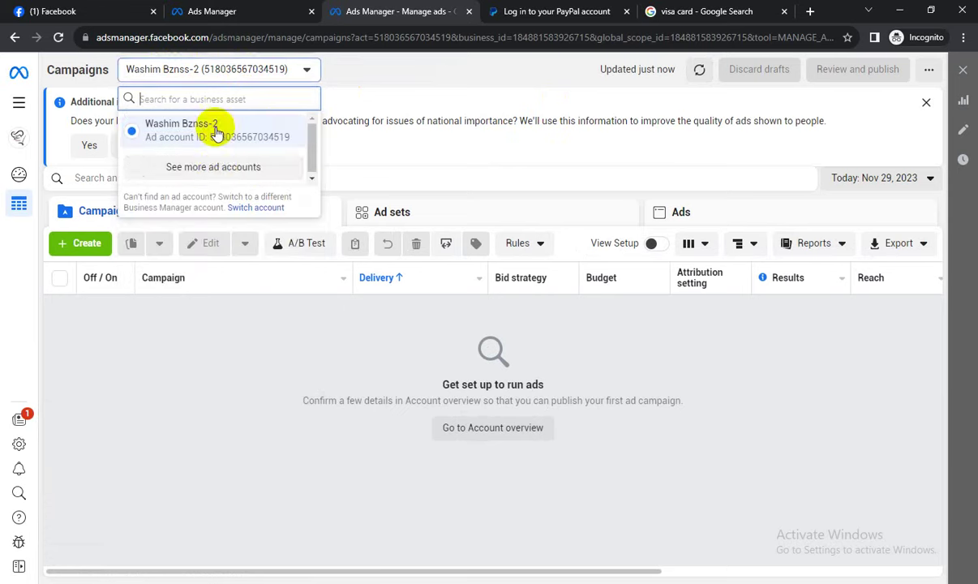
left_click(234, 167)
scroll(234, 192, "down", 5)
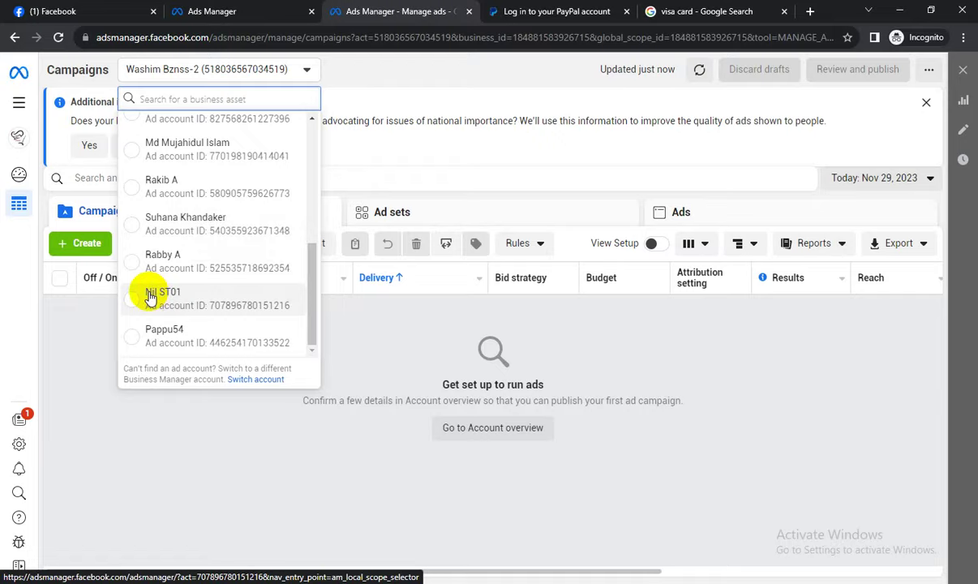
Start a new '>' line under 'Ads manager role' in Notepad and select the notes below.
key("alt+Tab")
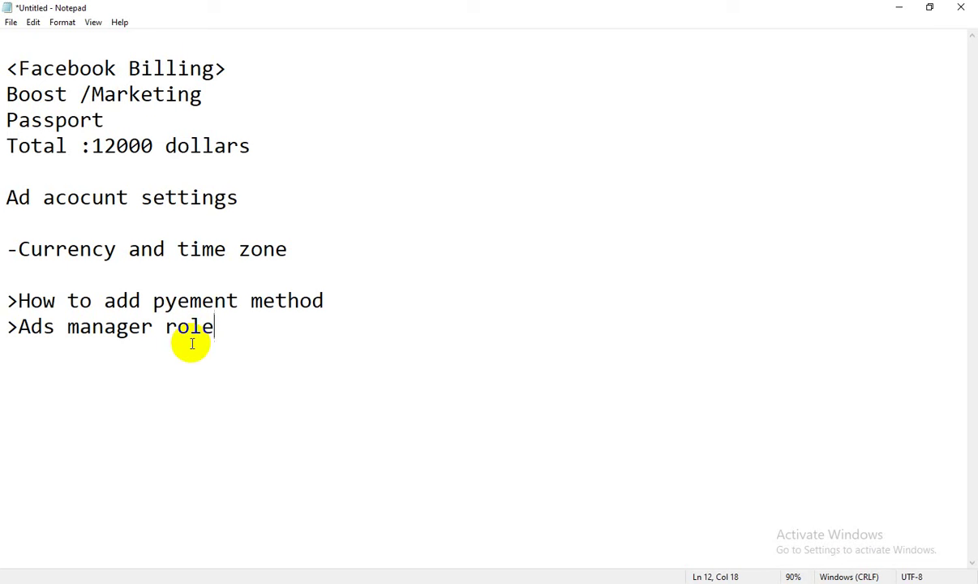
key("Return")
type(">")
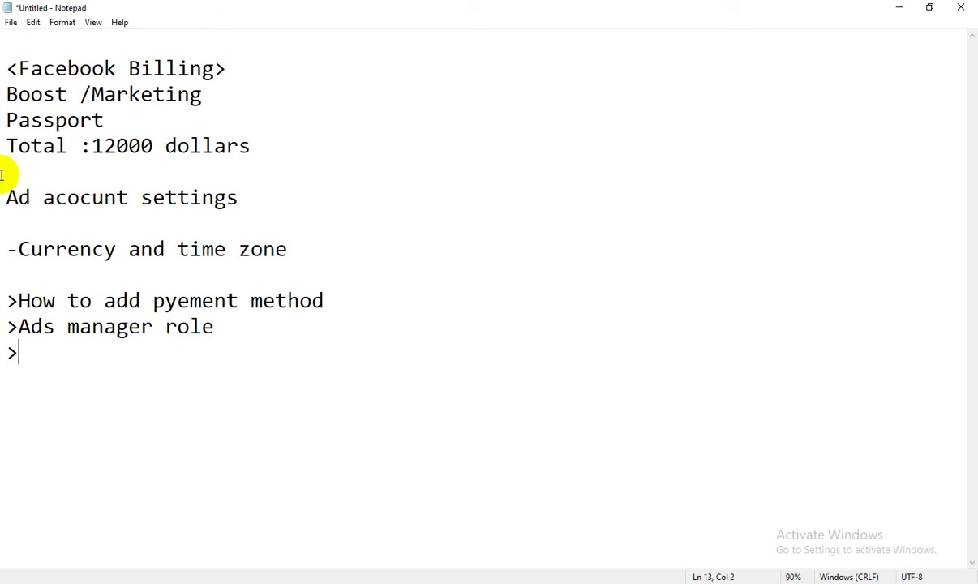
mouse_move(5, 197)
left_mouse_down()
mouse_move(41, 221)
mouse_move(208, 404)
mouse_move(225, 401)
left_mouse_up()
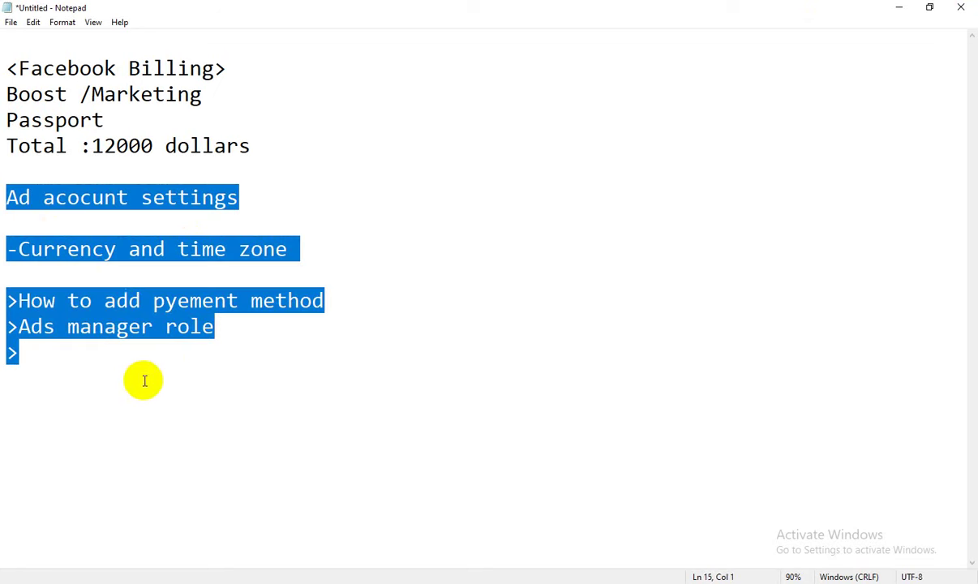
Complete the last note line as '>10 dollar 100 dollar', correcting the stray letter.
left_click(102, 352)
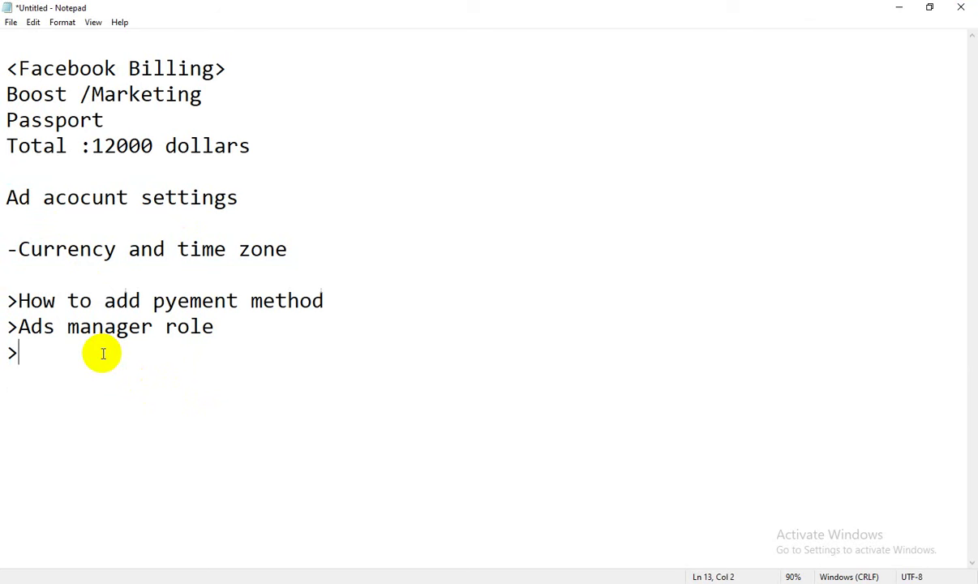
type("10 doll")
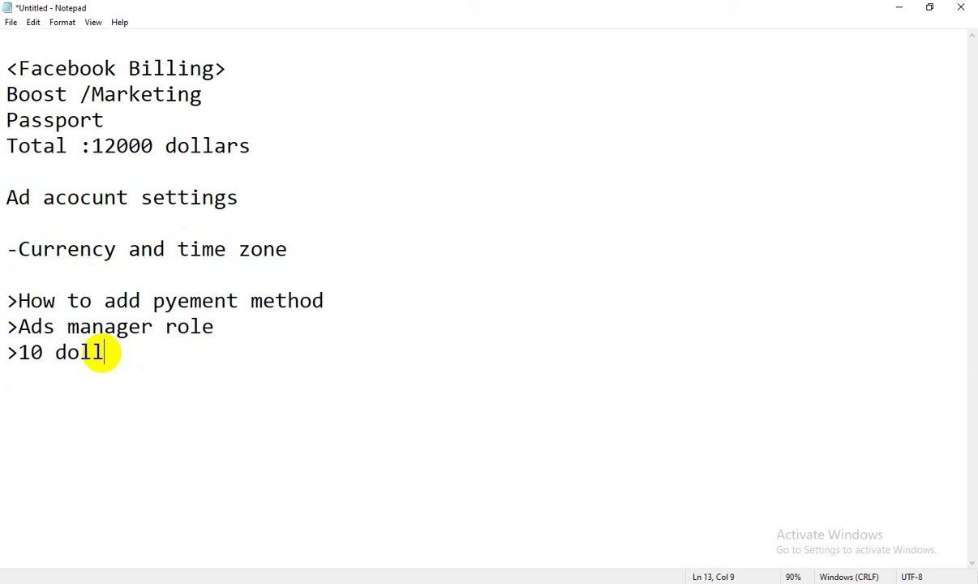
type("ar 100 l")
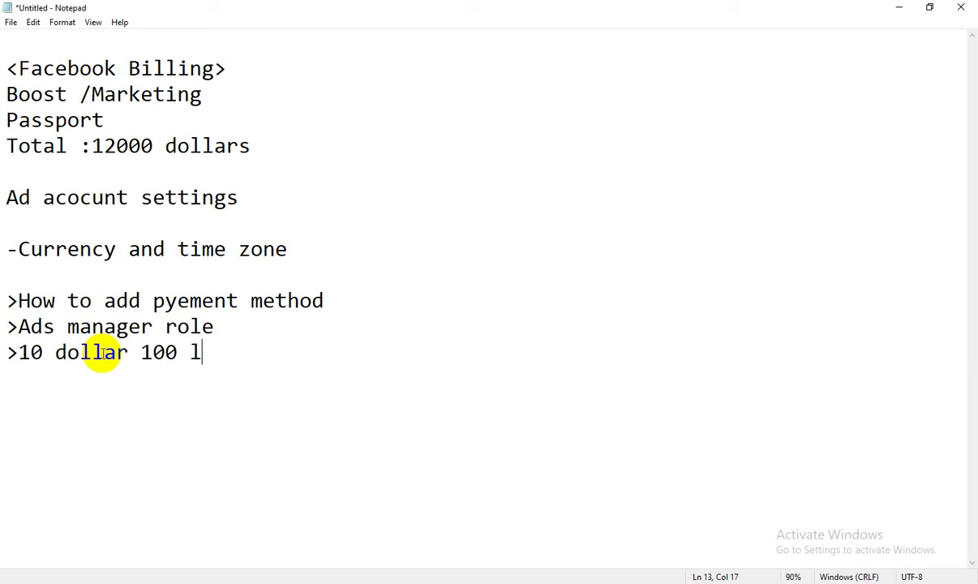
key("BackSpace")
type("dollar")
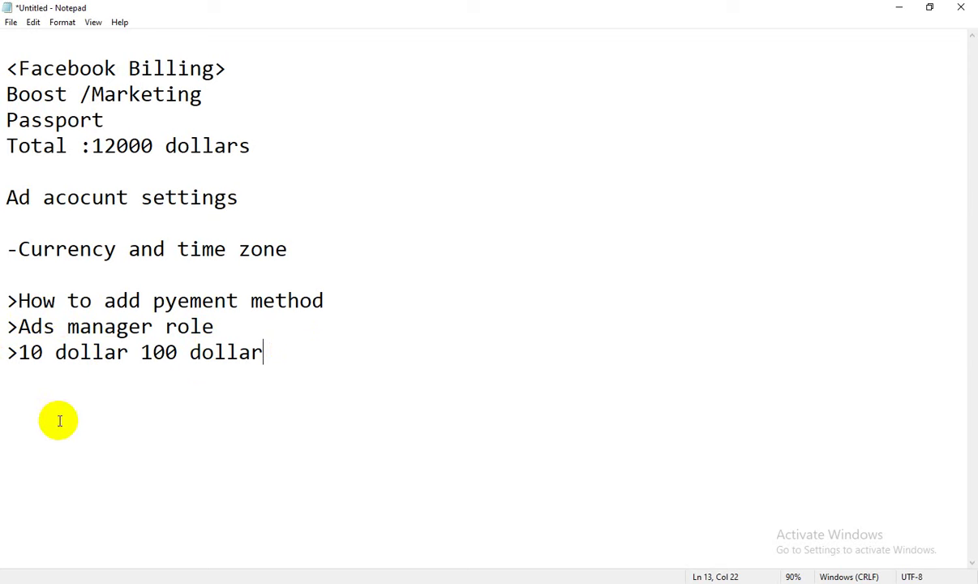
left_click_drag(8, 357, 44, 360)
left_click(198, 366)
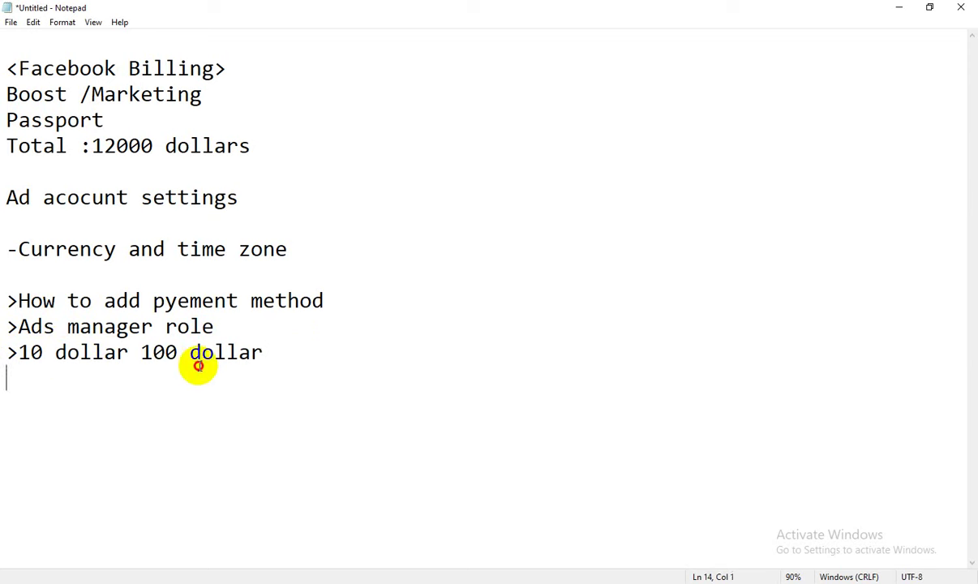
left_click(328, 350)
key("Return")
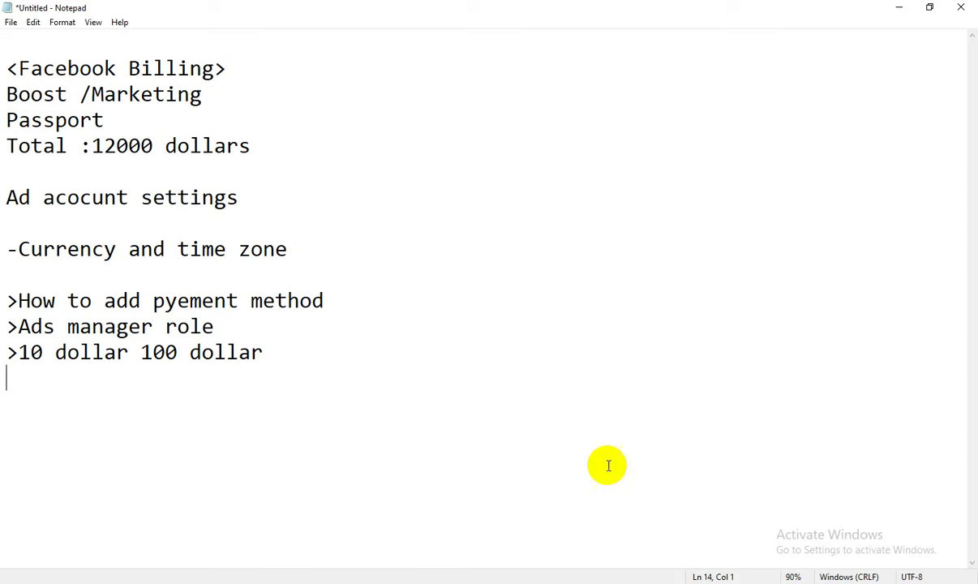
left_click(874, 583)
left_click(901, 516)
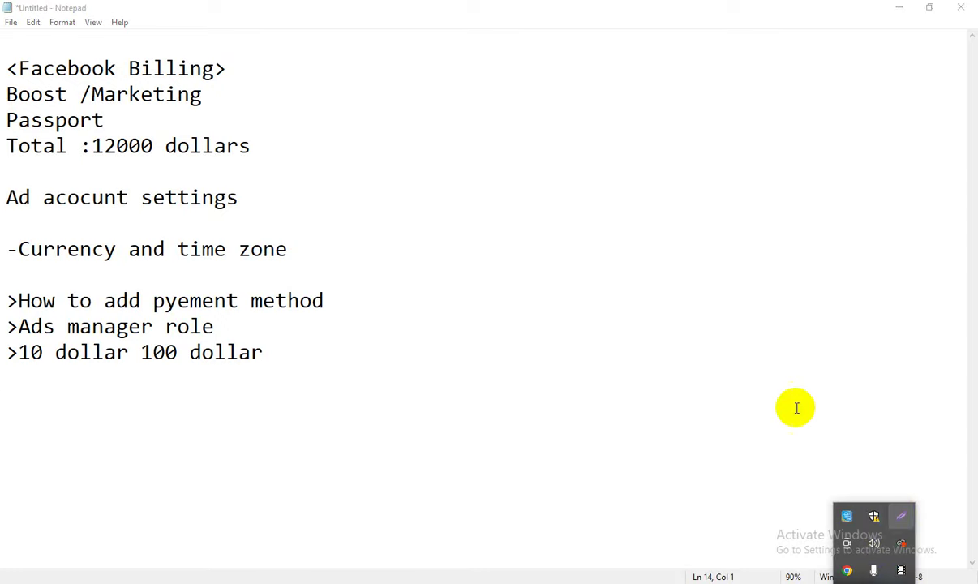
left_click_drag(458, 26, 742, 428)
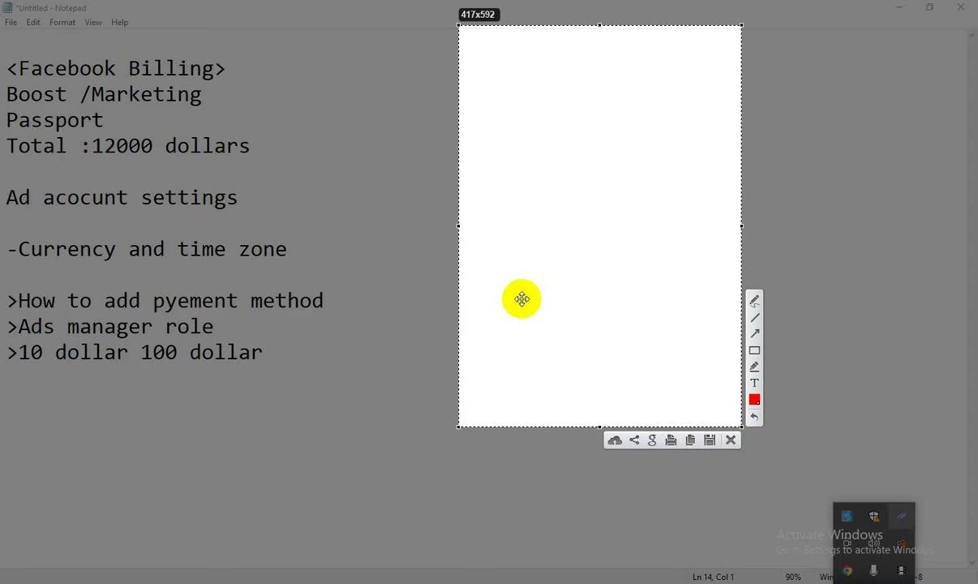
left_click(755, 298)
left_click_drag(578, 77, 608, 76)
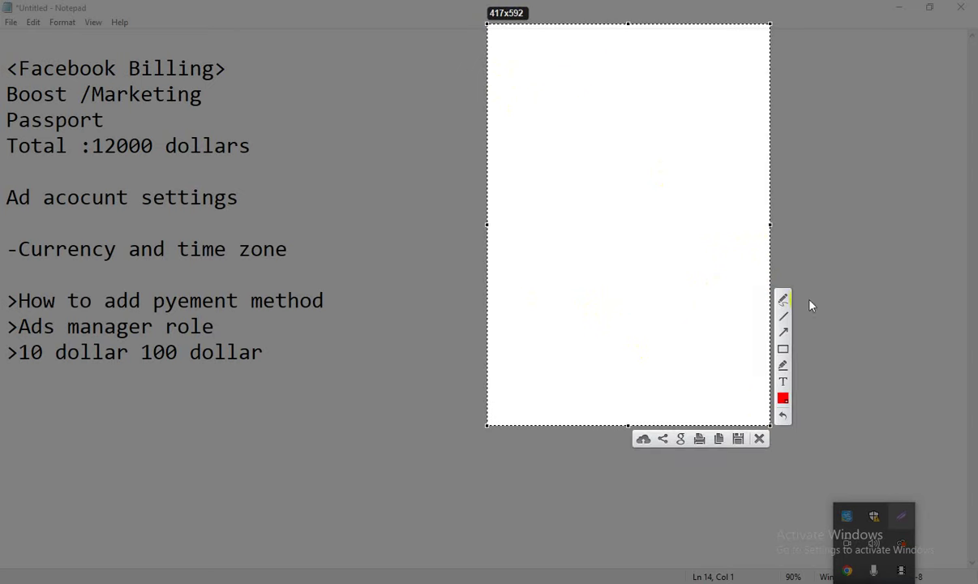
left_click(783, 301)
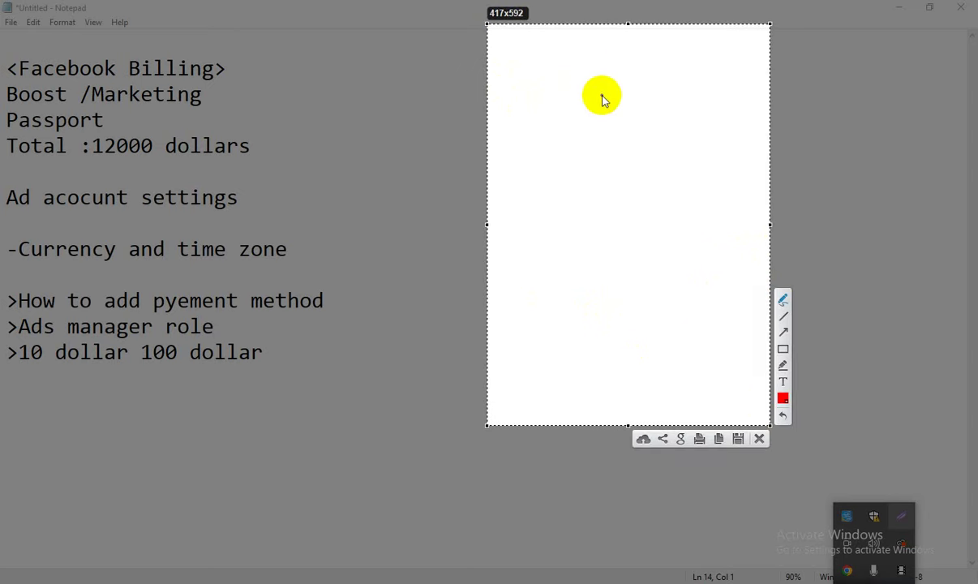
left_click_drag(596, 82, 597, 108)
mouse_move(603, 84)
left_mouse_down()
mouse_move(613, 109)
mouse_move(667, 78)
mouse_move(680, 85)
left_mouse_up()
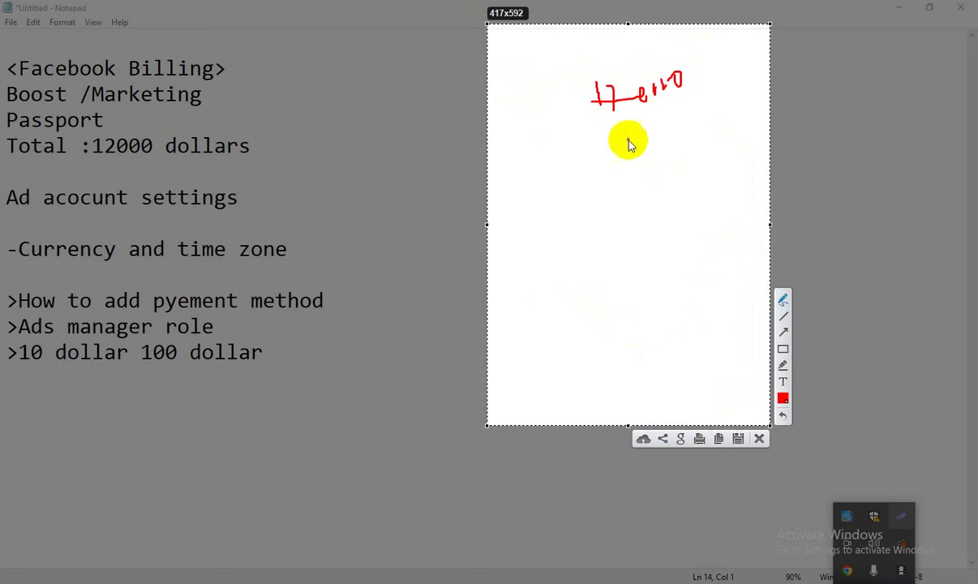
mouse_move(591, 158)
left_mouse_down()
mouse_move(590, 183)
mouse_move(616, 159)
mouse_move(676, 153)
left_mouse_up()
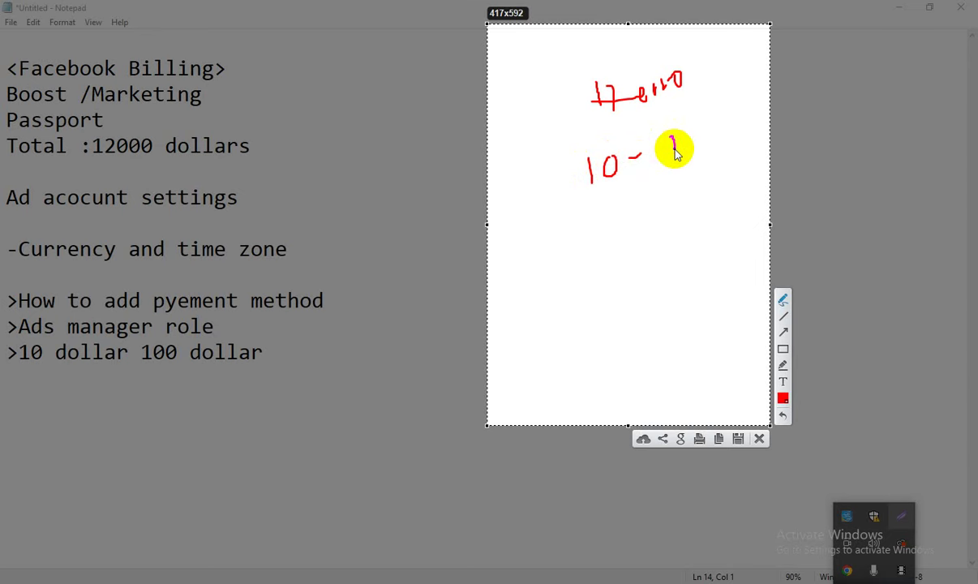
mouse_move(564, 228)
left_mouse_down()
mouse_move(582, 226)
mouse_move(575, 240)
left_mouse_up()
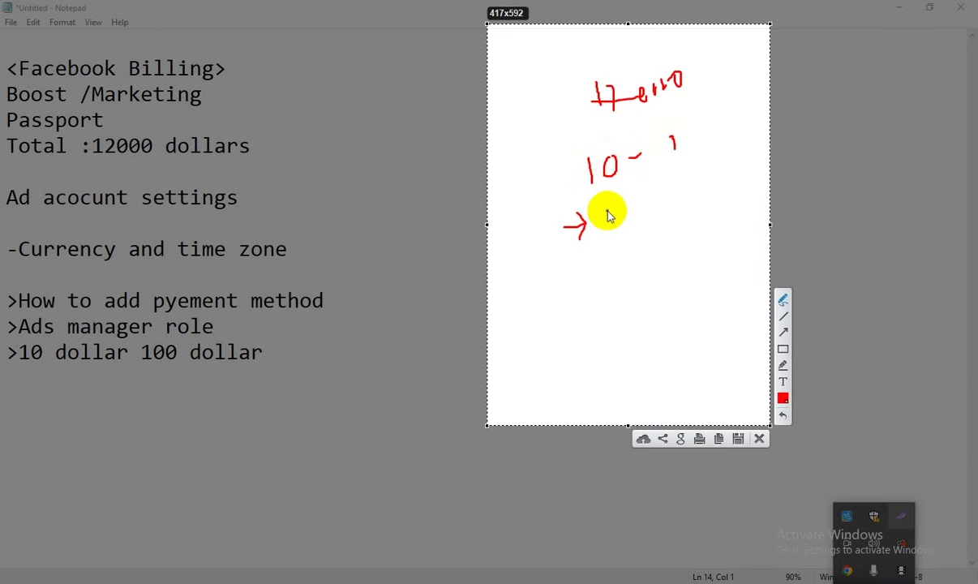
mouse_move(608, 209)
left_mouse_down()
mouse_move(617, 218)
mouse_move(653, 205)
left_mouse_up()
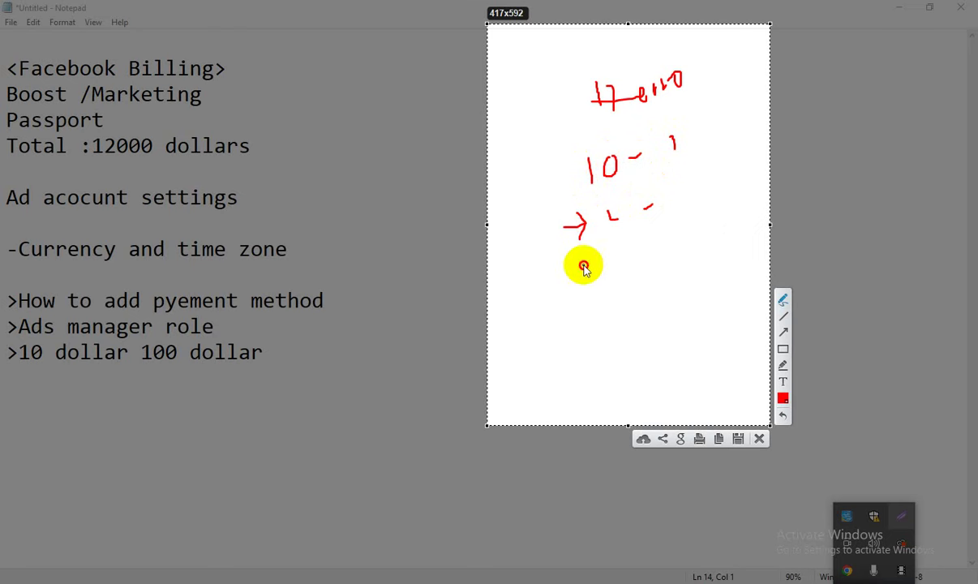
left_click_drag(582, 264, 620, 258)
left_click(654, 242)
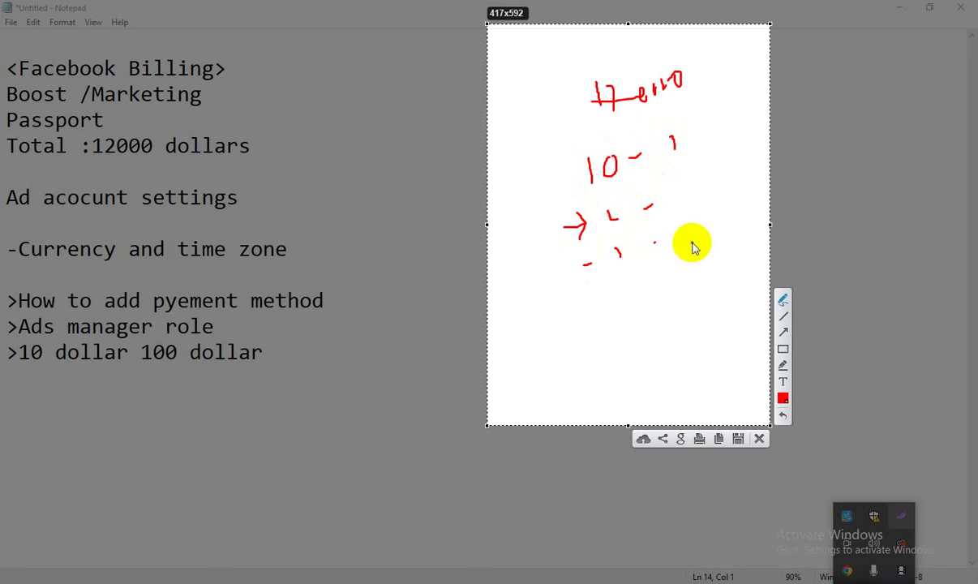
left_click_drag(592, 318, 608, 310)
left_click(662, 284)
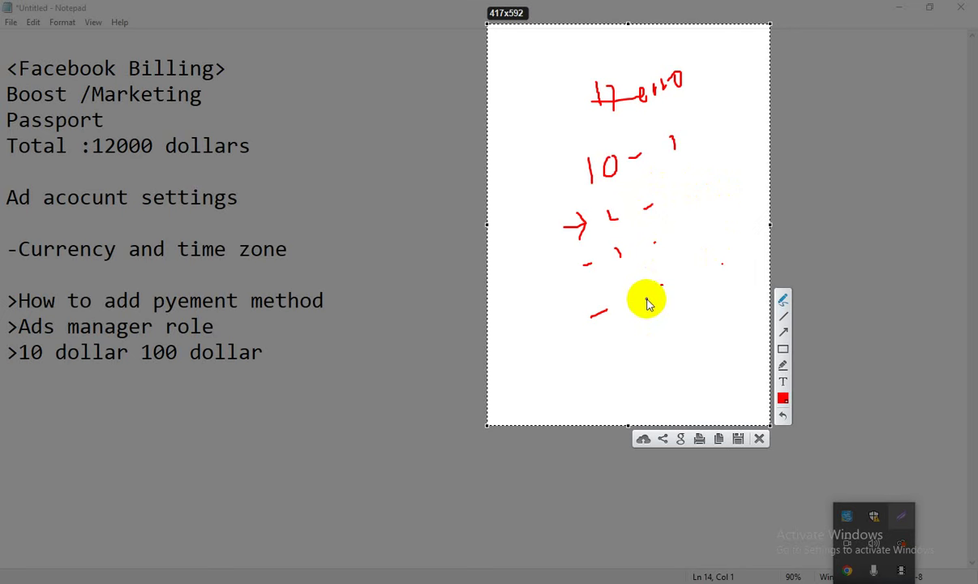
left_click_drag(648, 298, 664, 287)
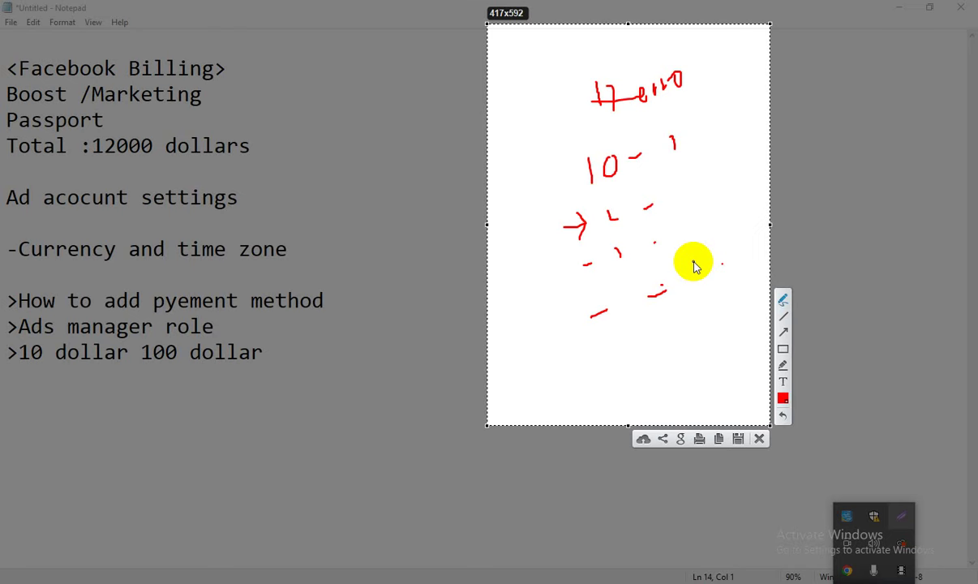
left_click(759, 438)
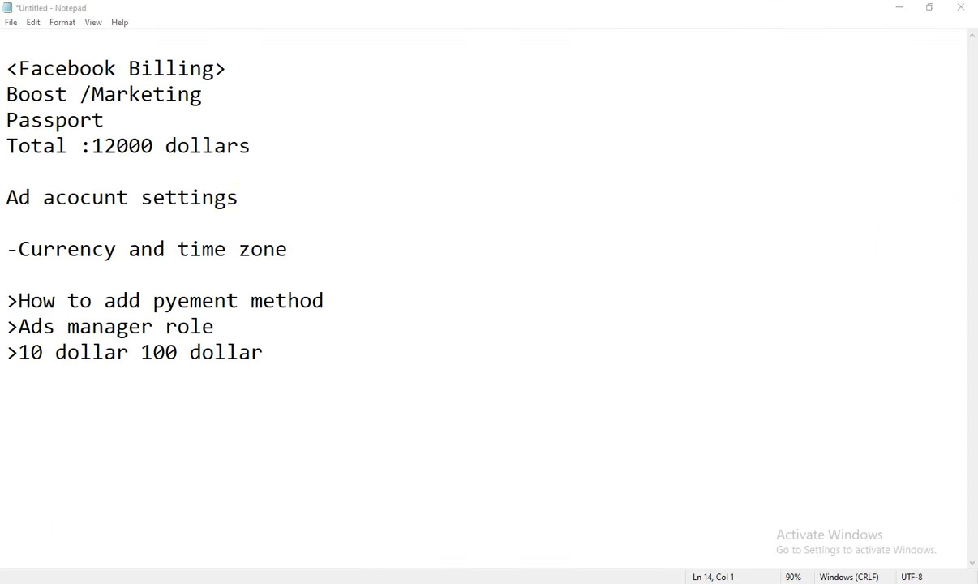
Bring the incognito Ads Manager window forward and dismiss the Additional information banner.
mouse_move(349, 577)
left_click(219, 541)
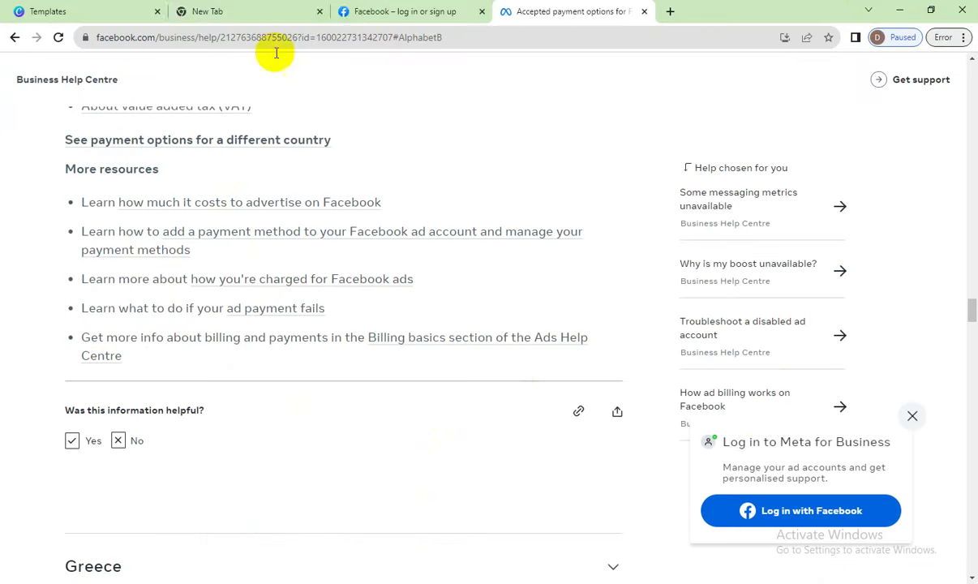
left_click(365, 10)
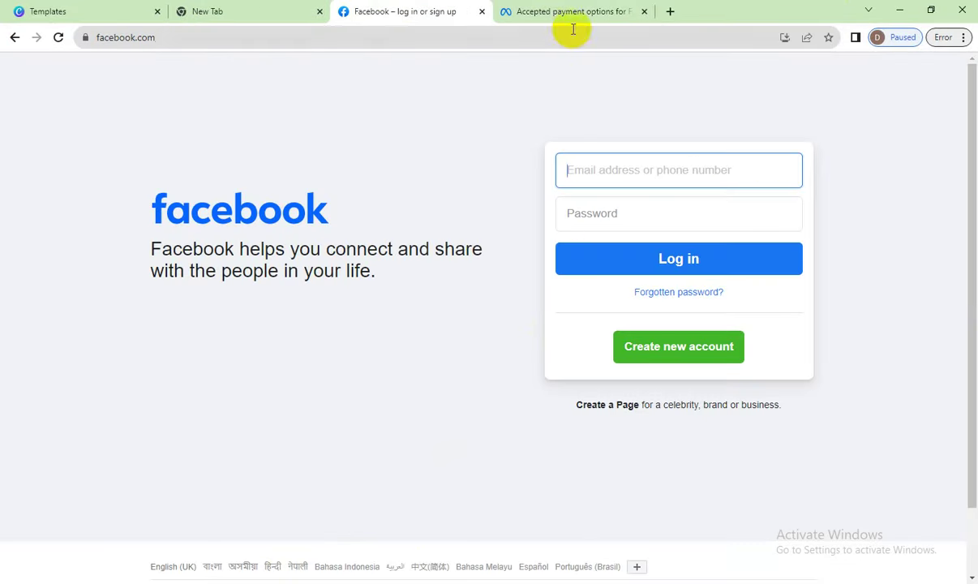
mouse_move(312, 579)
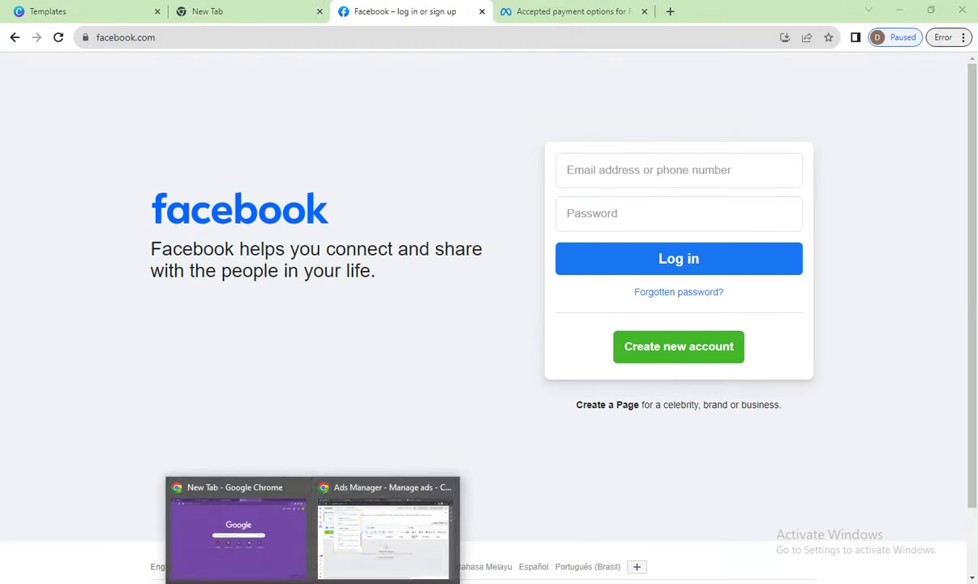
left_click(372, 529)
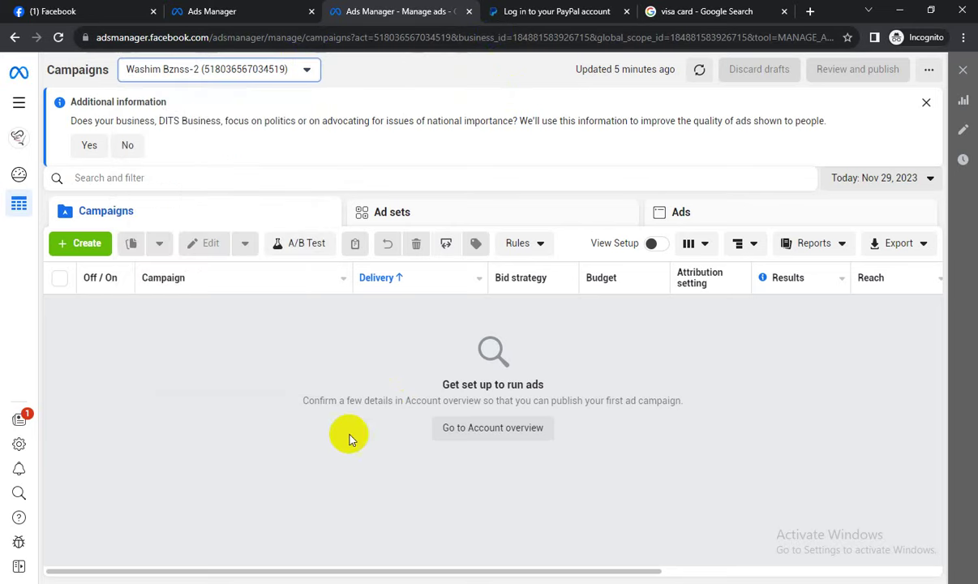
left_click(926, 102)
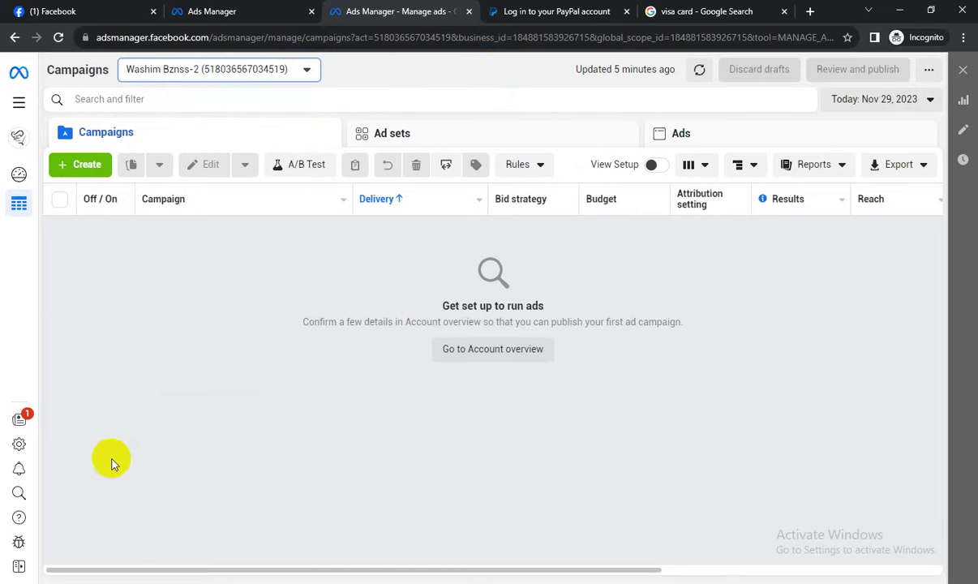
Create a new campaign with the Engagement objective.
left_click(74, 169)
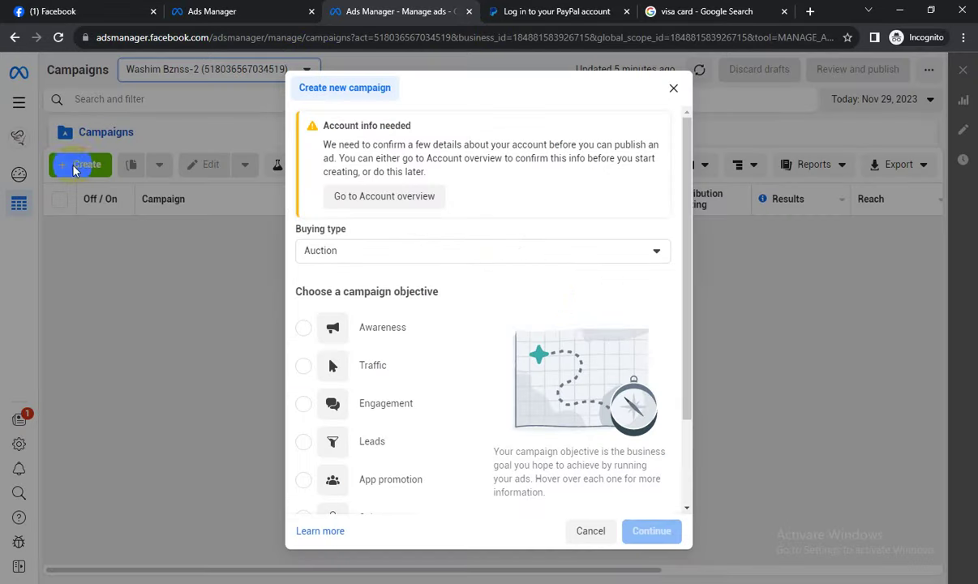
scroll(577, 284, "down", 1)
scroll(587, 275, "down", 1)
mouse_move(305, 301)
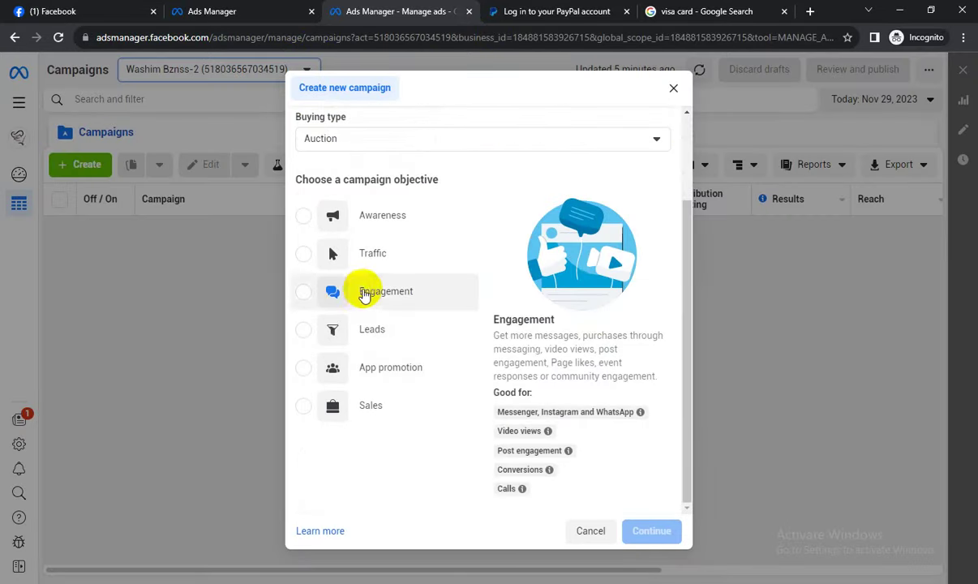
left_click(300, 294)
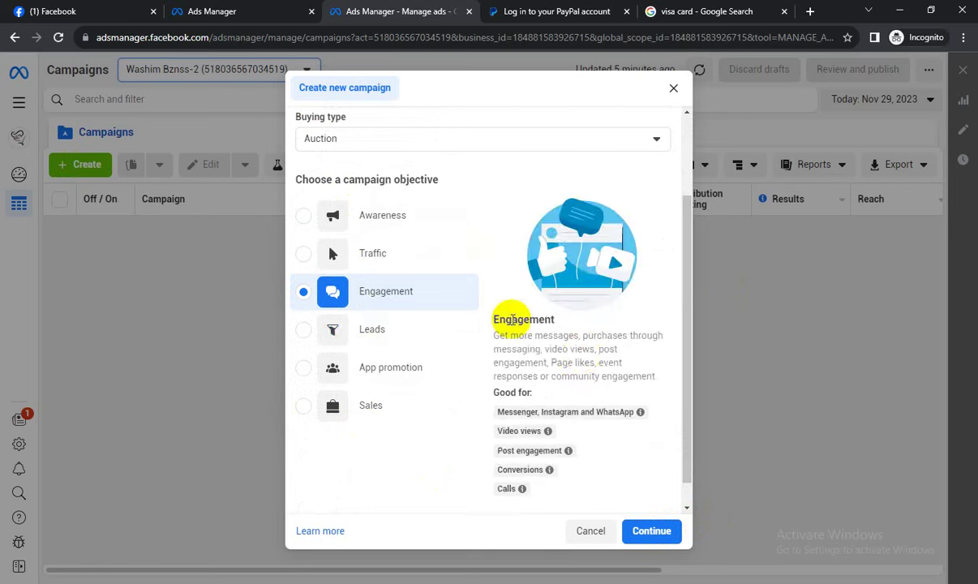
left_click(661, 530)
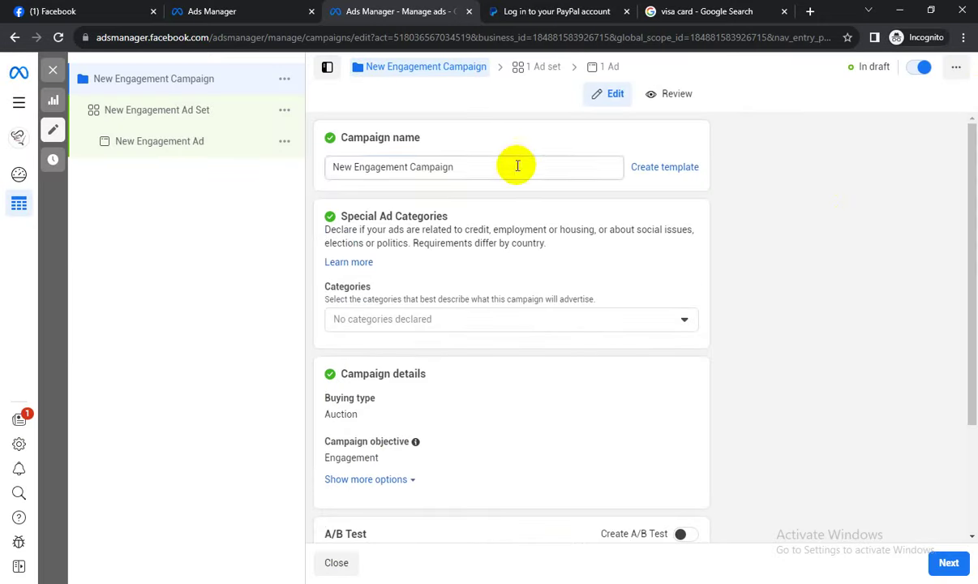
Rename the campaign to 'AC' and dismiss the Leads campaign recommendation.
left_click_drag(517, 165, 317, 165)
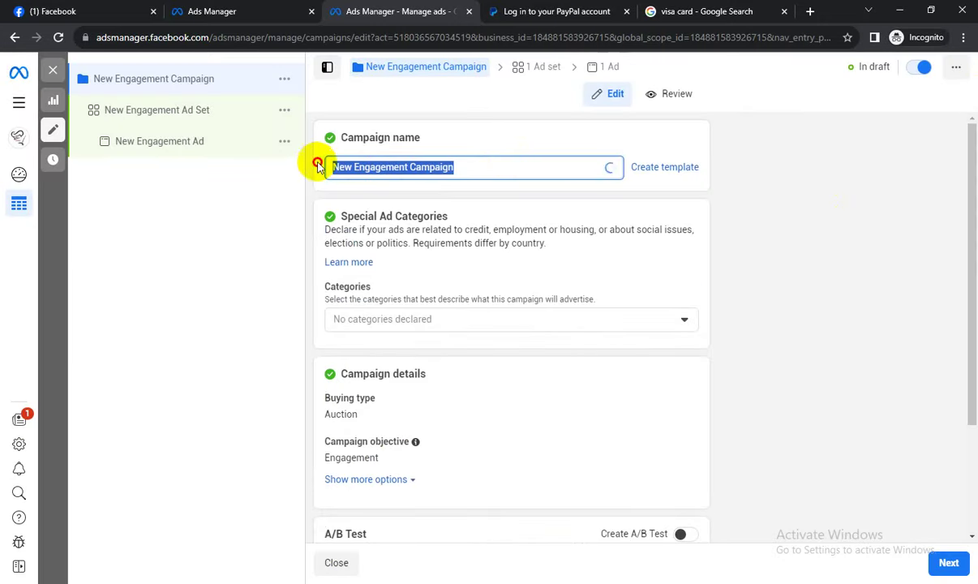
key("BackSpace")
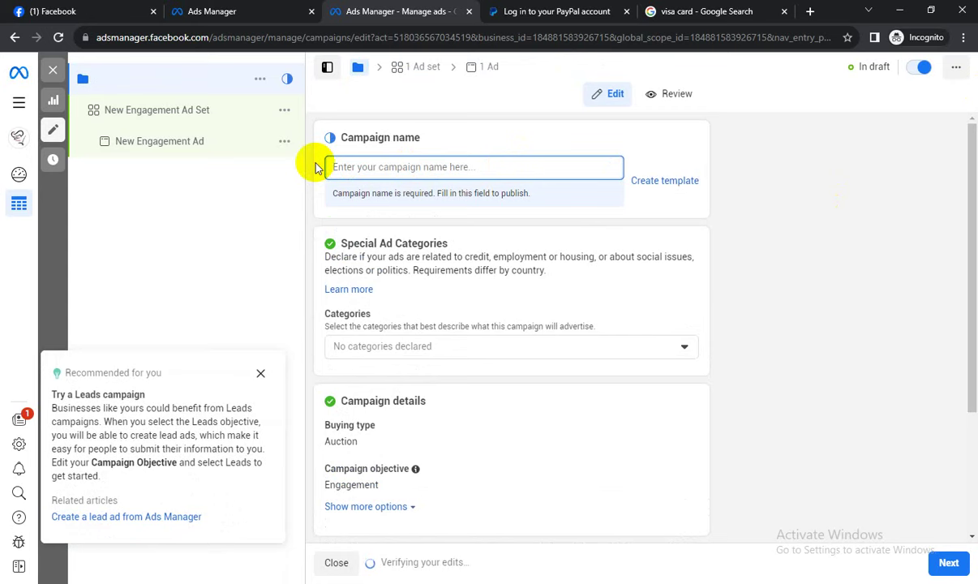
type("AC")
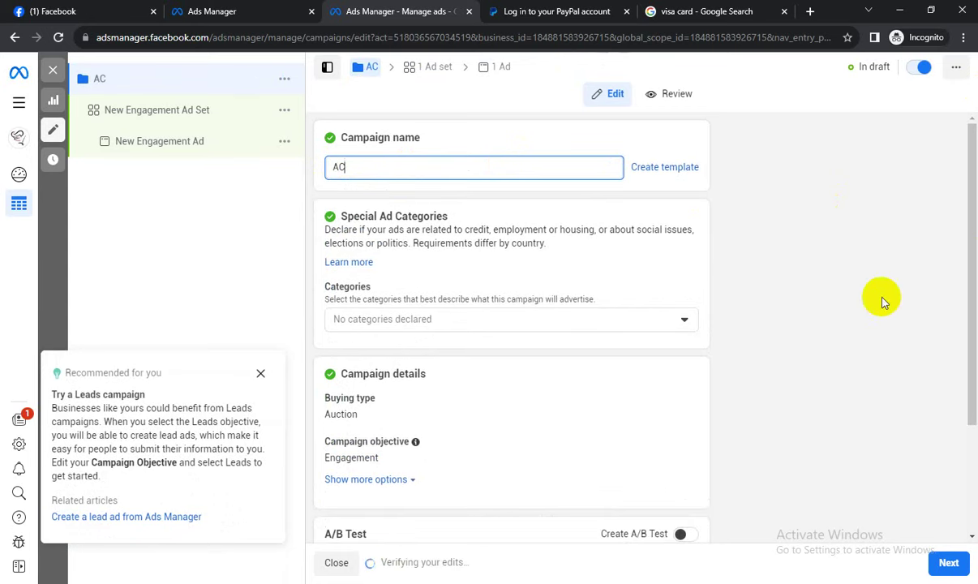
left_click(880, 295)
left_click(263, 375)
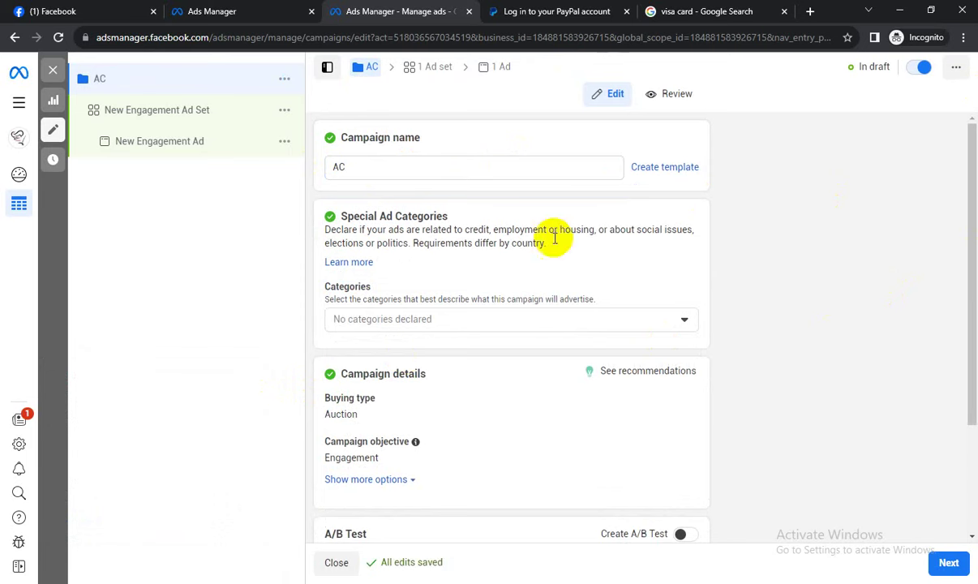
Review the Special Ad Categories, objective list and A/B Test sections, then advance to the ad set.
left_click_drag(332, 217, 821, 261)
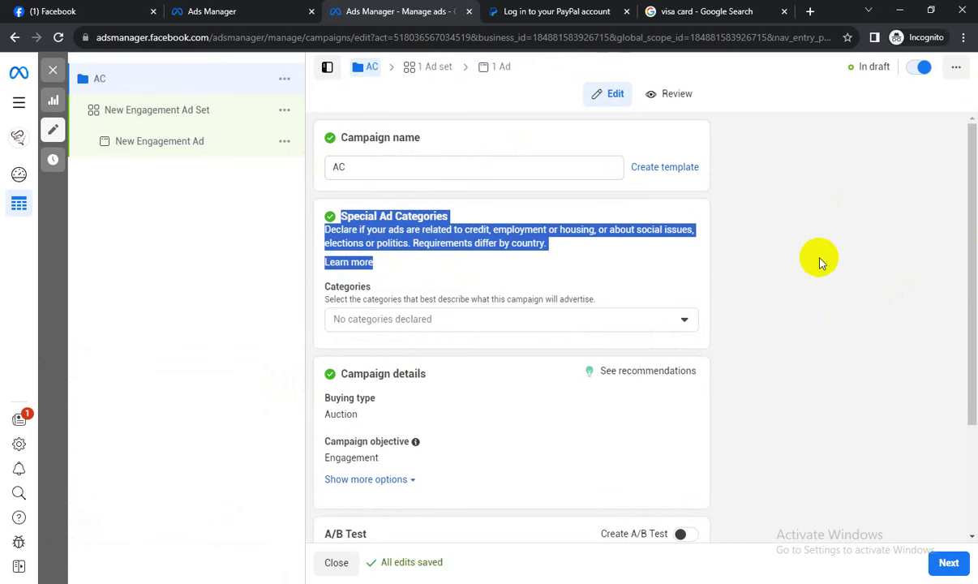
scroll(784, 292, "down", 1)
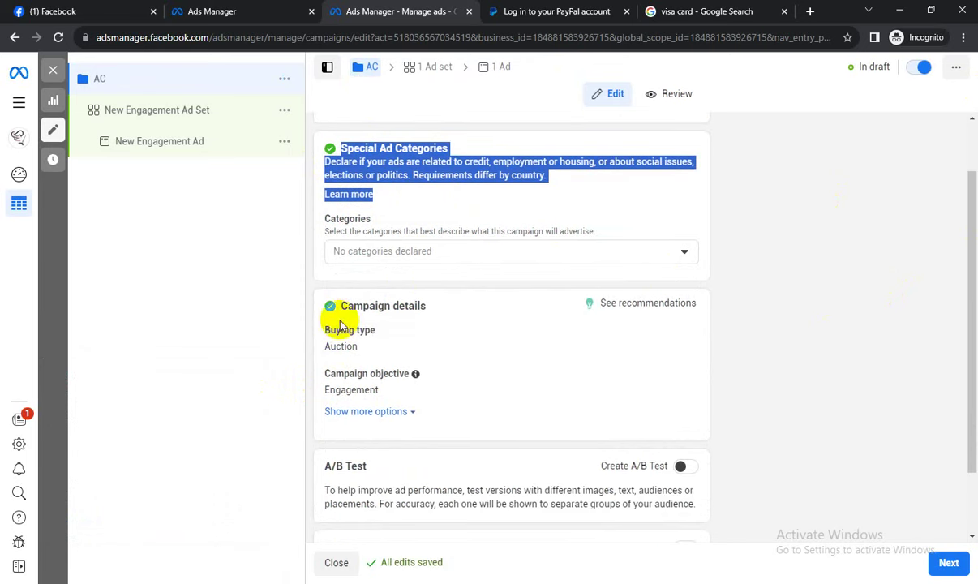
scroll(720, 338, "down", 1)
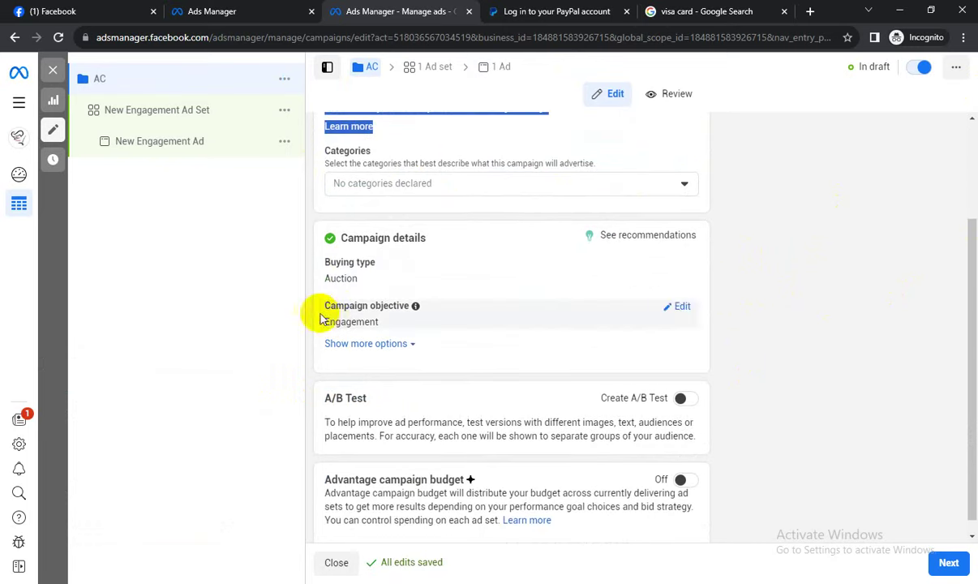
left_click(682, 302)
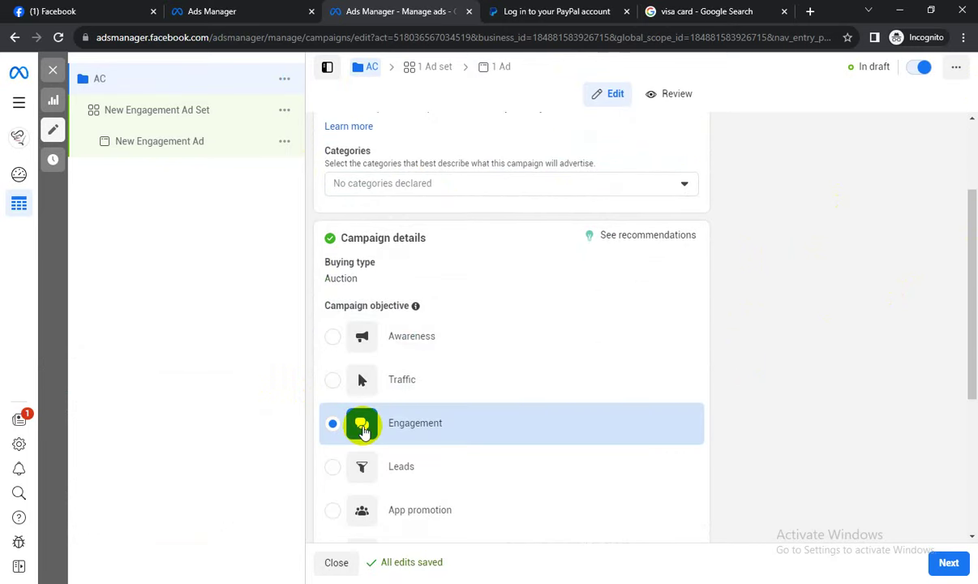
scroll(373, 424, "down", 4)
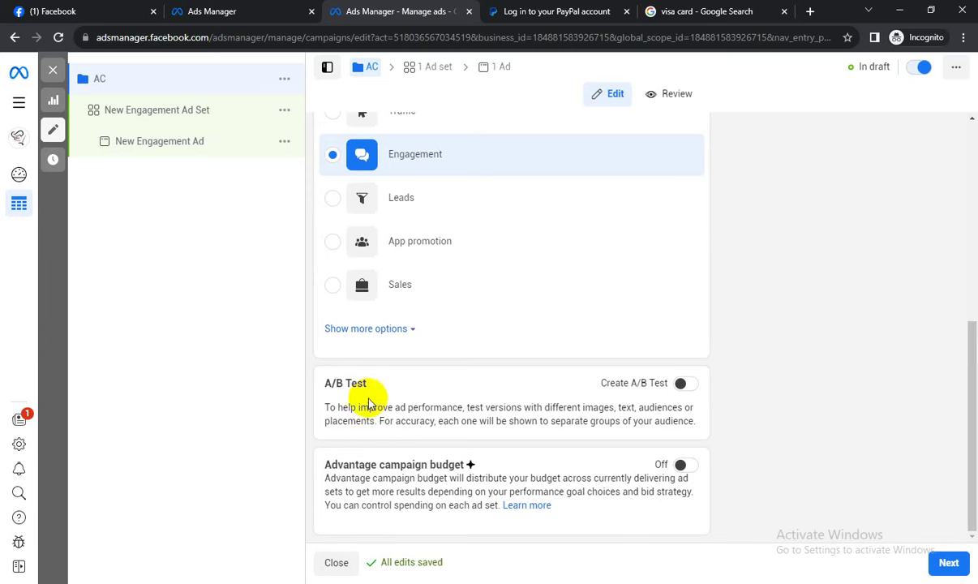
left_click_drag(323, 376, 518, 427)
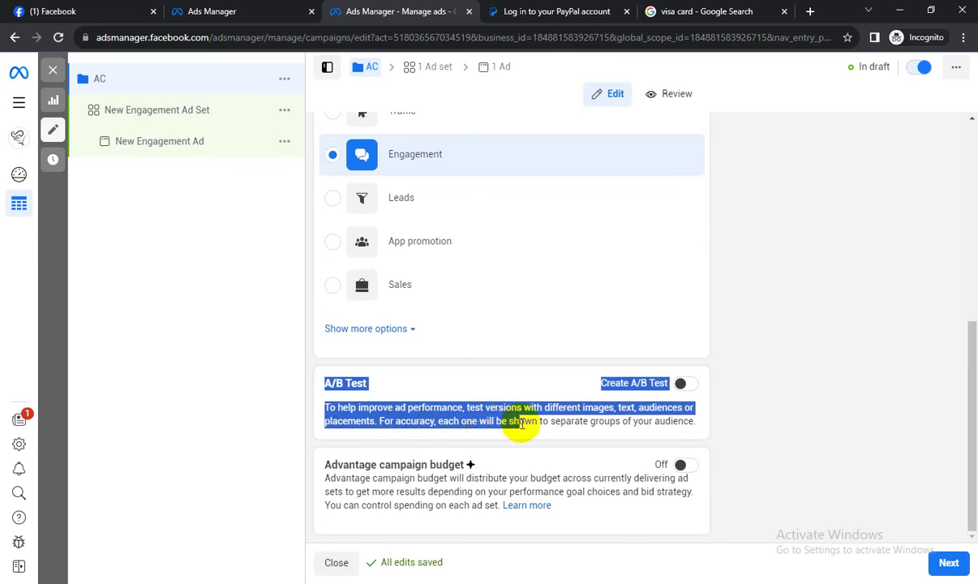
left_click(522, 423)
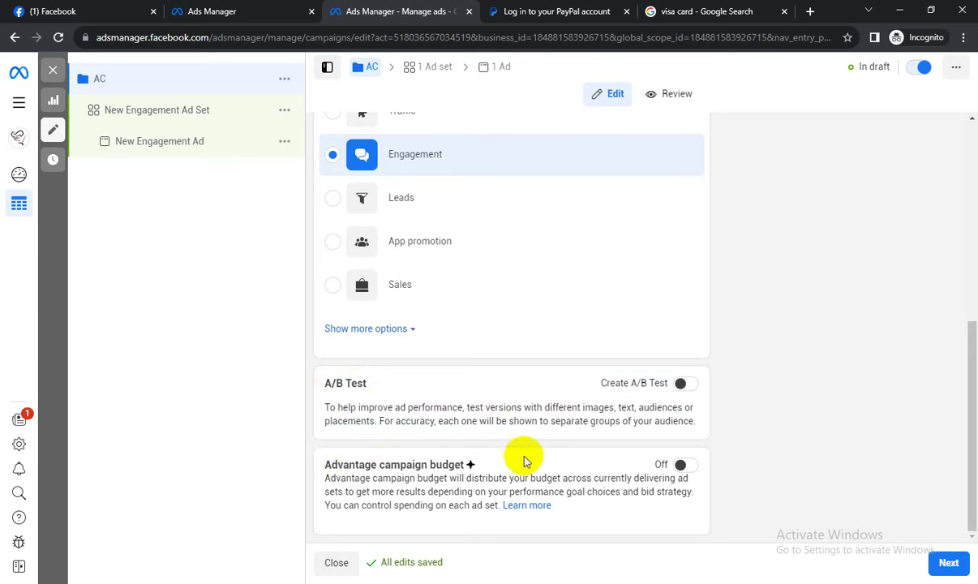
left_click(957, 554)
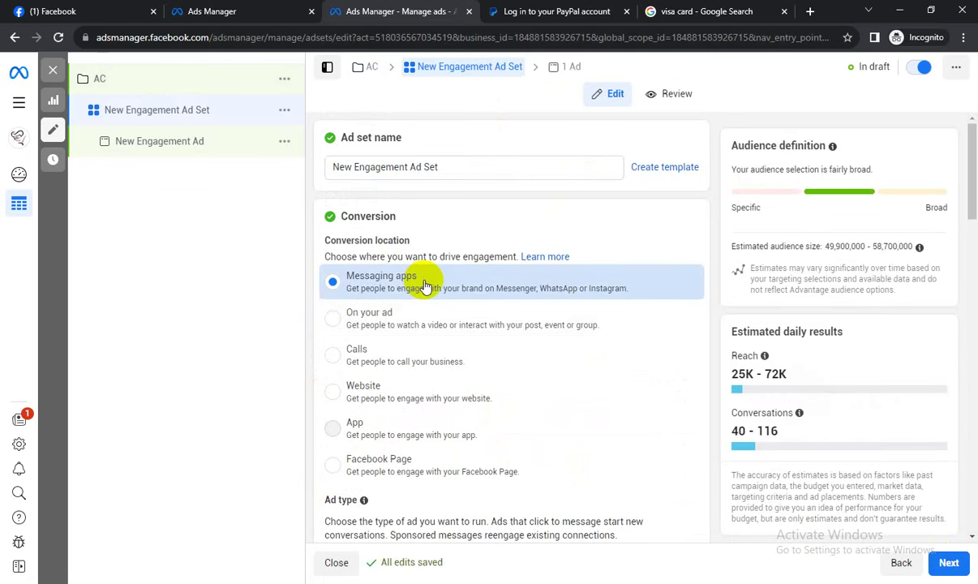
Set the ad set's conversion location to Calls, passing through On your ad.
left_click(332, 318)
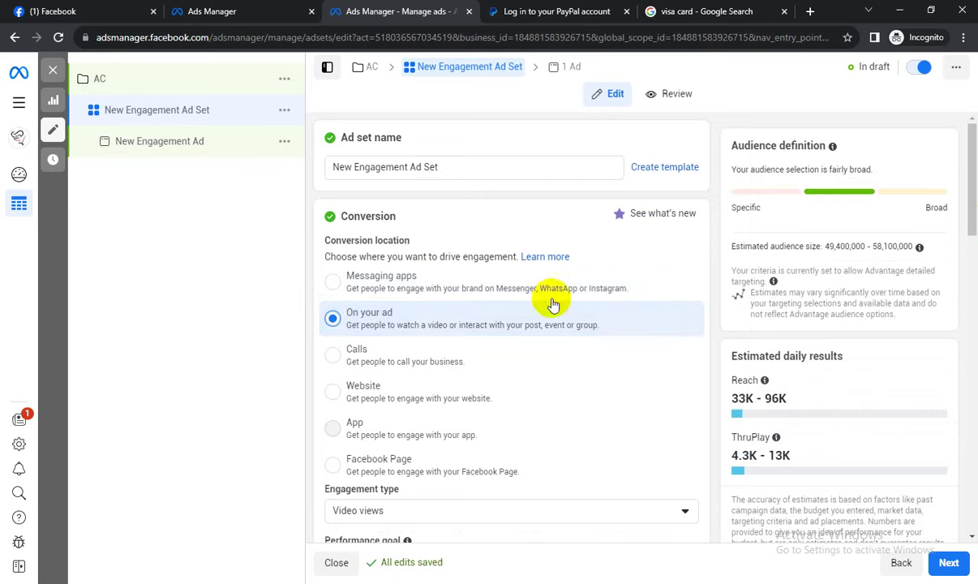
left_click(333, 356)
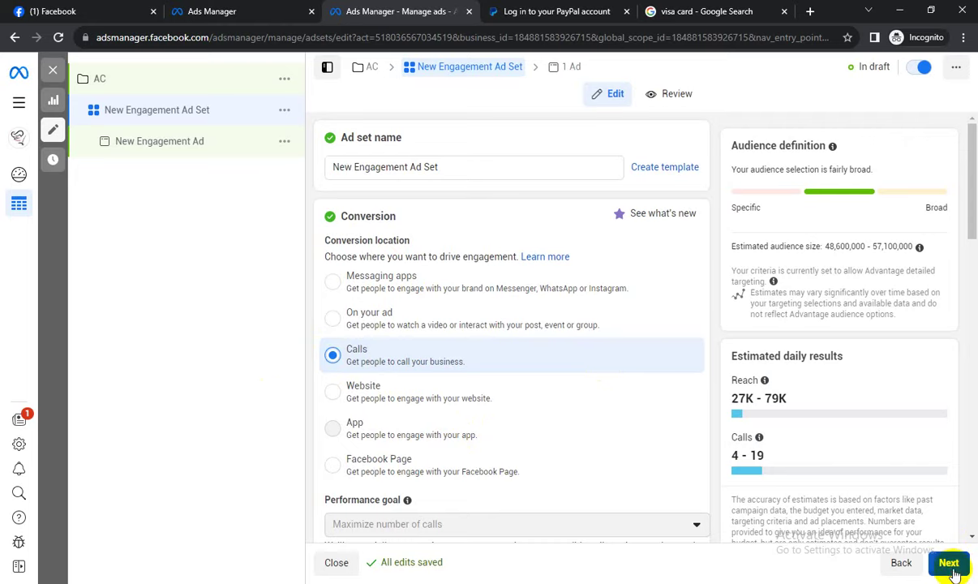
scroll(607, 389, "down", 8)
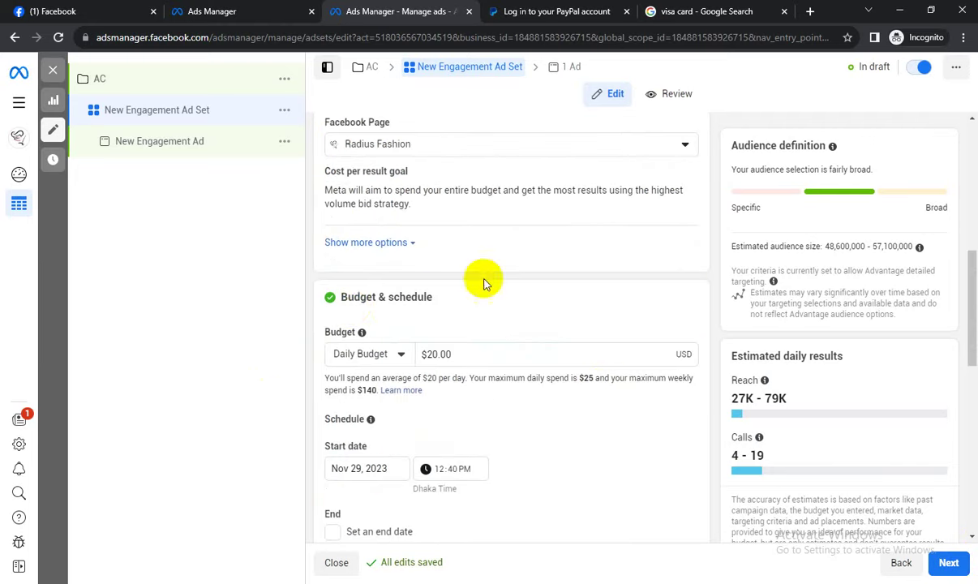
Change the ad set budget type from Daily Budget to Lifetime Budget.
scroll(356, 308, "down", 1)
left_click(350, 218)
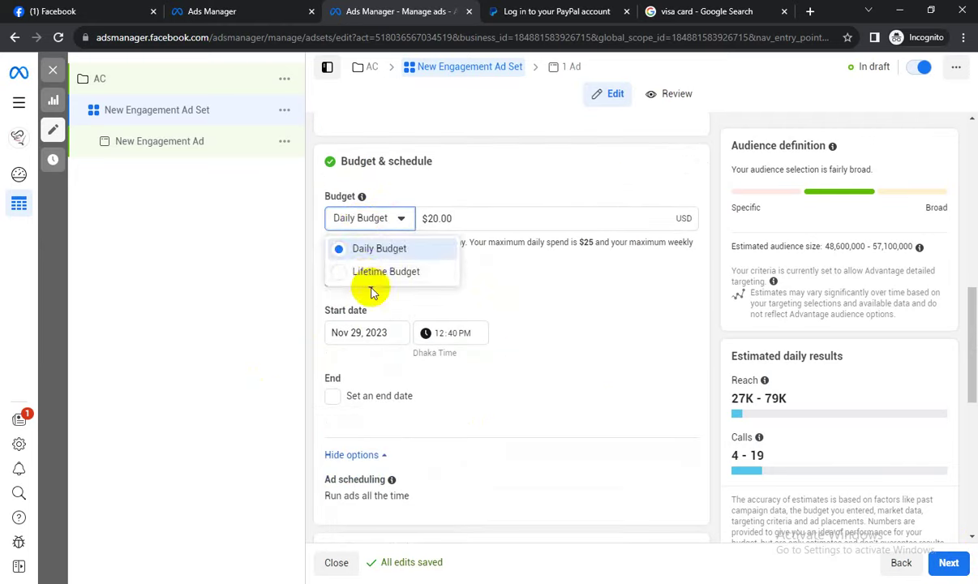
left_click(374, 274)
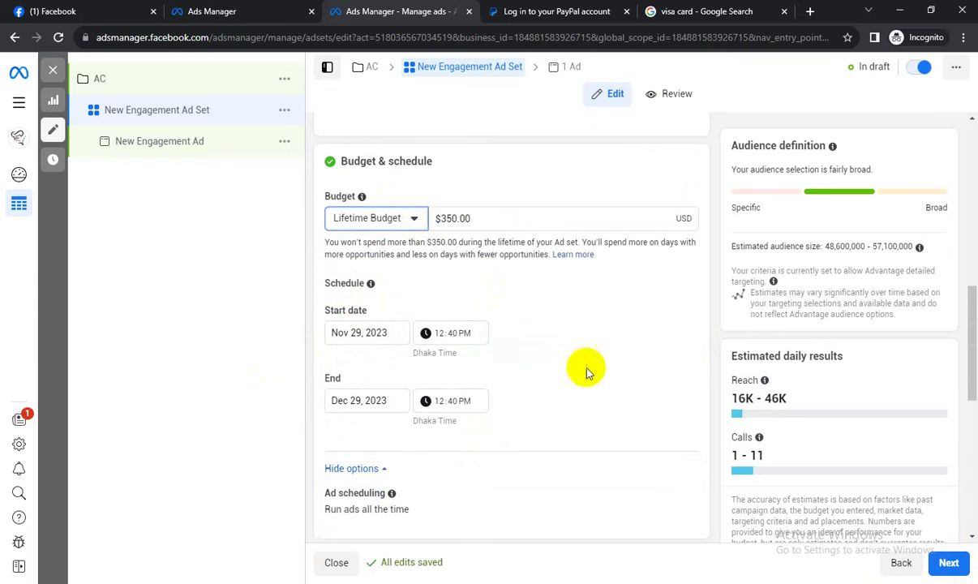
scroll(577, 374, "down", 1)
scroll(349, 443, "down", 1)
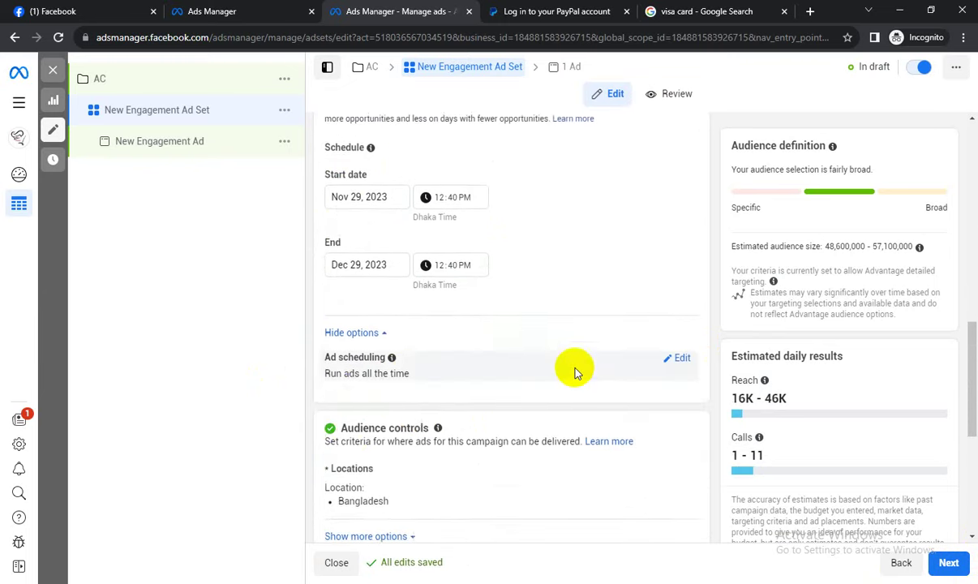
scroll(574, 372, "up", 4)
scroll(573, 372, "up", 3)
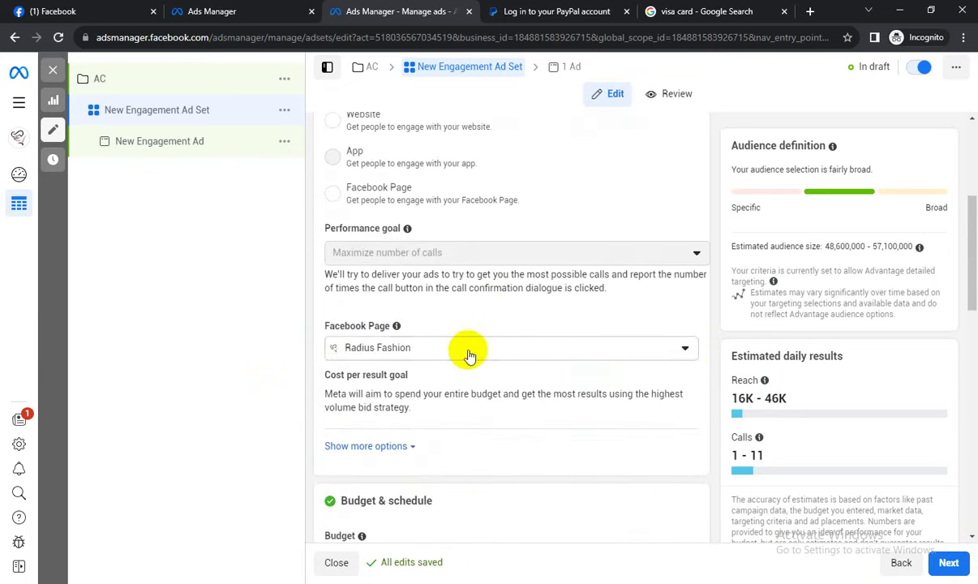
scroll(468, 352, "up", 2)
scroll(467, 352, "up", 2)
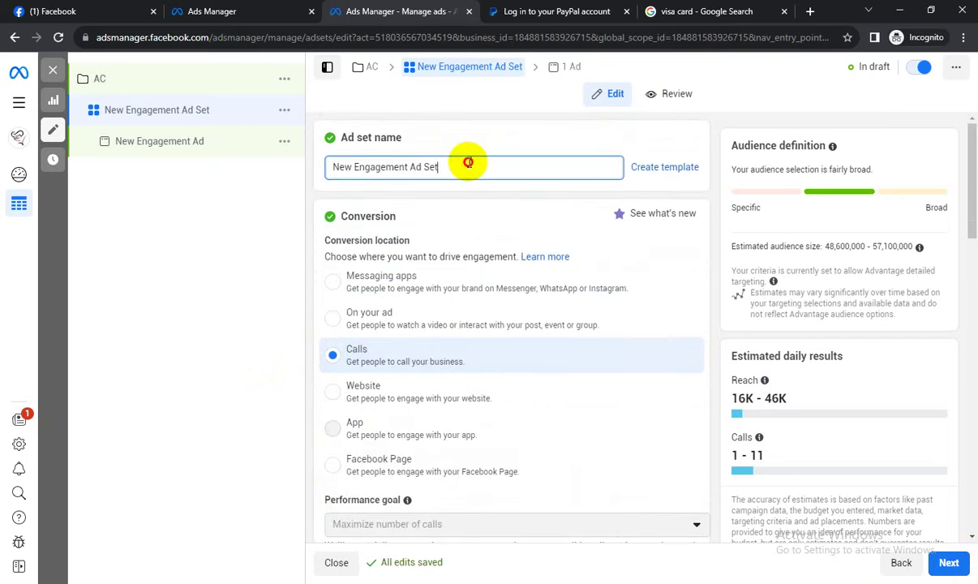
Check the Facebook Page list and budget type choices, leaving both unchanged.
left_click_drag(469, 164, 330, 164)
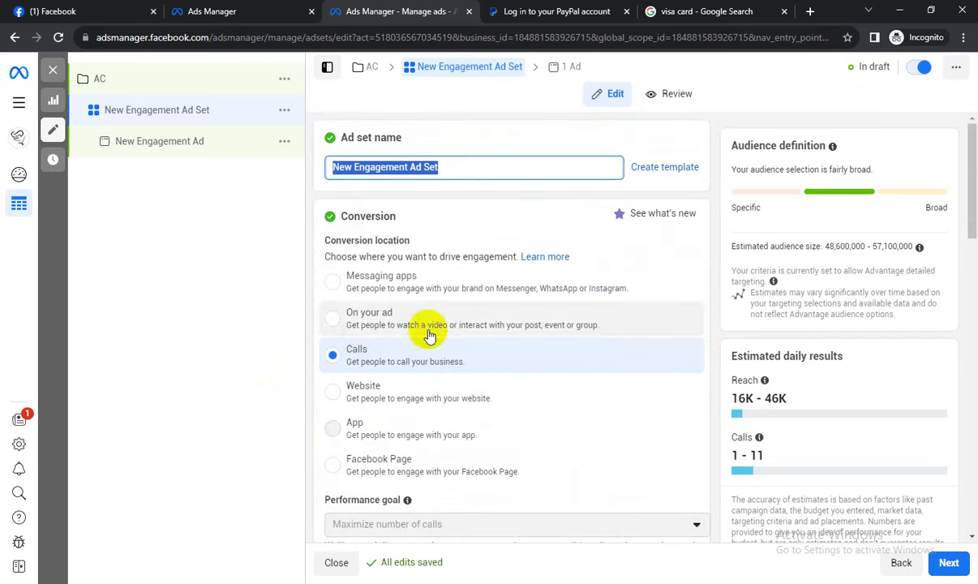
scroll(394, 276, "down", 3)
scroll(534, 396, "down", 1)
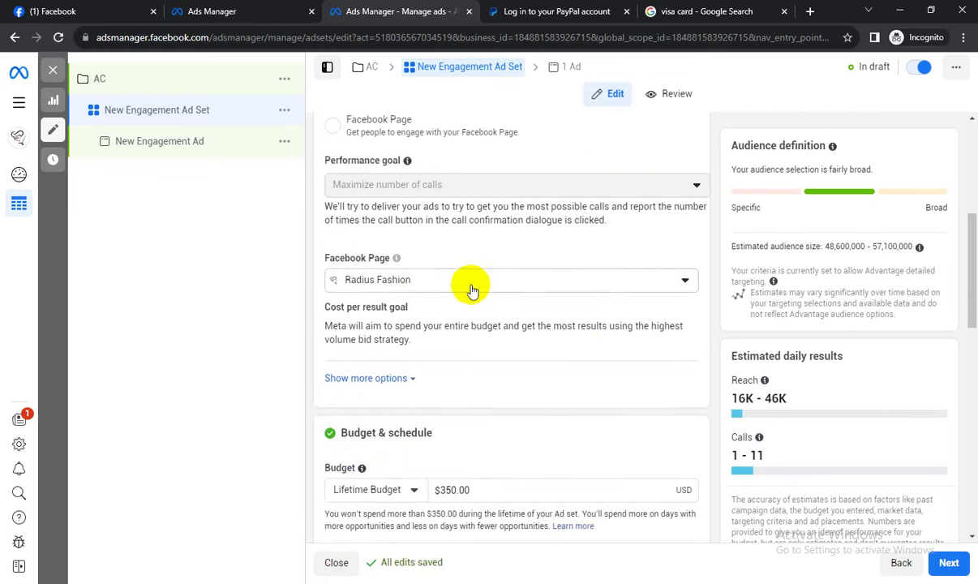
left_click(470, 280)
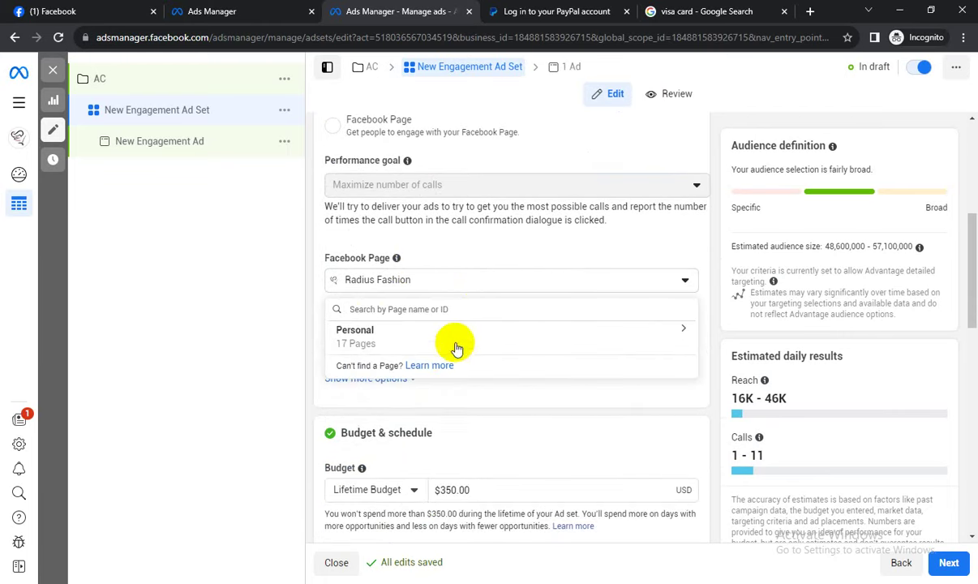
left_click(713, 357)
scroll(714, 357, "down", 3)
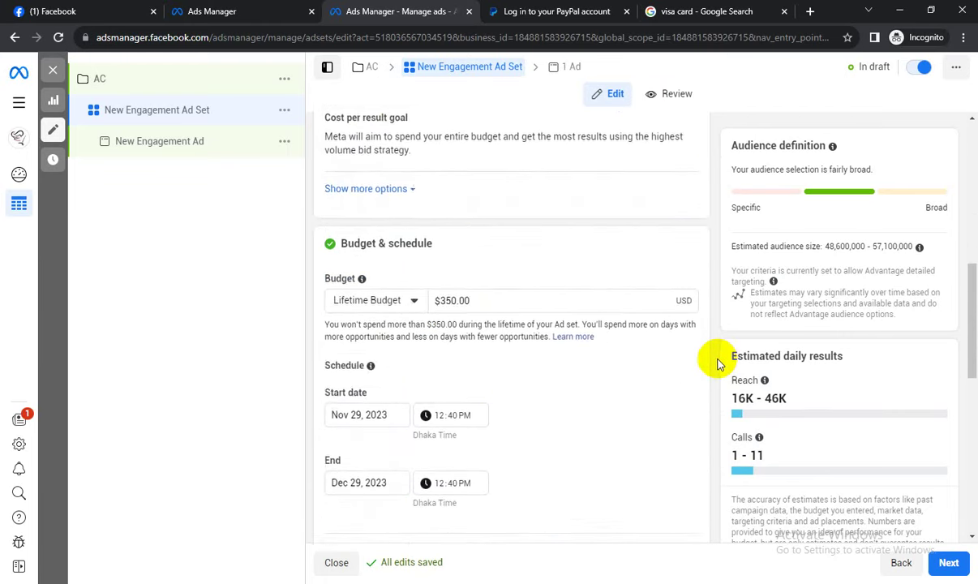
left_click(357, 291)
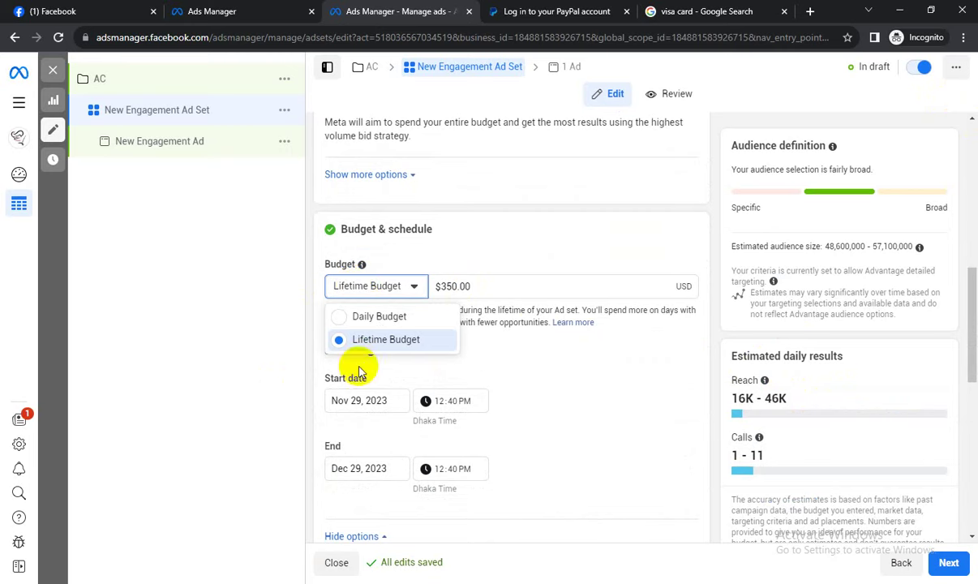
left_click(626, 376)
scroll(627, 381, "down", 3)
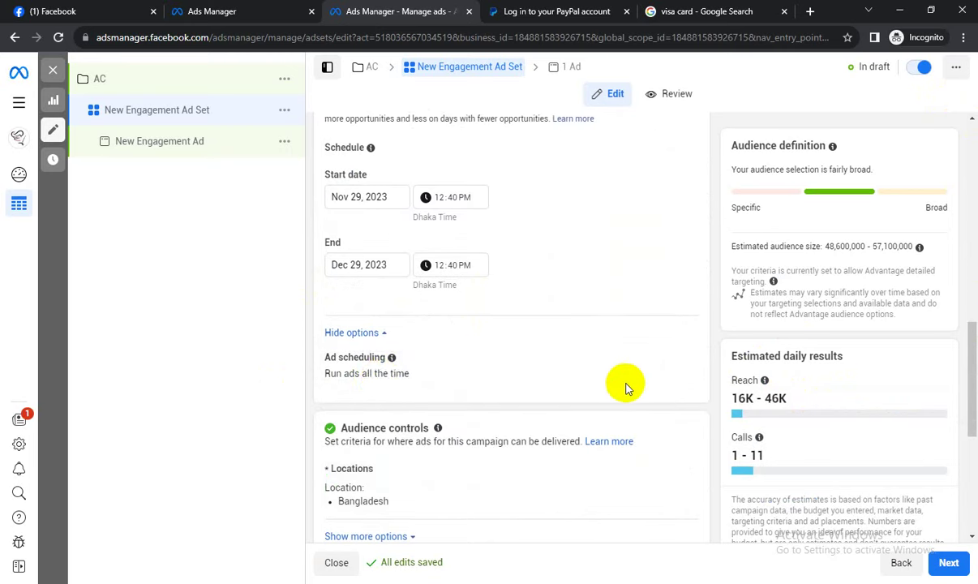
Enable 'Run ads on a schedule' in the ad scheduling settings.
mouse_move(682, 367)
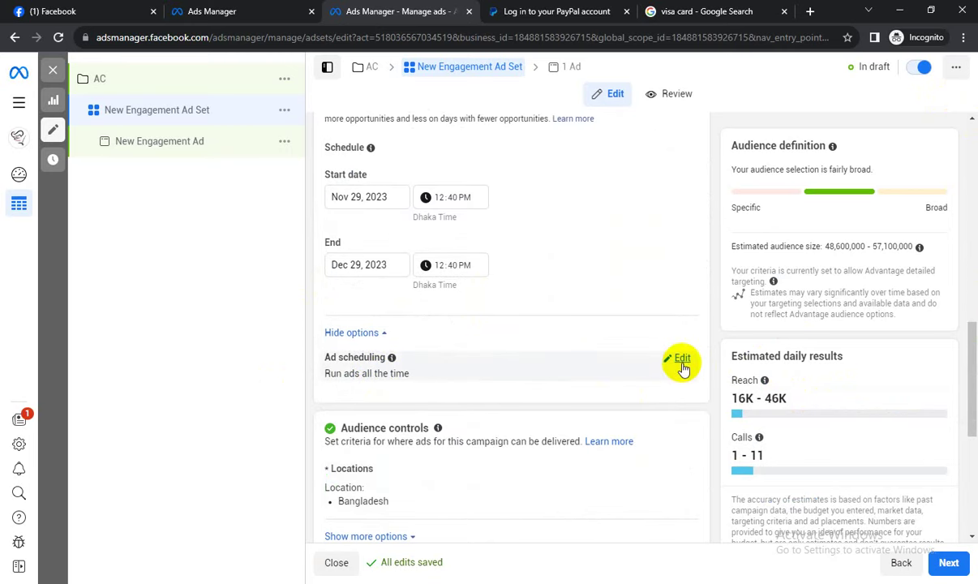
left_click(683, 361)
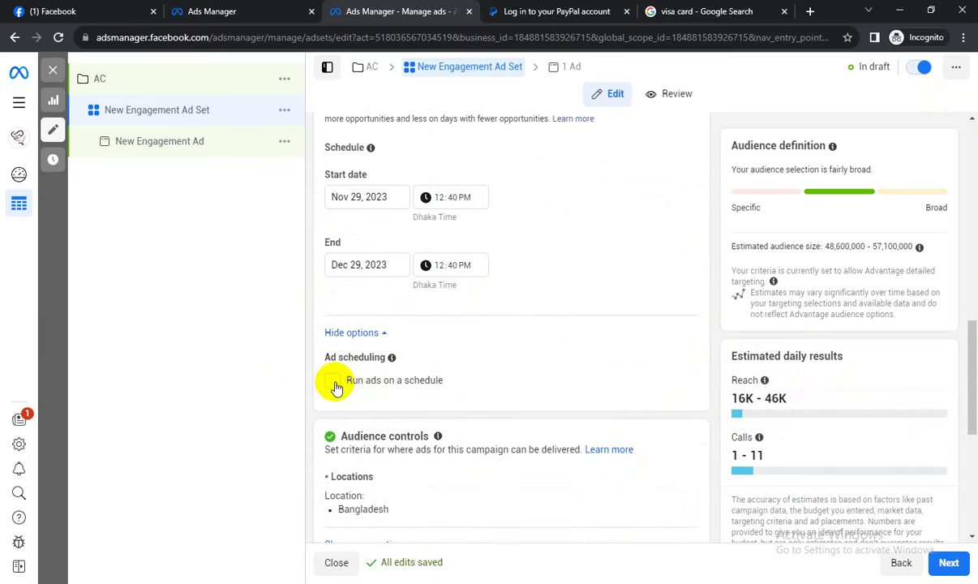
left_click(334, 383)
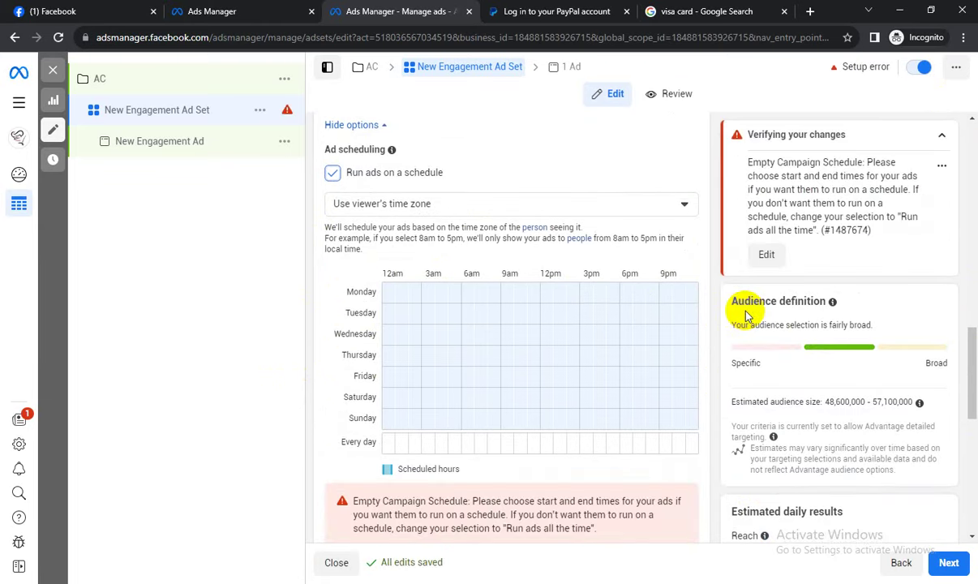
Schedule Monday blocks (12am–3am, 9am–1pm, 3–4pm, 6pm–midnight) and Wednesday 12am–5pm.
left_click(390, 300)
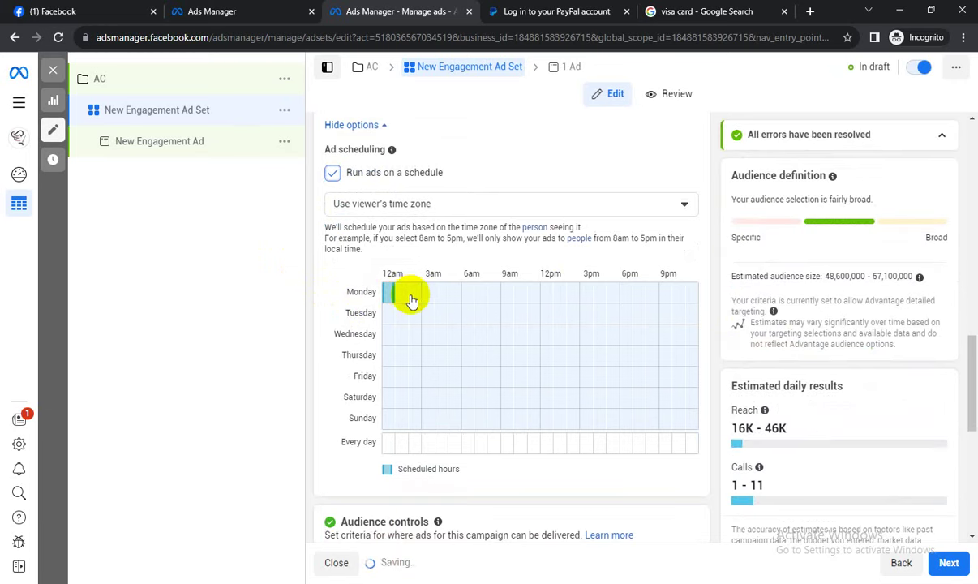
left_click_drag(402, 300, 418, 297)
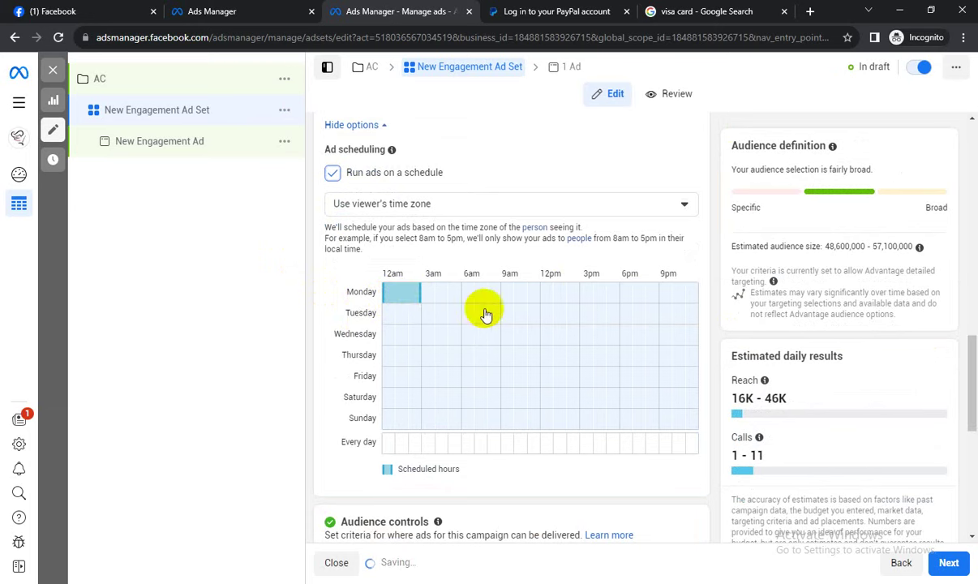
left_click_drag(509, 294, 552, 295)
left_click(559, 295)
left_click(600, 297)
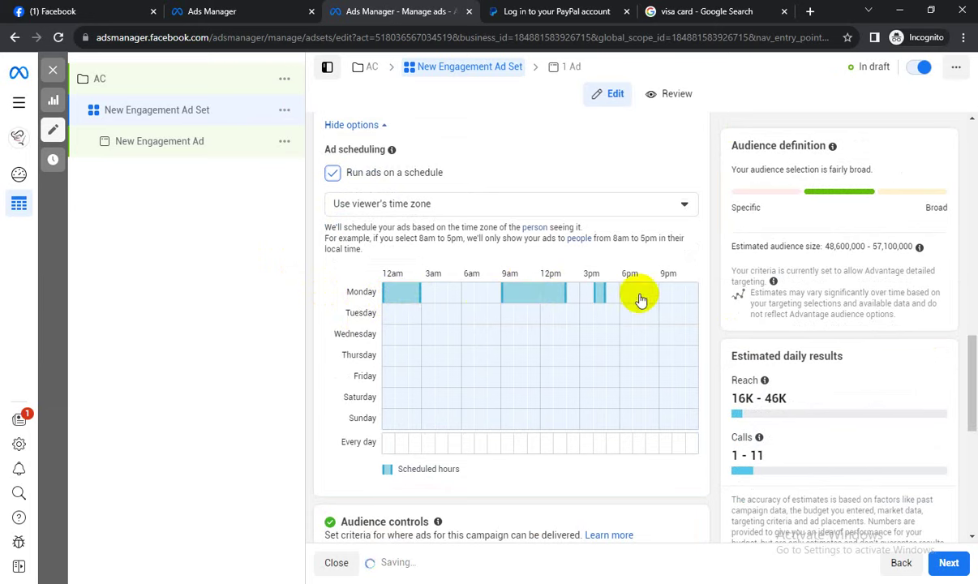
left_click_drag(629, 300, 693, 296)
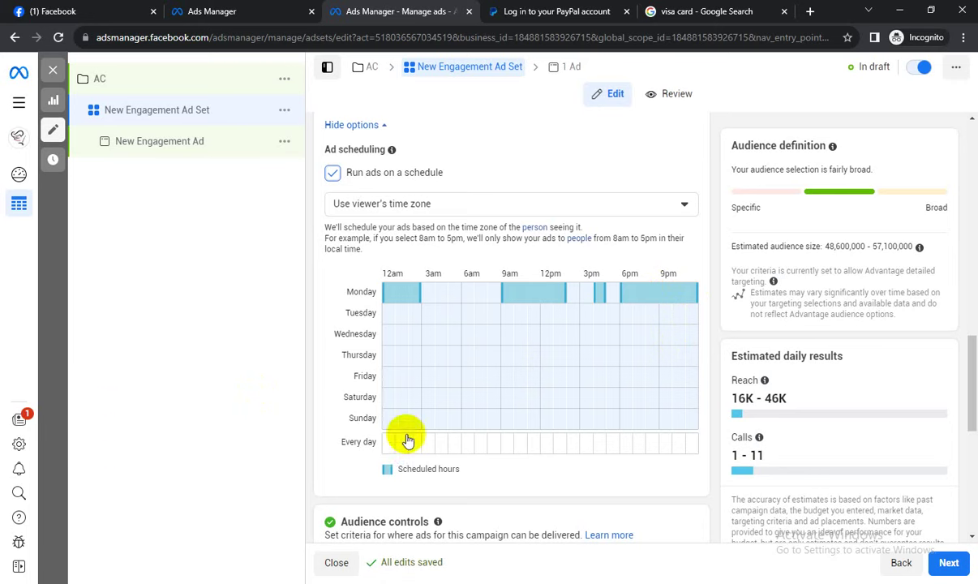
left_click_drag(404, 335, 373, 335)
left_click_drag(602, 347, 612, 339)
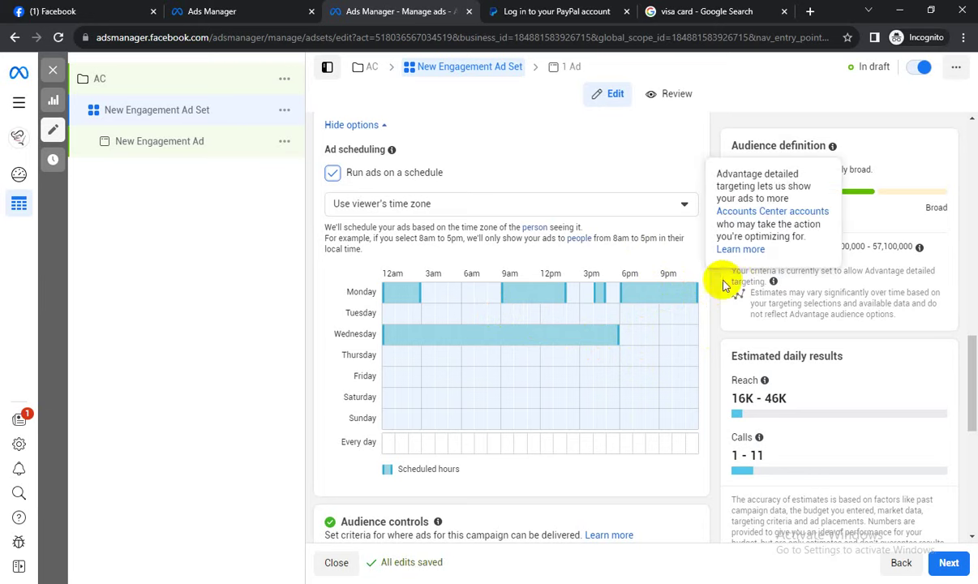
Add Thursday hours: early-morning half-hours plus blocks around 8–10am, 3pm and 7pm.
left_click(389, 355)
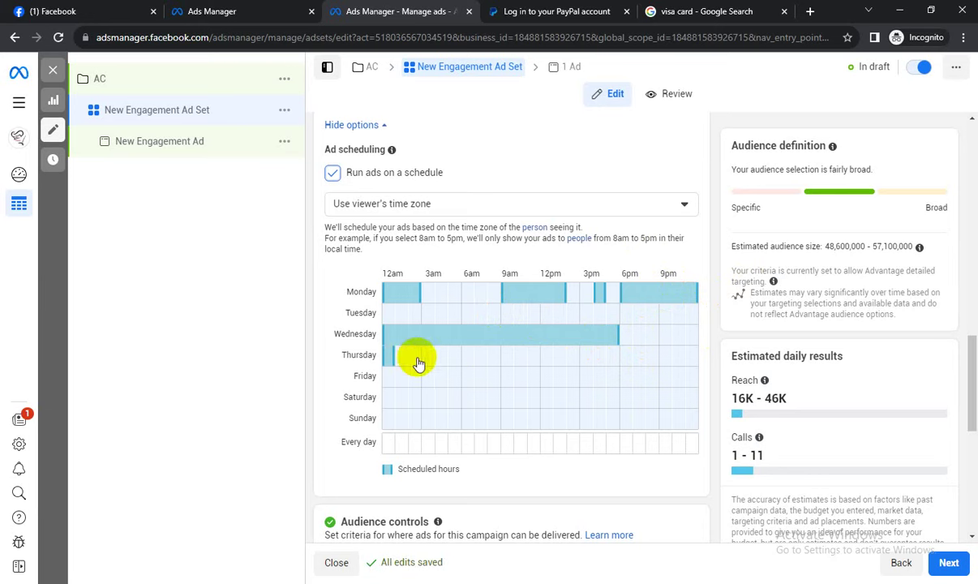
left_click(411, 355)
left_click(423, 355)
left_click(442, 356)
left_click(498, 357)
left_click(572, 356)
left_click(639, 355)
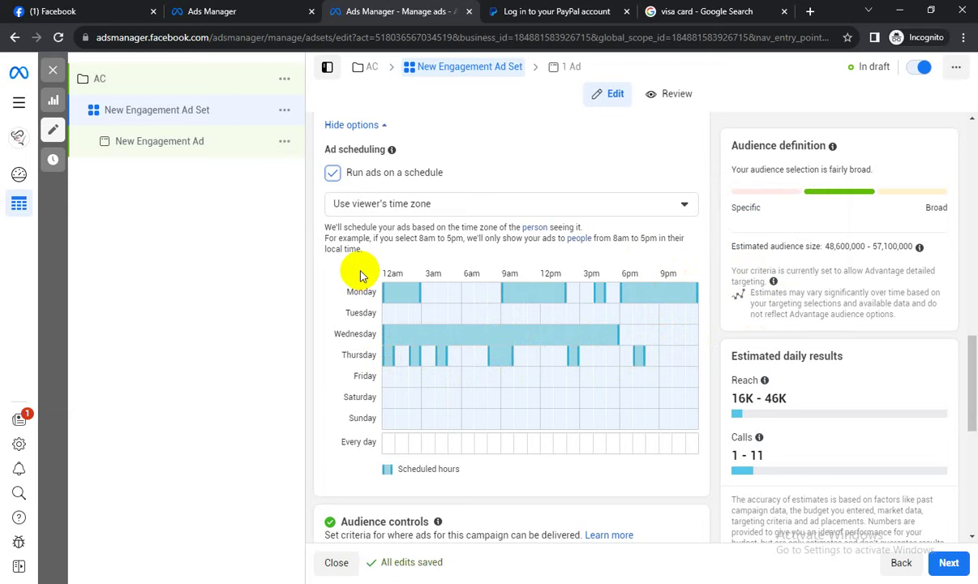
Add Saturday blocks around 12am, 6am and 3pm to the schedule.
left_click(477, 398)
left_click(613, 398)
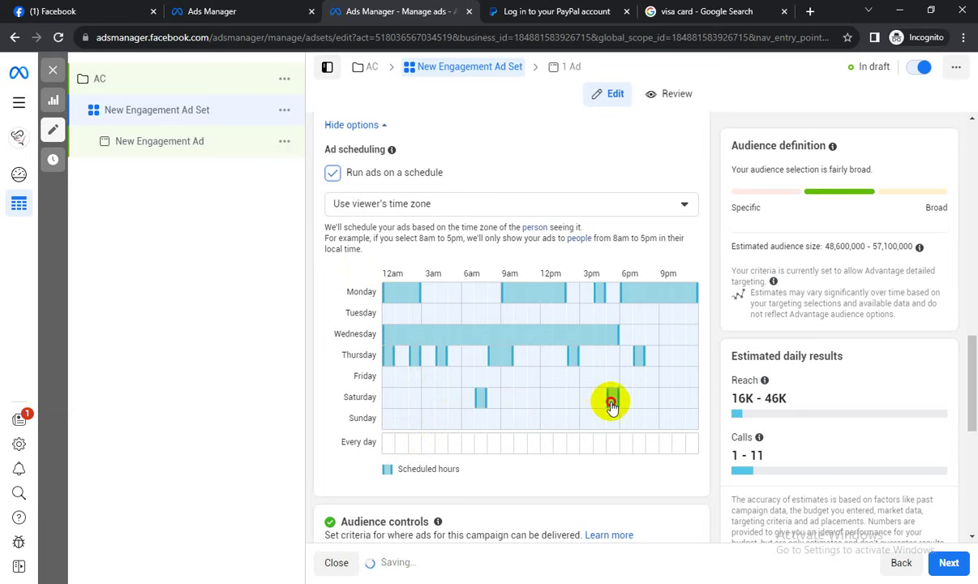
left_click(489, 397)
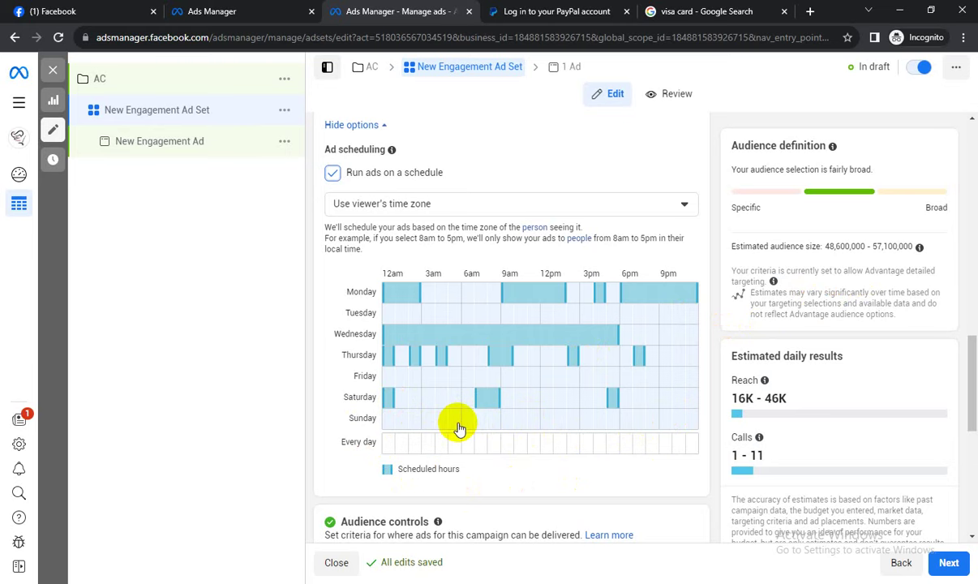
Toggle 'Run ads on a schedule' off, on, then off again, removing the hour grid.
left_click(332, 176)
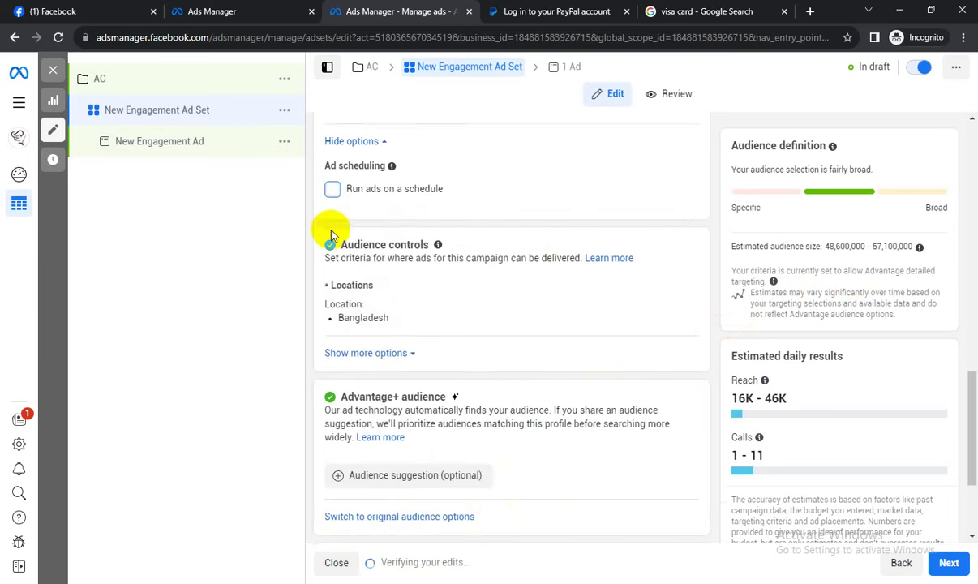
scroll(341, 231, "up", 1)
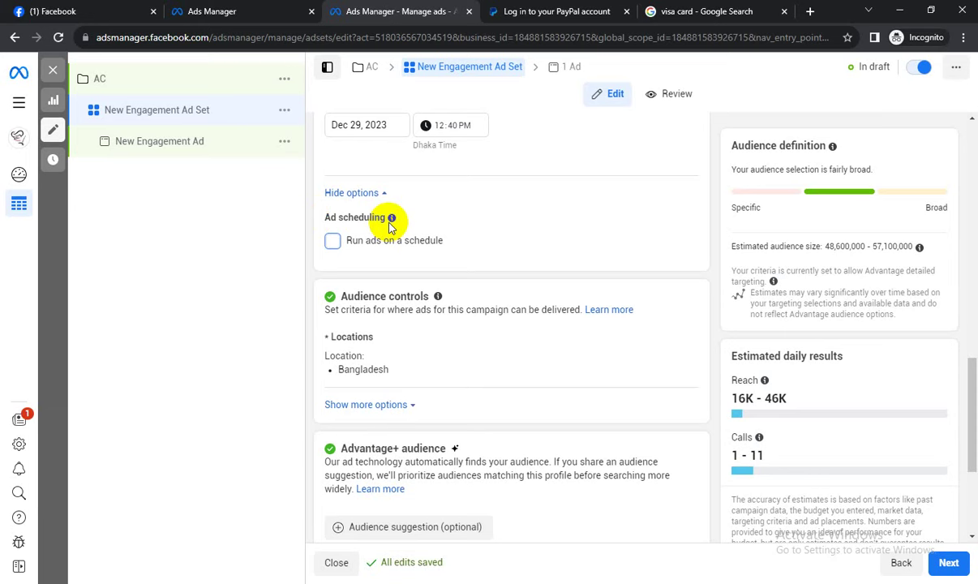
left_click(330, 247)
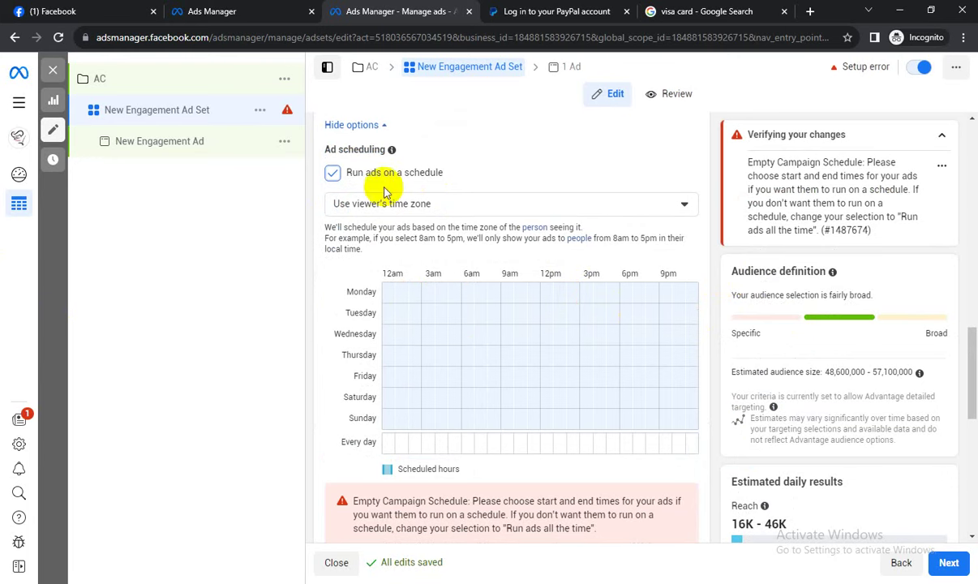
left_click(333, 173)
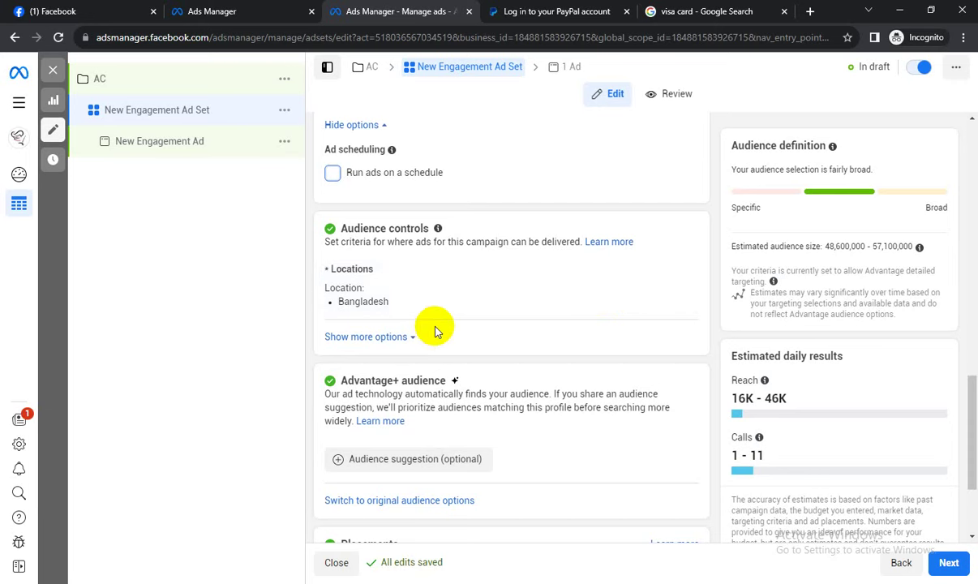
Replace Advantage+ audience with the original audience options and confirm.
scroll(458, 284, "down", 2)
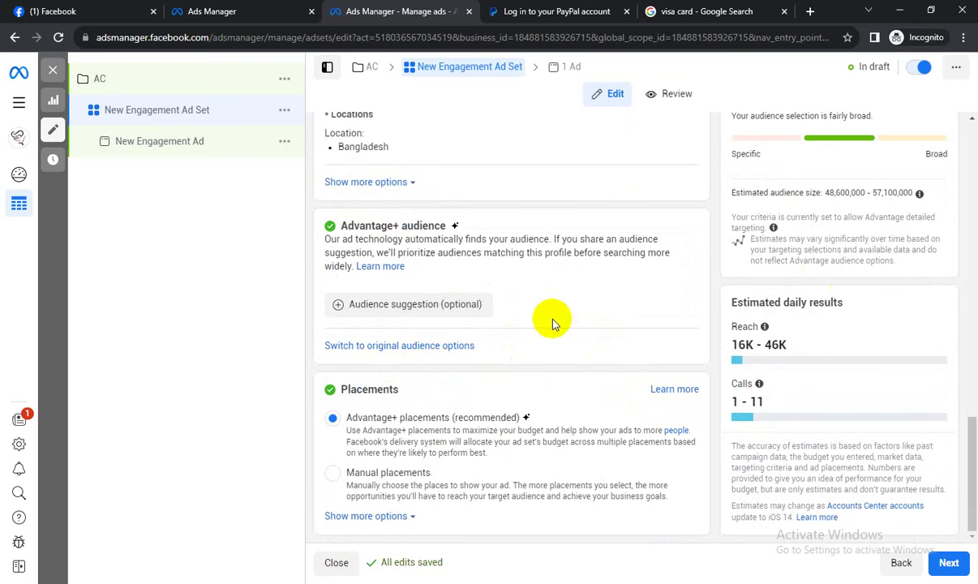
left_click(418, 351)
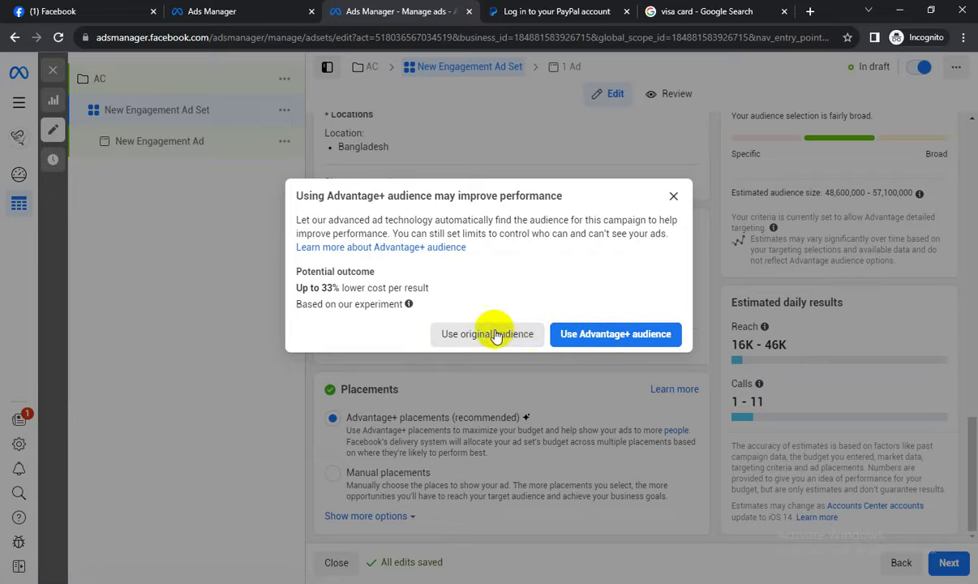
left_click(496, 335)
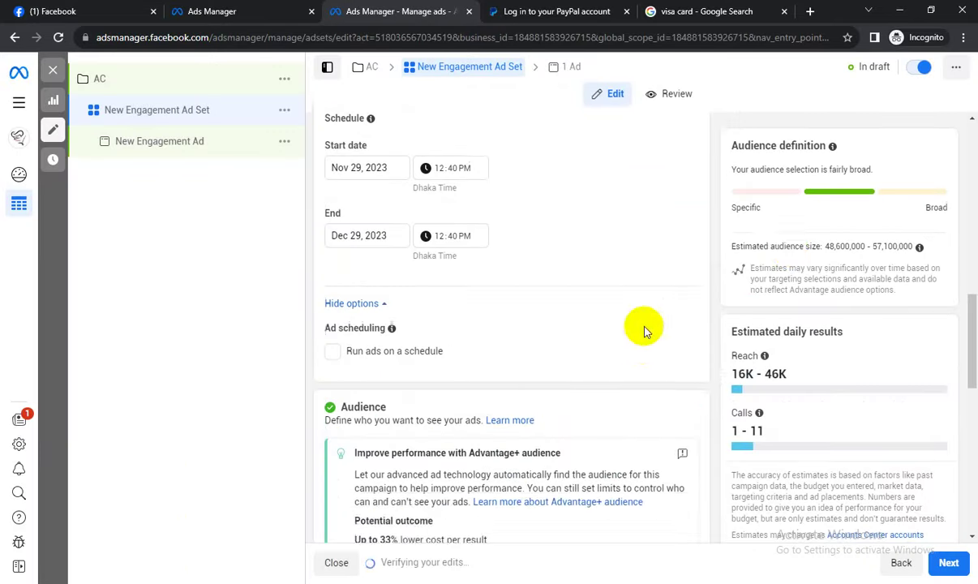
Open the location targeting, which stays set to Bangladesh.
scroll(697, 243, "up", 6)
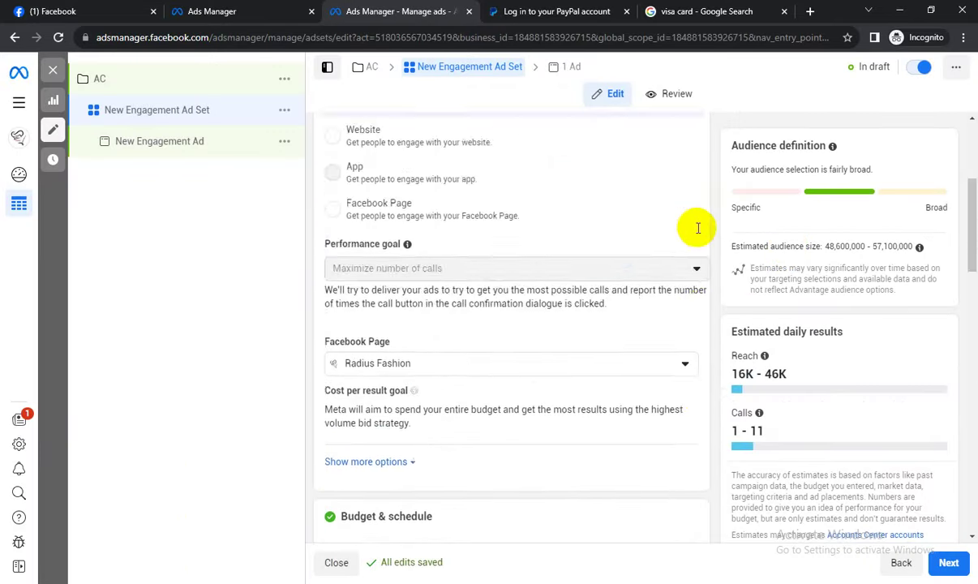
scroll(634, 262, "down", 10)
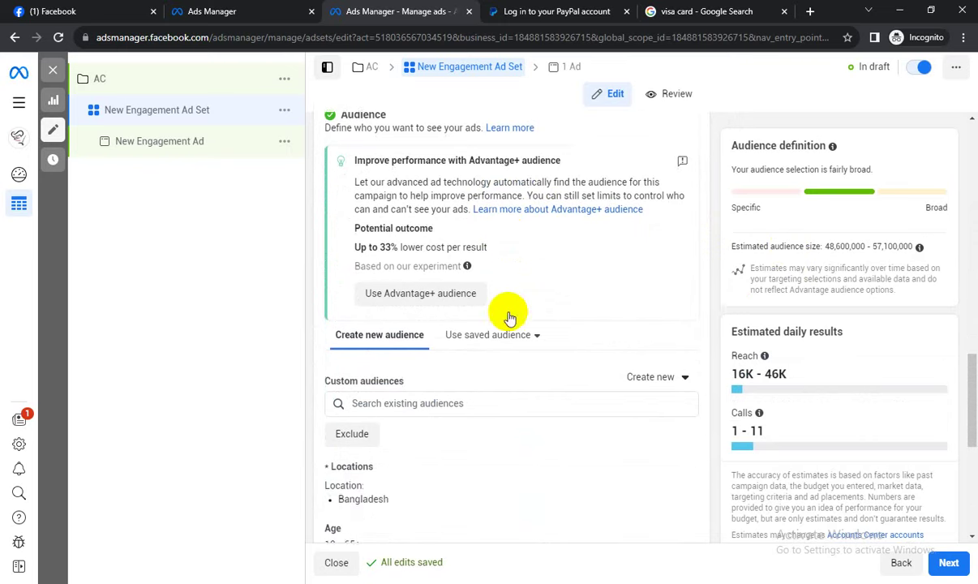
scroll(508, 316, "down", 2)
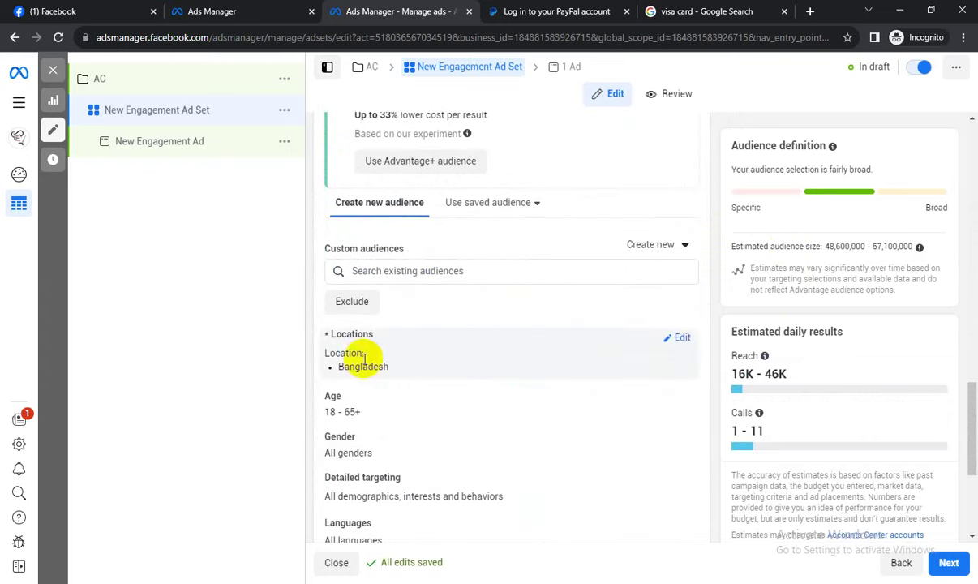
left_click(678, 338)
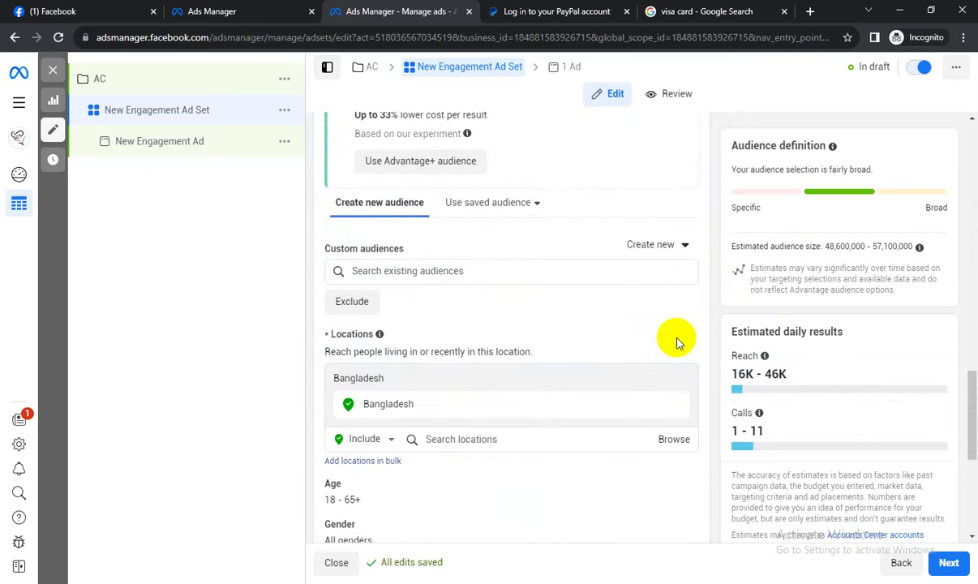
scroll(617, 365, "down", 1)
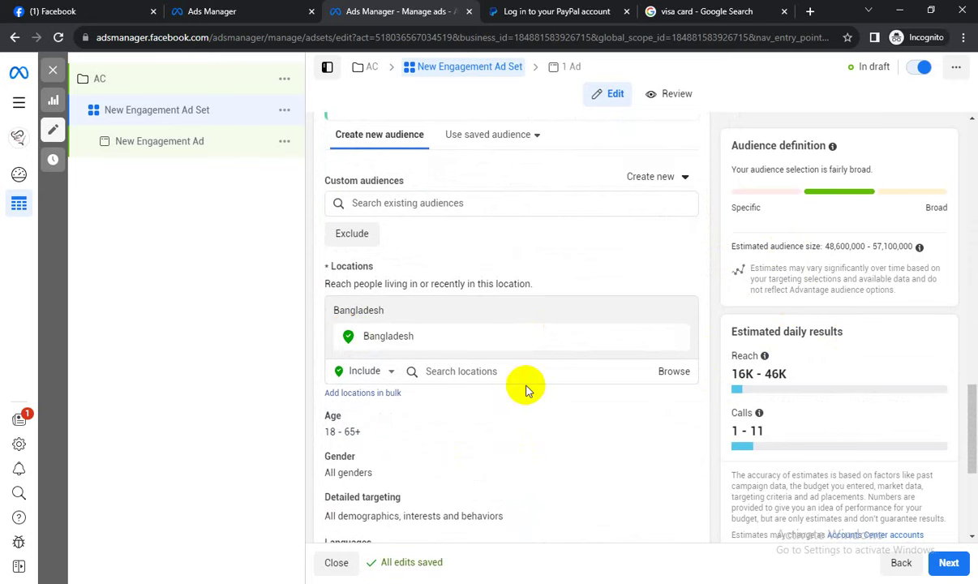
scroll(562, 381, "down", 1)
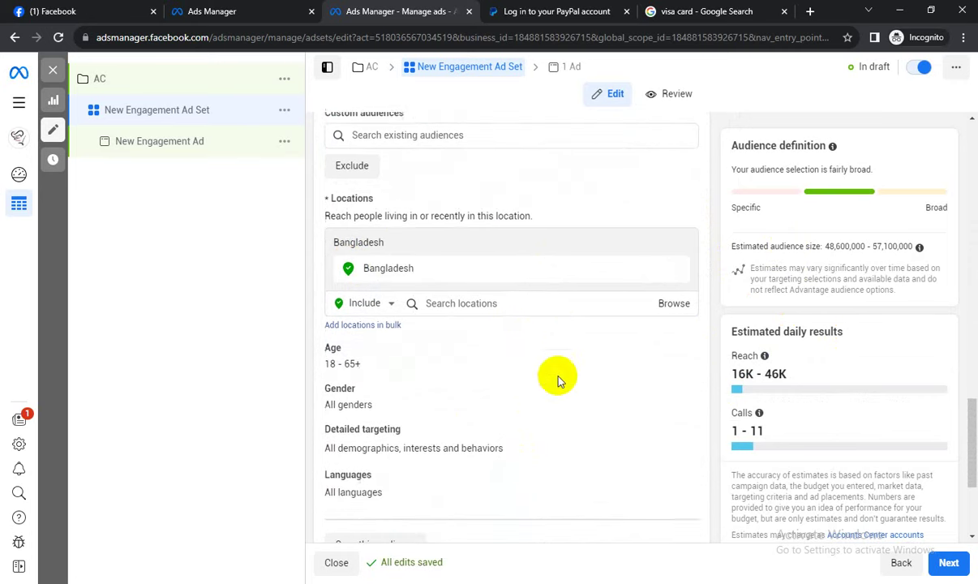
Set the audience age range to 30 minimum and 57 maximum.
left_click(679, 348)
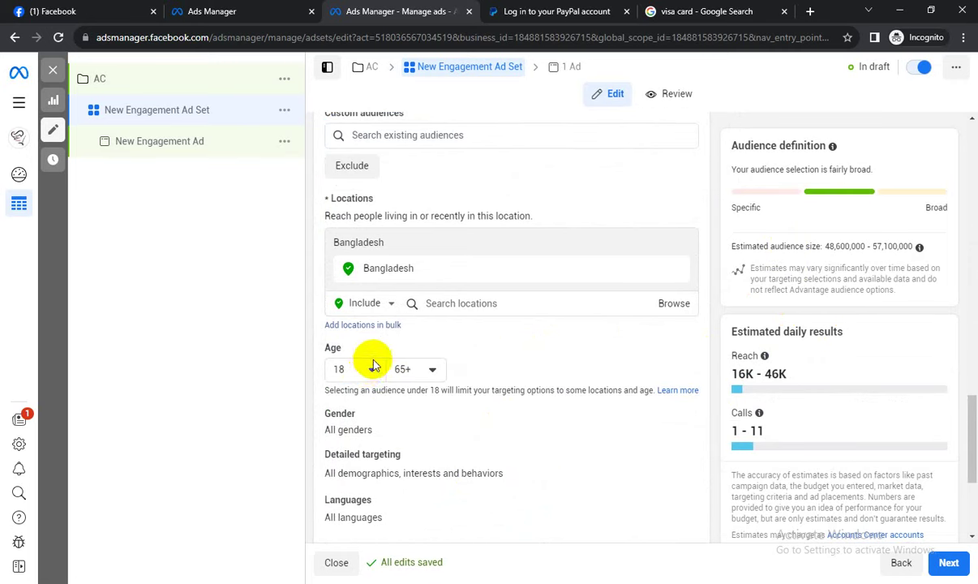
left_click(367, 372)
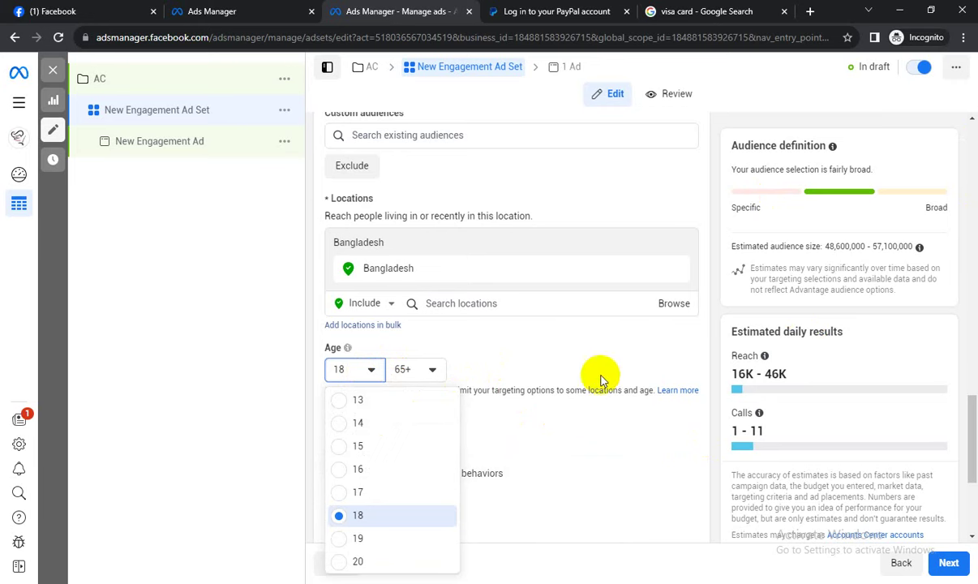
scroll(399, 415, "down", 3)
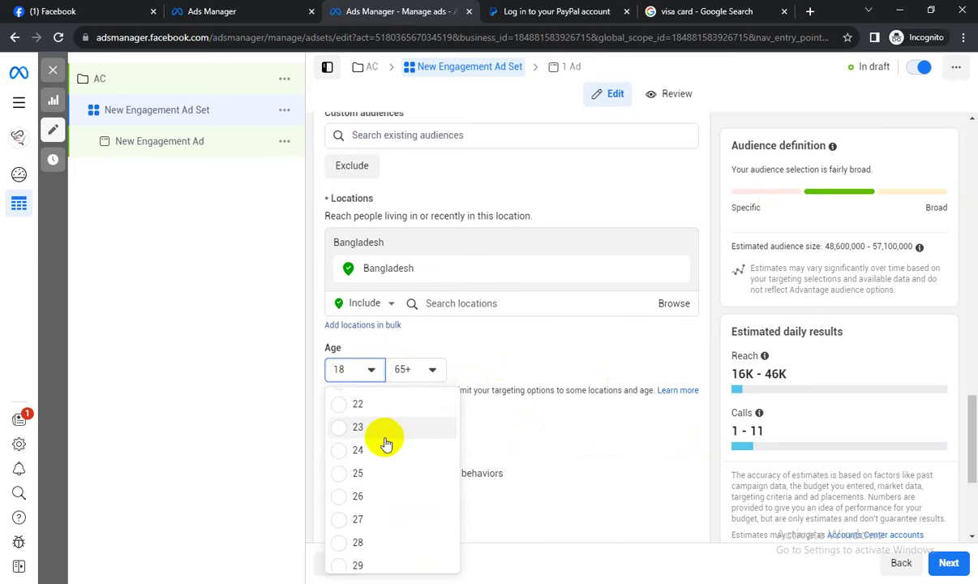
scroll(386, 444, "down", 2)
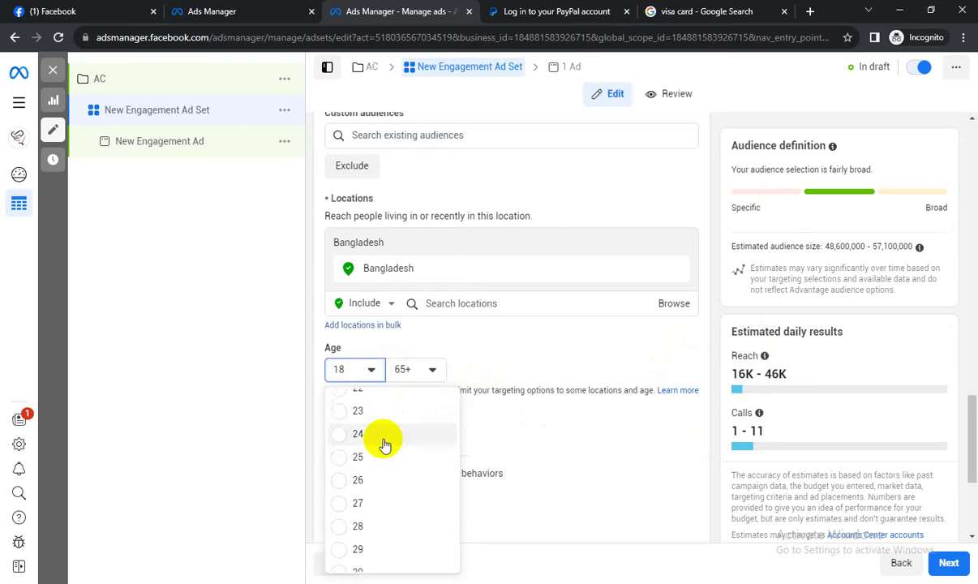
left_click(356, 520)
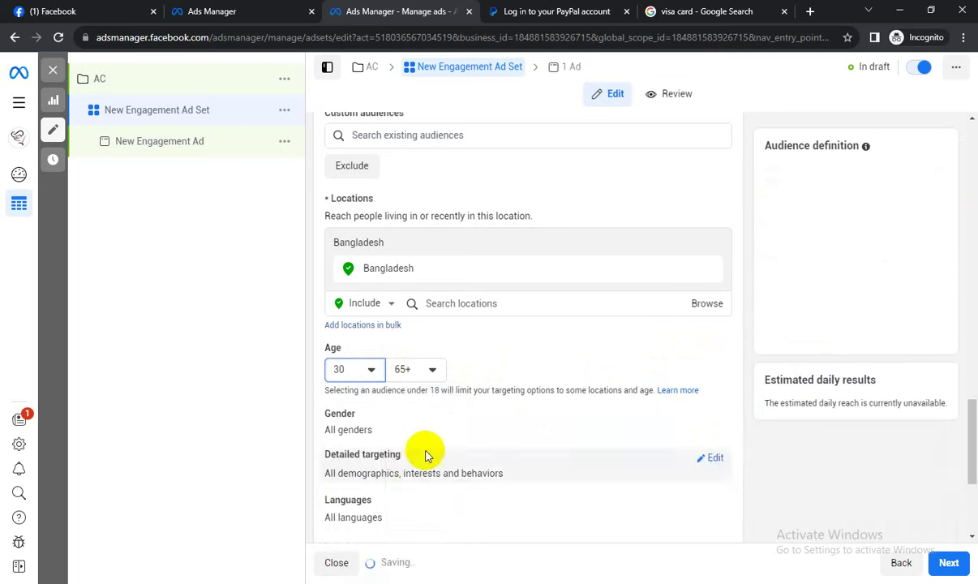
left_click(434, 371)
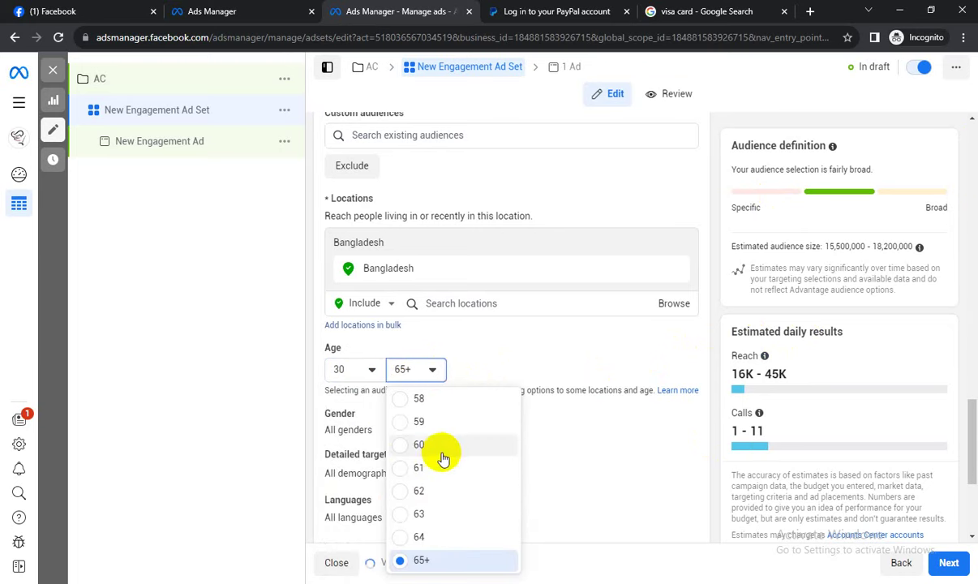
scroll(430, 456, "up", 2)
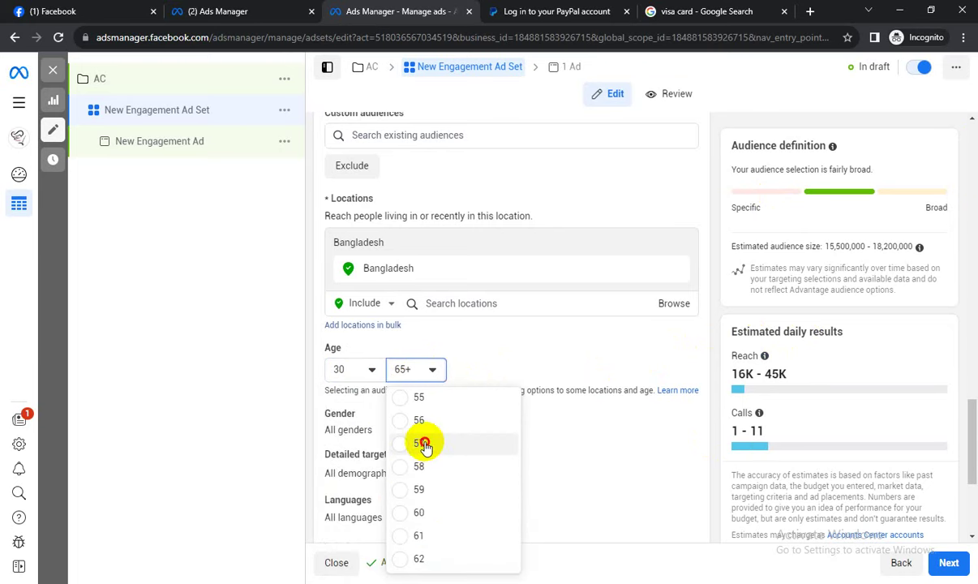
left_click(425, 444)
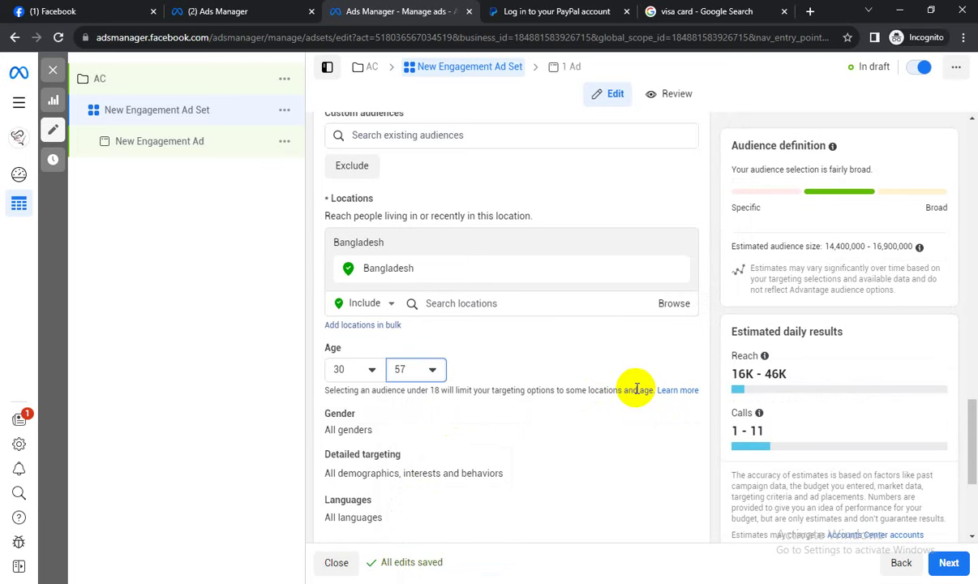
Reconfirm 30 as minimum age and review the 14,400,000–16,900,000 estimated audience size.
left_click(357, 367)
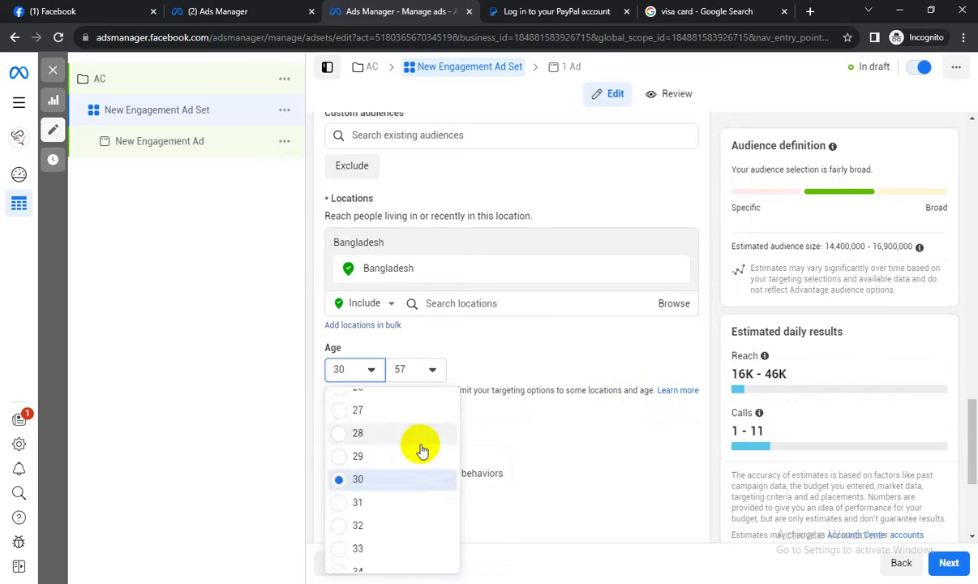
scroll(358, 451, "up", 5)
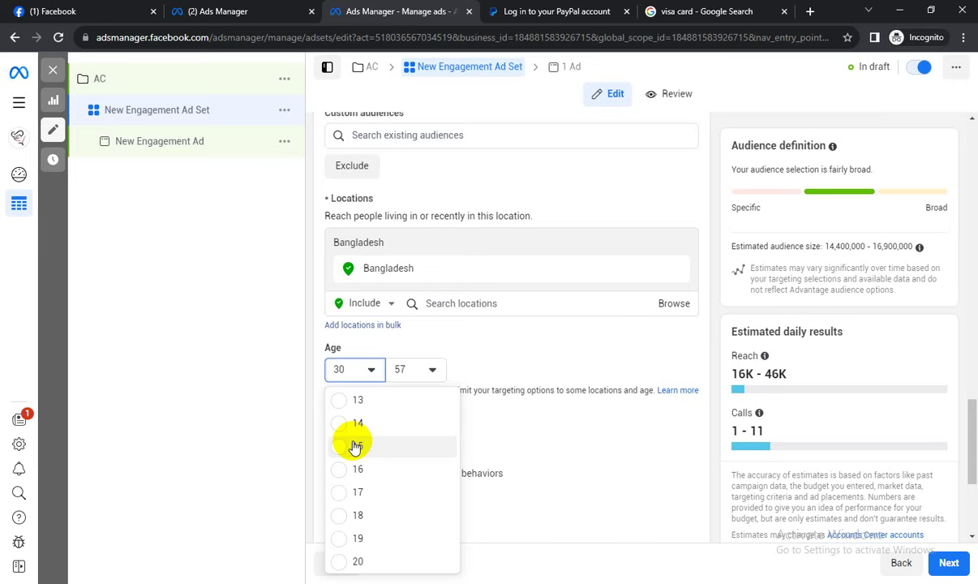
scroll(397, 478, "down", 4)
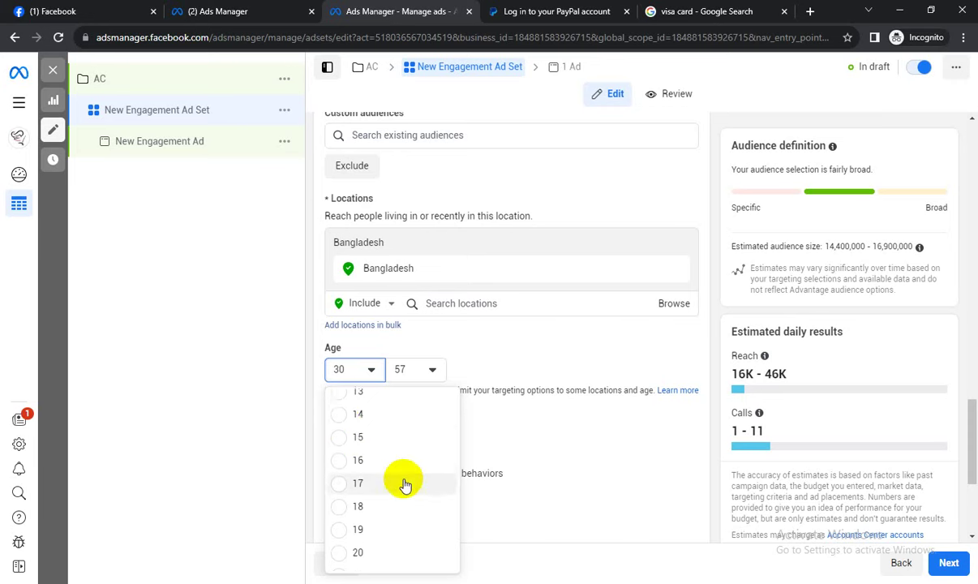
left_click(384, 527)
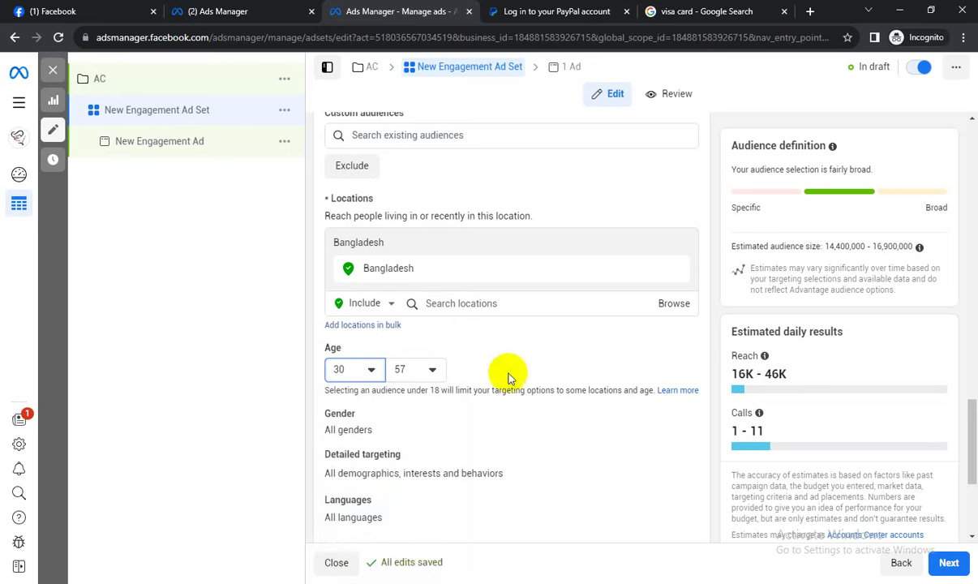
left_click(852, 333)
left_click_drag(831, 246, 850, 246)
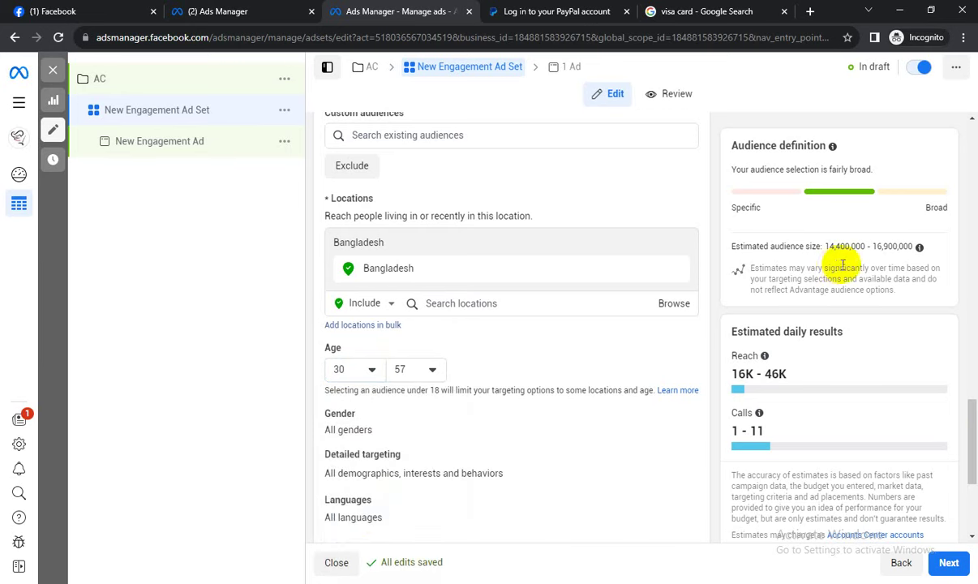
left_click(848, 244)
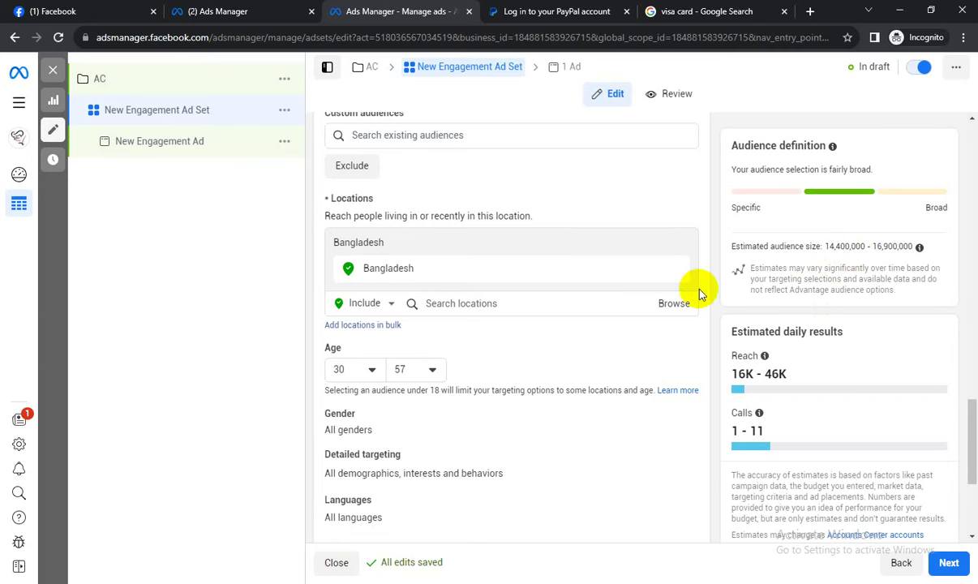
scroll(524, 361, "down", 1)
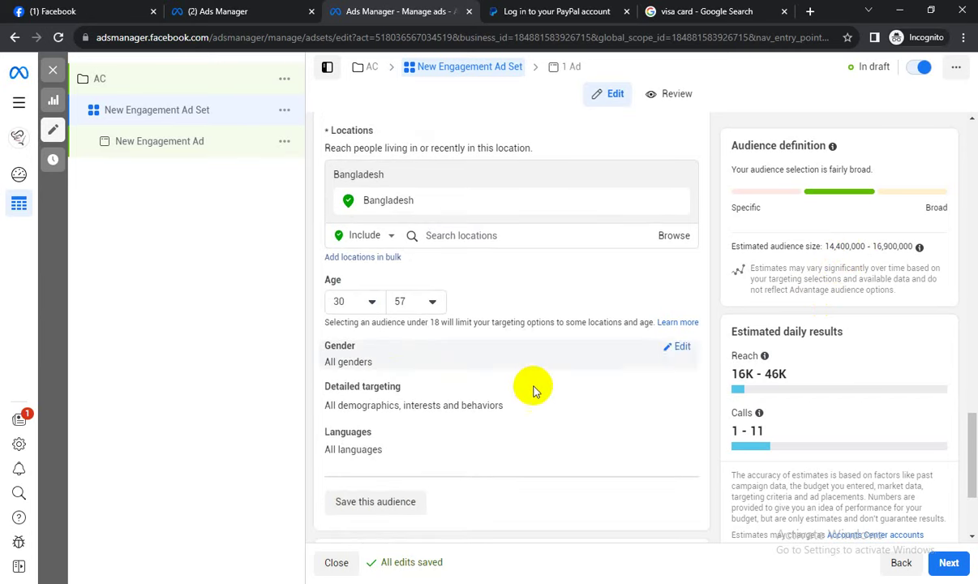
Keep All genders selected and take a Lightshot capture of the Detailed targeting area.
left_click(678, 348)
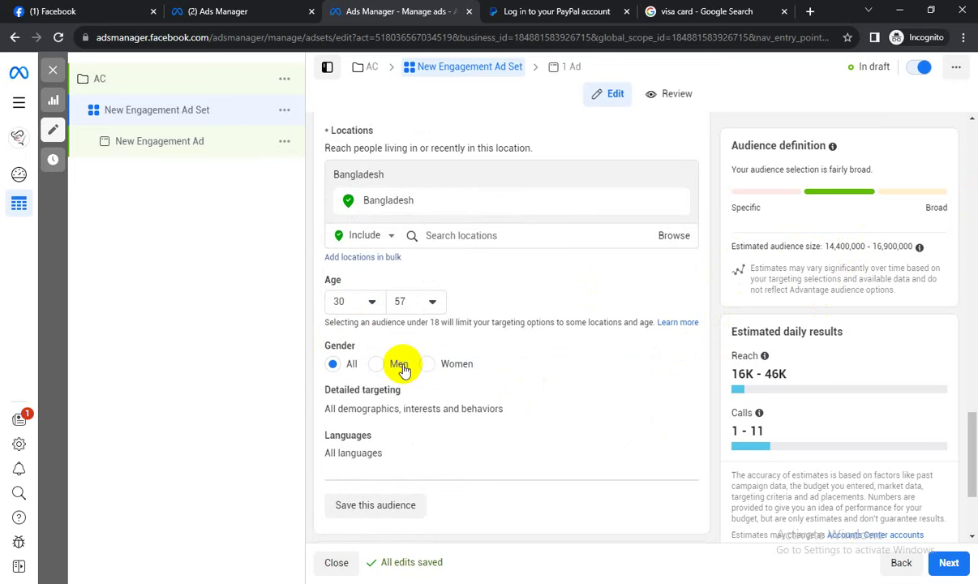
scroll(421, 373, "down", 1)
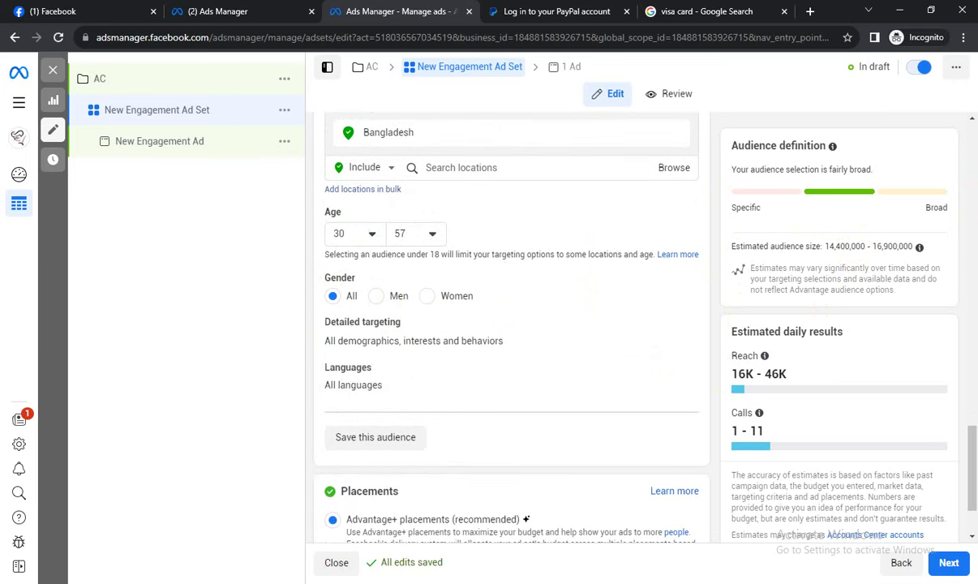
left_click(901, 516)
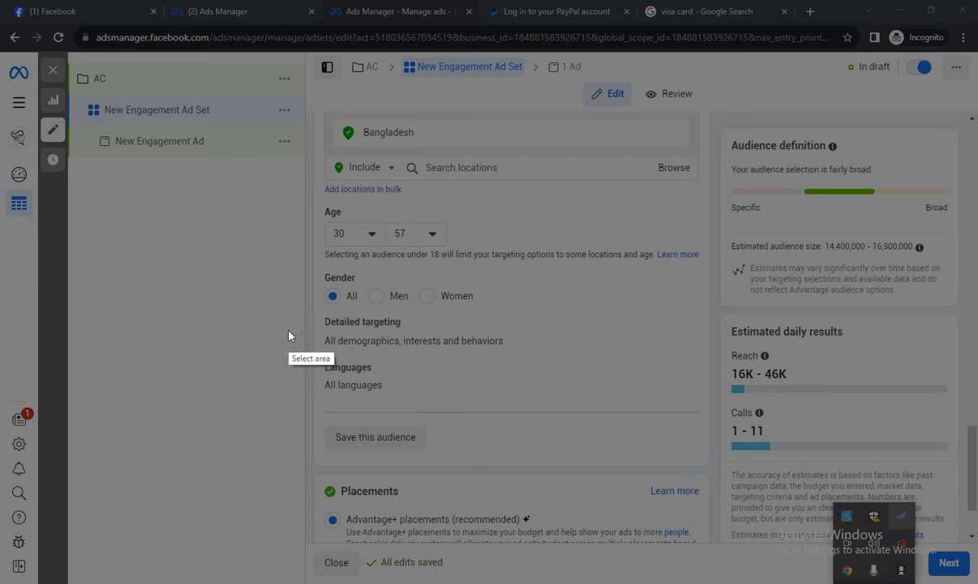
left_click_drag(294, 305, 738, 361)
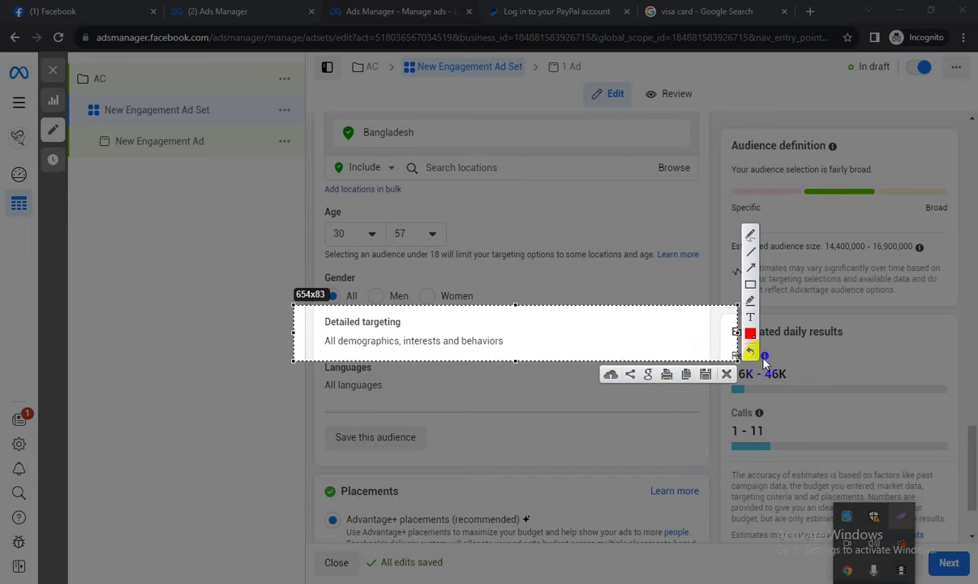
Annotate the capture with freehand marks near Bangladesh and Gender, then discard it.
left_click(750, 234)
mouse_move(548, 277)
left_mouse_down()
mouse_move(557, 300)
mouse_move(568, 276)
mouse_move(575, 285)
mouse_move(629, 263)
left_mouse_up()
left_click_drag(662, 256, 669, 280)
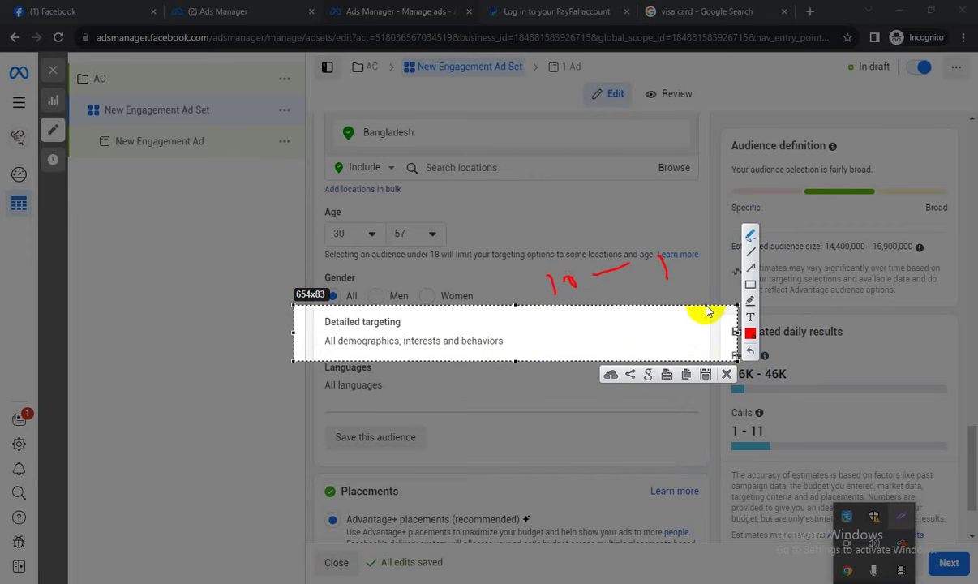
mouse_move(565, 173)
left_mouse_down()
mouse_move(578, 203)
mouse_move(614, 170)
left_mouse_up()
left_click_drag(661, 138, 667, 141)
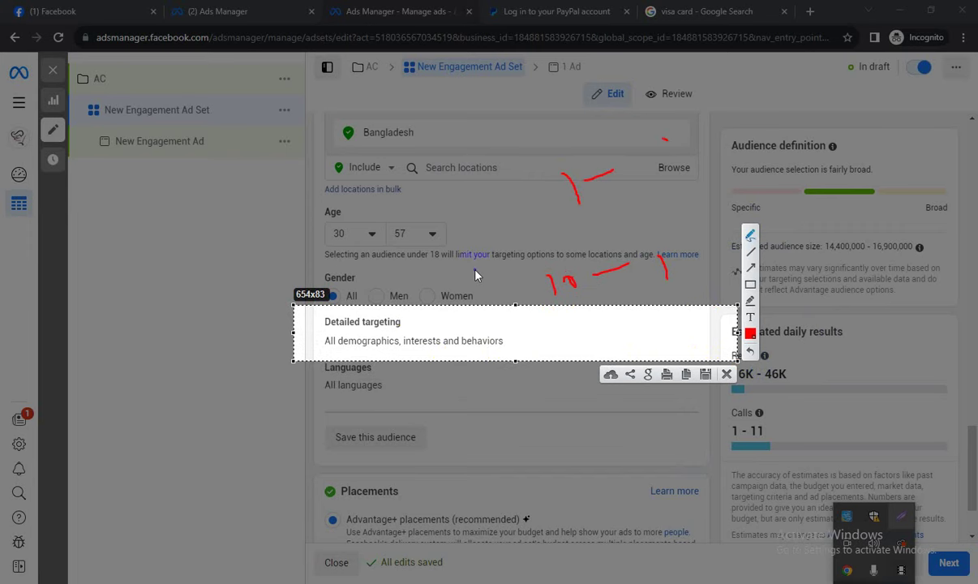
mouse_move(302, 316)
left_mouse_down()
mouse_move(403, 269)
mouse_move(532, 362)
mouse_move(304, 379)
mouse_move(307, 285)
mouse_move(391, 272)
mouse_move(522, 312)
mouse_move(526, 372)
mouse_move(410, 395)
mouse_move(303, 255)
mouse_move(428, 245)
left_mouse_up()
left_click(729, 373)
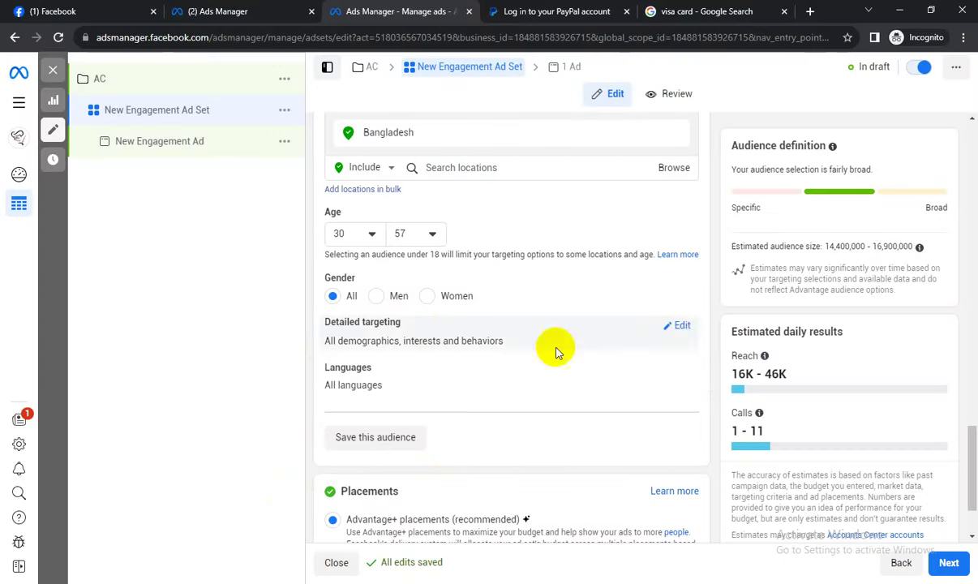
Open detailed targeting for editing and try a 'married' search, then clear it.
left_click(682, 325)
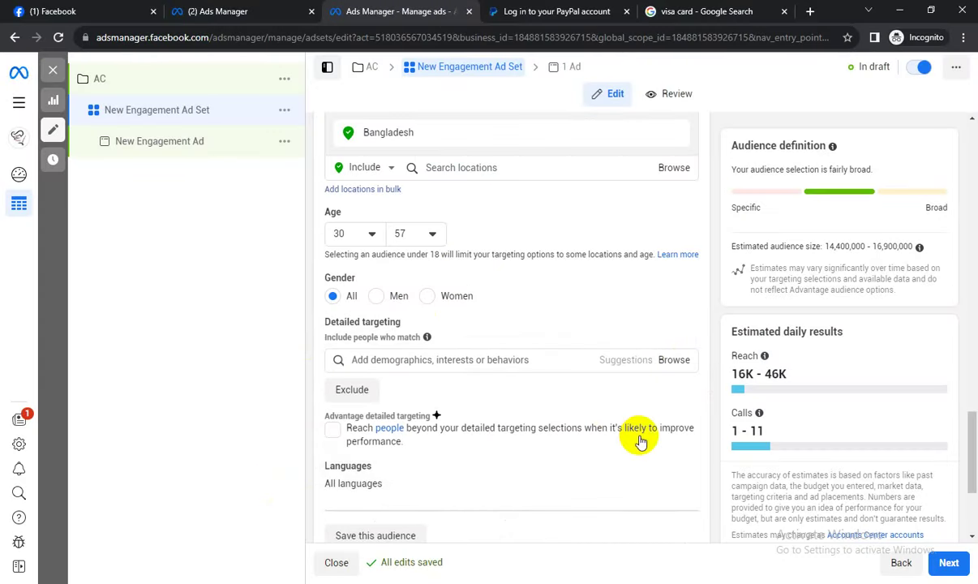
left_click(675, 360)
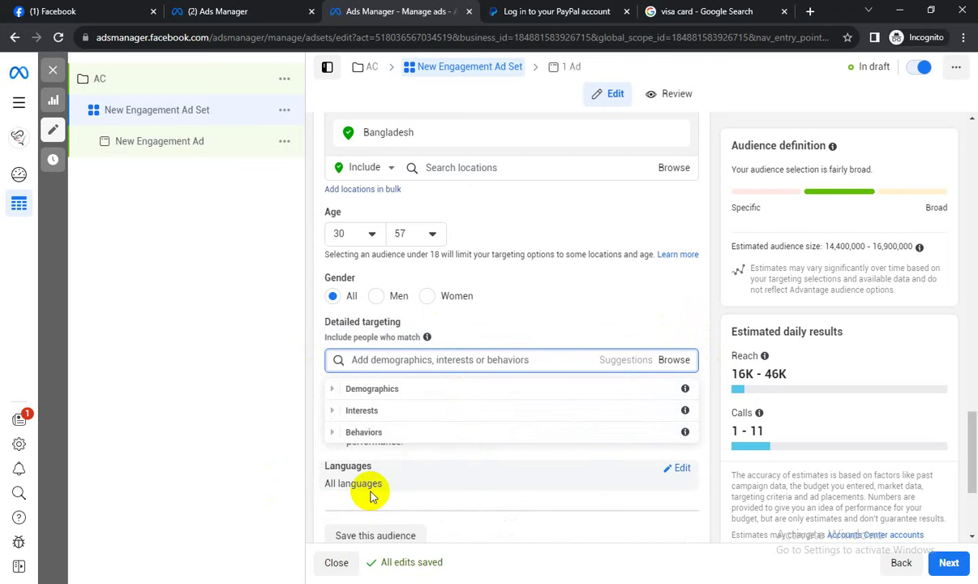
left_click(497, 361)
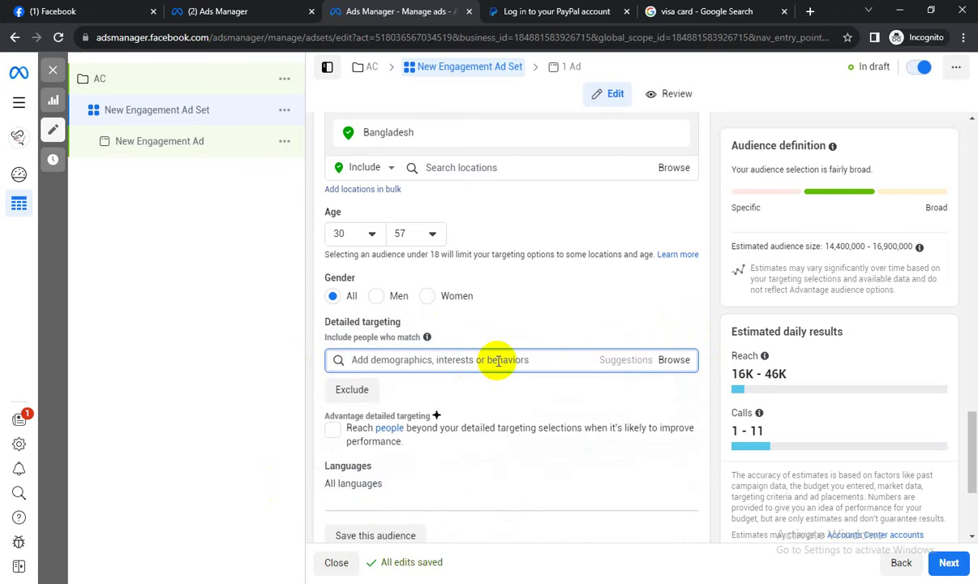
type("married")
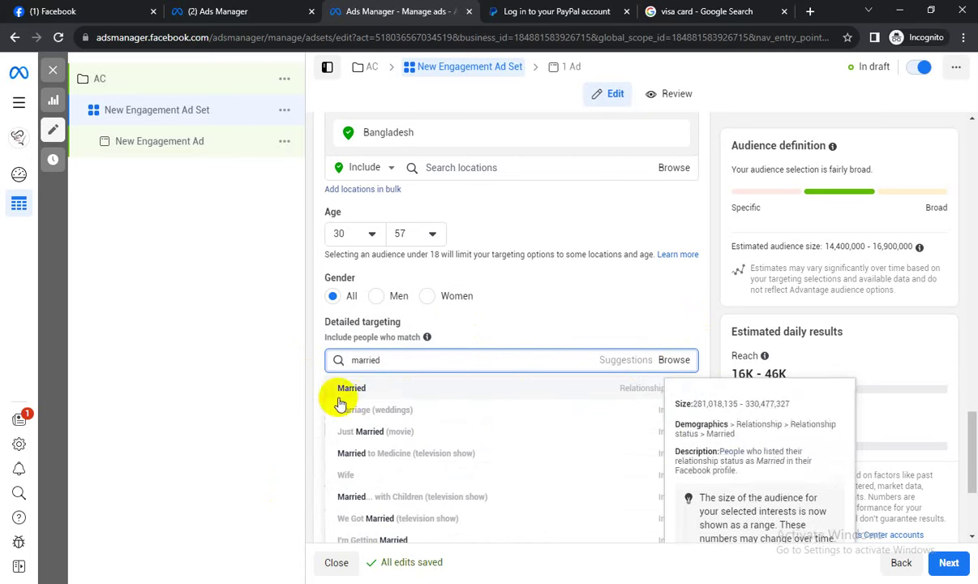
key("ctrl+BackSpace")
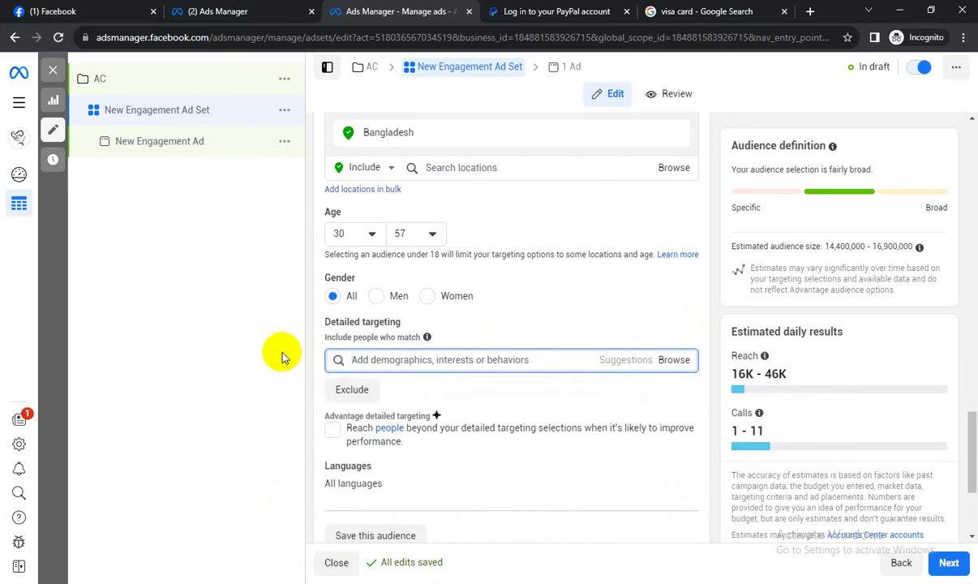
Browse Demographics > Relationship to view the Relationship status options without choosing one.
left_click(678, 360)
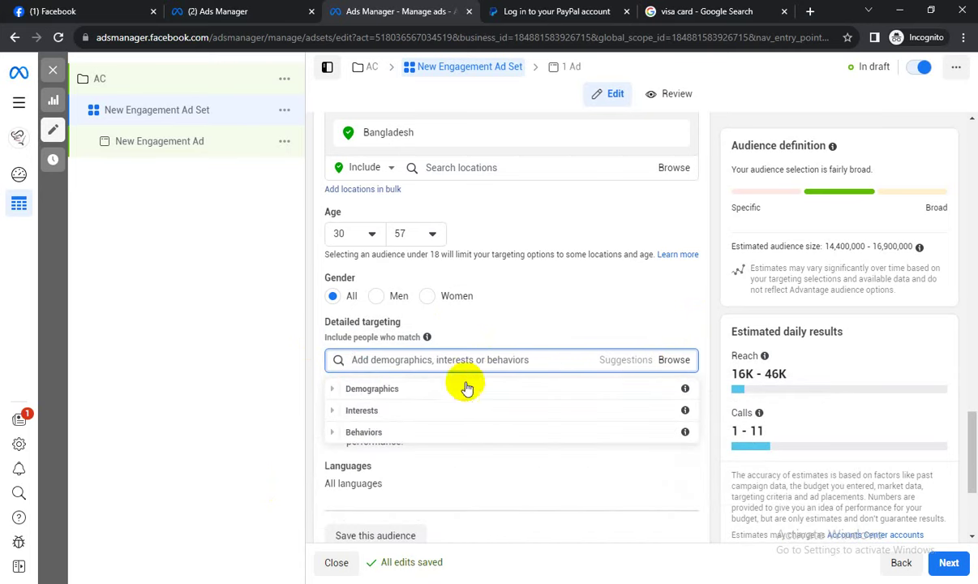
left_click(344, 389)
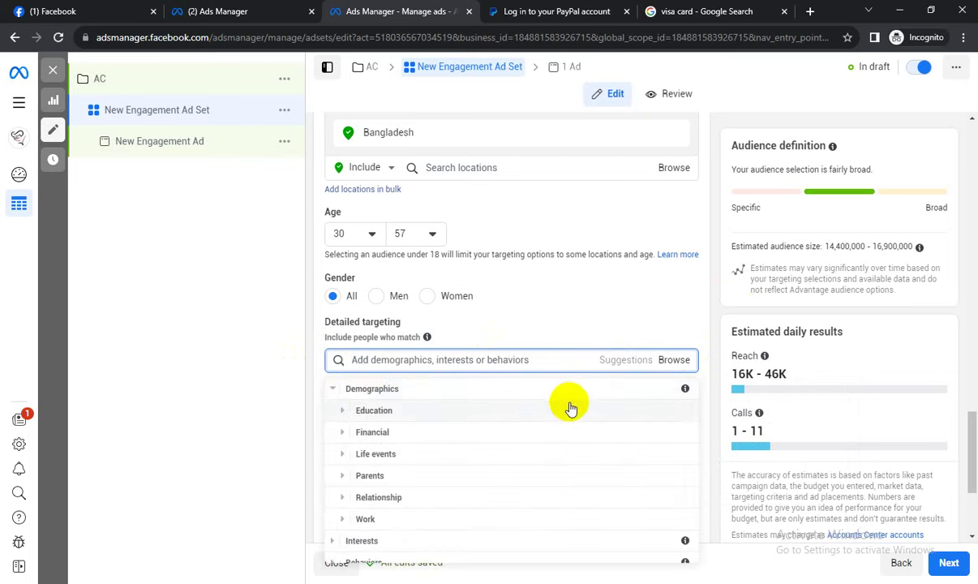
scroll(351, 531, "down", 1)
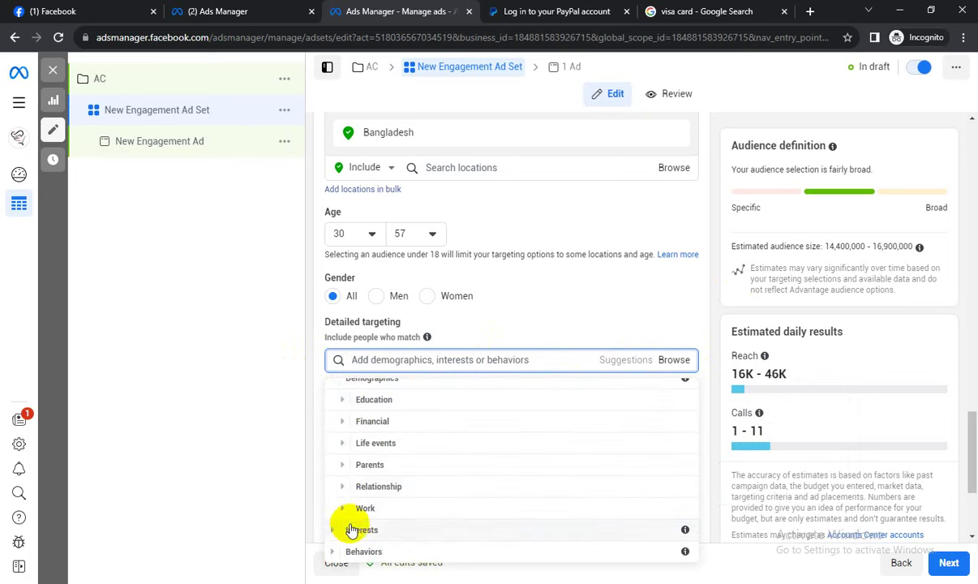
left_click(341, 487)
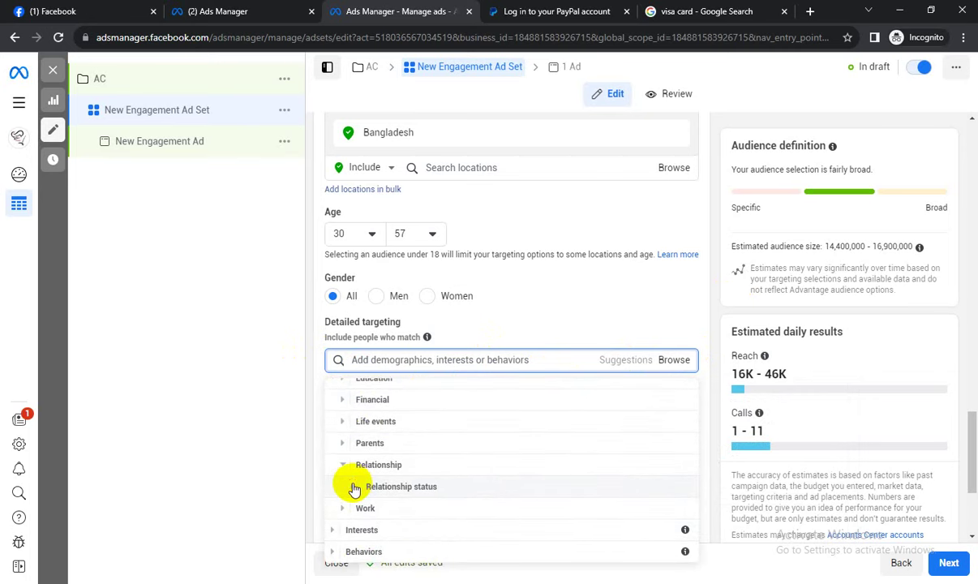
left_click(355, 489)
scroll(381, 479, "down", 1)
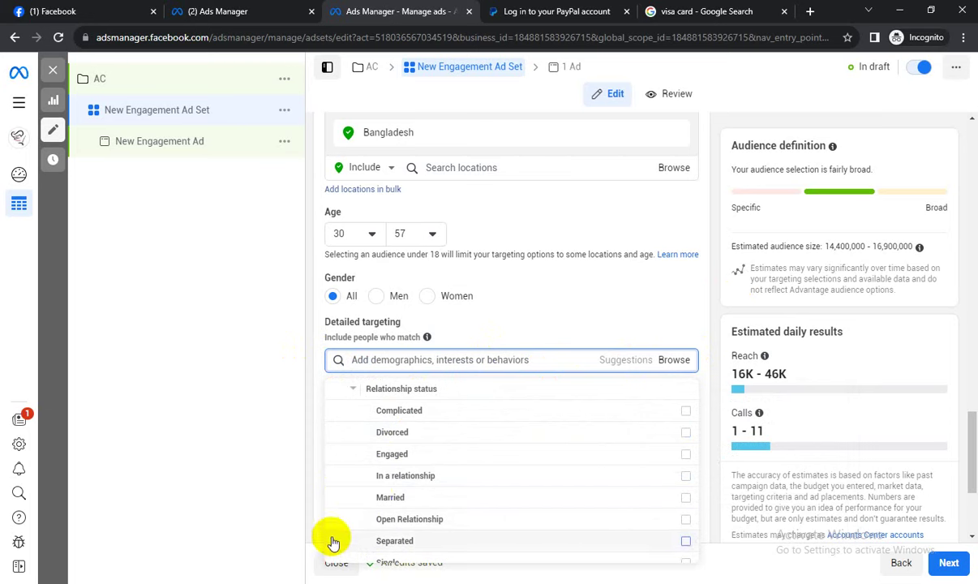
mouse_move(680, 503)
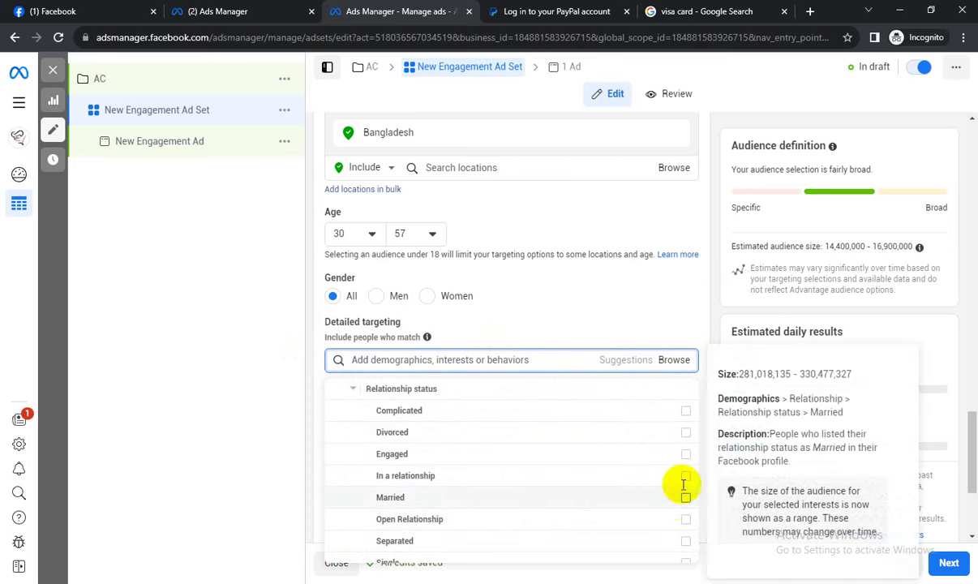
left_click(725, 327)
Search 'married', add Married, and check the 3,300,000–3,900,000 audience estimate.
left_click(679, 292)
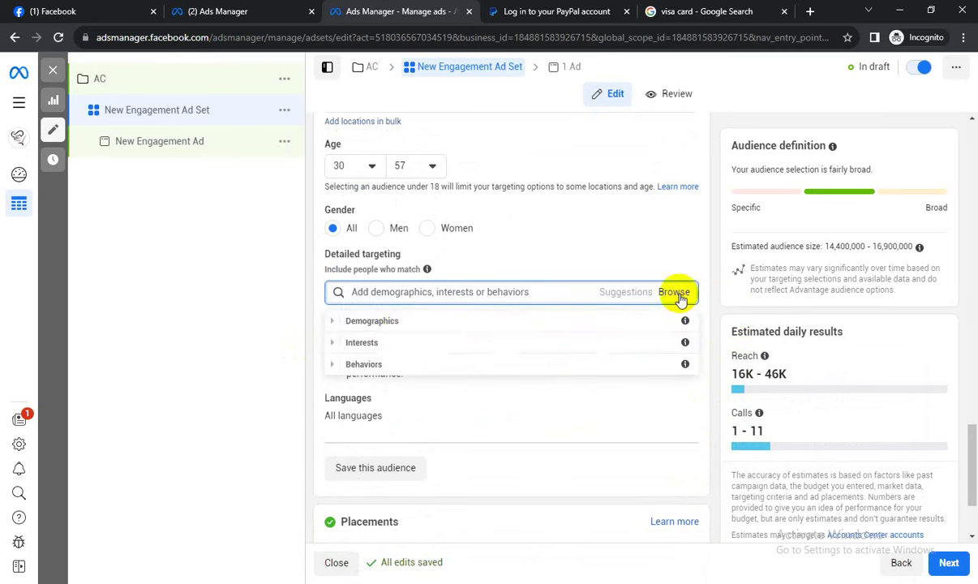
left_click(325, 325)
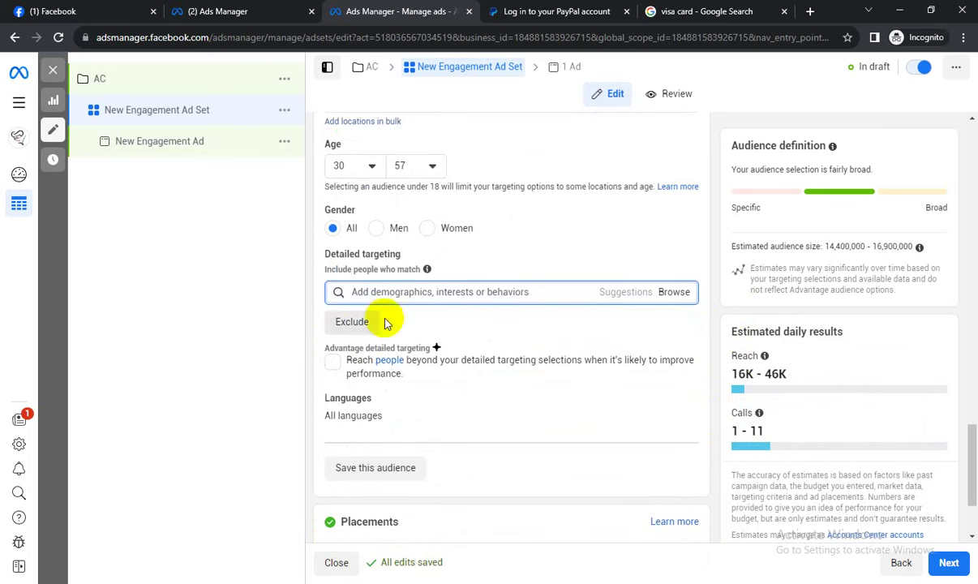
left_click(678, 292)
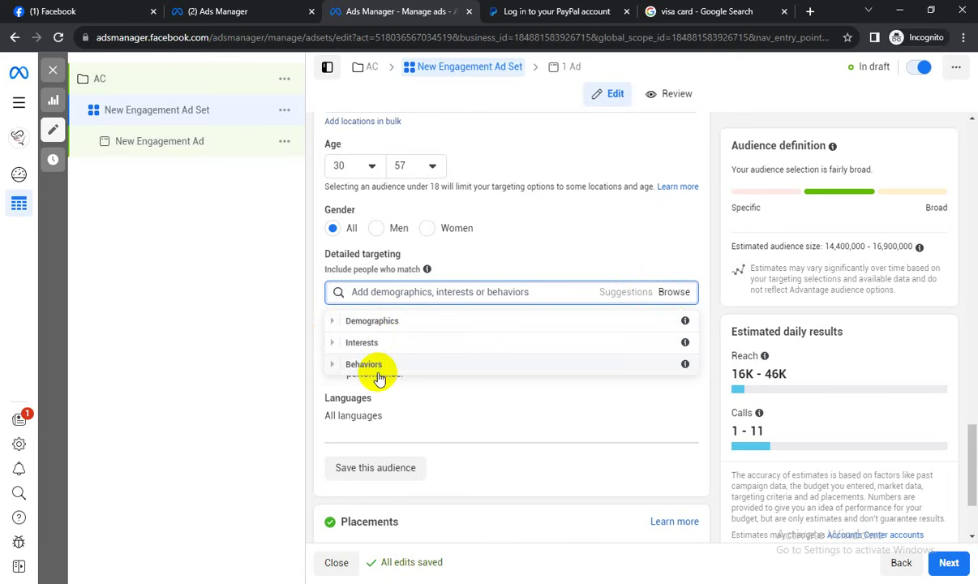
left_click(685, 291)
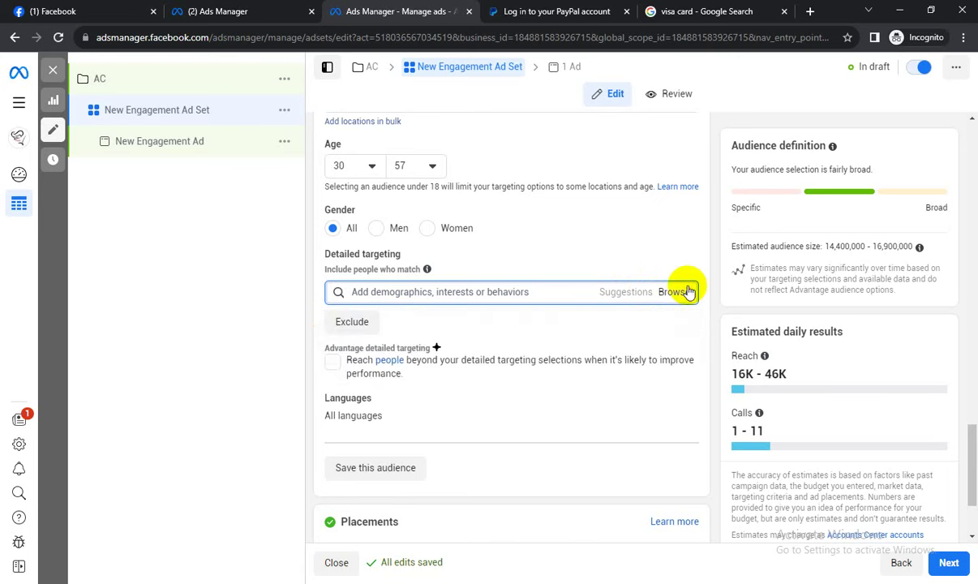
left_click(518, 293)
type("married")
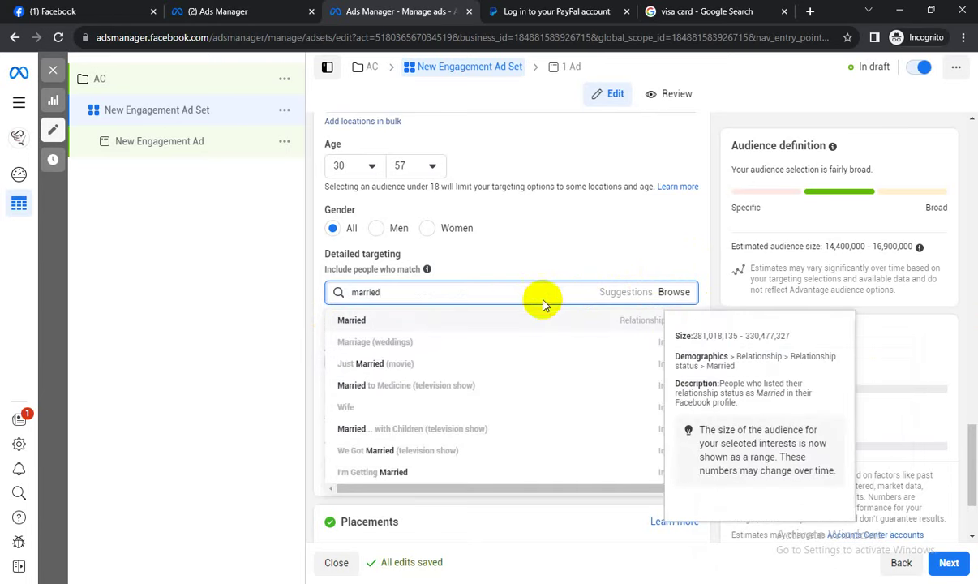
left_click(442, 322)
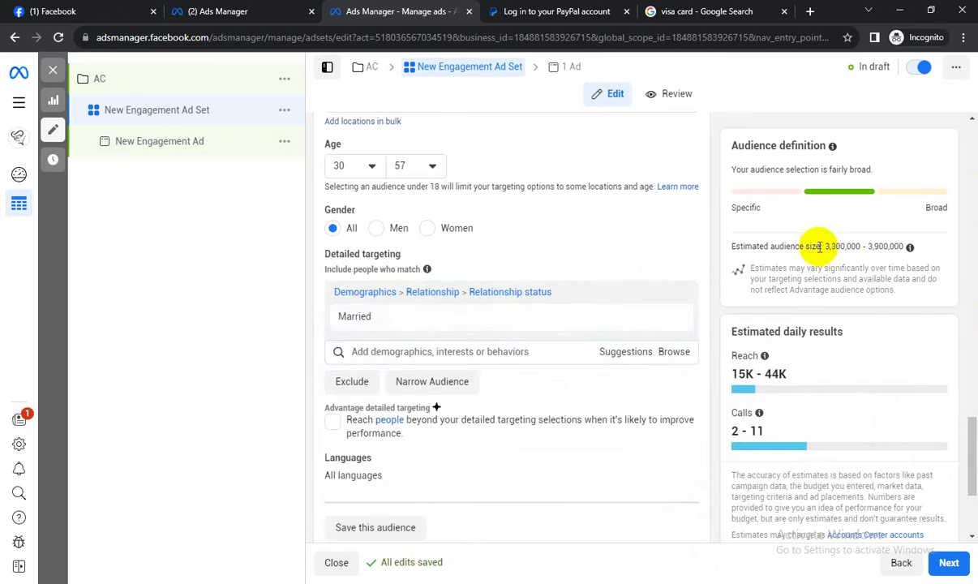
left_click_drag(828, 246, 868, 254)
left_click(849, 247)
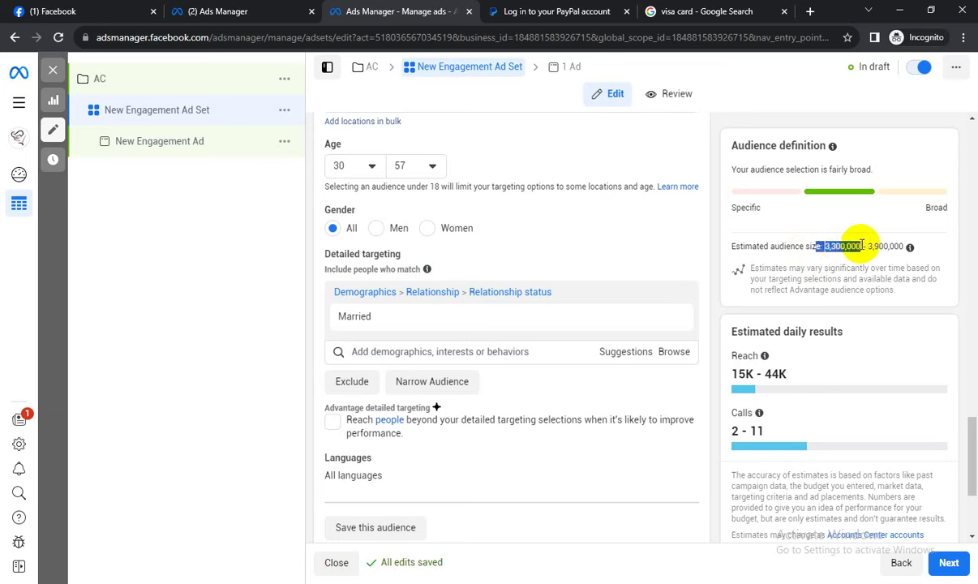
Highlight the original 3,300,000 audience size estimate.
left_click_drag(814, 248, 858, 246)
left_click(861, 246)
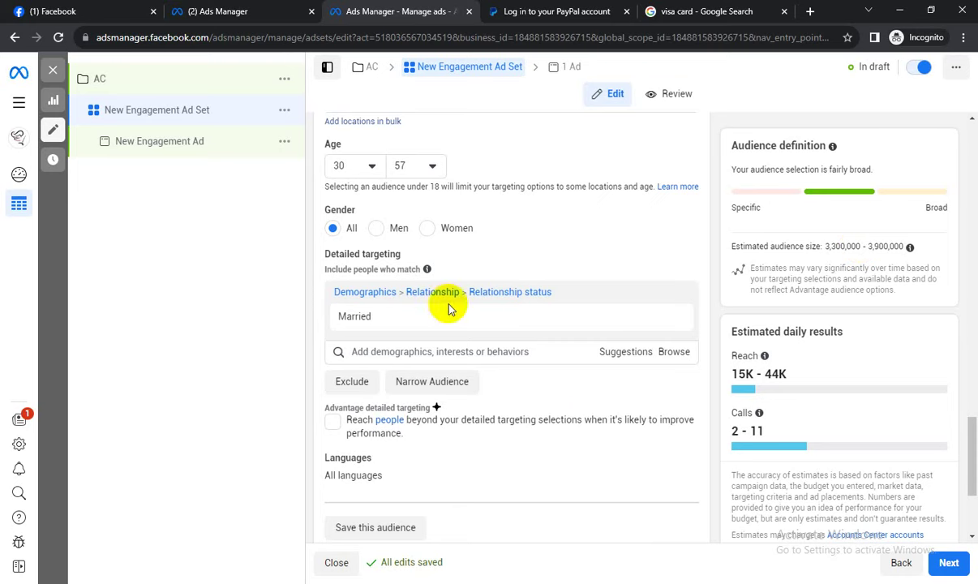
scroll(545, 406, "down", 1)
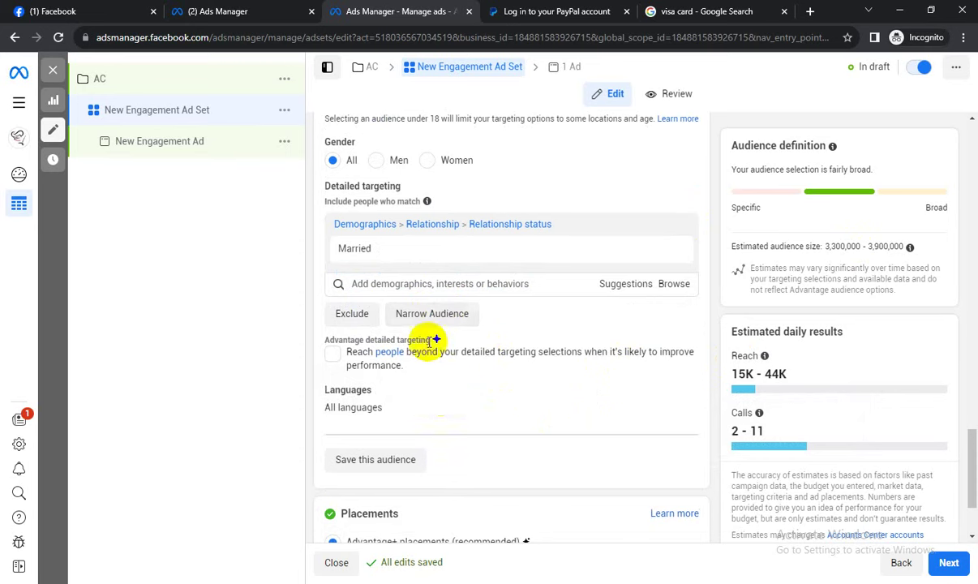
Add Air conditioning (home appliances) as a must-also-match interest and check the 900,500–1,100,000 estimate.
left_click(430, 315)
left_click(409, 331)
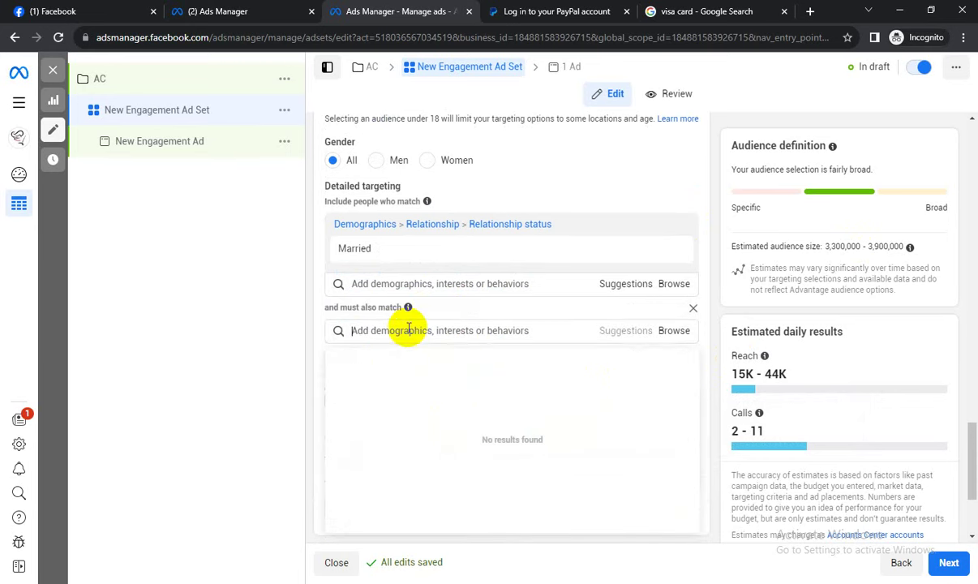
type("A")
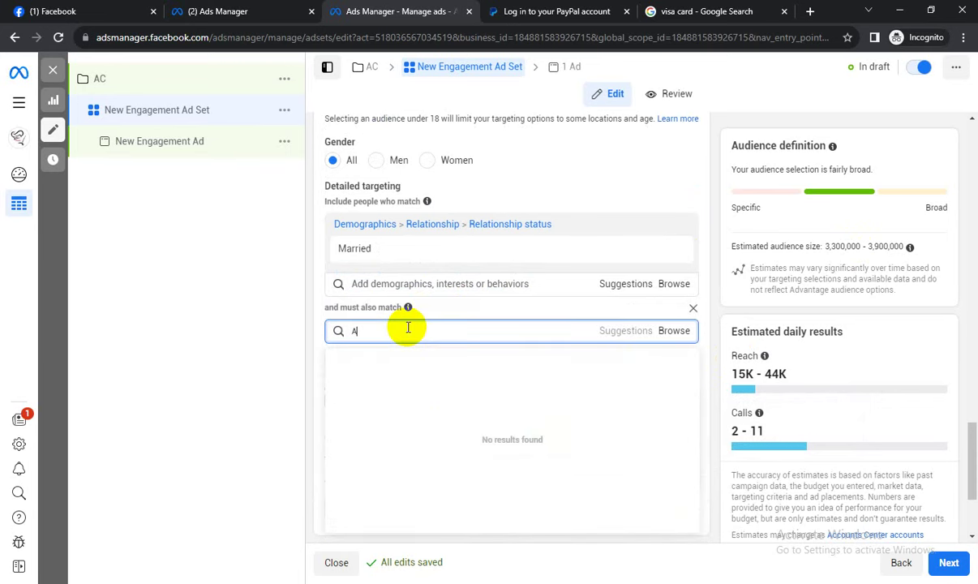
type("ir conditiond")
key("BackSpace")
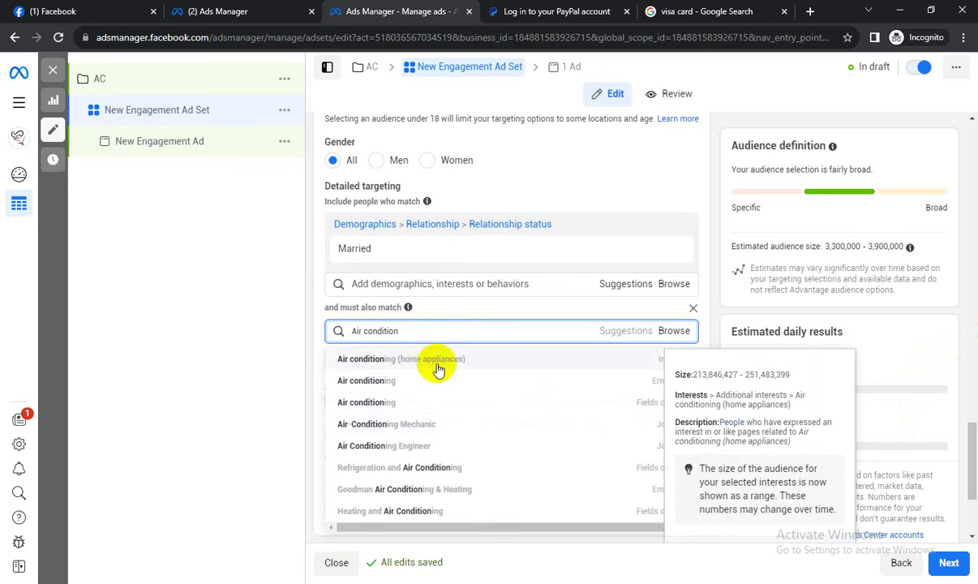
mouse_move(353, 256)
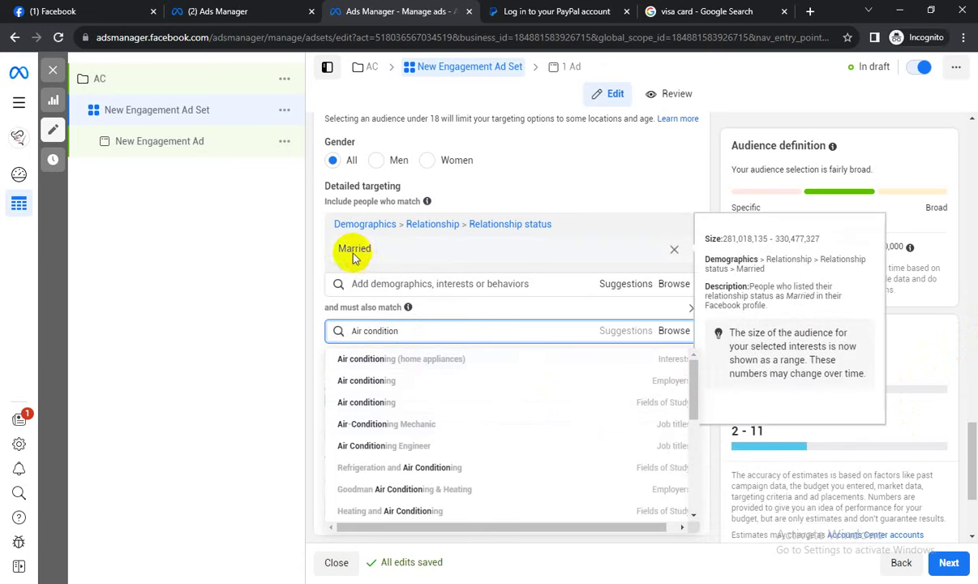
mouse_move(351, 359)
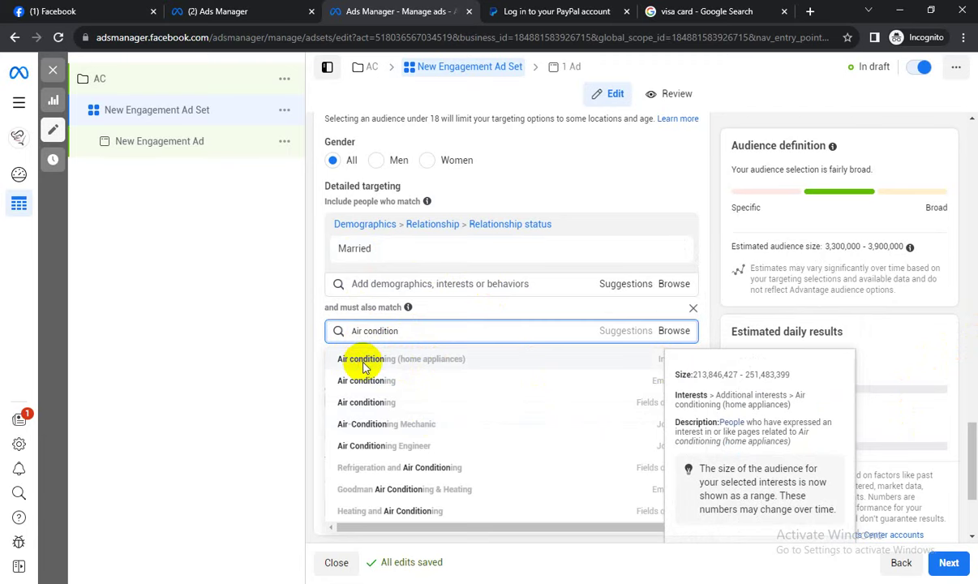
left_click(365, 361)
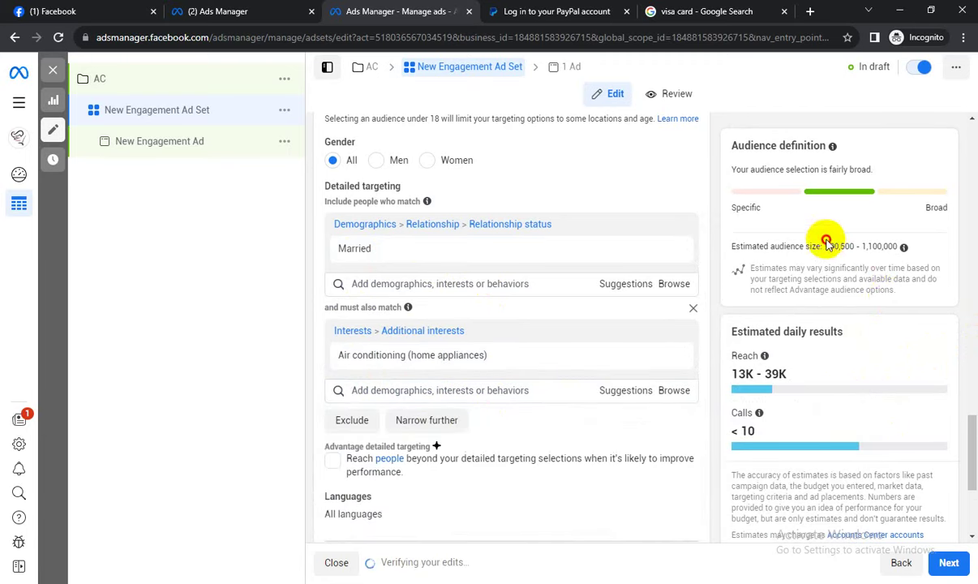
left_click_drag(827, 243, 869, 271)
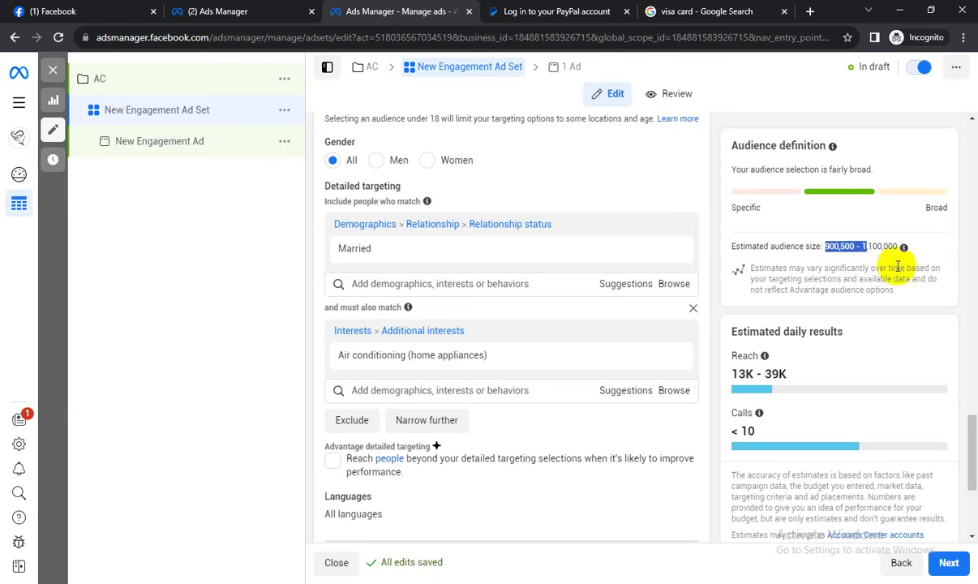
left_click(865, 266)
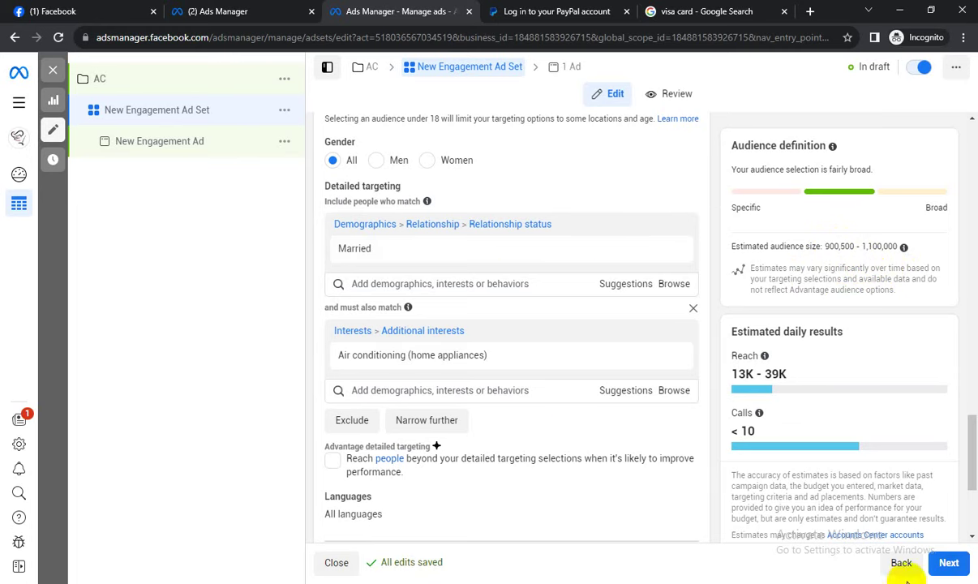
left_click(899, 517)
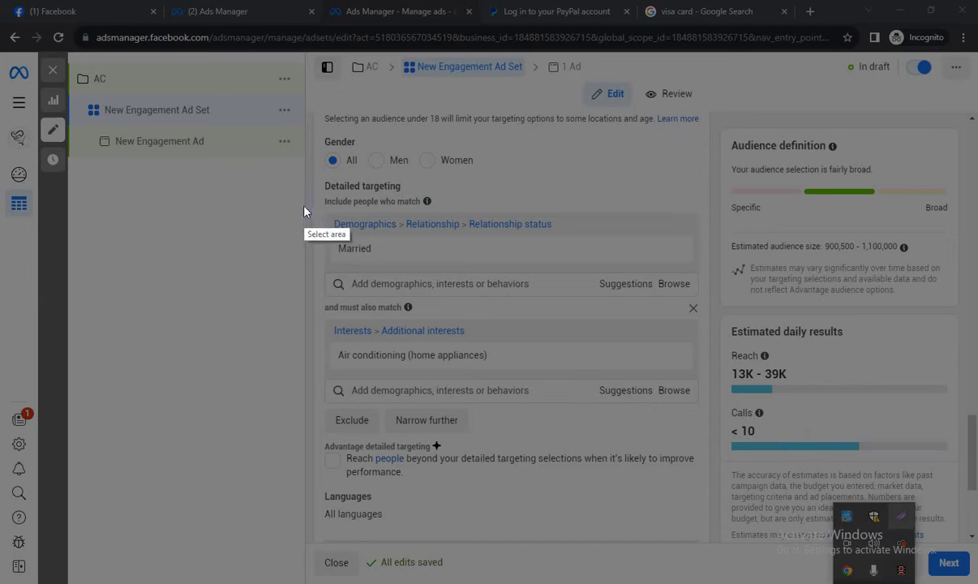
left_click_drag(303, 206, 730, 314)
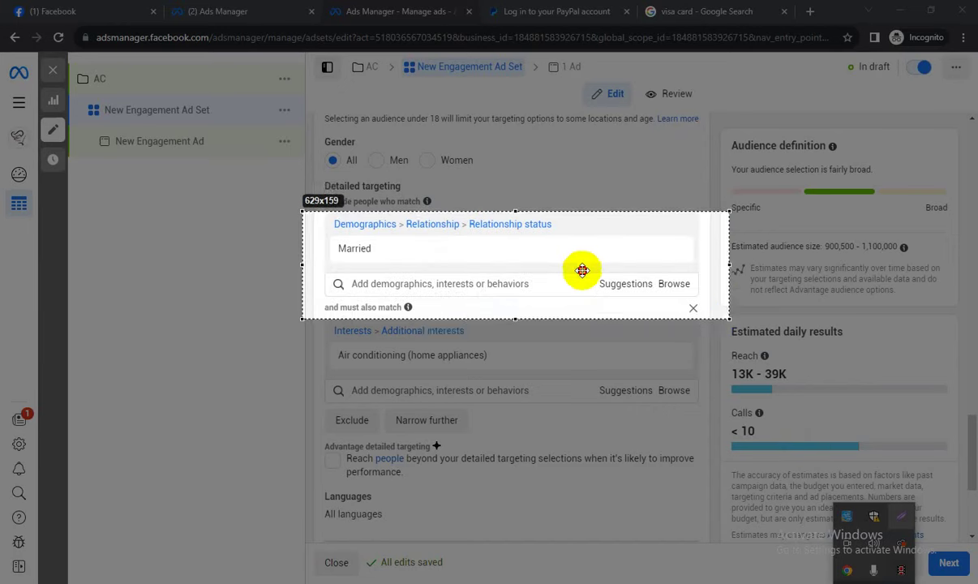
left_click_drag(579, 269, 573, 378)
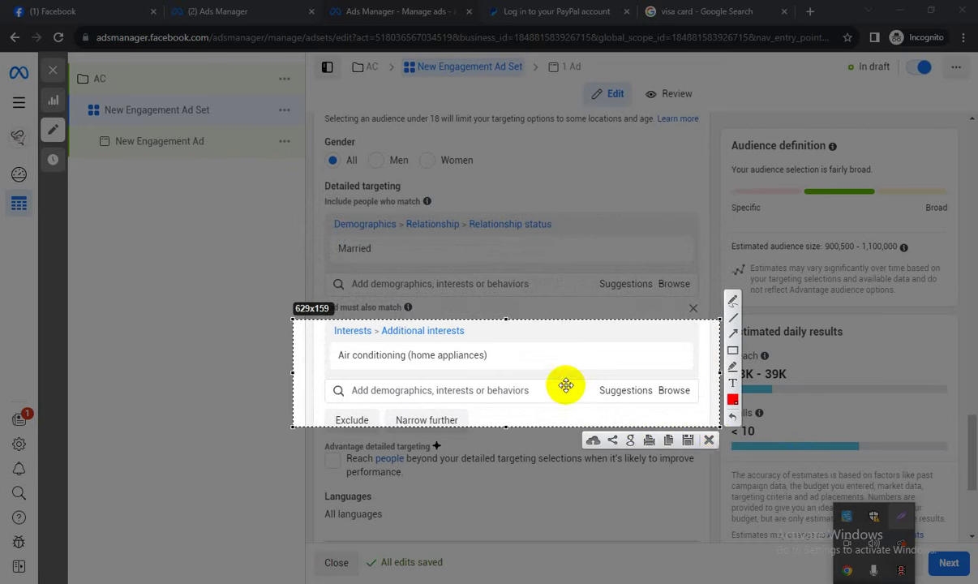
left_click(708, 440)
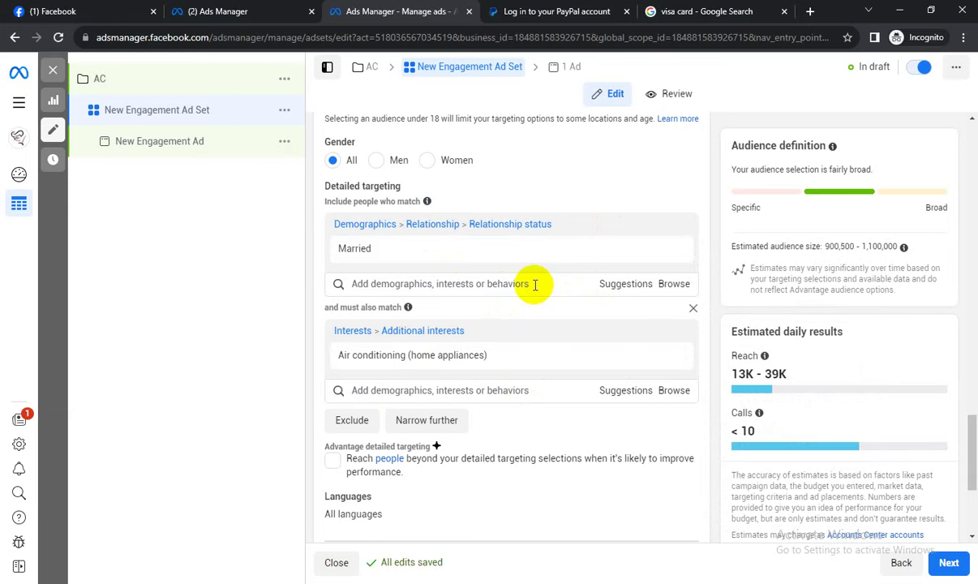
left_click(670, 284)
left_click(389, 312)
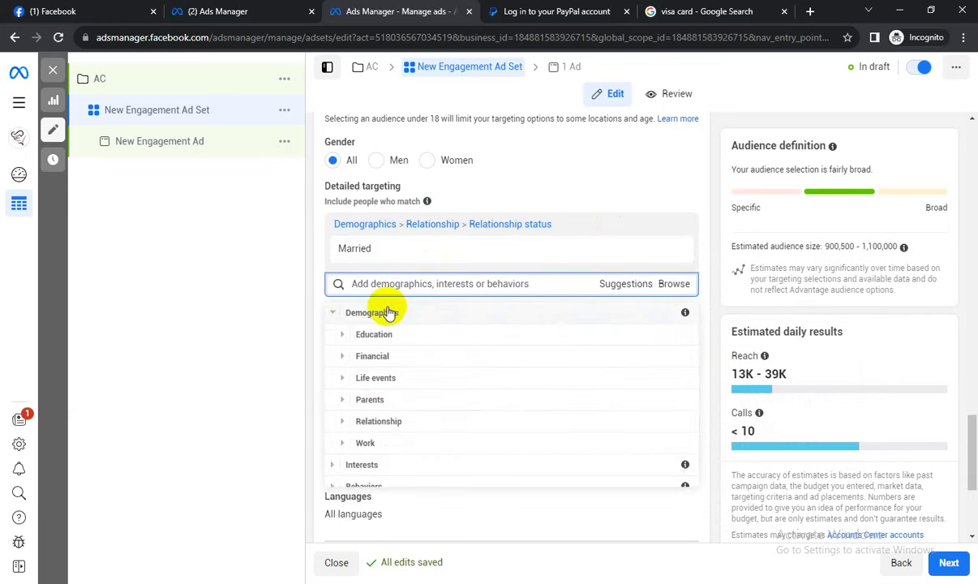
left_click(342, 334)
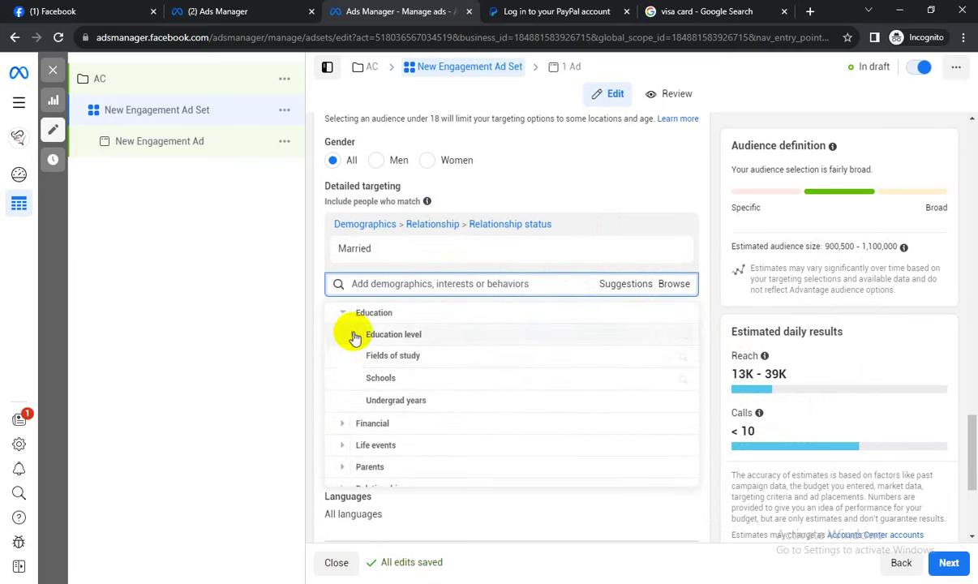
left_click(354, 335)
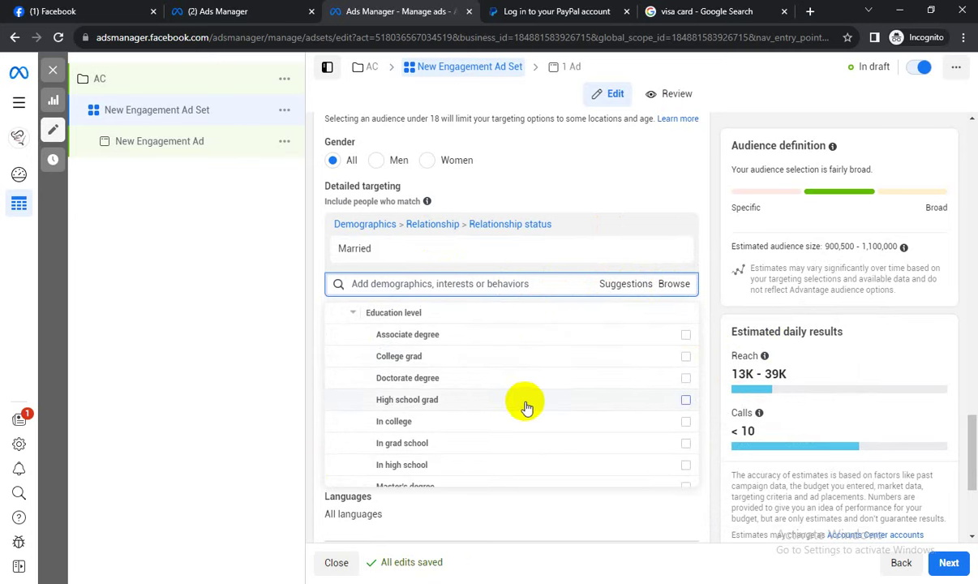
scroll(511, 446, "down", 1)
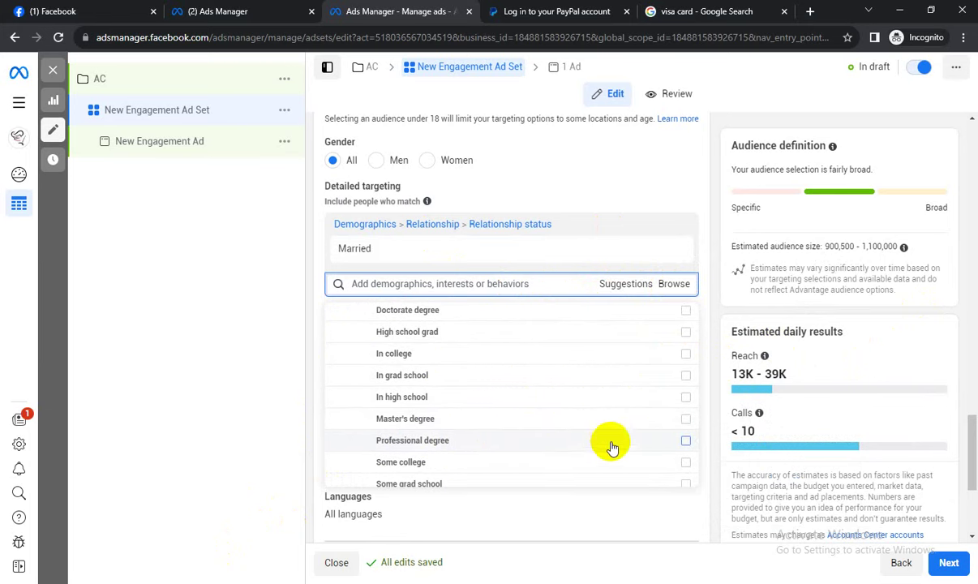
mouse_move(661, 450)
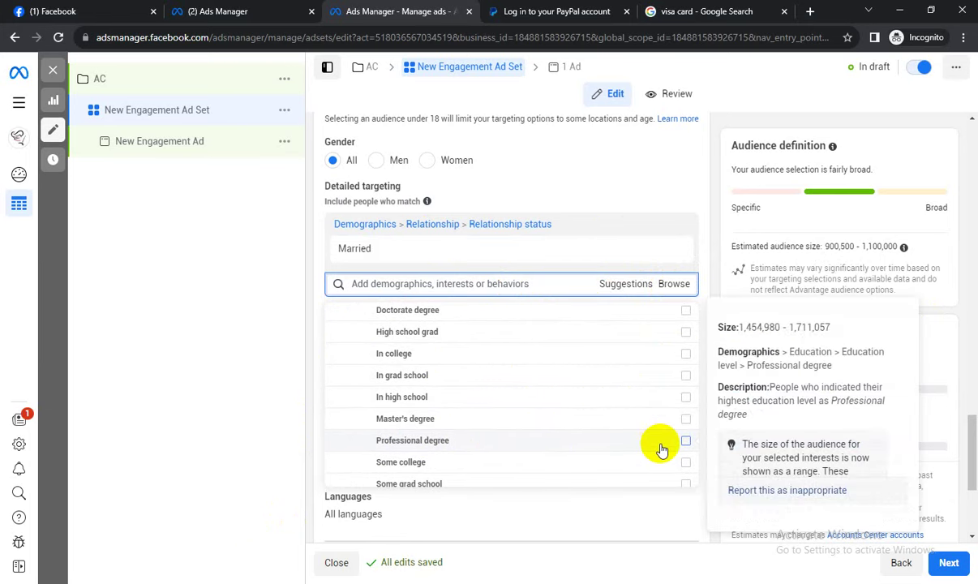
scroll(477, 453, "down", 1)
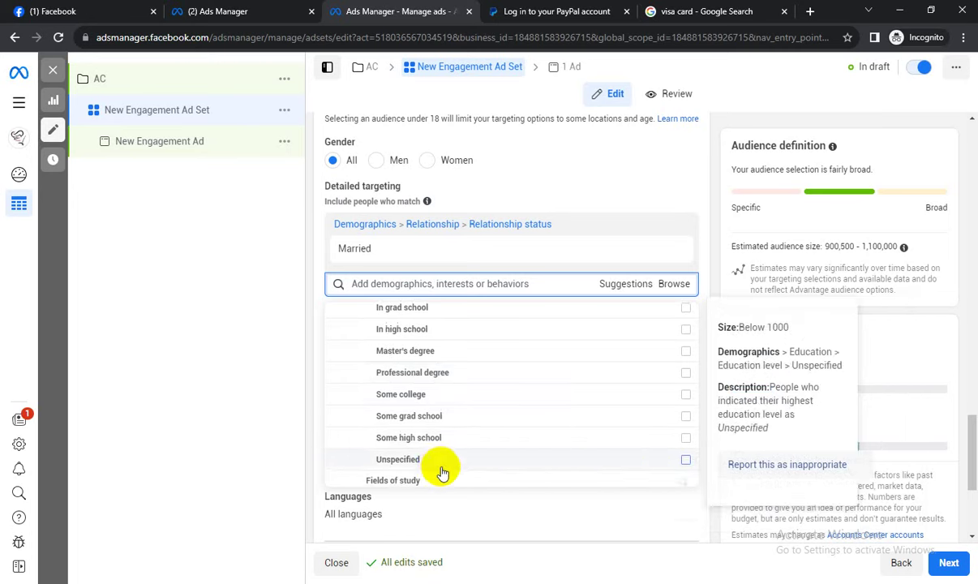
scroll(455, 479, "down", 1)
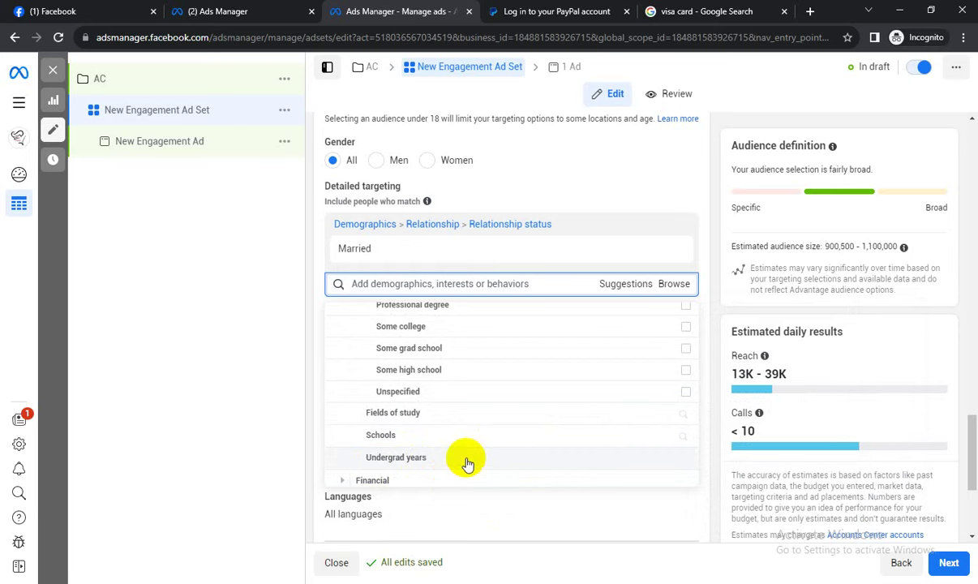
left_click(734, 256)
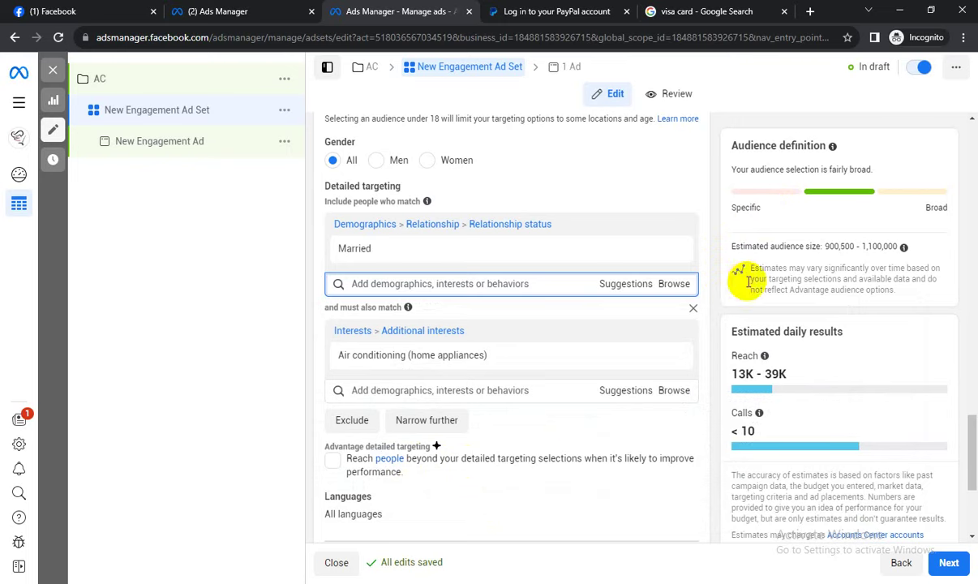
scroll(637, 325, "down", 1)
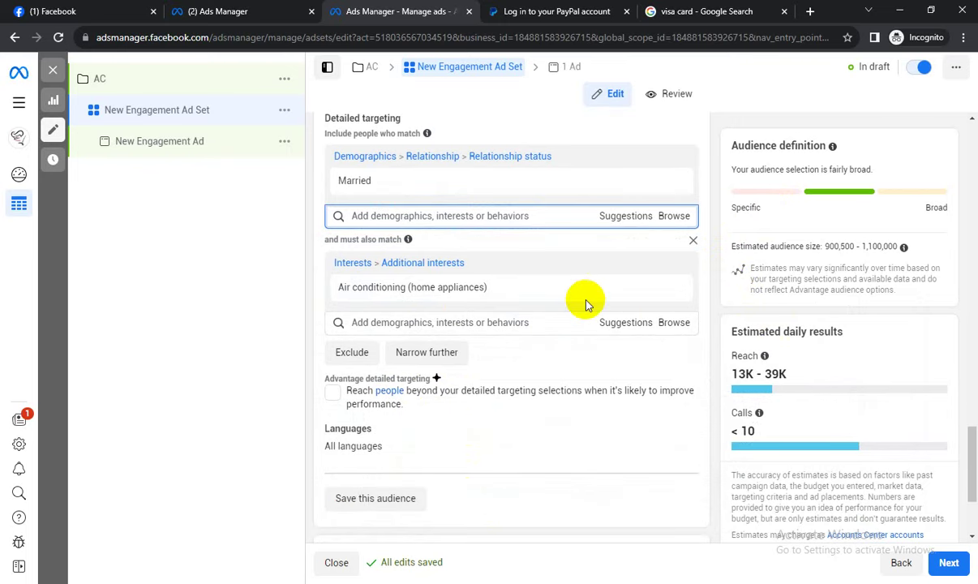
mouse_move(369, 296)
left_click(632, 323)
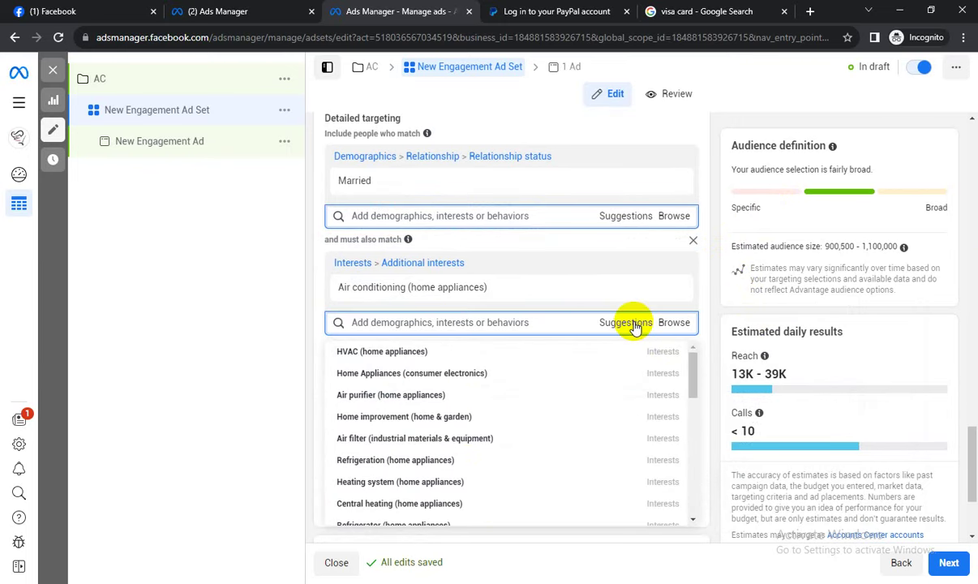
mouse_move(385, 290)
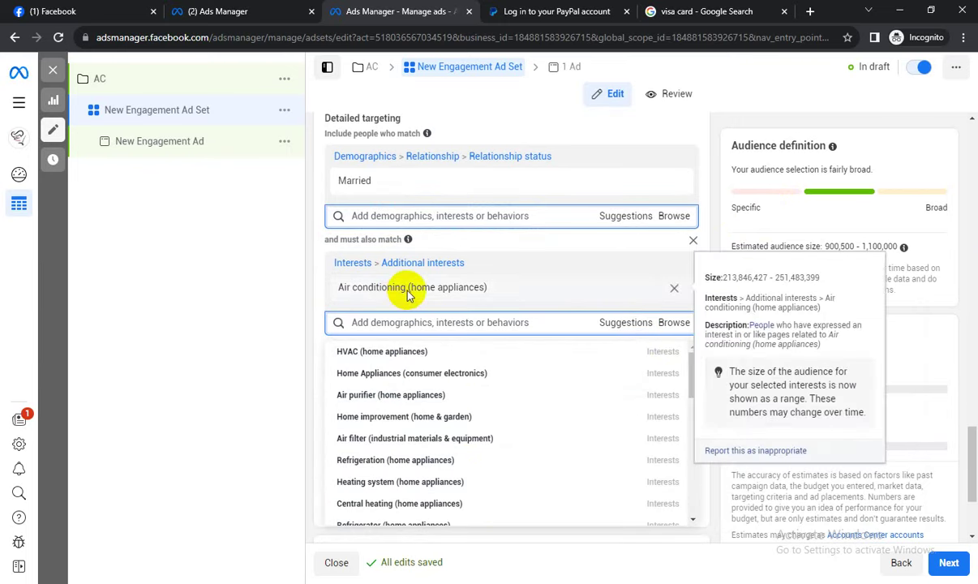
mouse_move(399, 401)
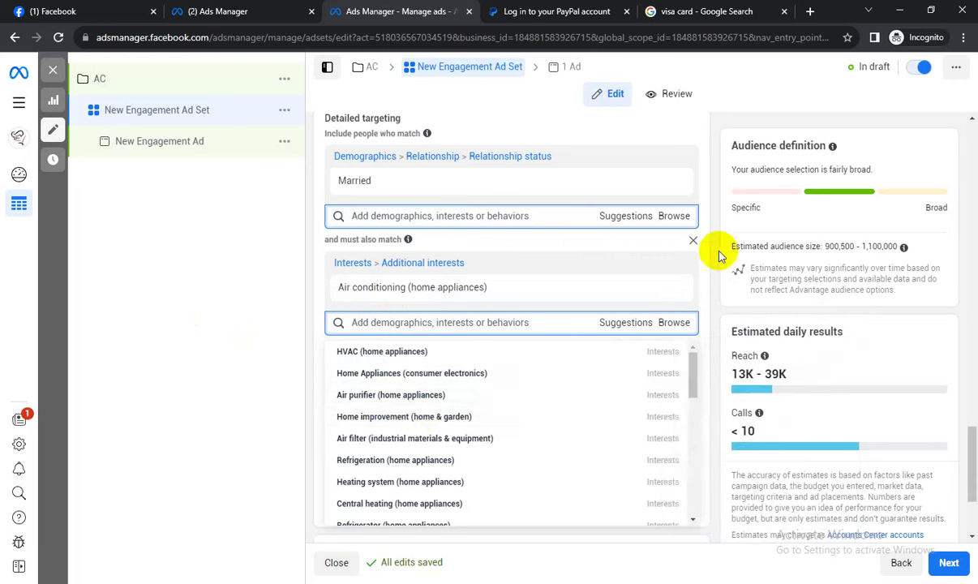
left_click(846, 246)
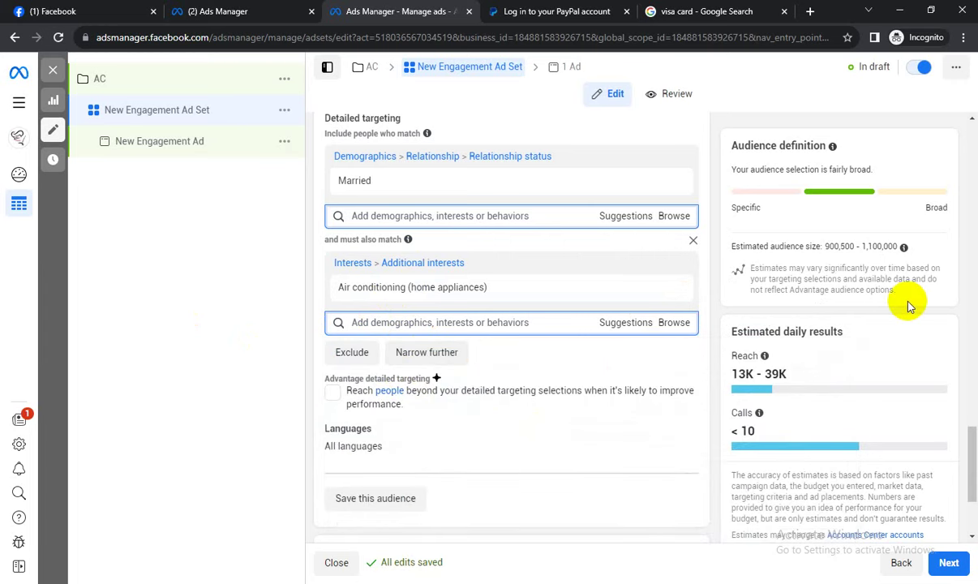
left_click_drag(828, 247, 854, 248)
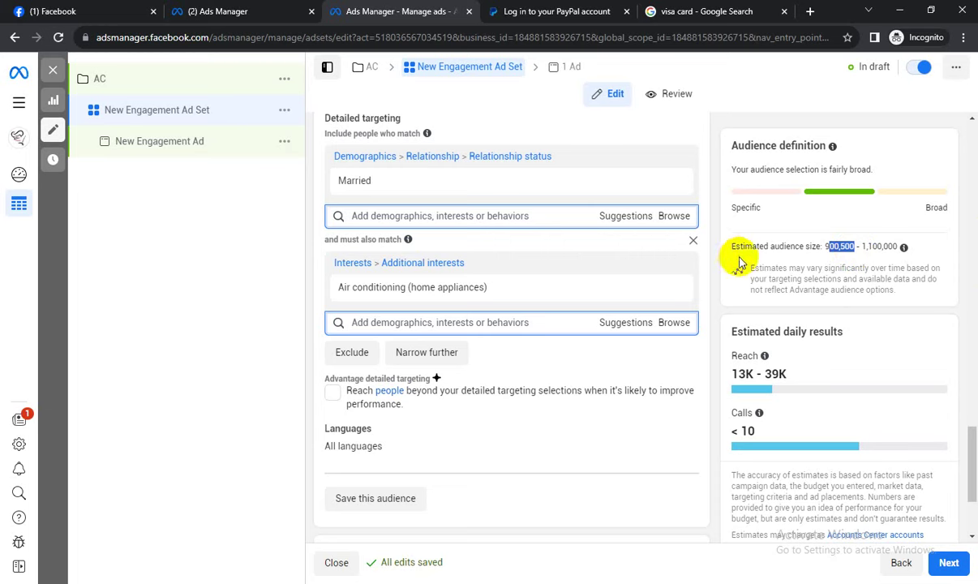
Add a third must-also-match group and try the searches 'gre' and 'general'.
left_click(413, 354)
left_click(434, 369)
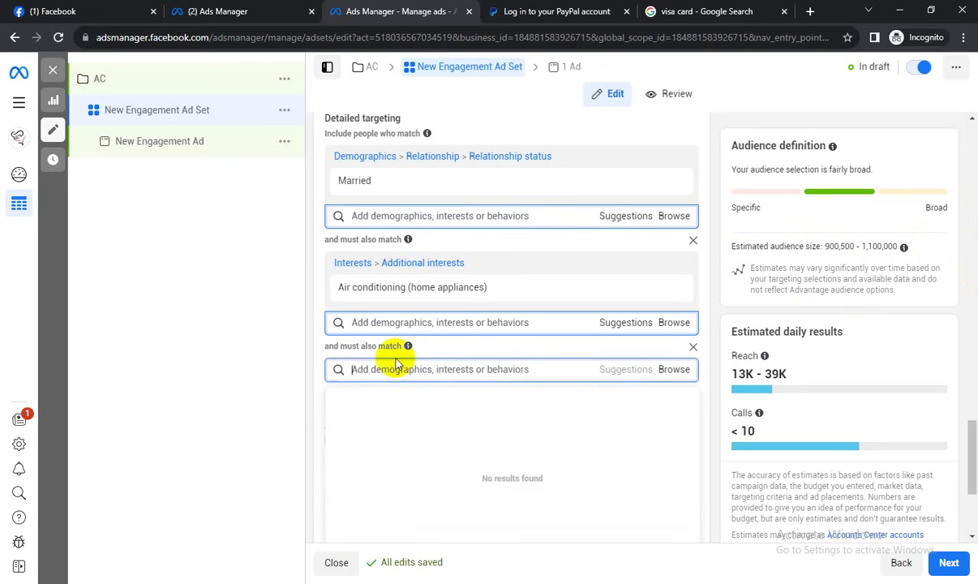
type("f")
key("BackSpace")
type("gree")
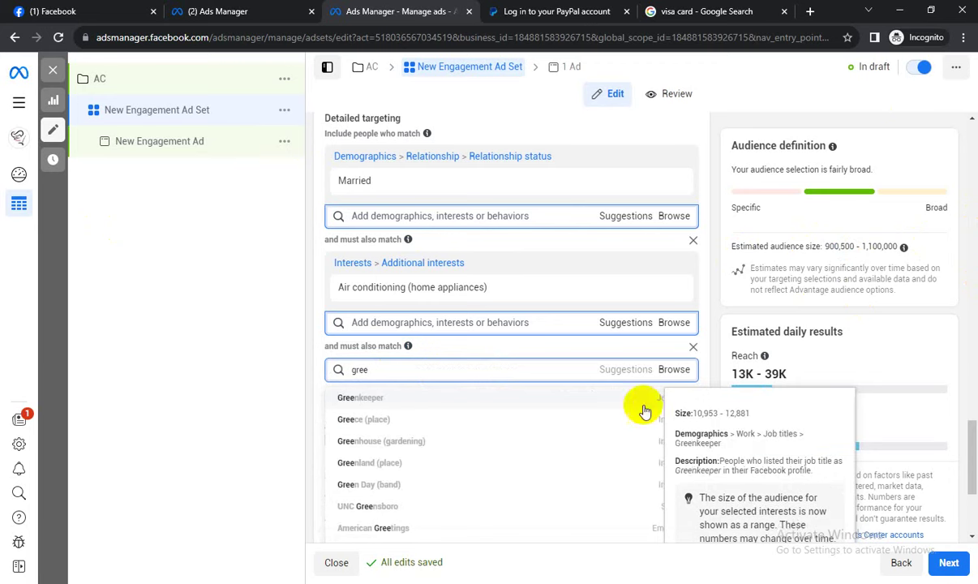
key("BackSpace")
key("BackSpace")
key("BackSpace")
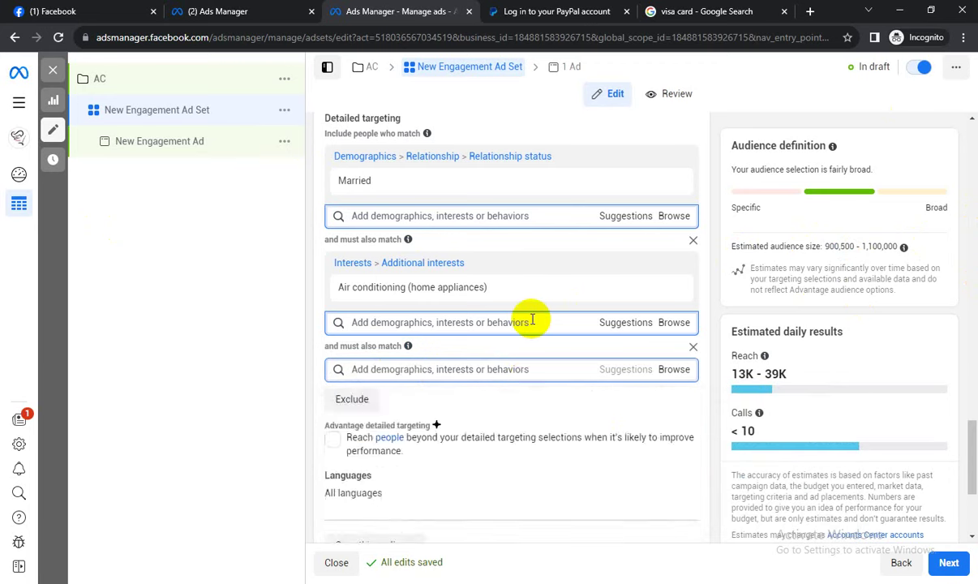
type("general")
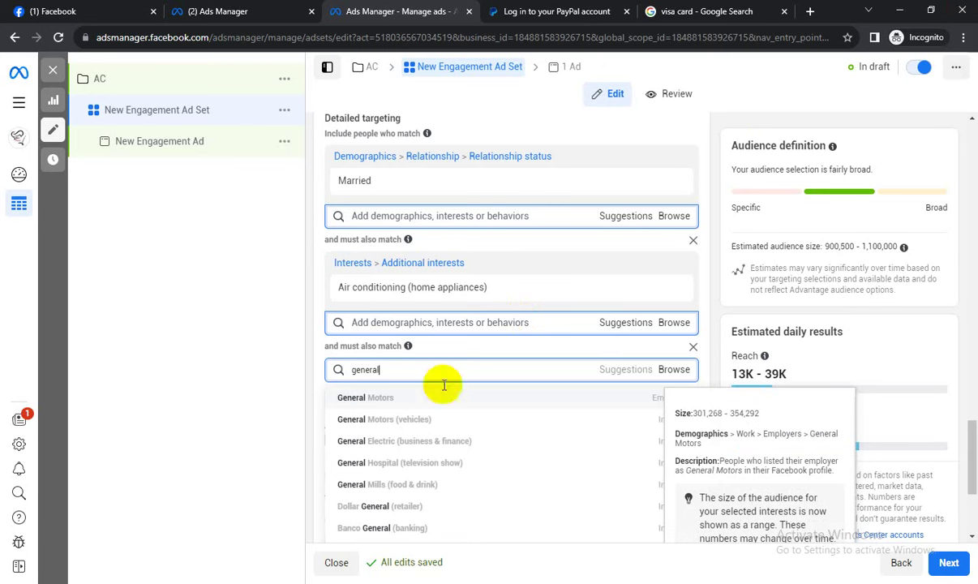
Try 'vision' and 'singer' searches, closing the suggestions without adding any.
left_click_drag(391, 369, 350, 372)
key("BackSpace")
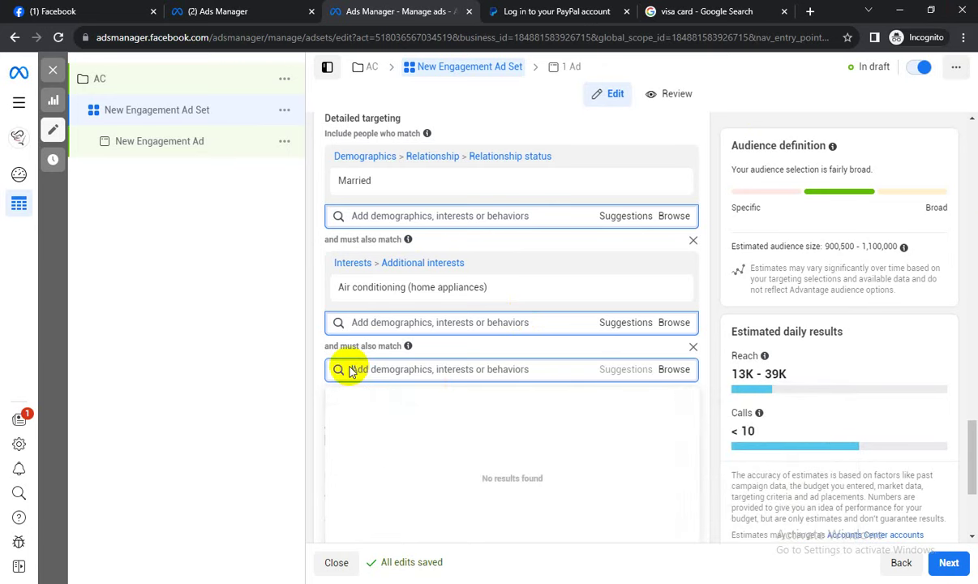
type("N")
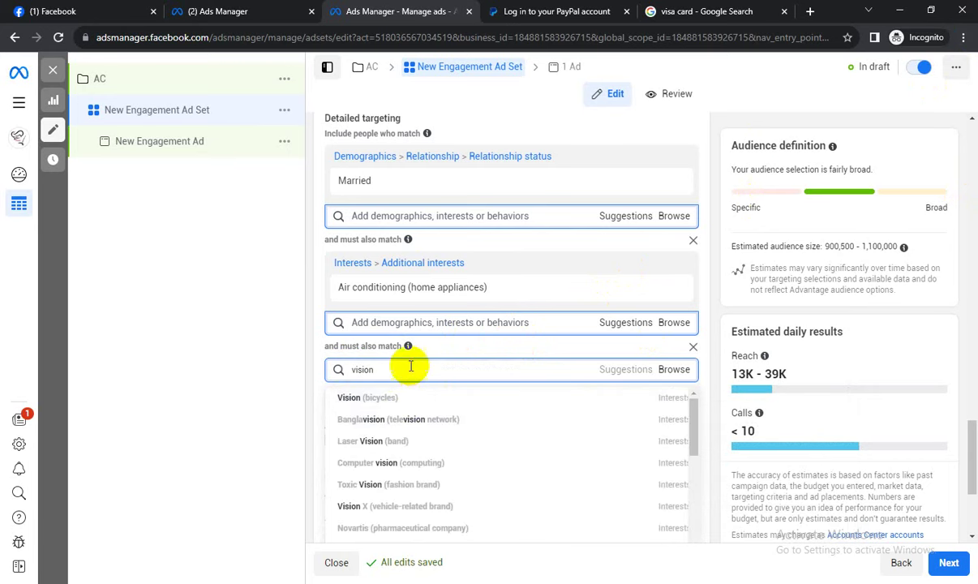
left_click_drag(408, 368, 335, 370)
key("BackSpace")
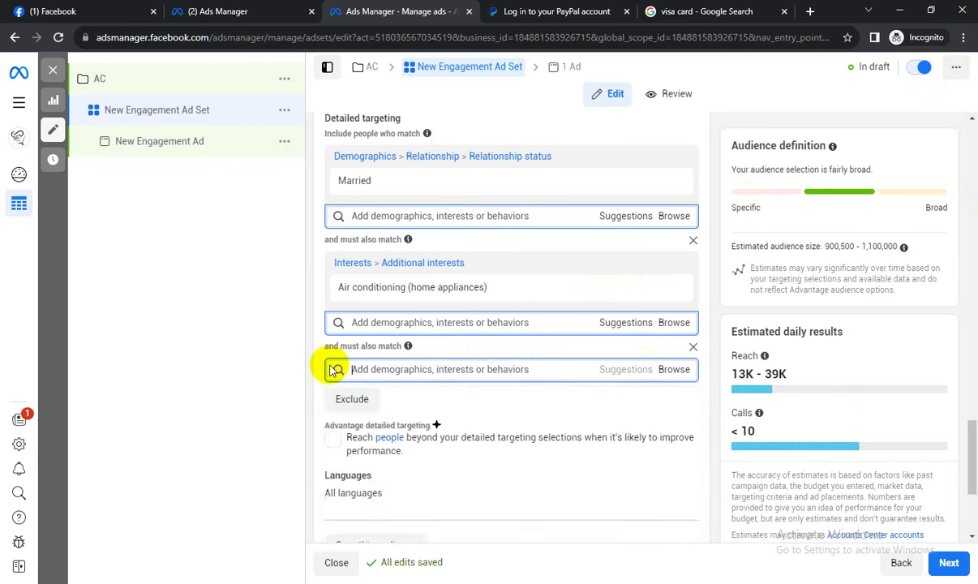
type("singer")
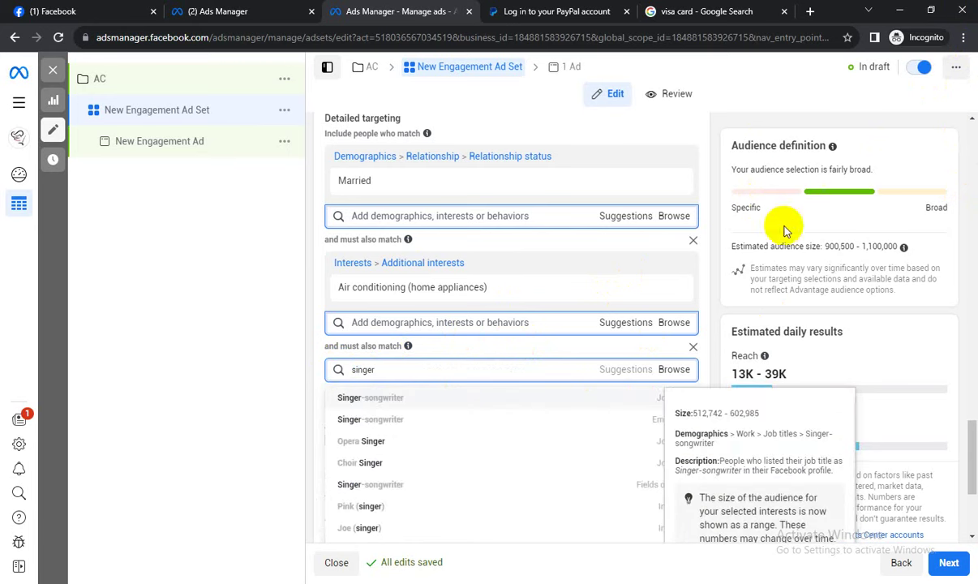
left_click(694, 338)
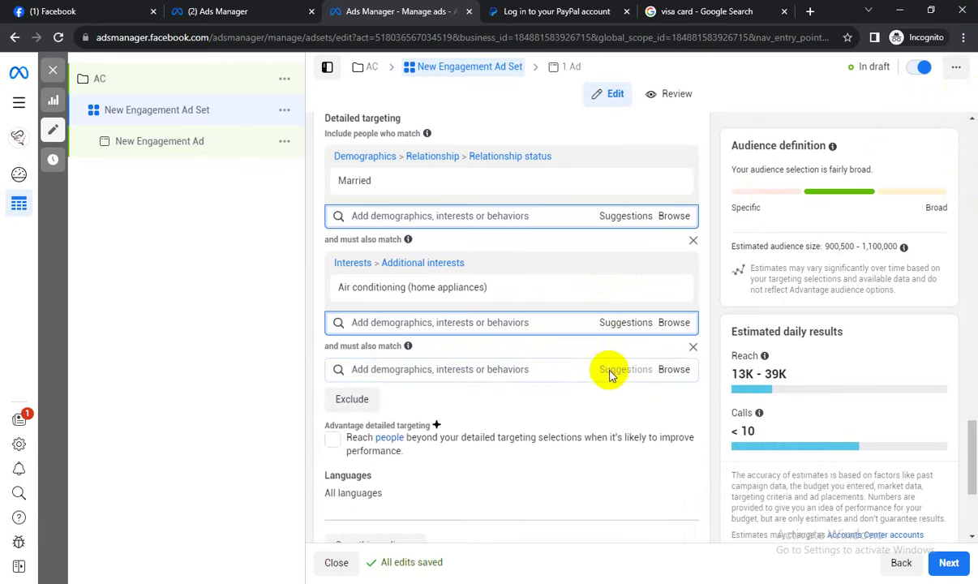
Try 'Walton' and 'general' searches, clear them, and switch to the visa card results.
left_click(403, 369)
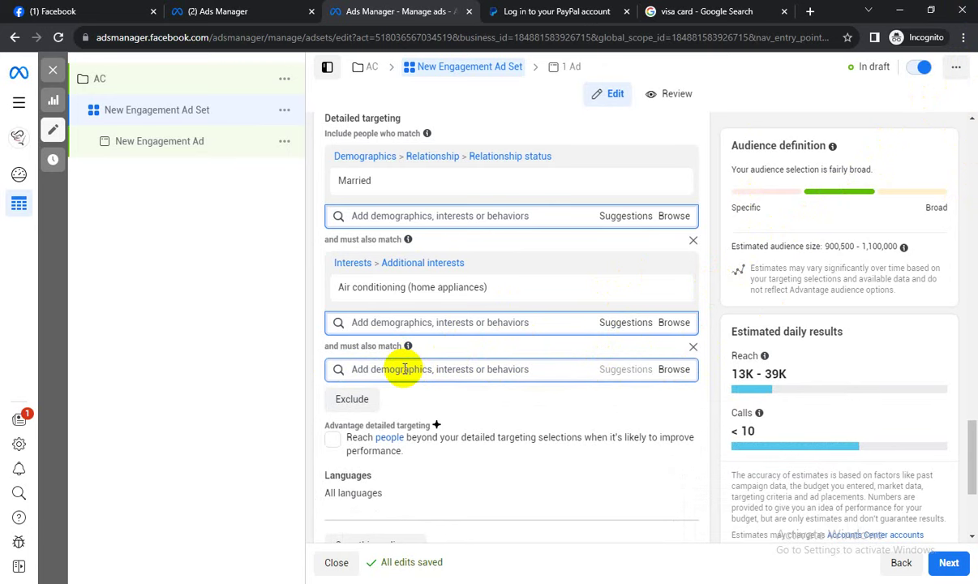
type("we")
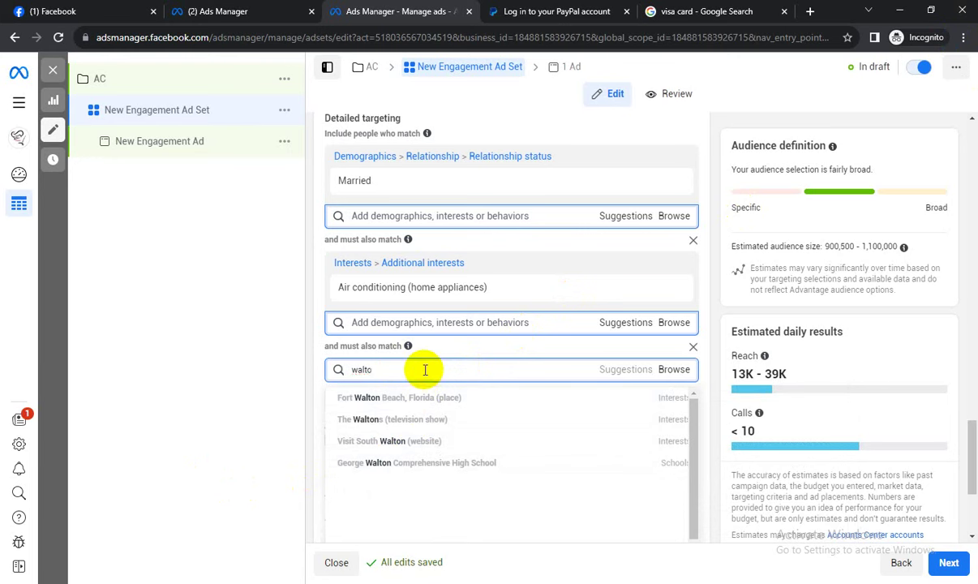
key("BackSpace")
type("Wa")
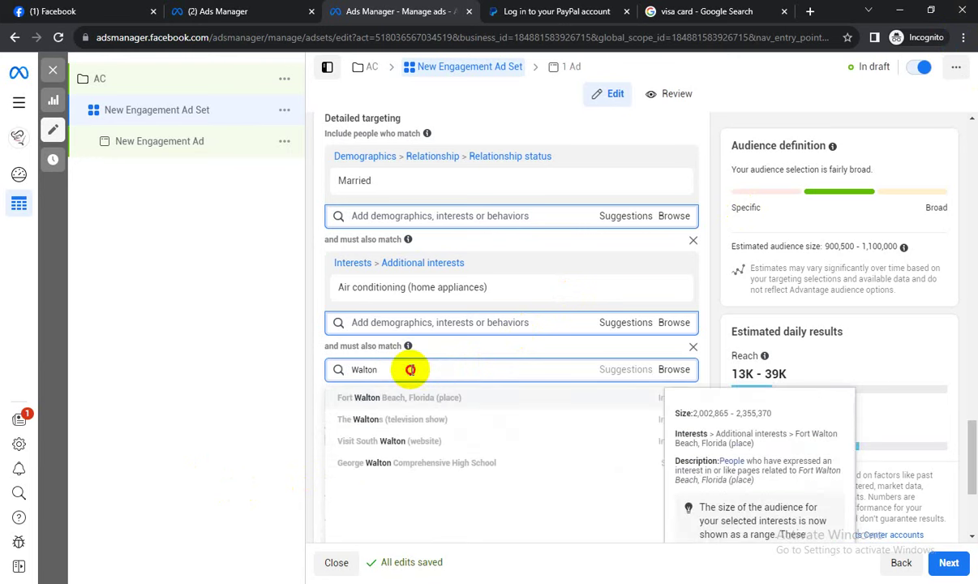
left_click_drag(381, 369, 338, 371)
type("genera")
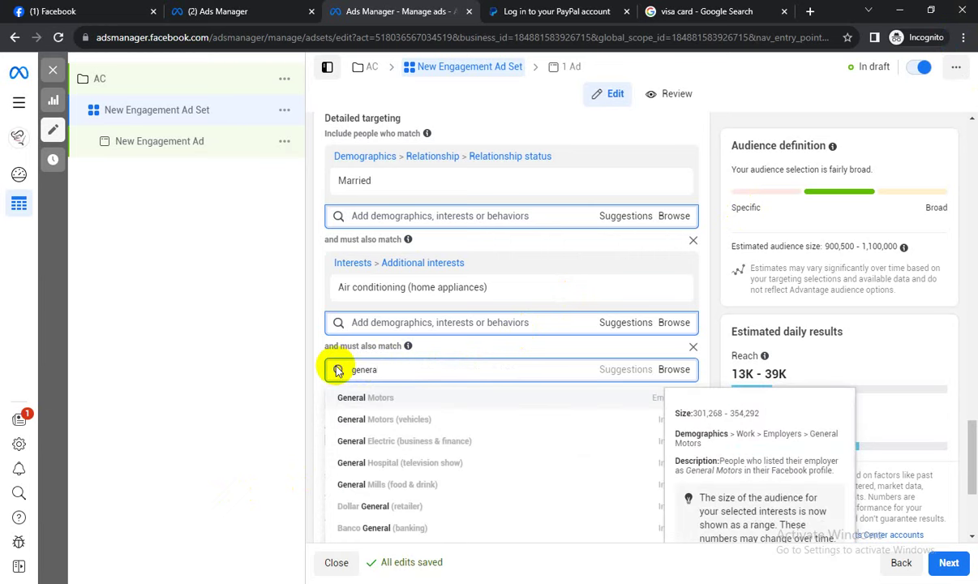
key("BackSpace")
key("BackSpace")
key("BackSpace")
key("BackSpace")
key("BackSpace")
key("BackSpace")
left_click(706, 11)
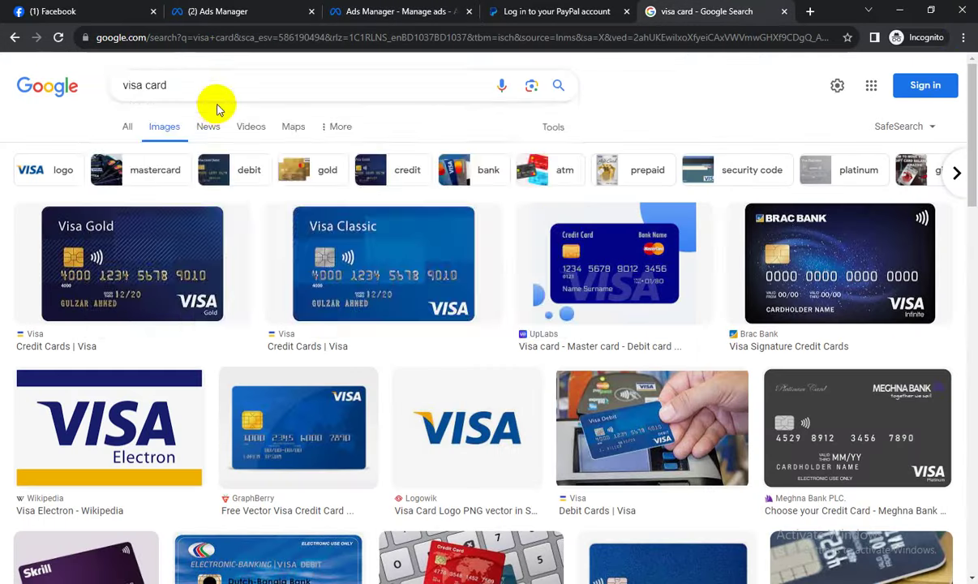
Replace the visa card Google query with 'global ac brand list' and run the search.
left_click(157, 88)
left_click(77, 120)
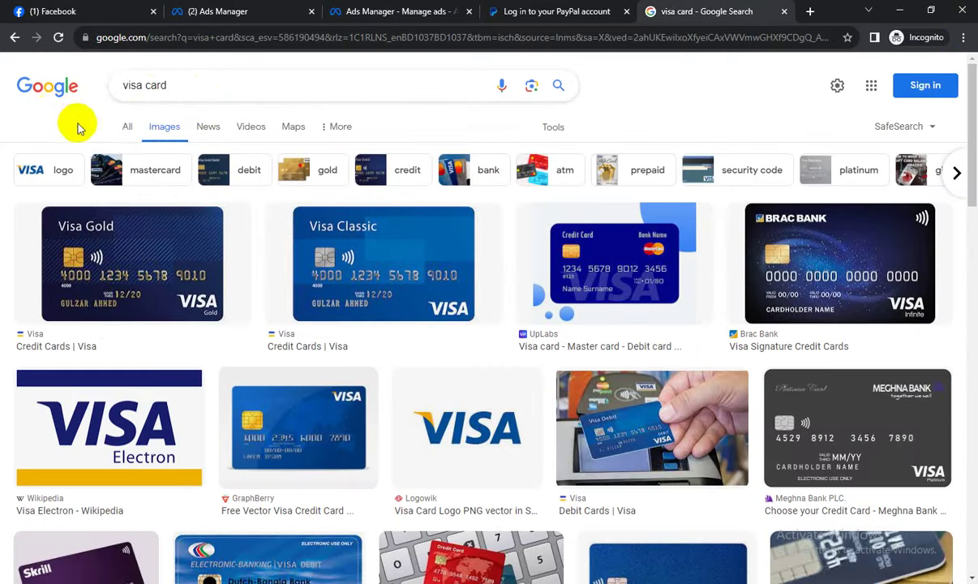
left_click(128, 130)
left_click_drag(165, 86, 116, 84)
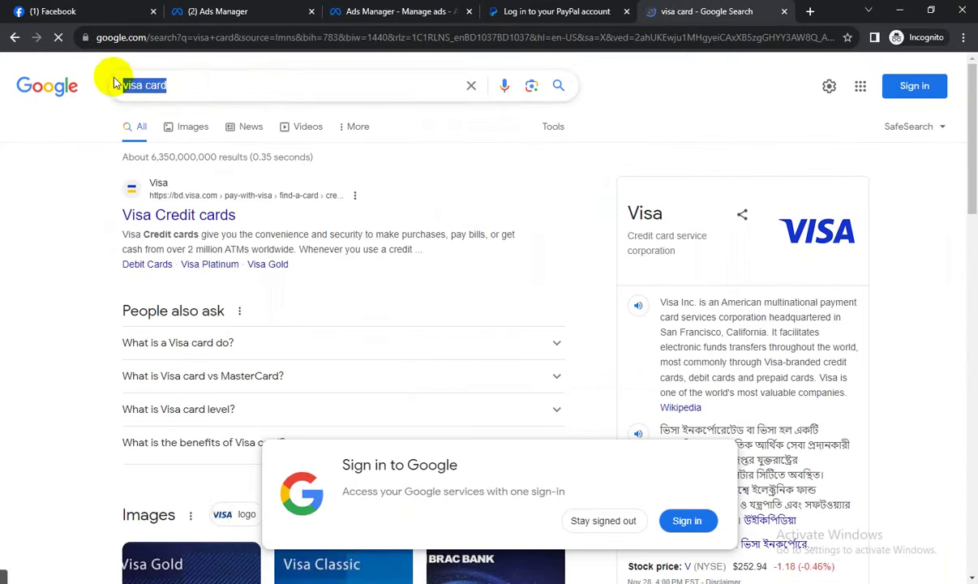
type("glob")
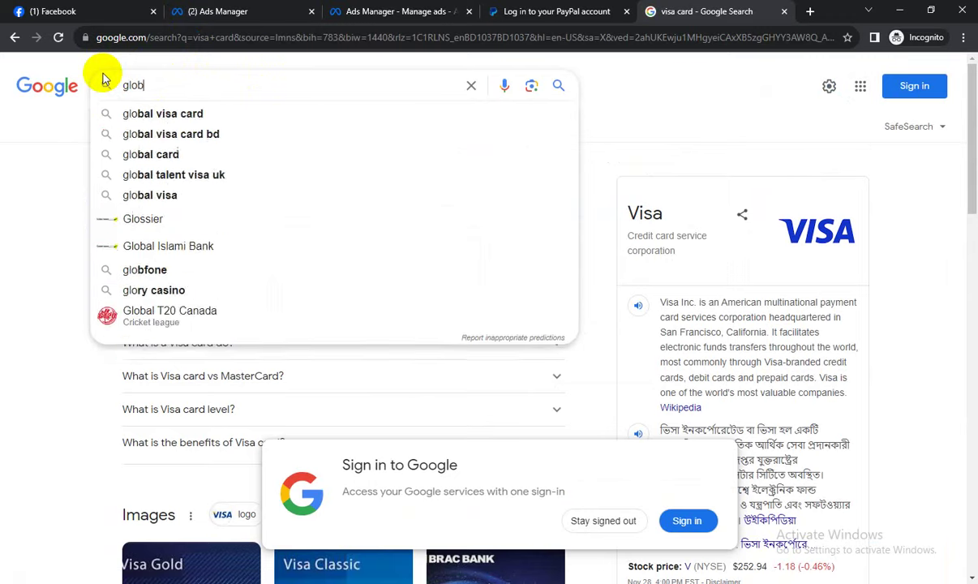
type("al ac brand list")
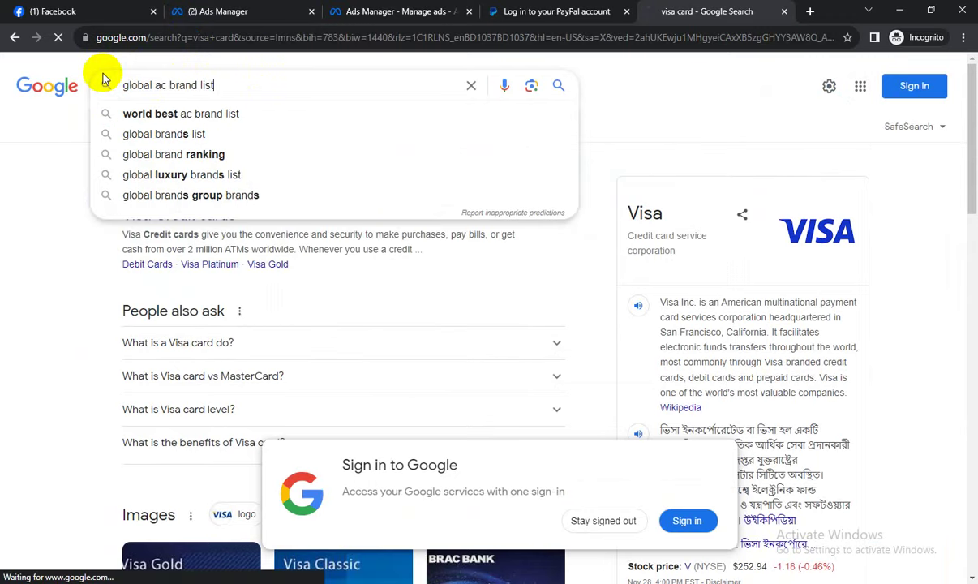
key("Return")
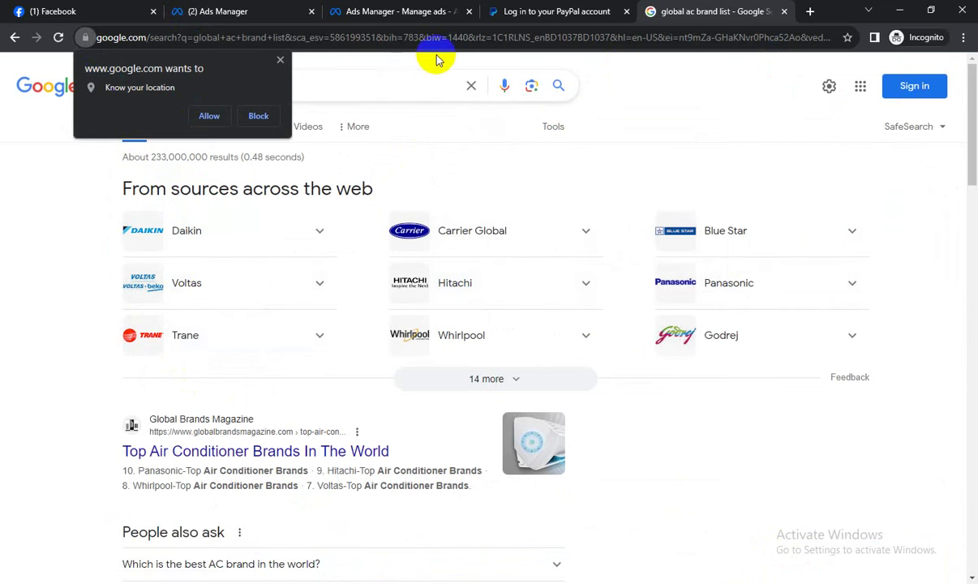
Search 'carrier' in the third targeting group, browse suggestions, then return to the AC brand results.
left_click(402, 11)
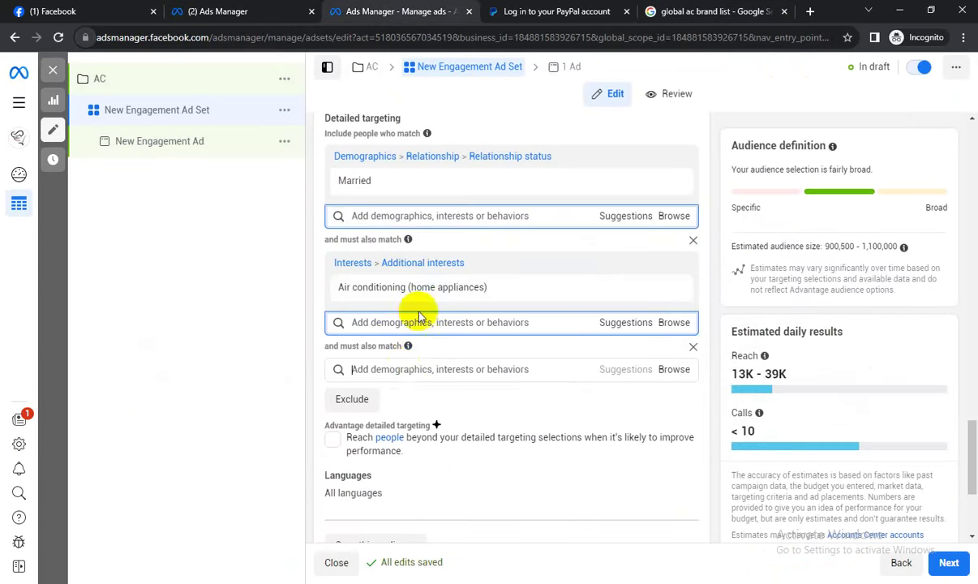
type("ca")
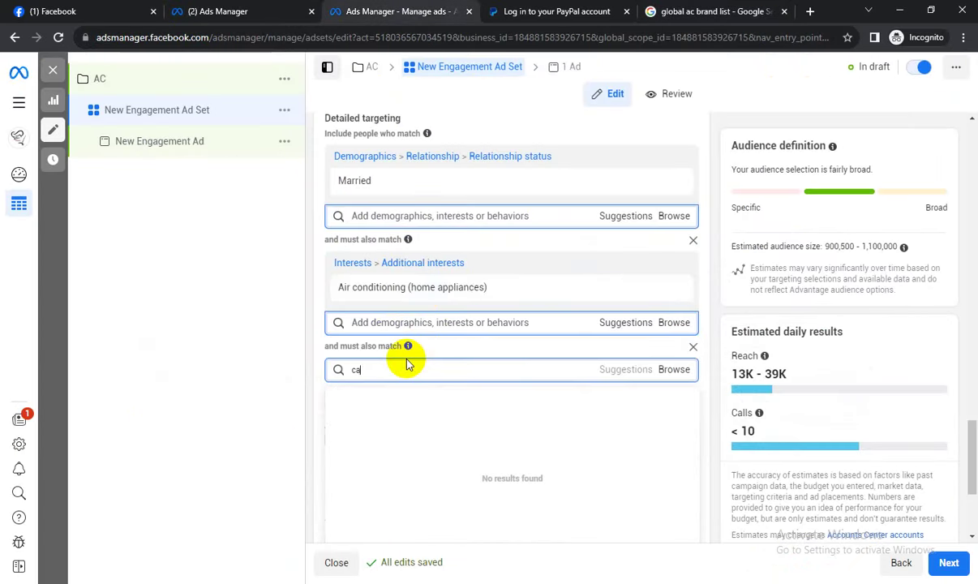
type("rrier")
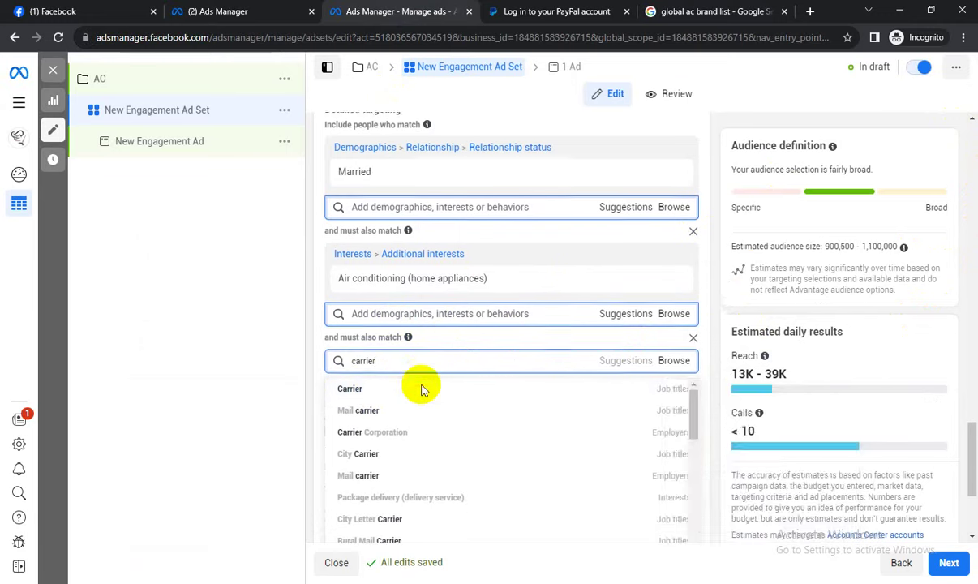
scroll(402, 392, "down", 3)
scroll(418, 392, "down", 3)
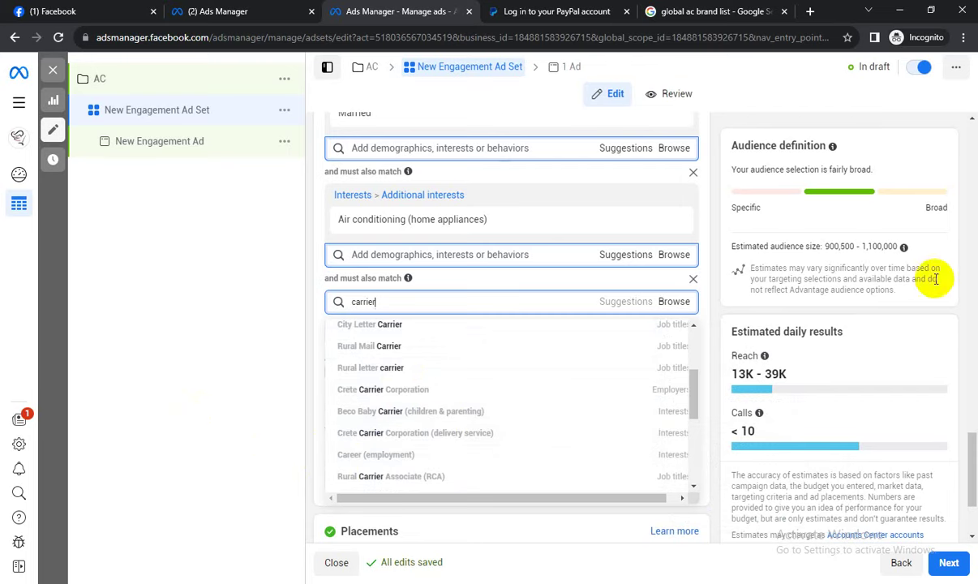
left_click(674, 11)
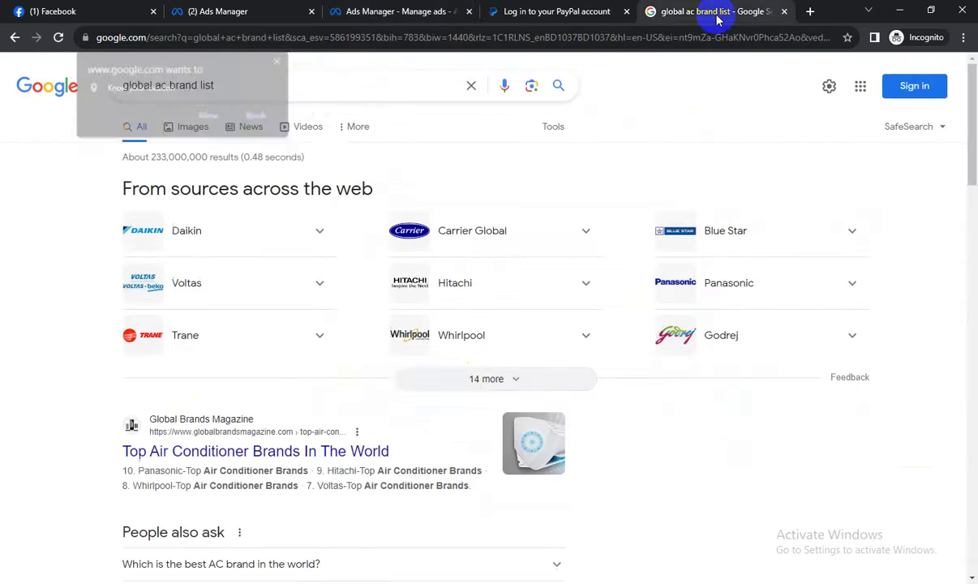
Expand the AC brand list by 14 more to see Goodman, Toshiba, LG and Samsung.
left_click(460, 381)
scroll(312, 417, "down", 1)
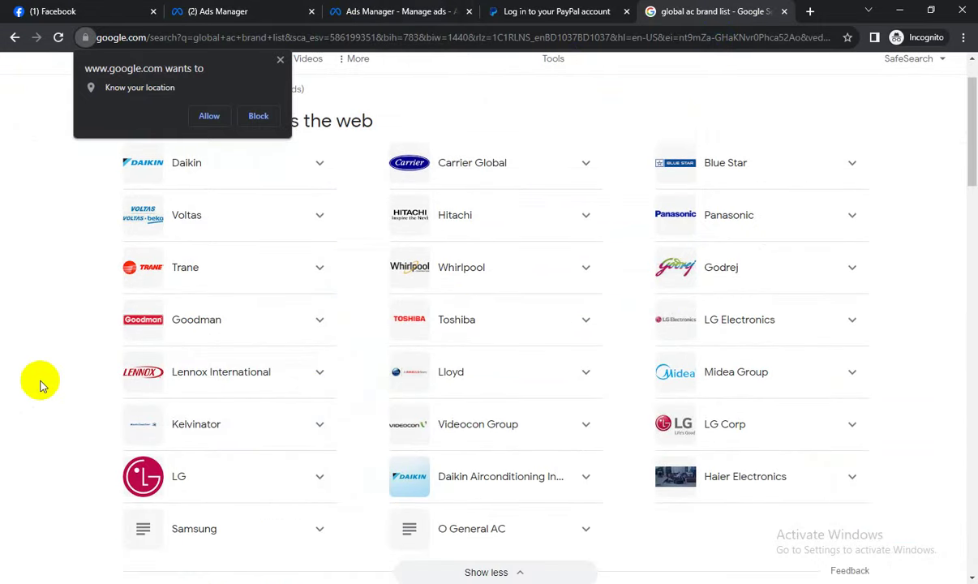
scroll(559, 410, "down", 1)
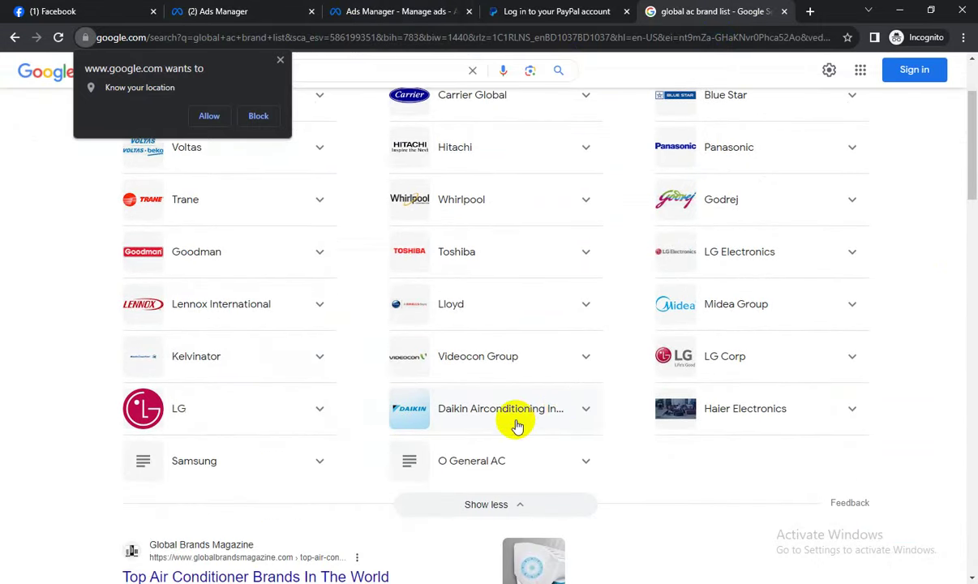
scroll(518, 424, "up", 1)
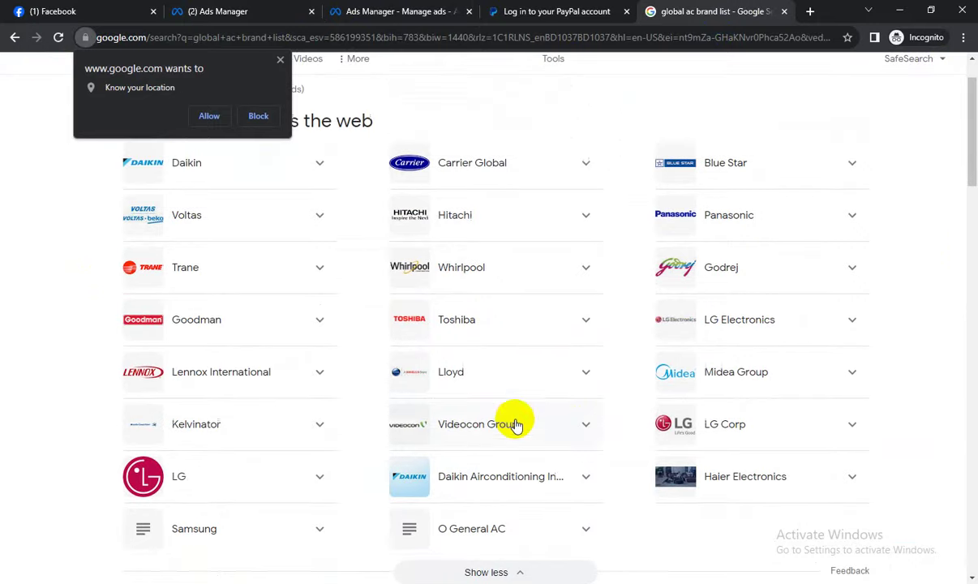
left_click(403, 7)
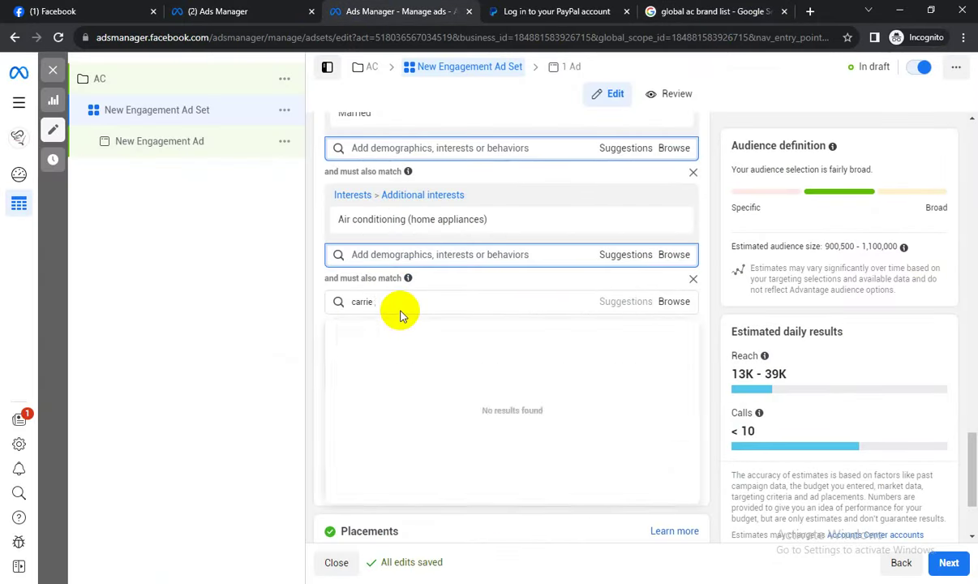
Try 'lg' in the third group, dismiss its suggestions unadded, and review the detailed targeting.
key("BackSpace")
key("BackSpace")
key("BackSpace")
key("BackSpace")
type("lg")
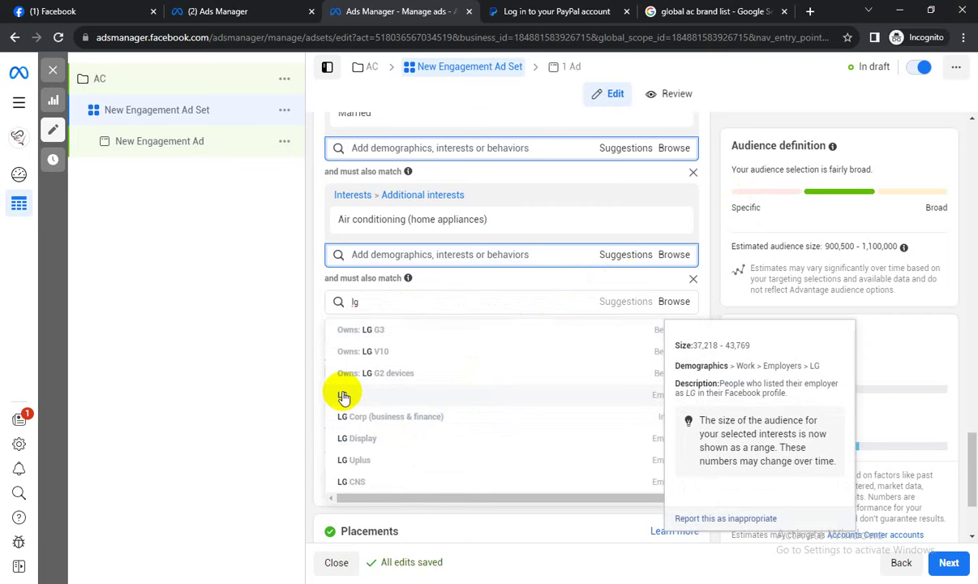
left_click(706, 258)
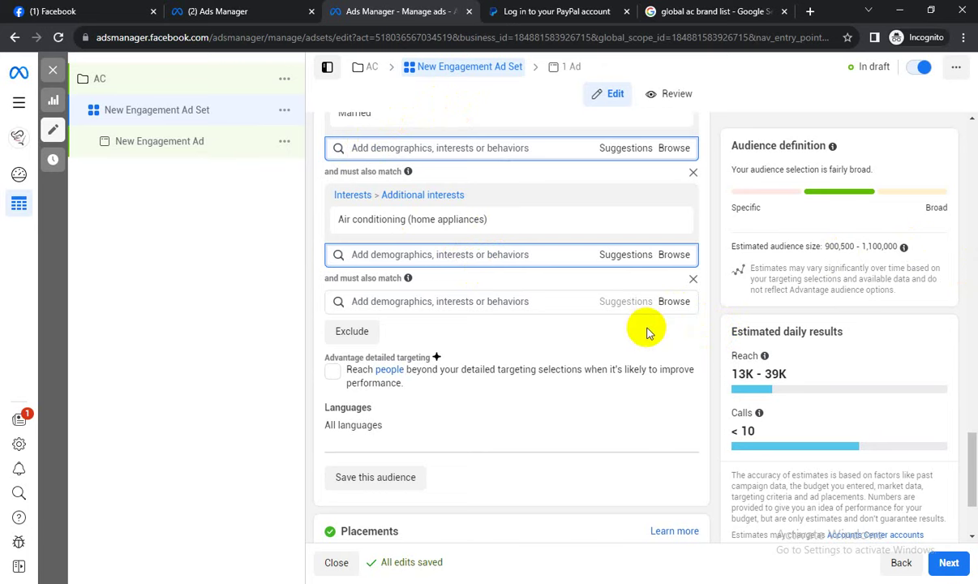
scroll(646, 332, "up", 1)
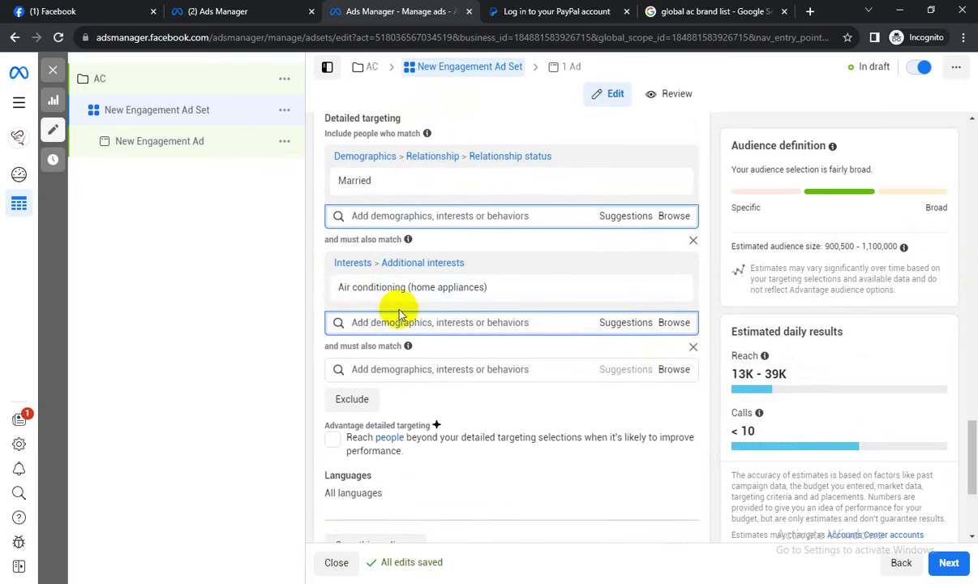
mouse_move(387, 301)
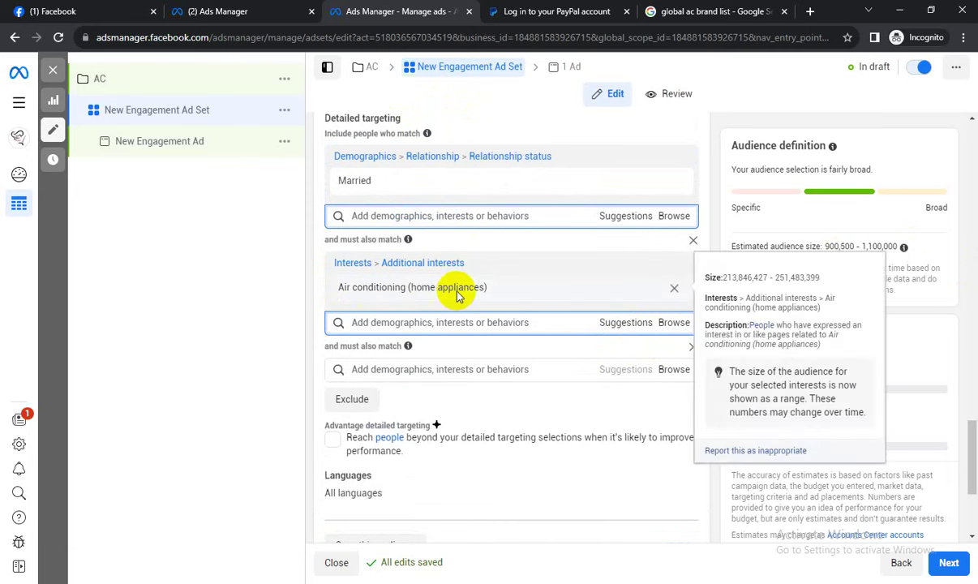
scroll(756, 260, "up", 2)
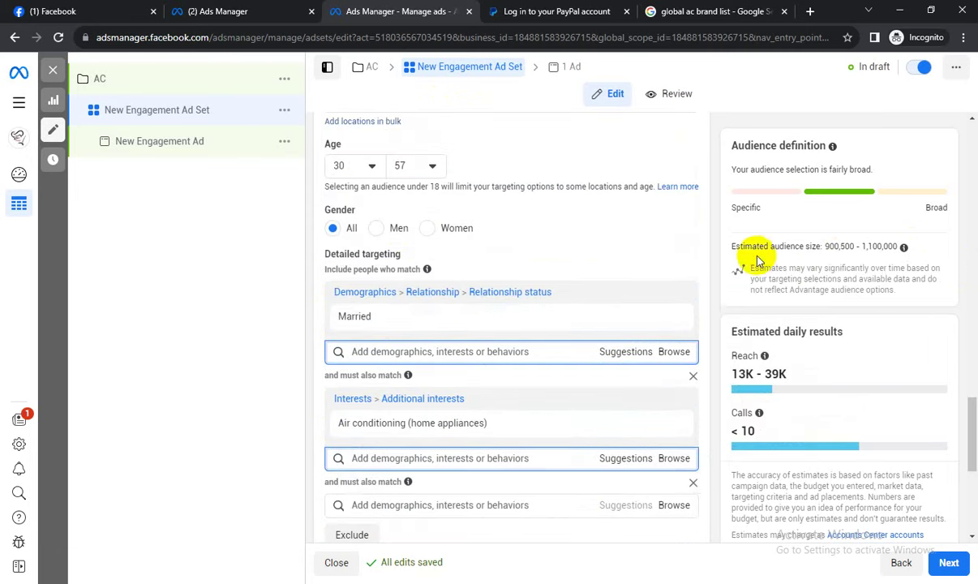
mouse_move(405, 428)
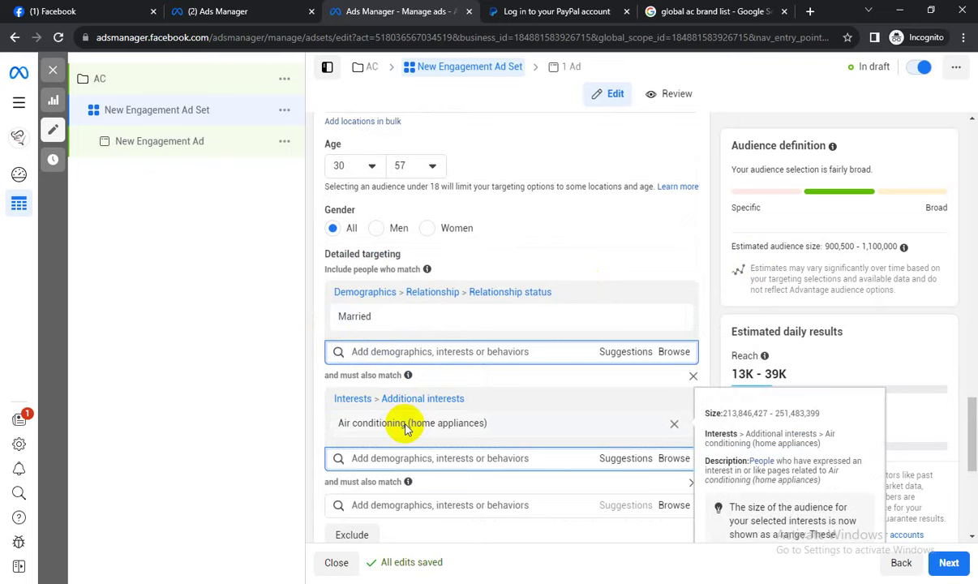
scroll(400, 415, "down", 1)
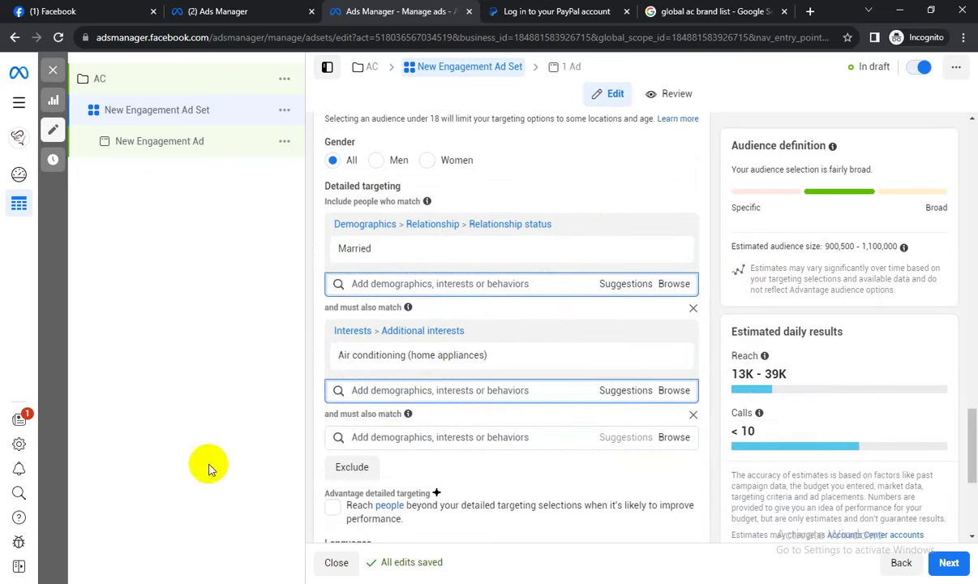
left_click(693, 414)
scroll(606, 433, "down", 1)
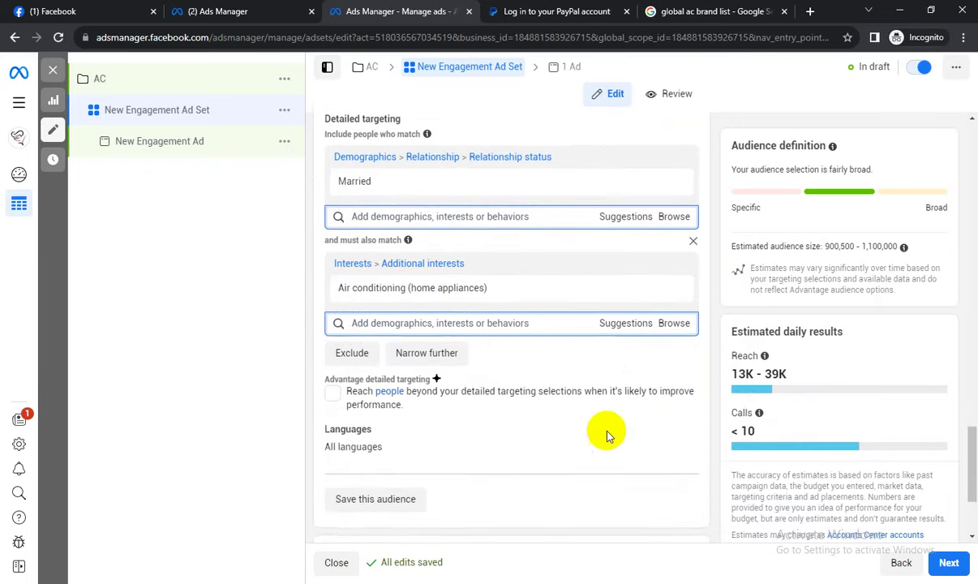
mouse_move(757, 418)
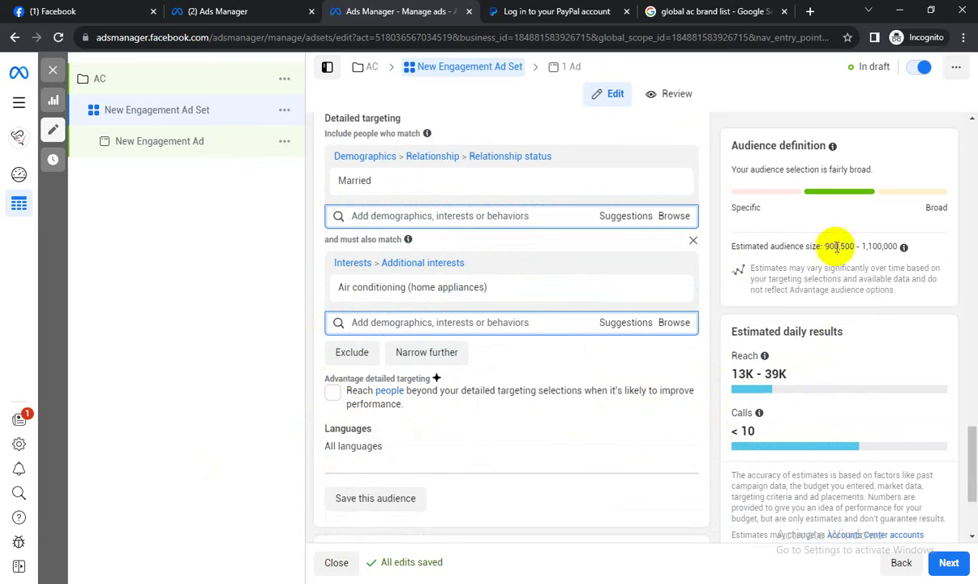
left_click(335, 393)
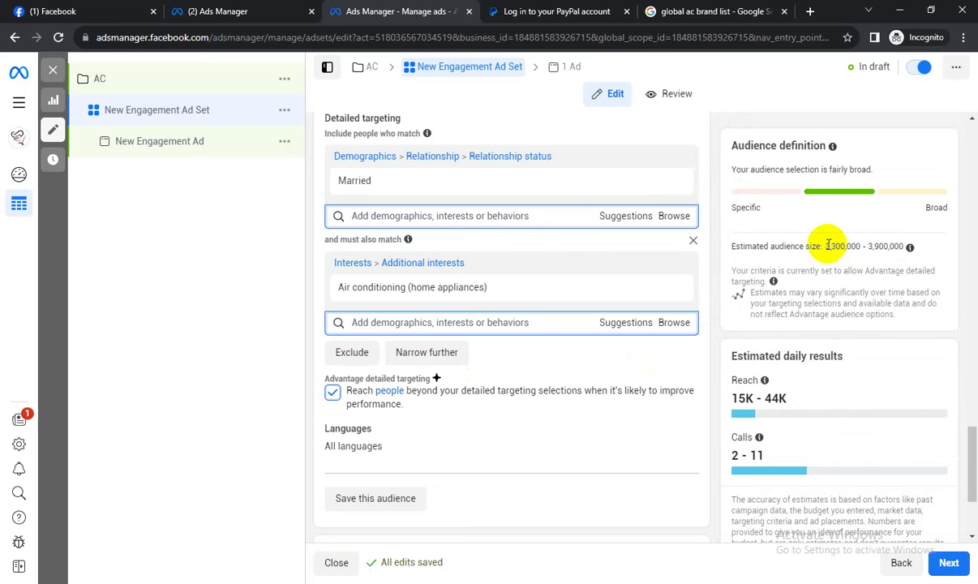
left_click(328, 394)
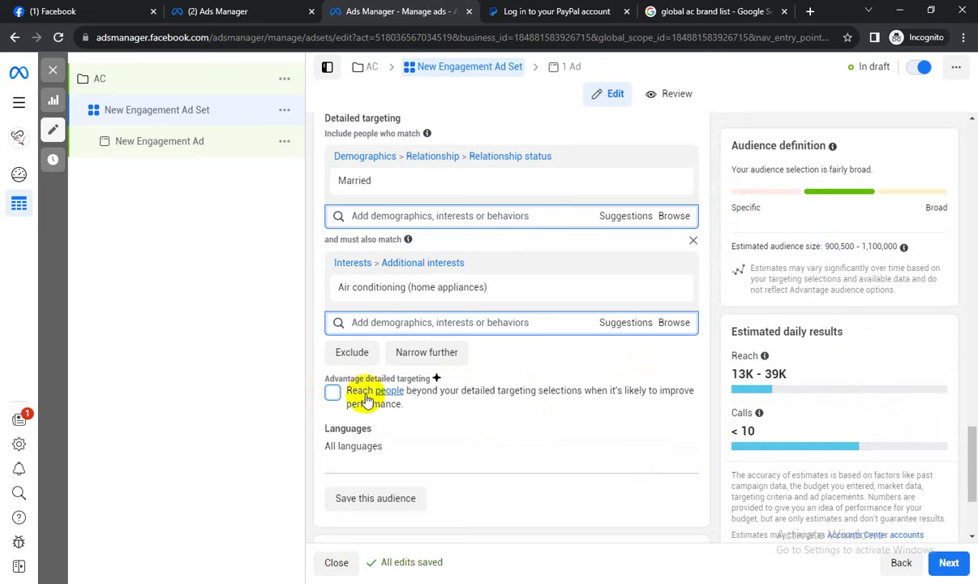
left_click(333, 394)
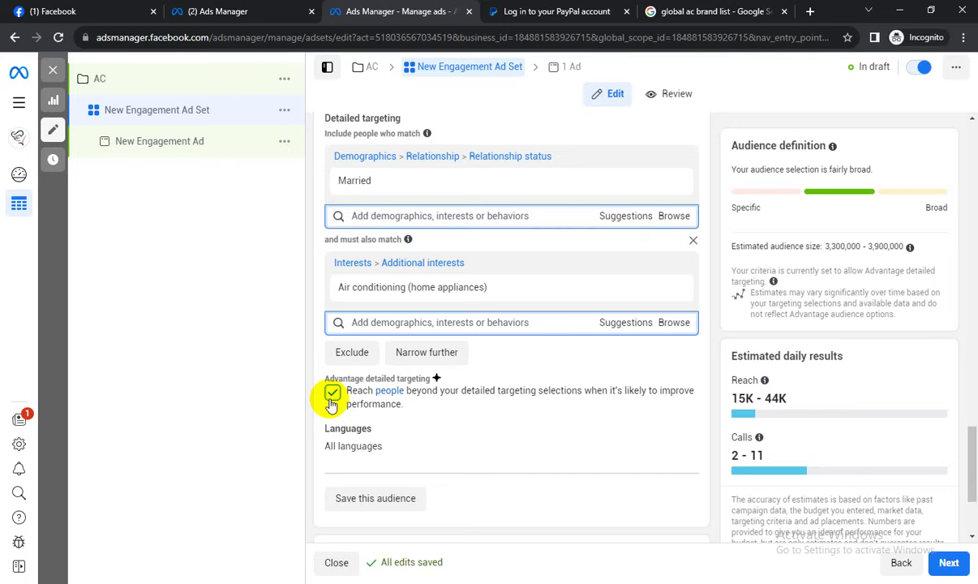
left_click(333, 394)
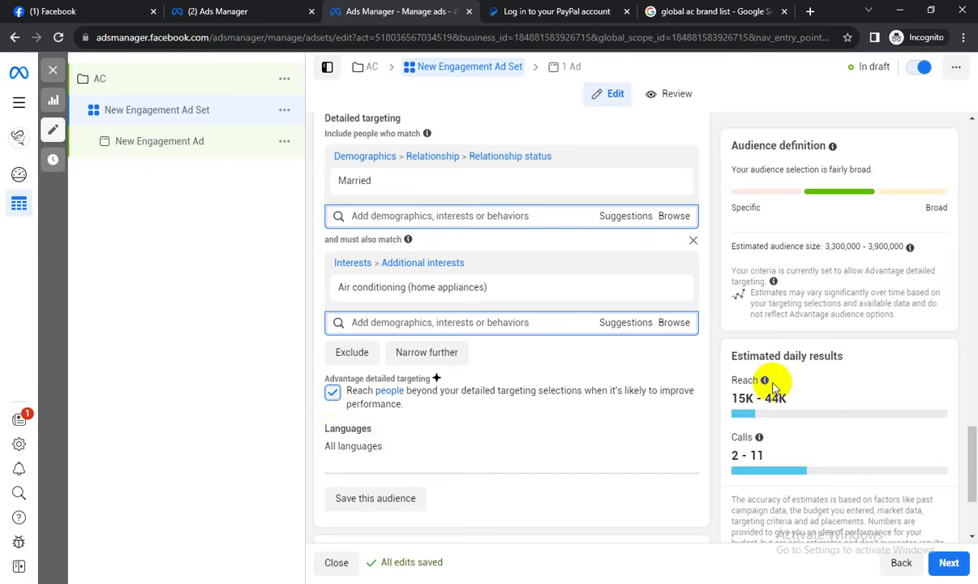
scroll(734, 355, "down", 2)
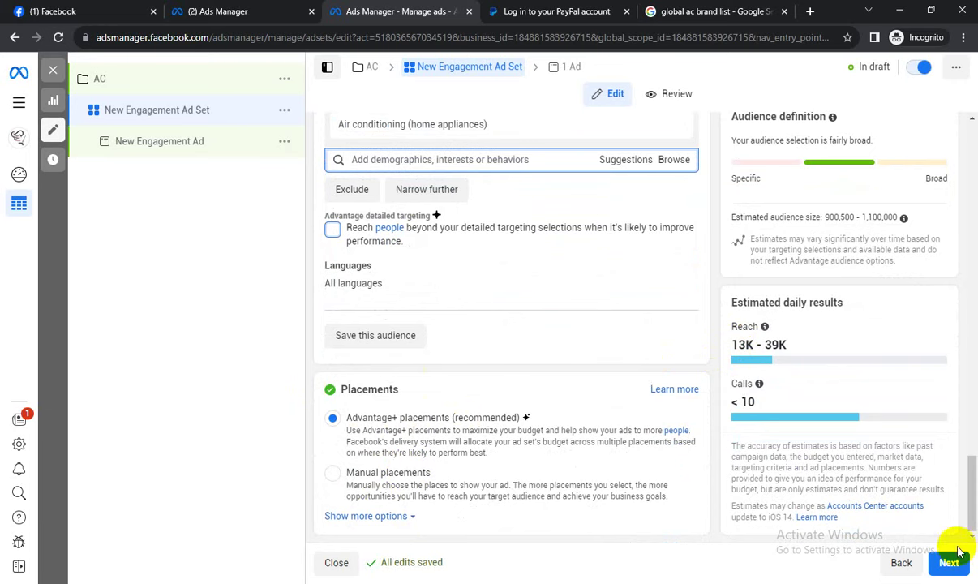
left_click(875, 583)
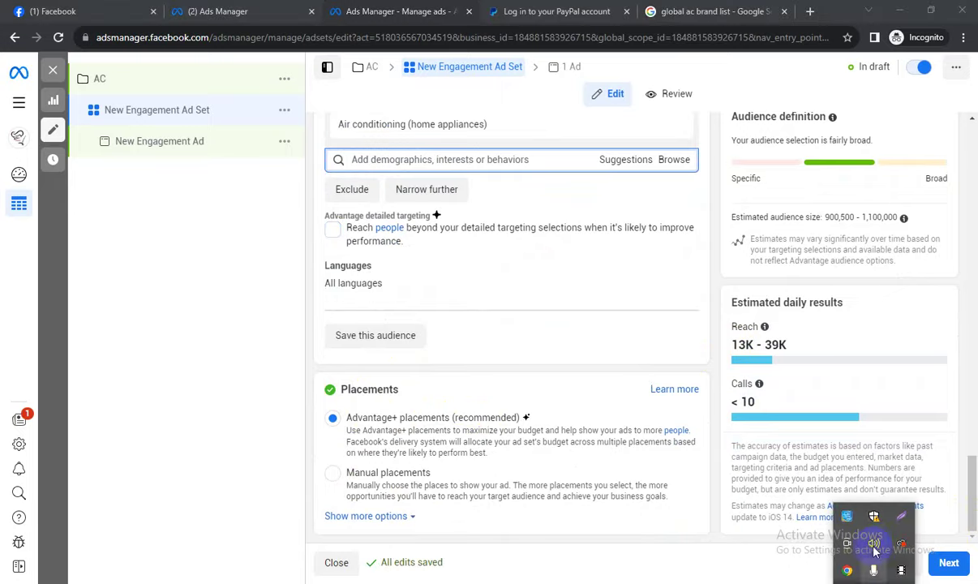
left_click(901, 516)
mouse_move(128, 2)
left_mouse_down()
mouse_move(831, 510)
mouse_move(896, 568)
left_mouse_up()
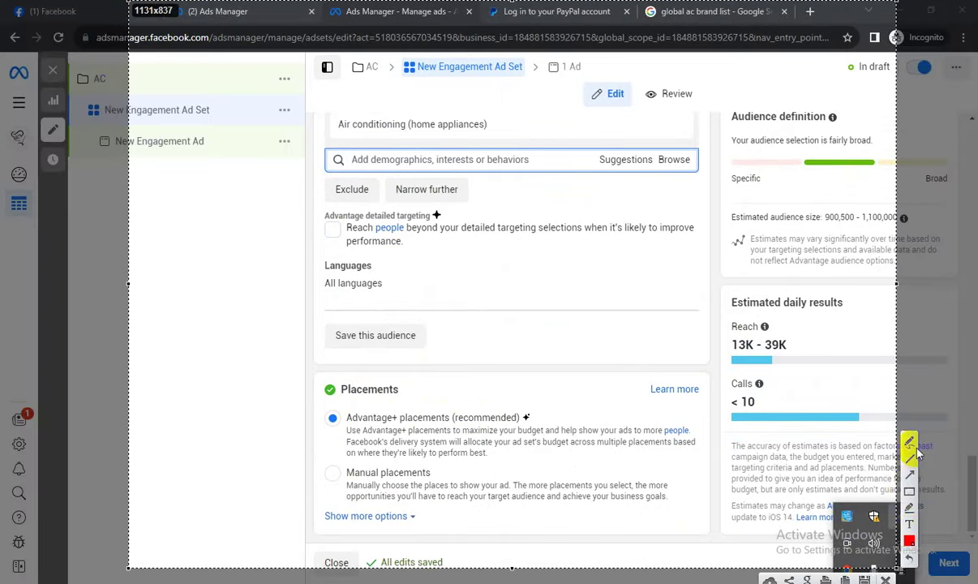
mouse_move(777, 100)
left_mouse_down()
mouse_move(880, 235)
mouse_move(873, 249)
left_mouse_up()
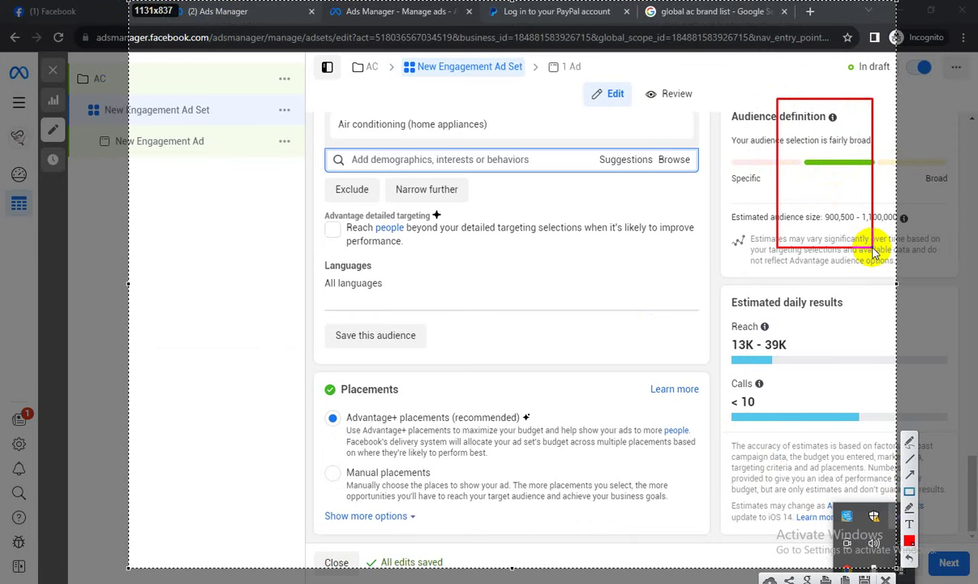
mouse_move(299, 193)
left_mouse_down()
mouse_move(637, 309)
mouse_move(643, 374)
left_mouse_up()
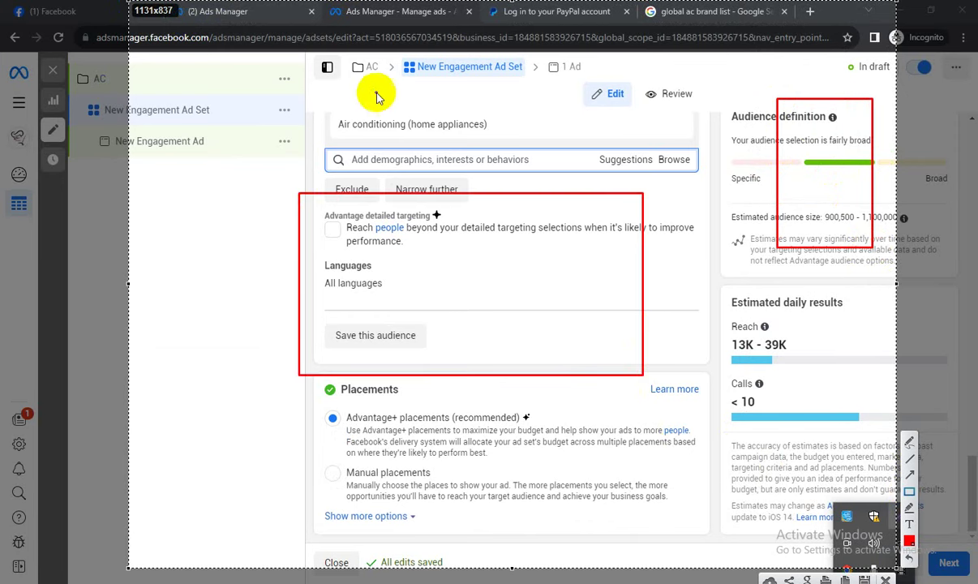
mouse_move(229, 54)
left_mouse_down()
mouse_move(381, 122)
mouse_move(442, 127)
left_mouse_up()
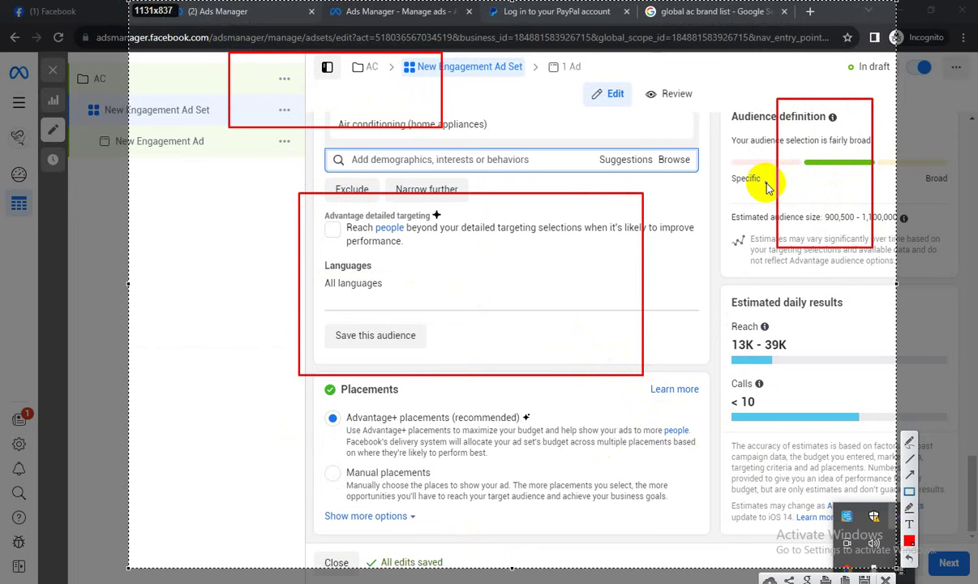
left_click(888, 579)
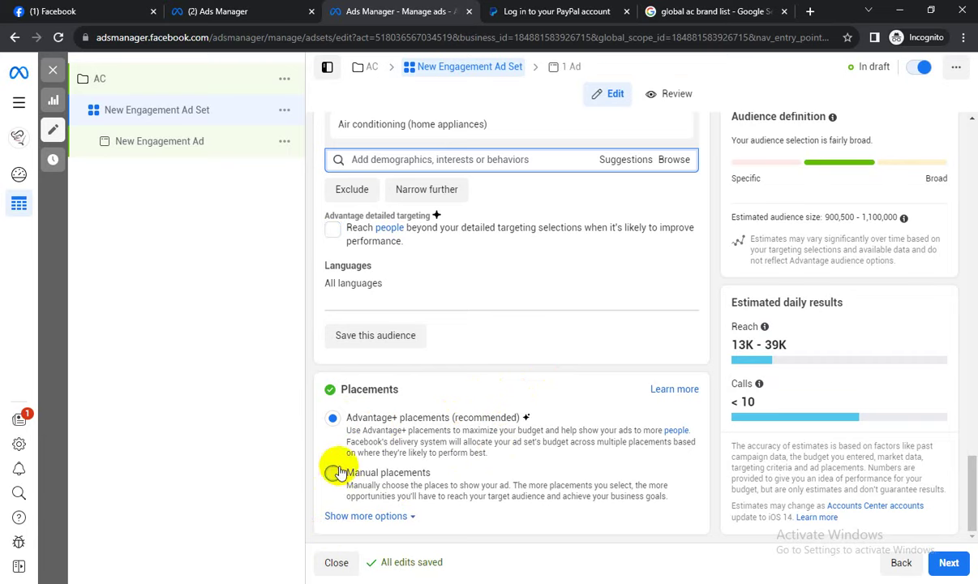
Toggle the Stories and Reels and Search results placements off and back on, keeping both ticked.
scroll(699, 349, "down", 4)
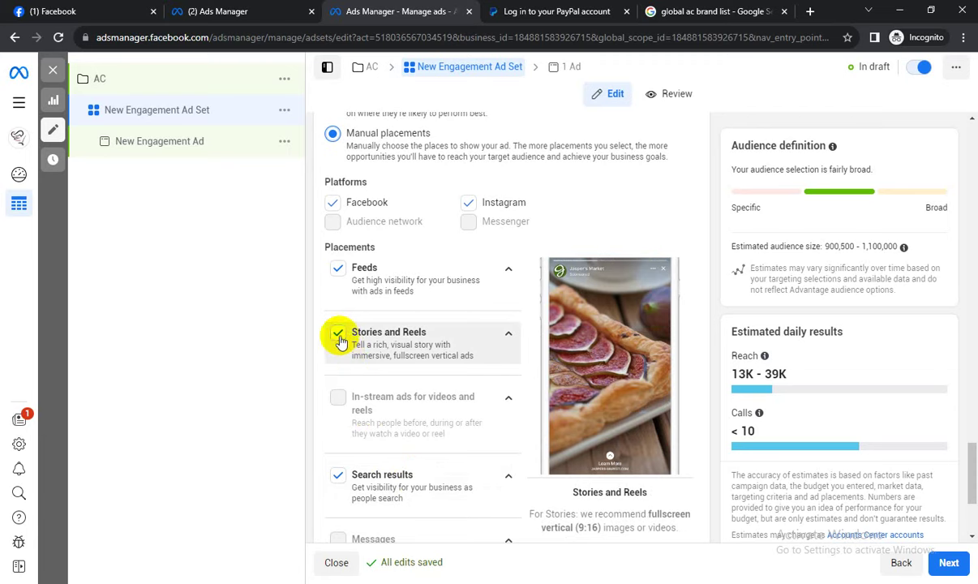
left_click(339, 334)
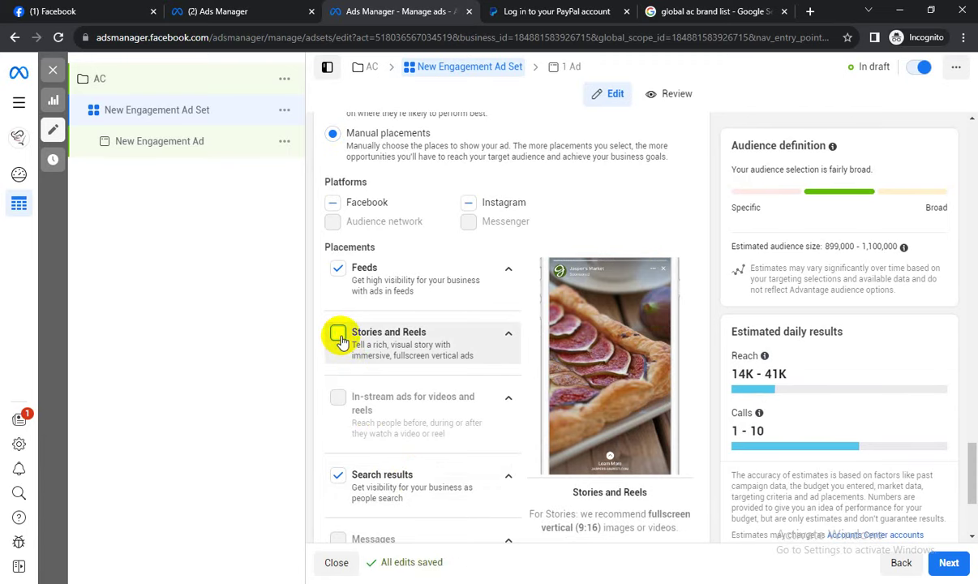
scroll(339, 332, "down", 1)
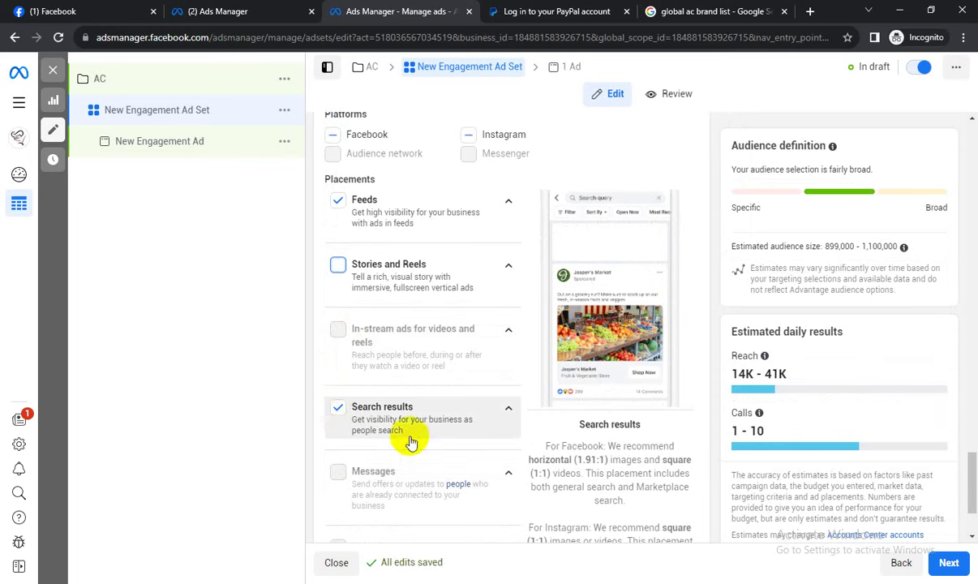
left_click(337, 412)
left_click(338, 412)
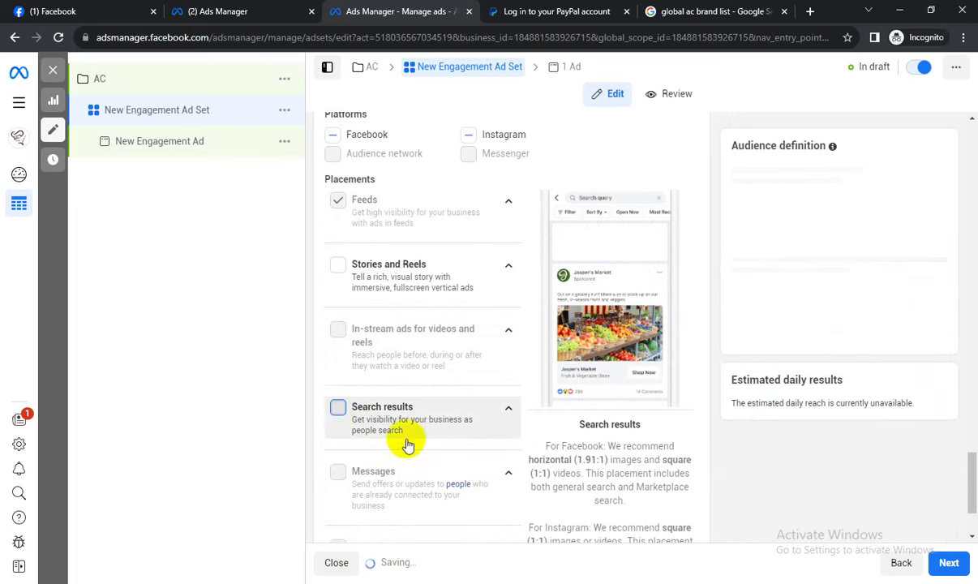
scroll(406, 438, "down", 2)
scroll(385, 324, "up", 4)
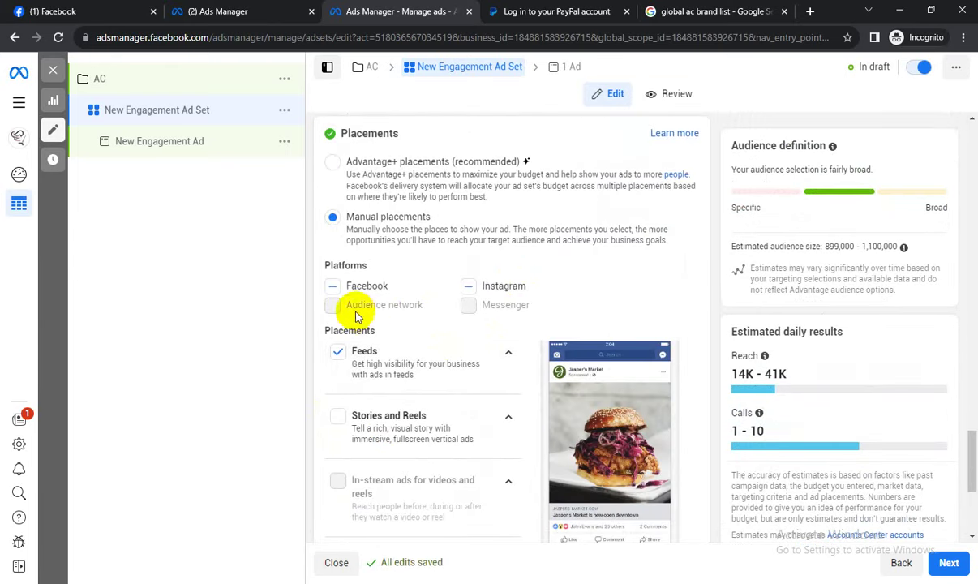
left_click(337, 416)
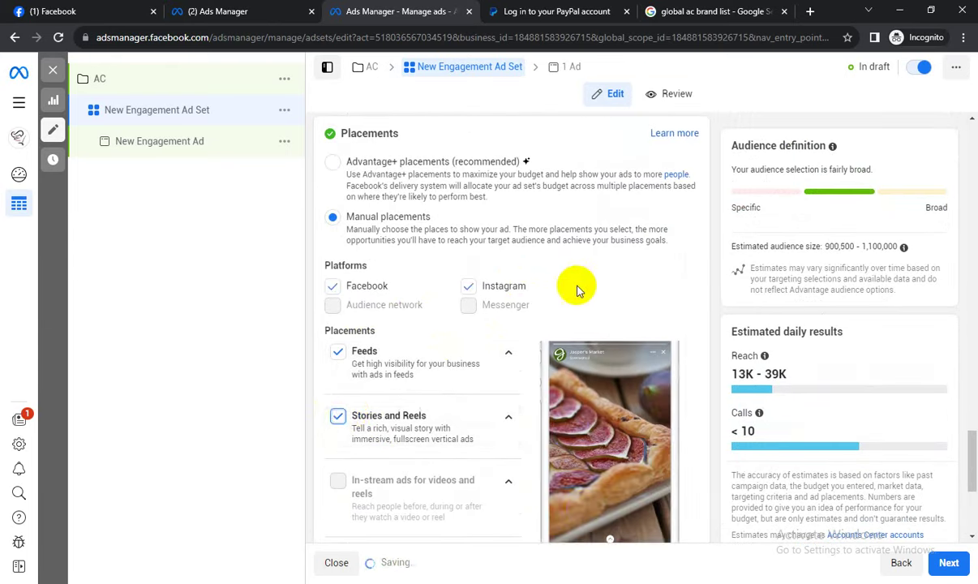
scroll(593, 302, "down", 3)
scroll(594, 304, "up", 1)
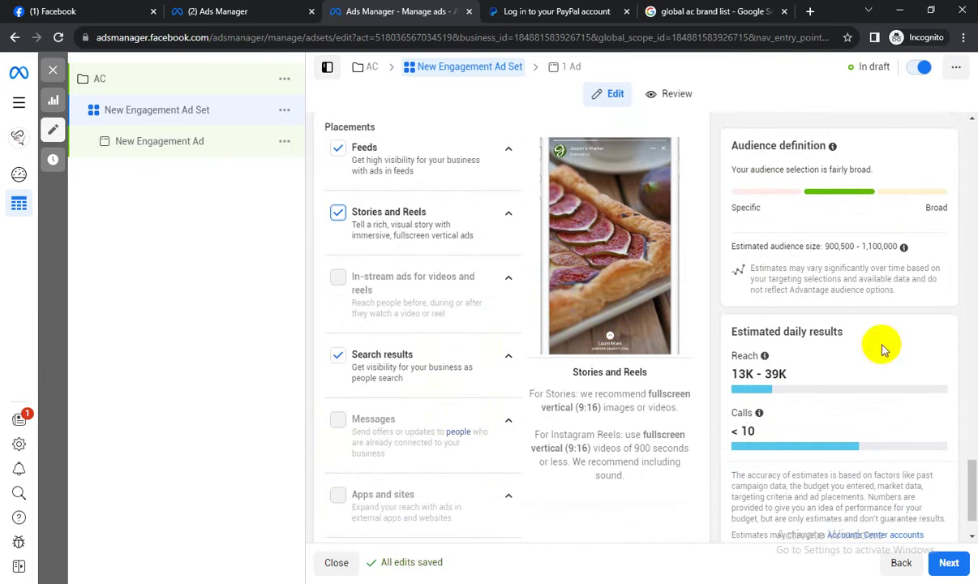
left_click(892, 583)
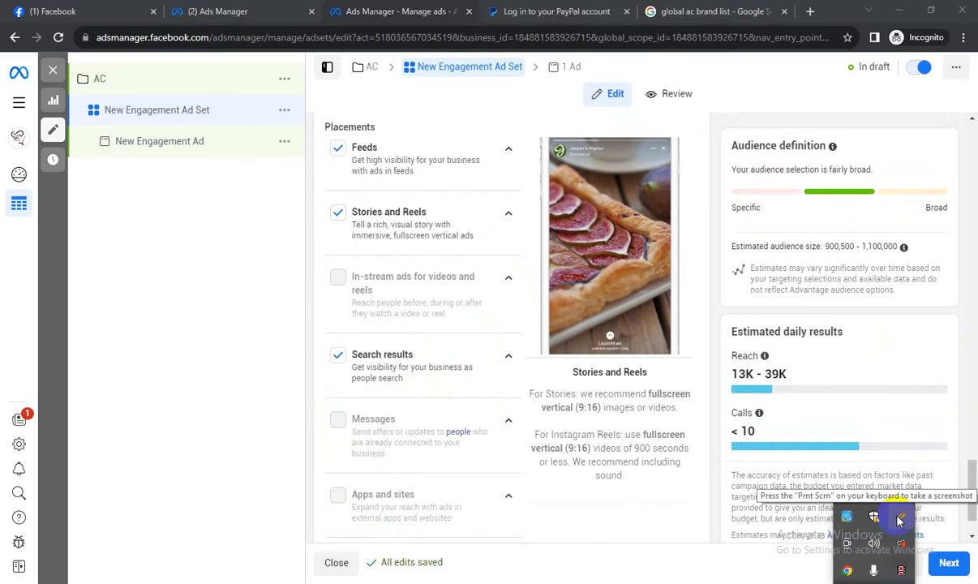
Capture the Audience definition panel in Lightshot, mark it in red, then discard it.
left_click(899, 522)
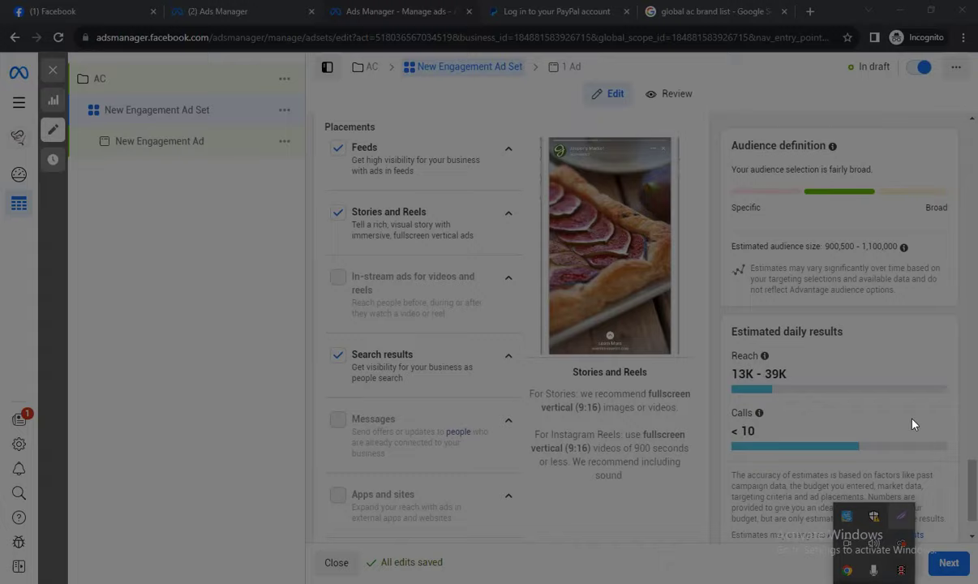
left_click_drag(725, 126, 928, 320)
left_click(940, 193)
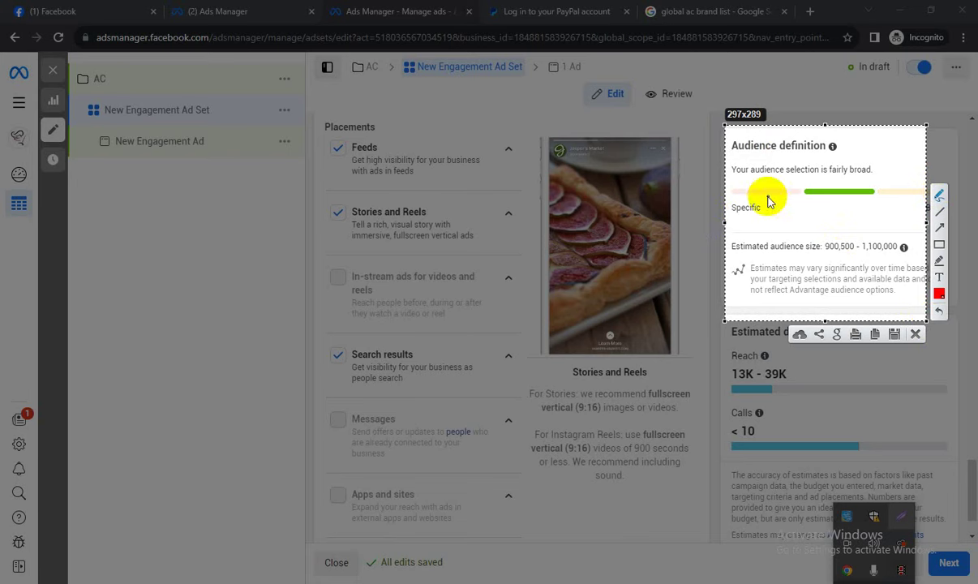
left_click_drag(787, 204, 804, 235)
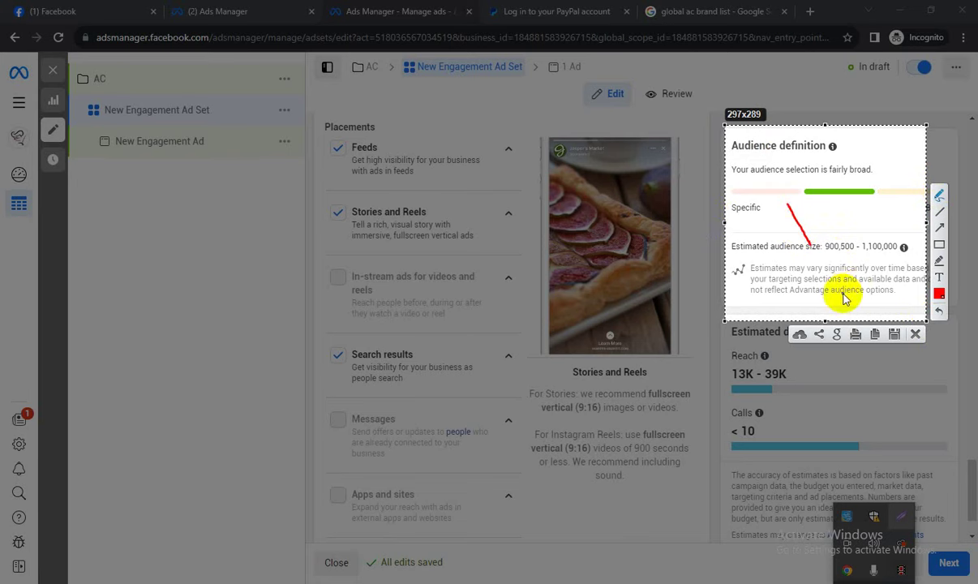
left_click(914, 333)
Switch the ad set's placements to Advantage+ placements.
scroll(954, 495, "down", 1)
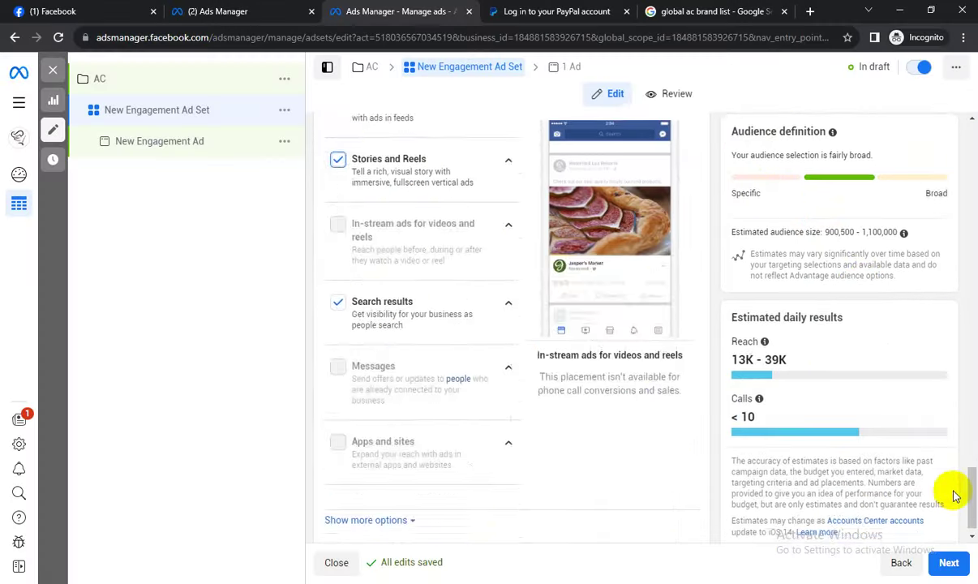
scroll(637, 300, "up", 4)
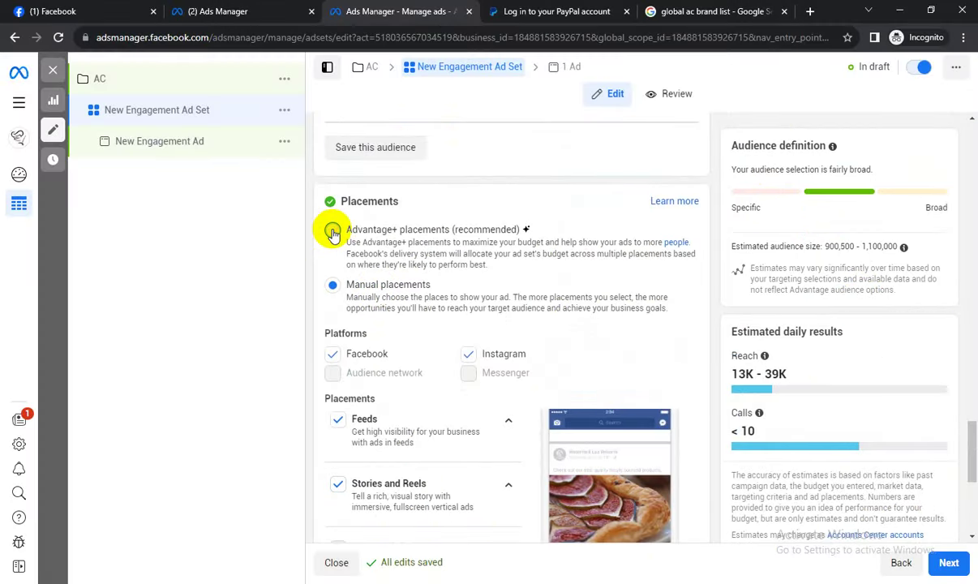
left_click(333, 233)
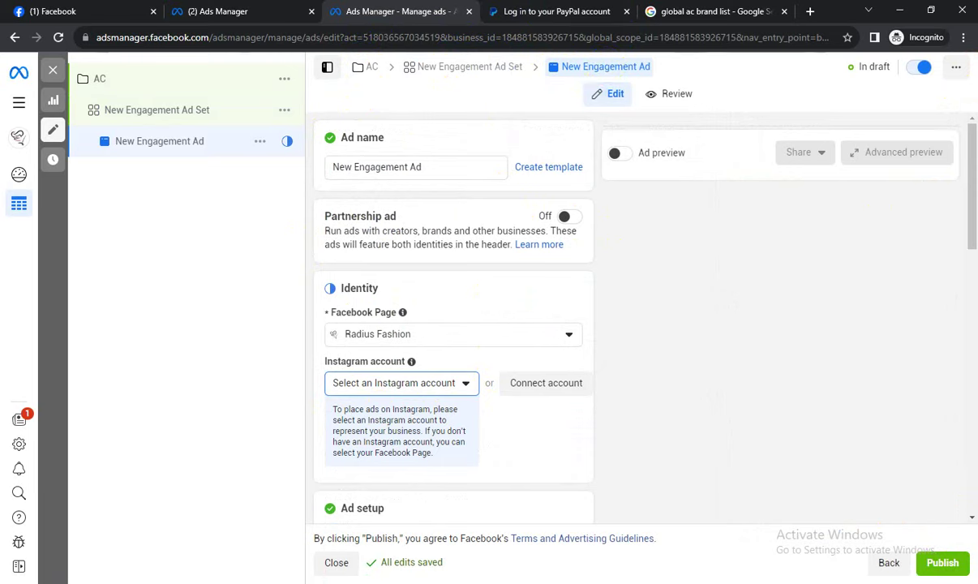
Capture the page-top breadcrumb in Lightshot and circle the AC campaign and New Engagement Ad Set.
left_click(901, 516)
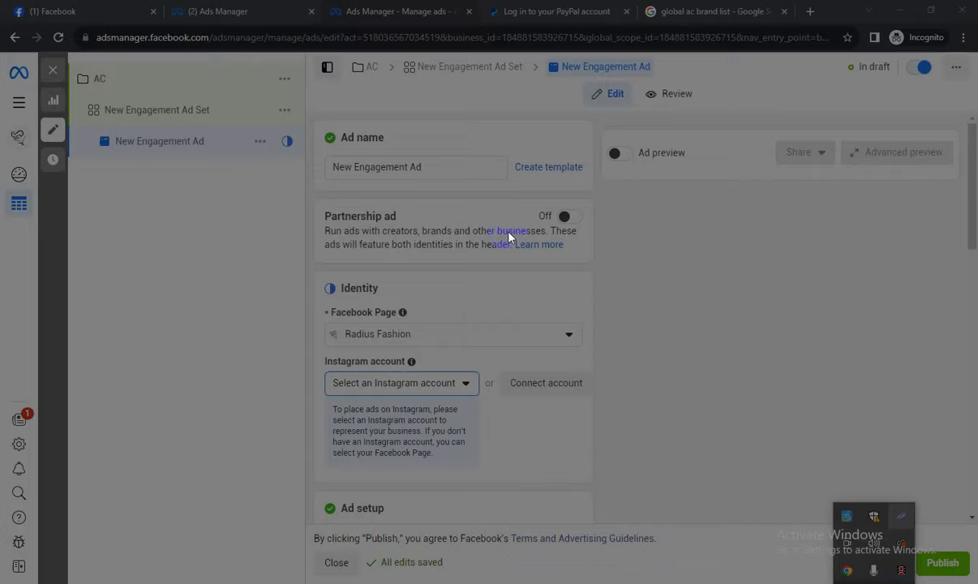
left_click_drag(309, 28, 754, 117)
left_click(765, 11)
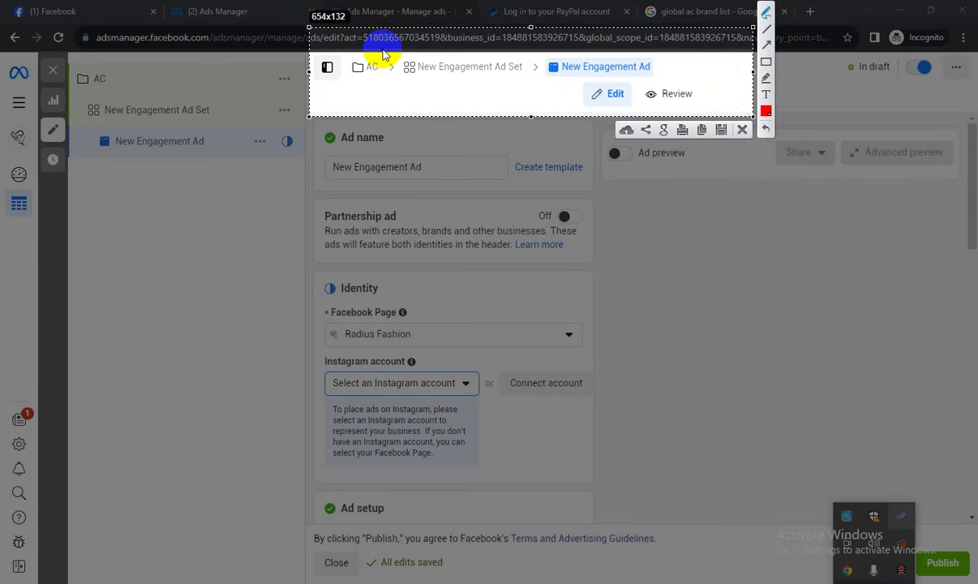
mouse_move(375, 49)
left_mouse_down()
mouse_move(372, 60)
mouse_move(378, 49)
mouse_move(448, 37)
left_mouse_up()
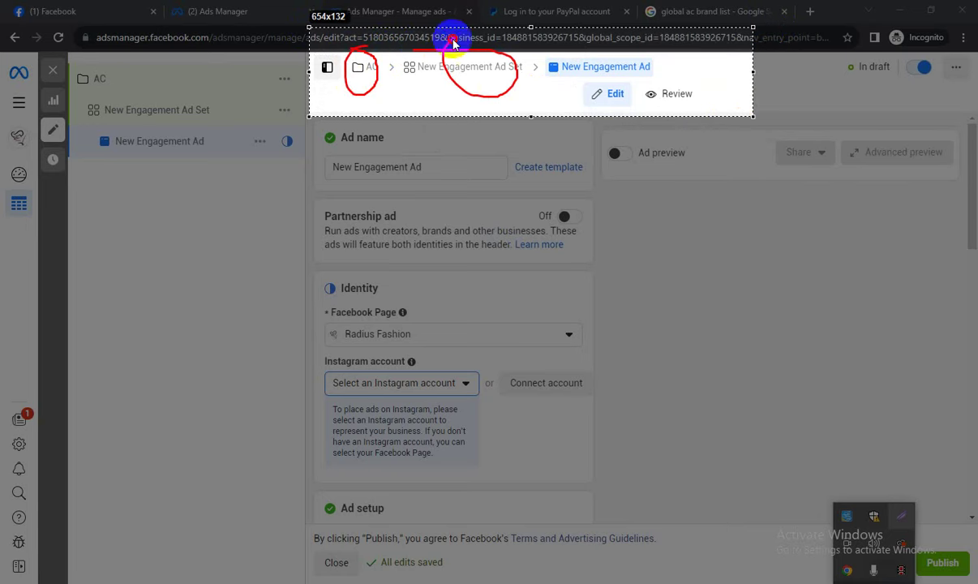
mouse_move(555, 51)
left_mouse_down()
mouse_move(658, 57)
mouse_move(635, 98)
mouse_move(626, 38)
mouse_move(623, 51)
left_mouse_up()
Dismiss the capture and check the Facebook Page list, keeping Radius Fashion.
left_click(742, 130)
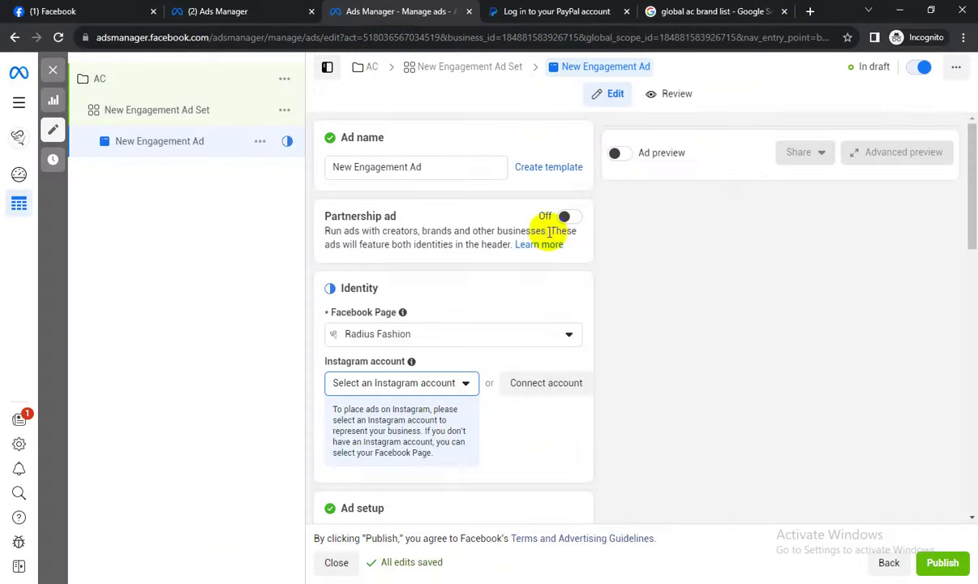
scroll(549, 248, "down", 1)
left_click(370, 267)
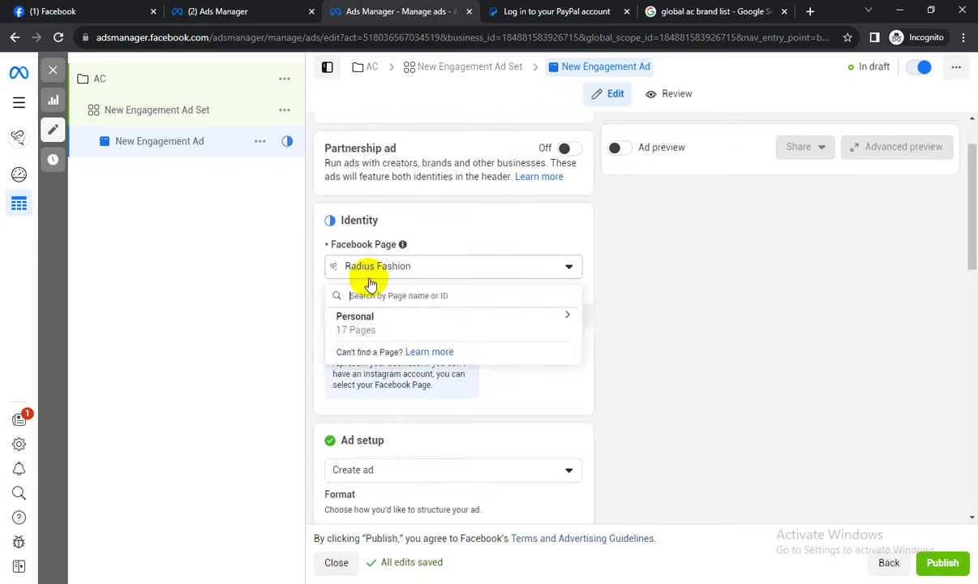
left_click(603, 276)
Review the ad setup choices keeping Create ad, then show the Add media options.
scroll(628, 271, "down", 4)
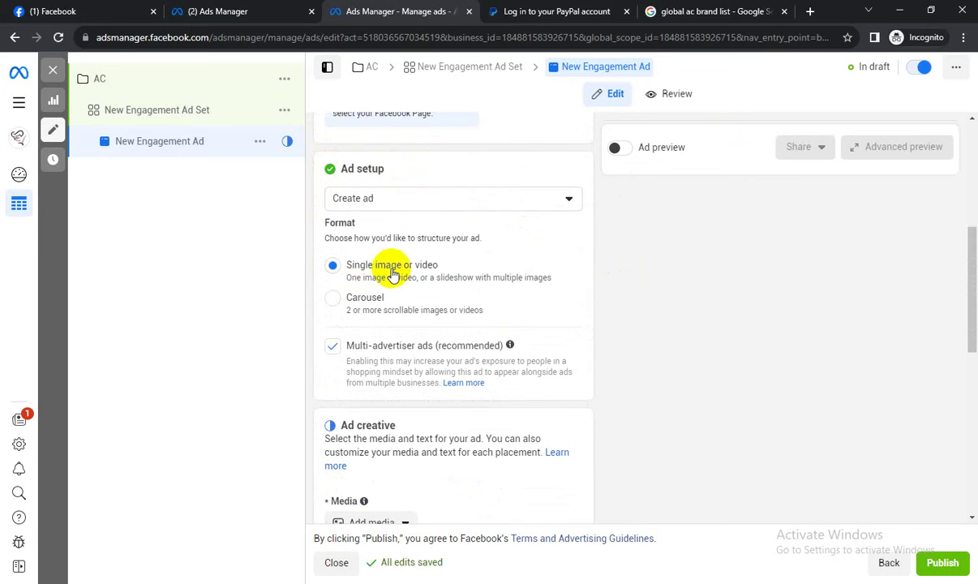
left_click(414, 197)
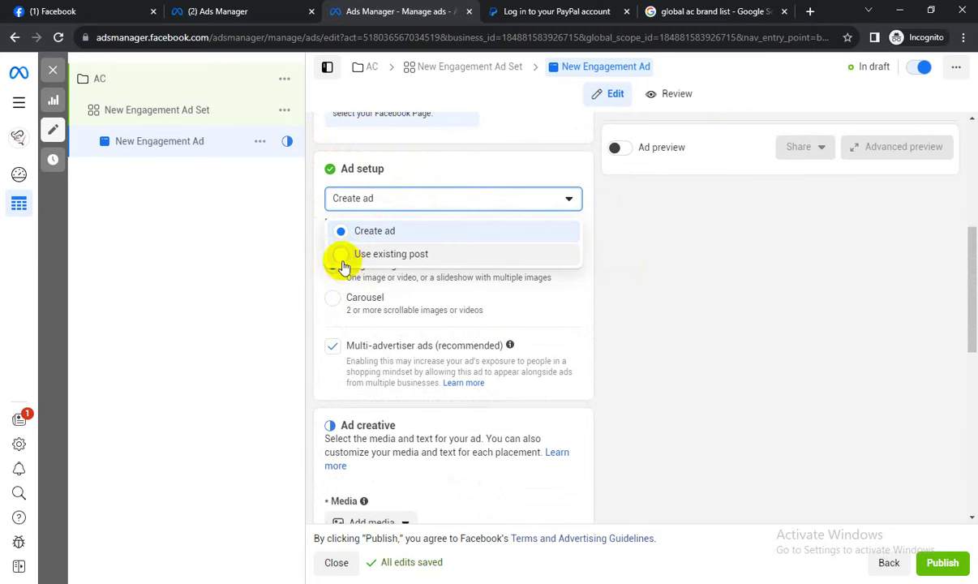
left_click(676, 273)
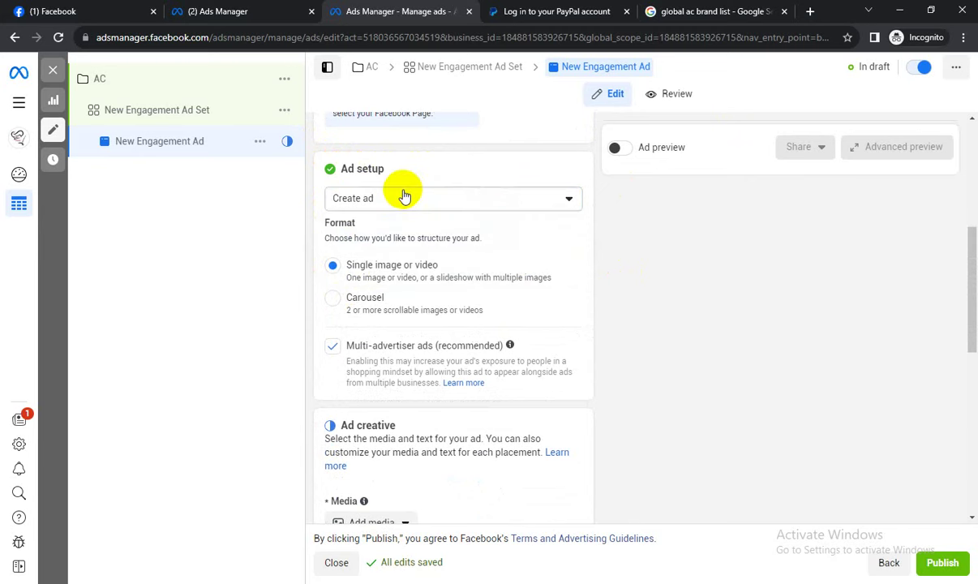
left_click(380, 205)
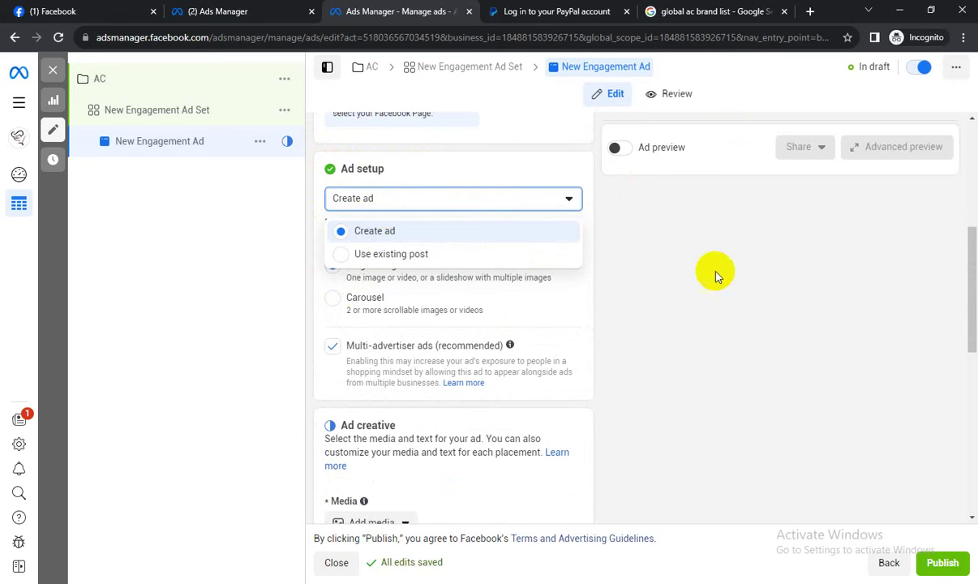
left_click(694, 292)
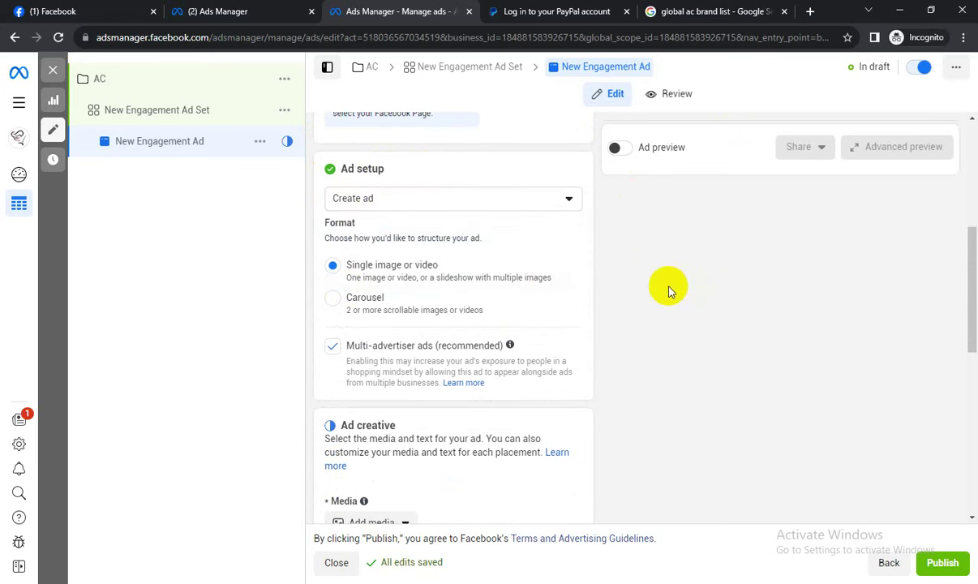
scroll(659, 288, "down", 1)
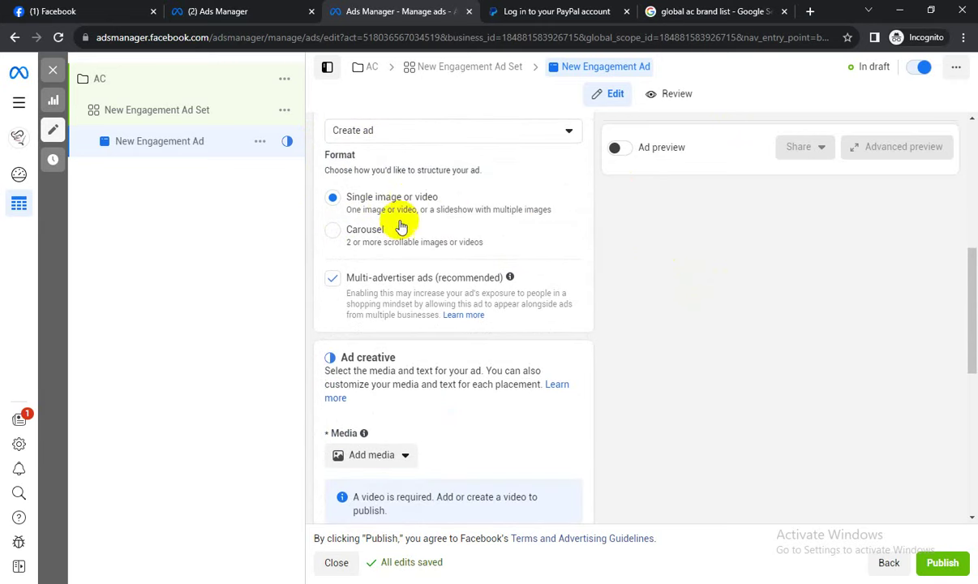
scroll(688, 247, "down", 2)
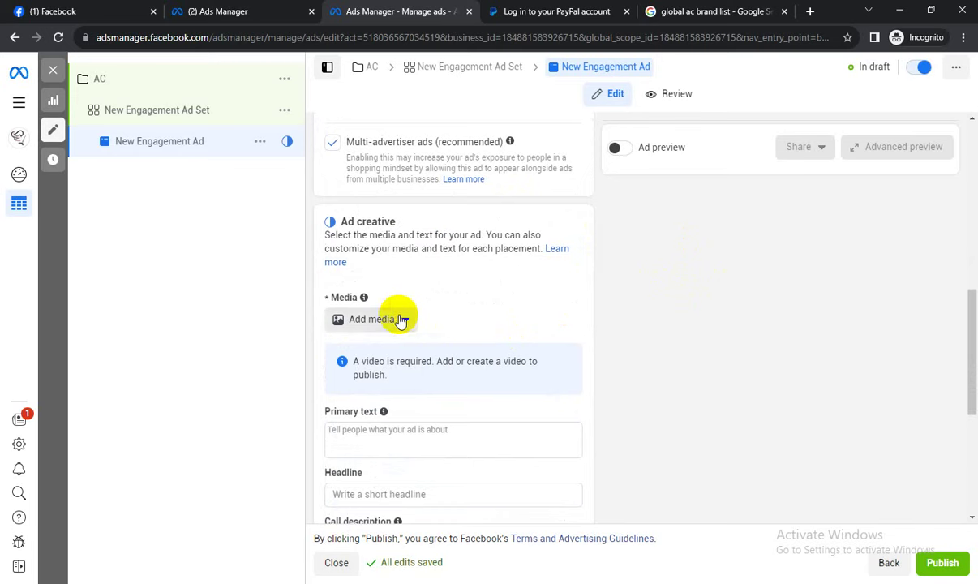
left_click(400, 322)
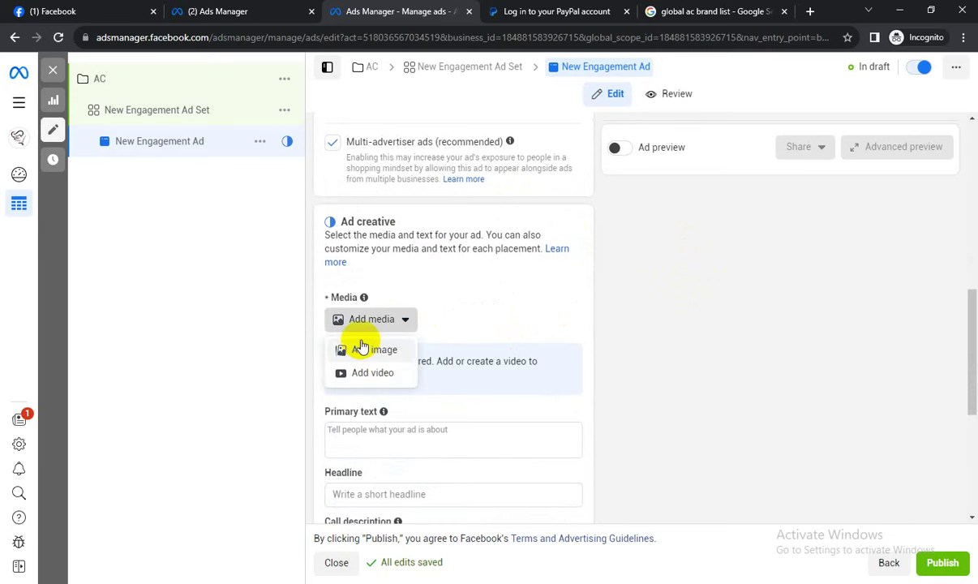
Upload the corporate business-card image from Downloads as the ad's image, allowing media enhancements.
left_click(375, 349)
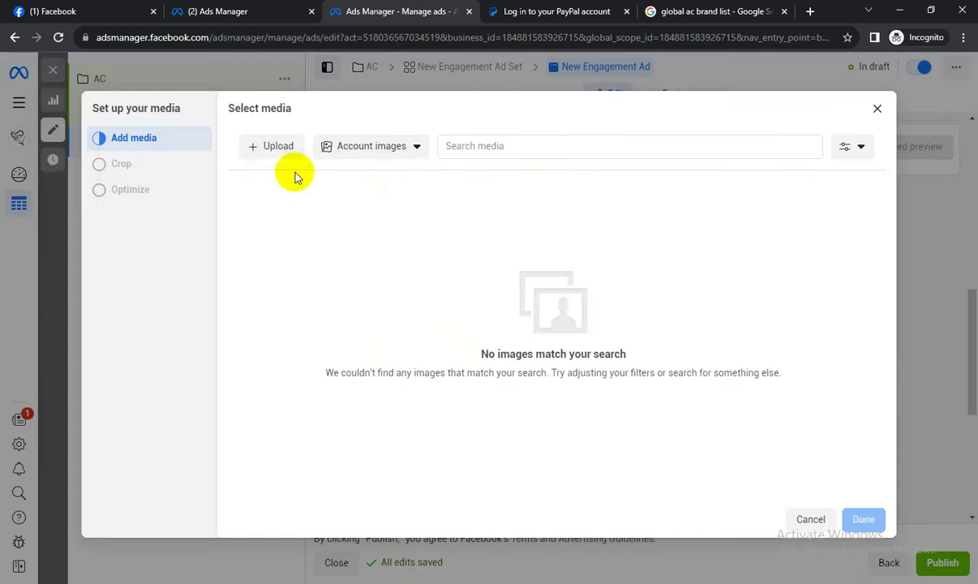
left_click(271, 149)
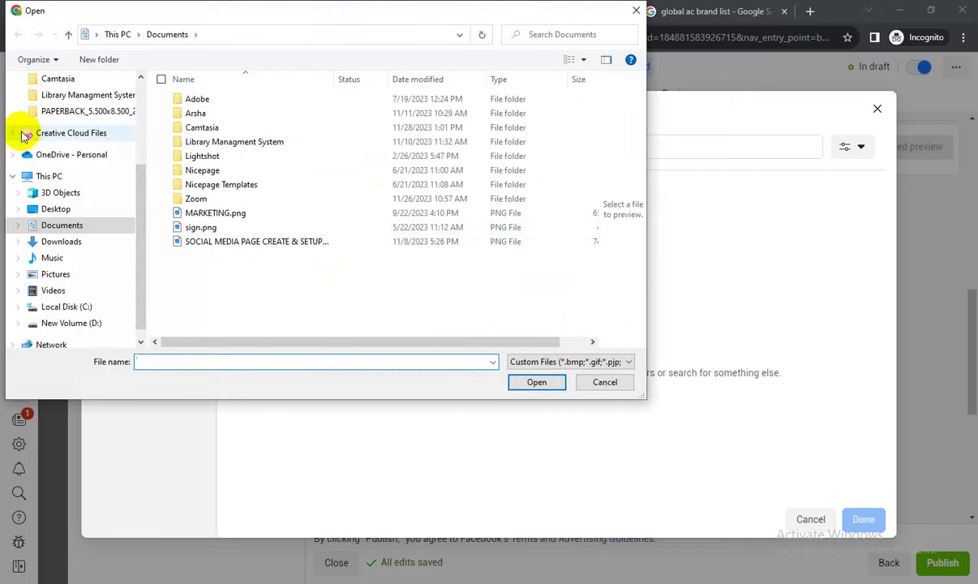
left_click(60, 241)
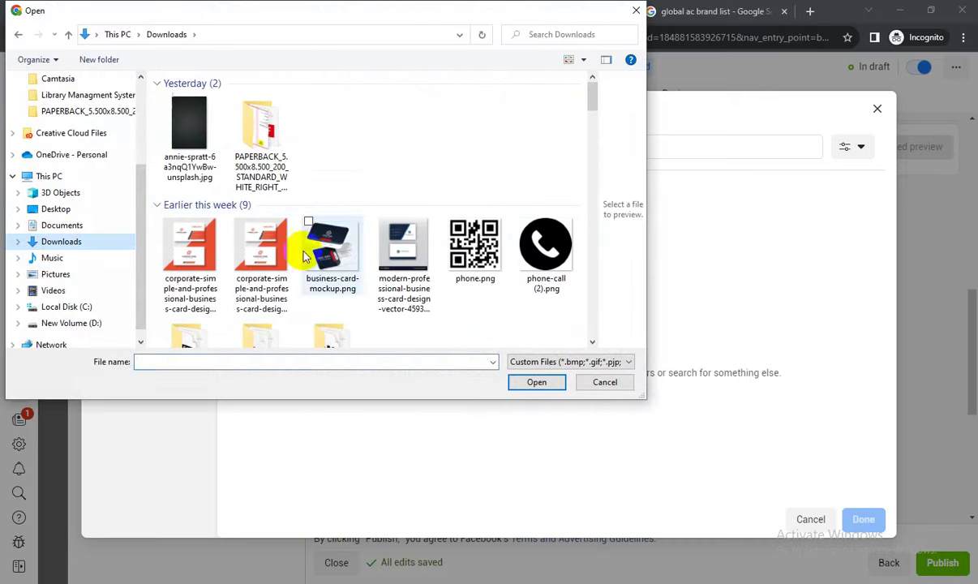
left_click(261, 245)
left_click(558, 382)
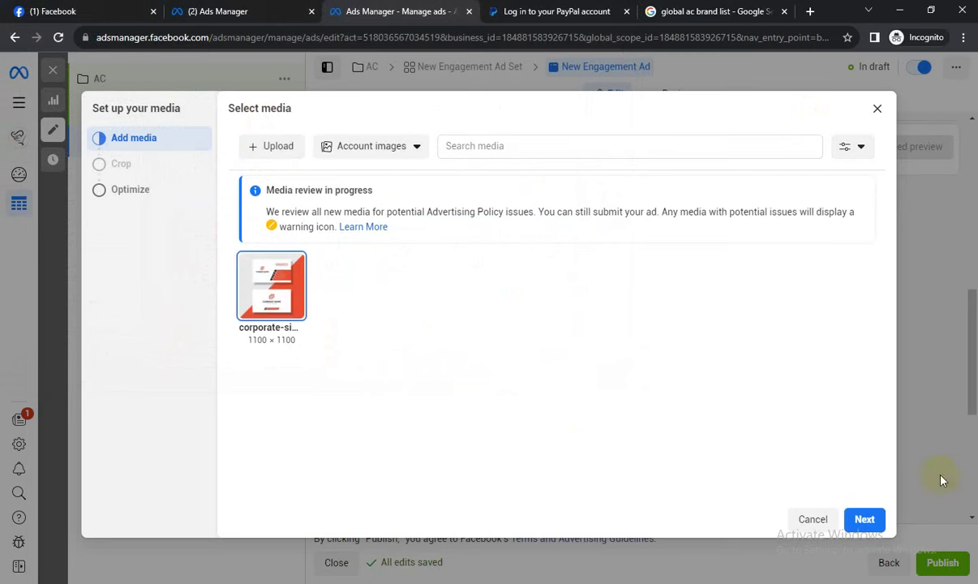
left_click(865, 519)
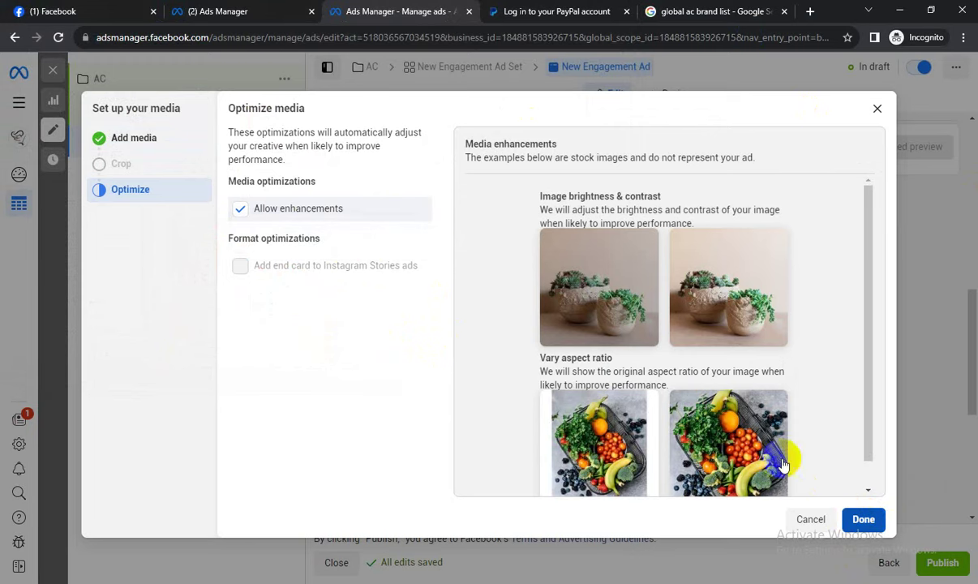
key("Return")
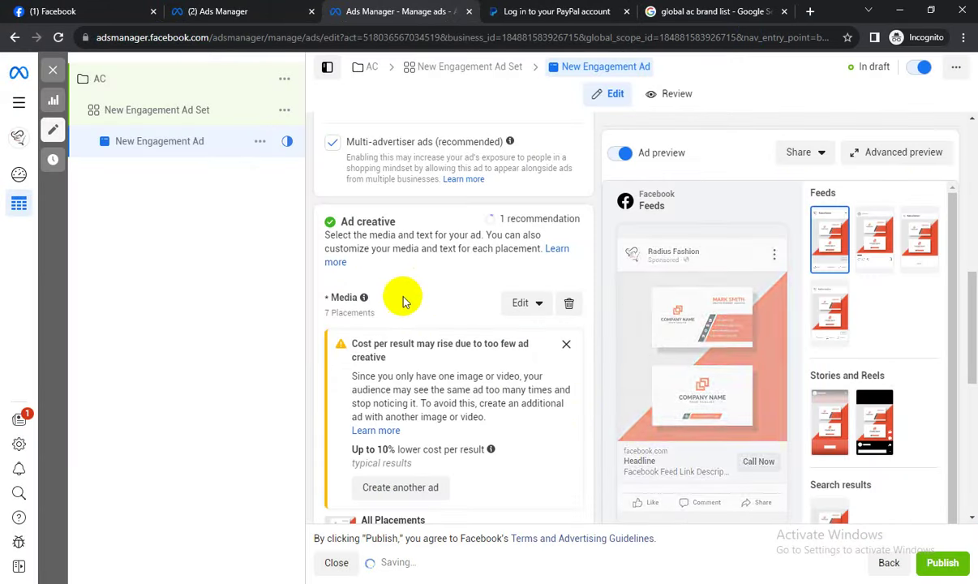
Paste the tip sentence about multiple text options into the ad's Primary text.
scroll(404, 306, "down", 1)
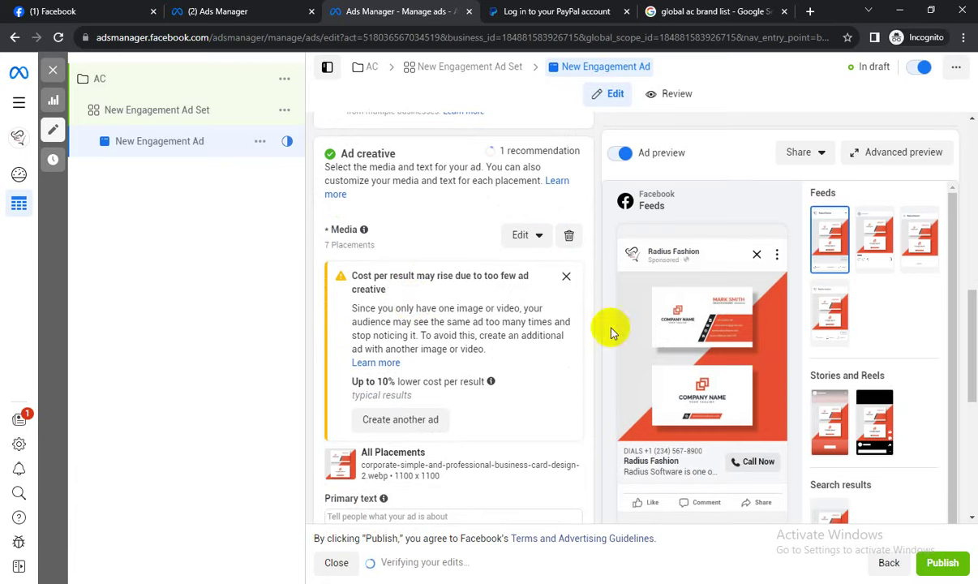
scroll(429, 268, "up", 4)
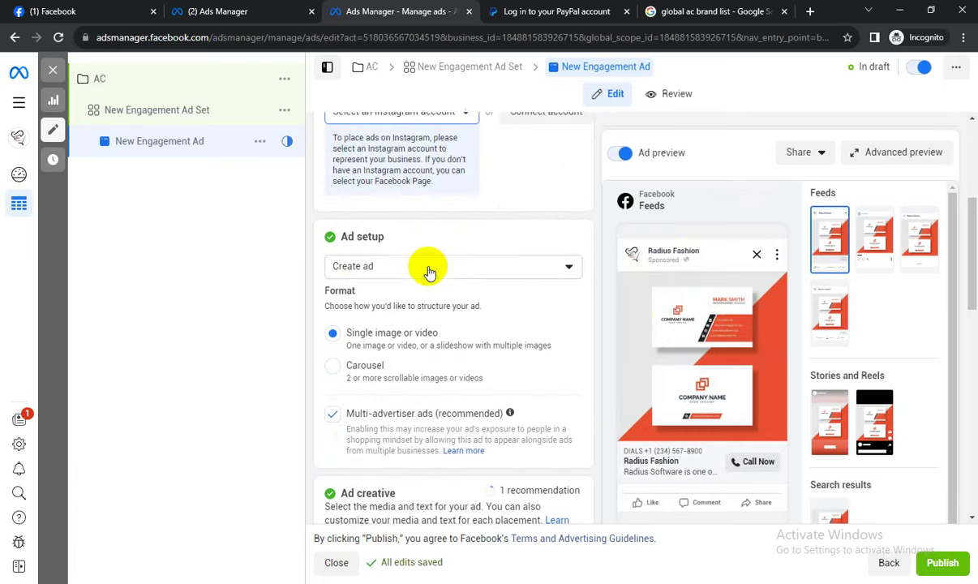
scroll(428, 268, "down", 6)
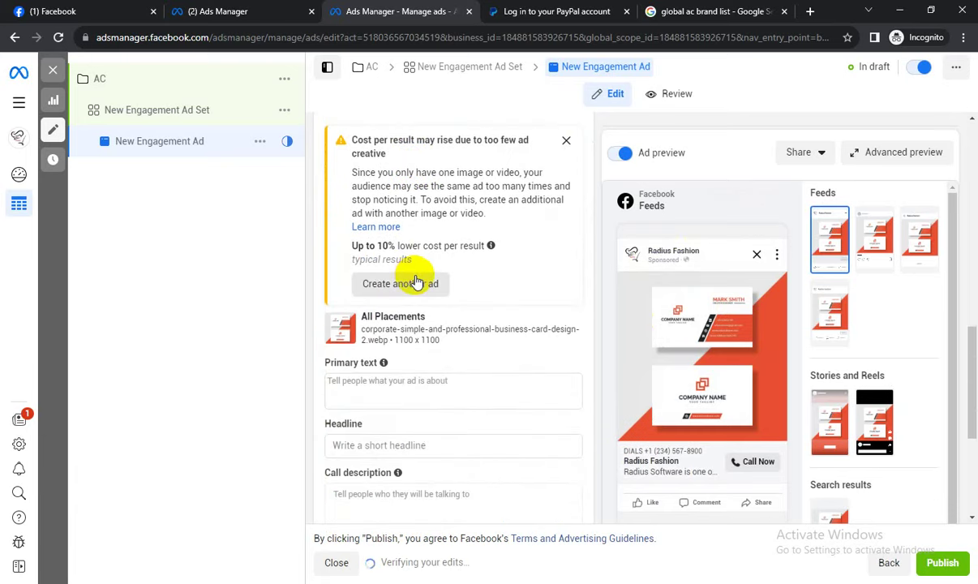
scroll(416, 281, "down", 2)
left_click(386, 249)
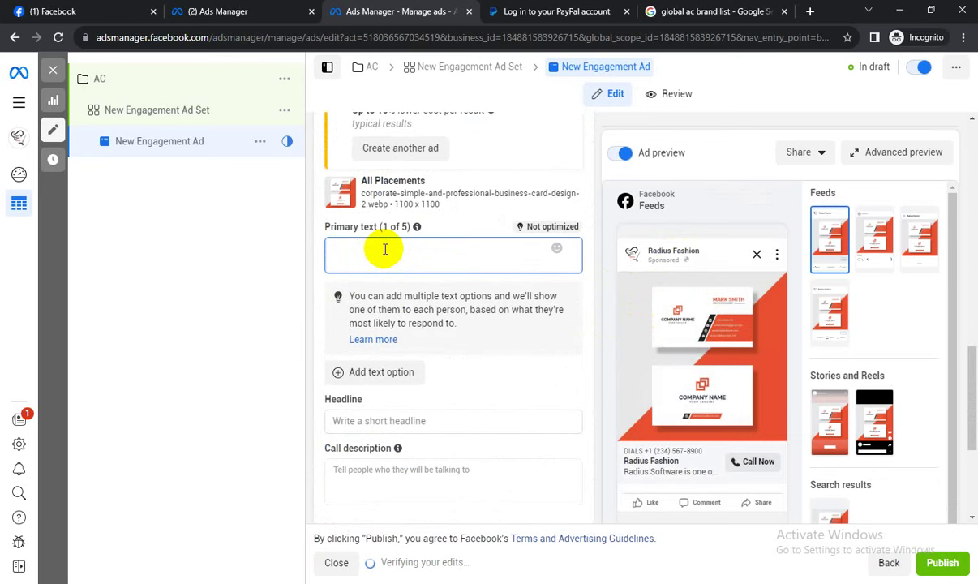
left_click_drag(458, 324, 347, 298)
key("ctrl+c")
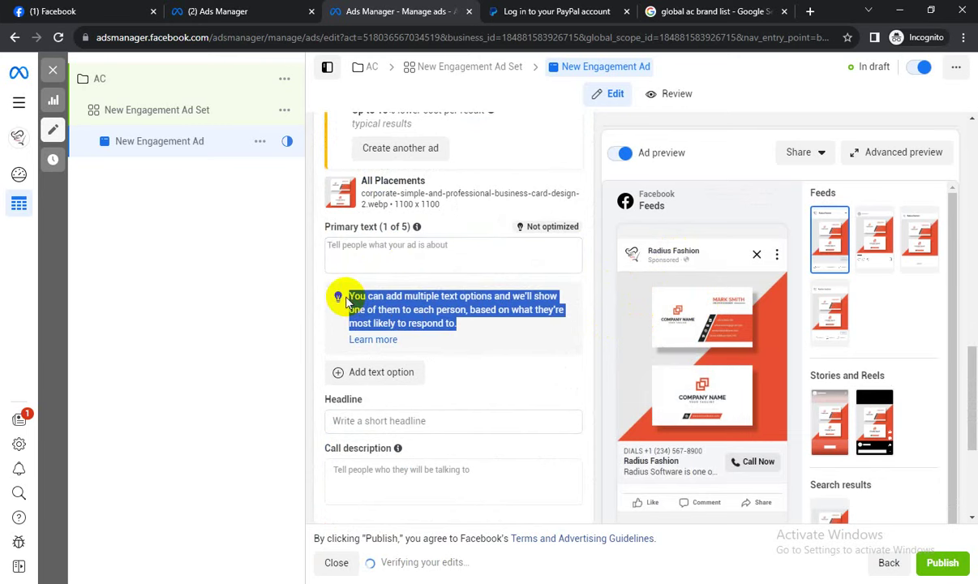
left_click(365, 247)
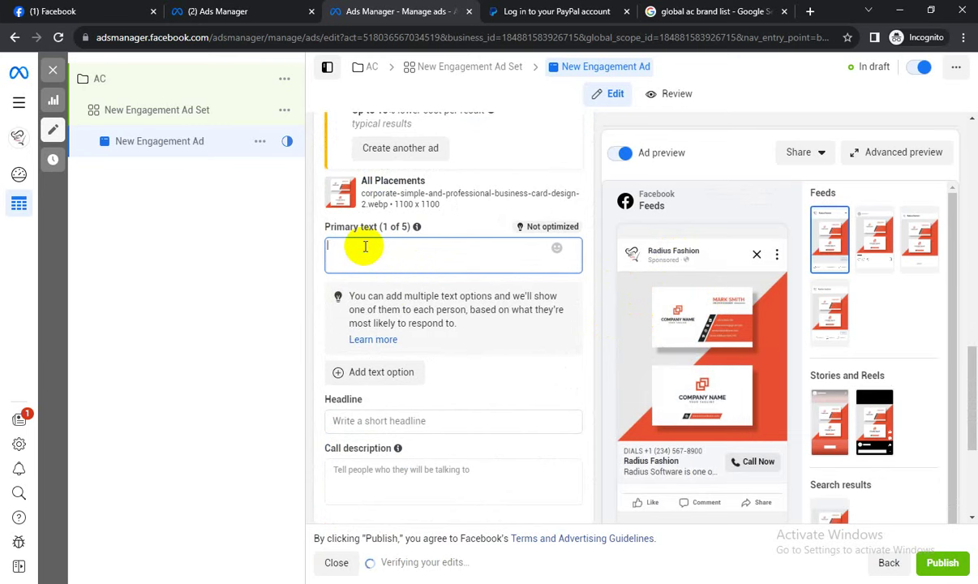
key("ctrl+v")
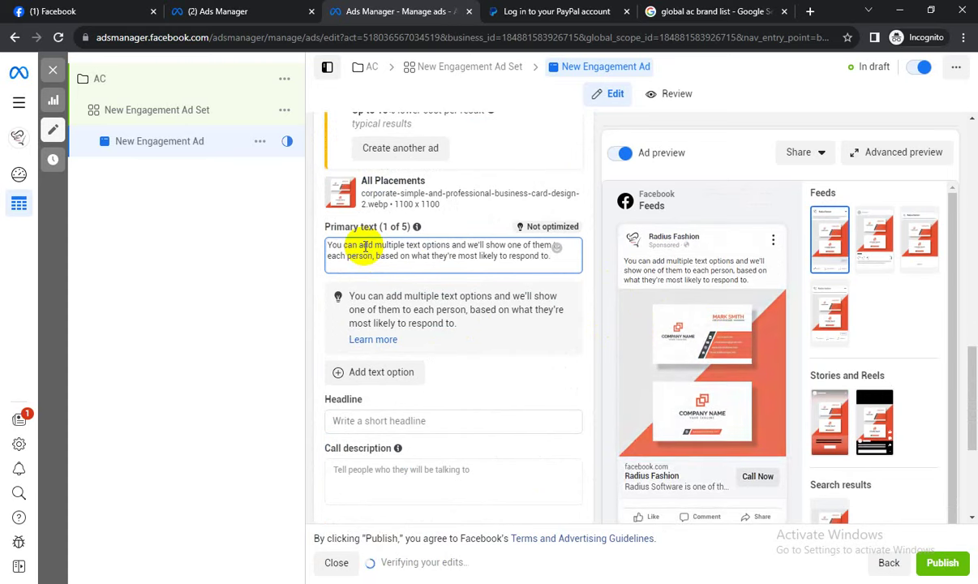
Enter the headline 'instalmment facilitieds', removing the stray trailing letter.
scroll(390, 273, "down", 1)
scroll(390, 274, "down", 1)
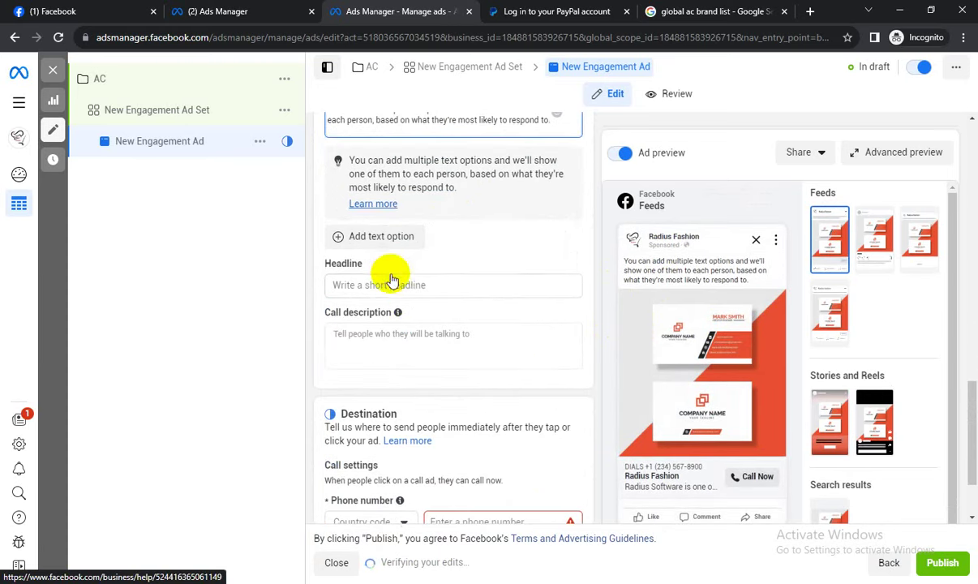
left_click(359, 289)
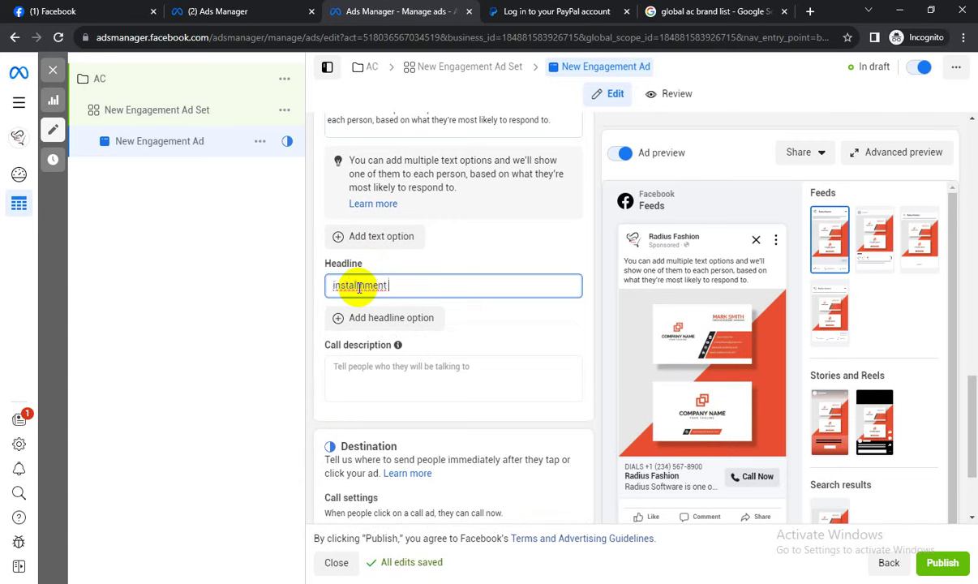
type("instalmment facil")
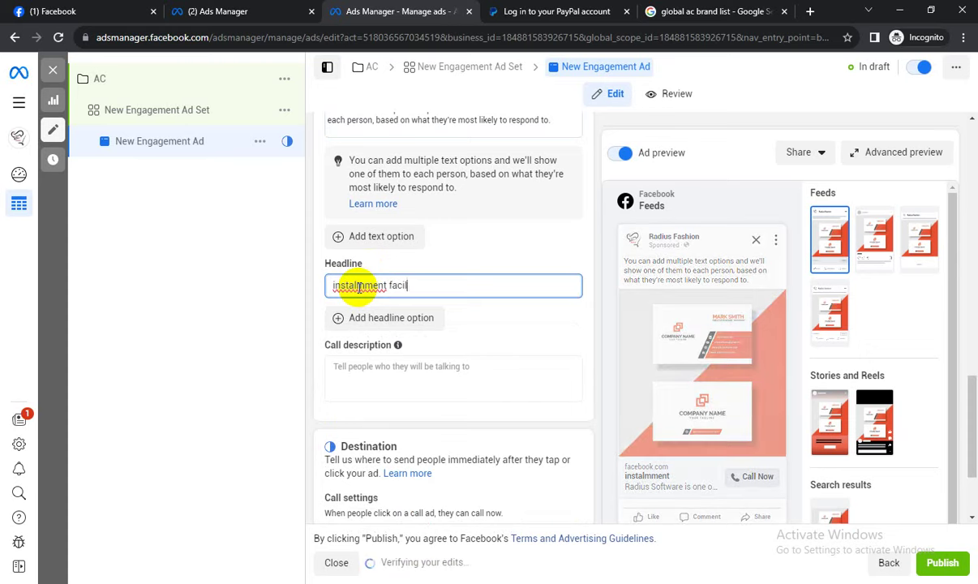
type("itiedsz")
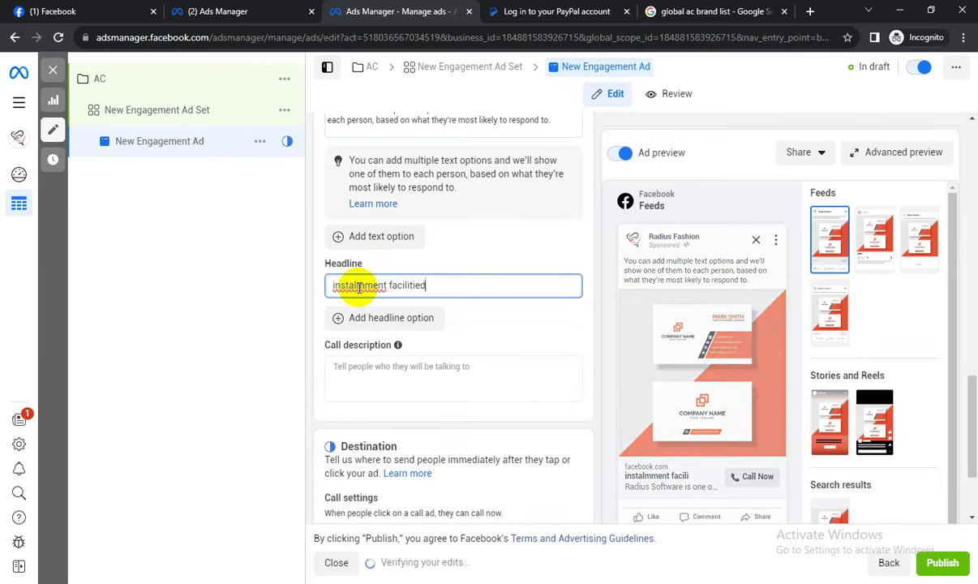
key("BackSpace")
key("BackSpace")
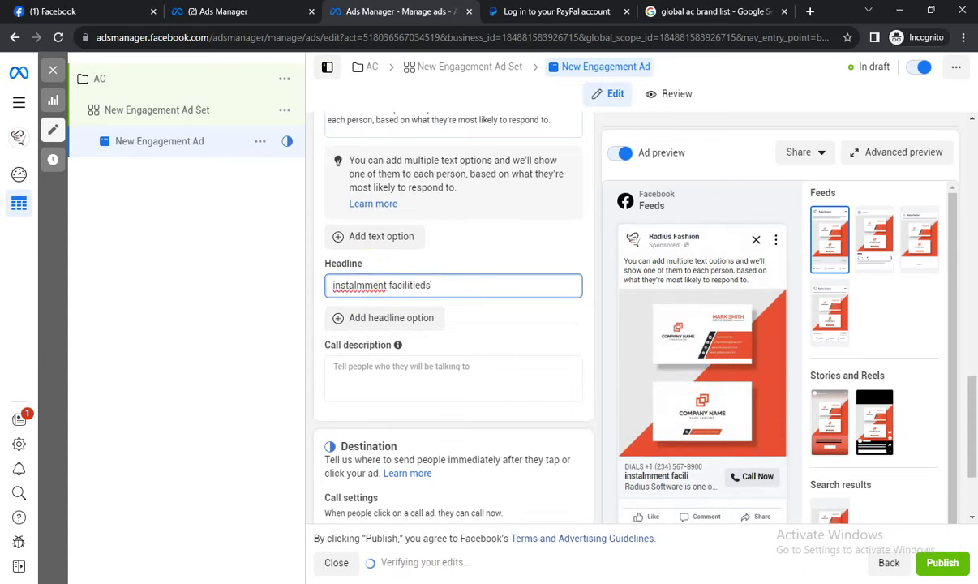
Capture the ad preview in Lightshot, mark text, image and headline in red, then discard it.
left_click(901, 516)
left_click_drag(590, 199, 833, 519)
left_click(844, 399)
left_click_drag(624, 260, 669, 261)
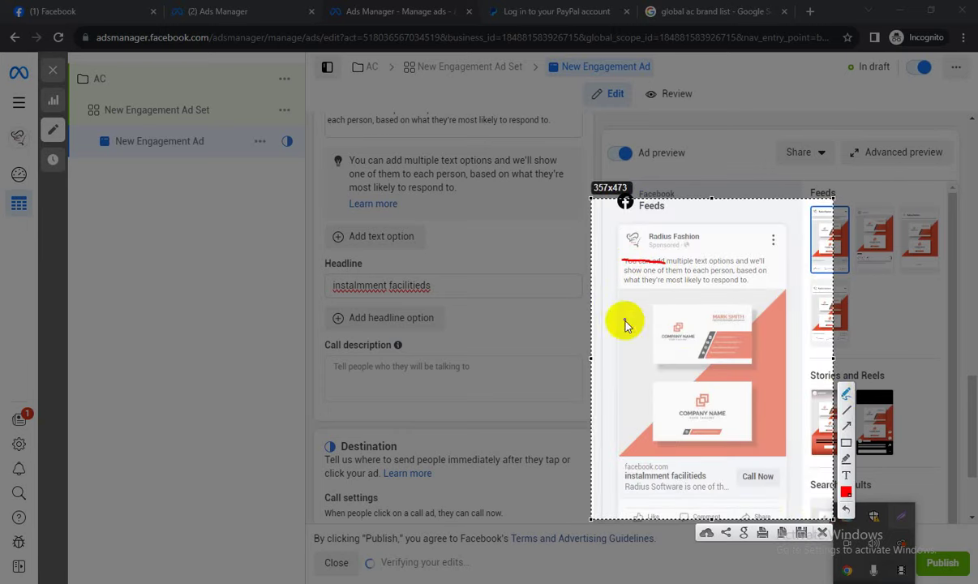
left_click_drag(625, 307, 724, 357)
mouse_move(600, 455)
left_mouse_down()
mouse_move(727, 471)
mouse_move(592, 469)
left_mouse_up()
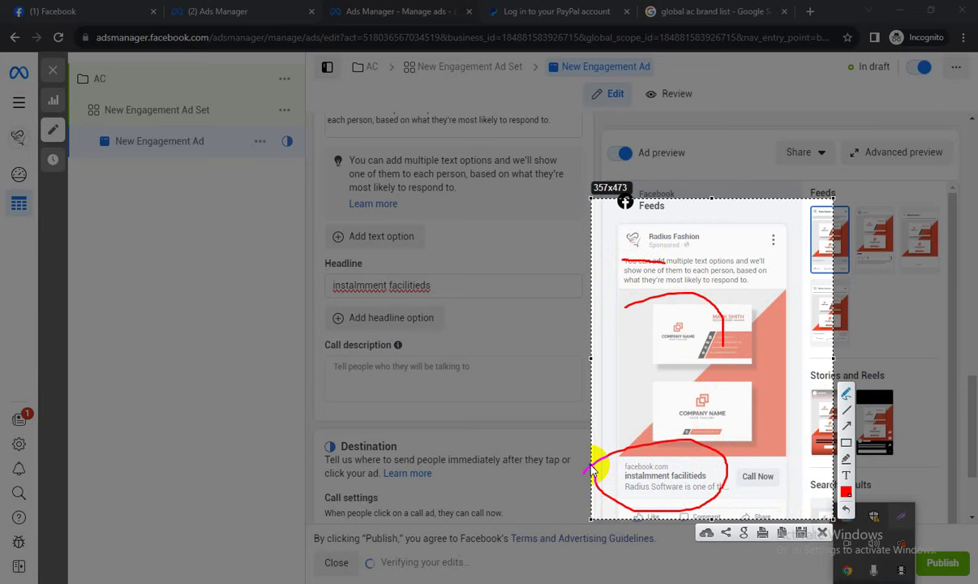
left_click(823, 533)
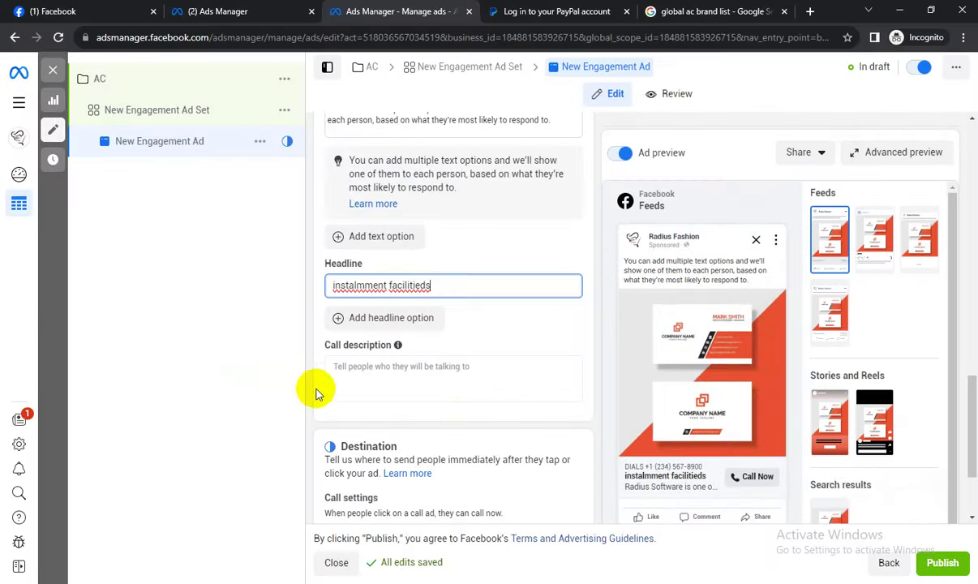
scroll(308, 389, "down", 1)
scroll(590, 406, "down", 1)
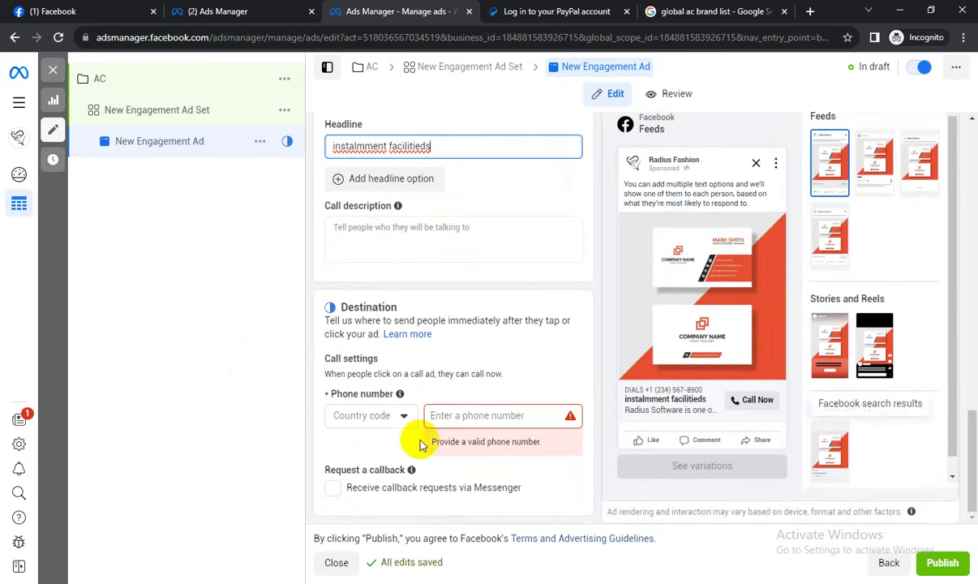
Set the phone country code to Bangladesh +880 and enter the business phone number.
left_click(374, 415)
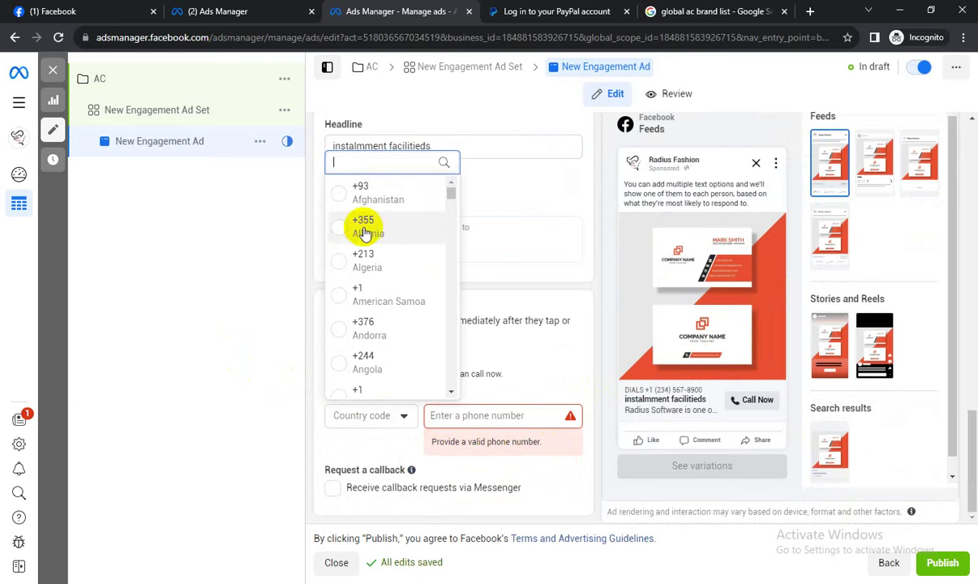
type("bagn")
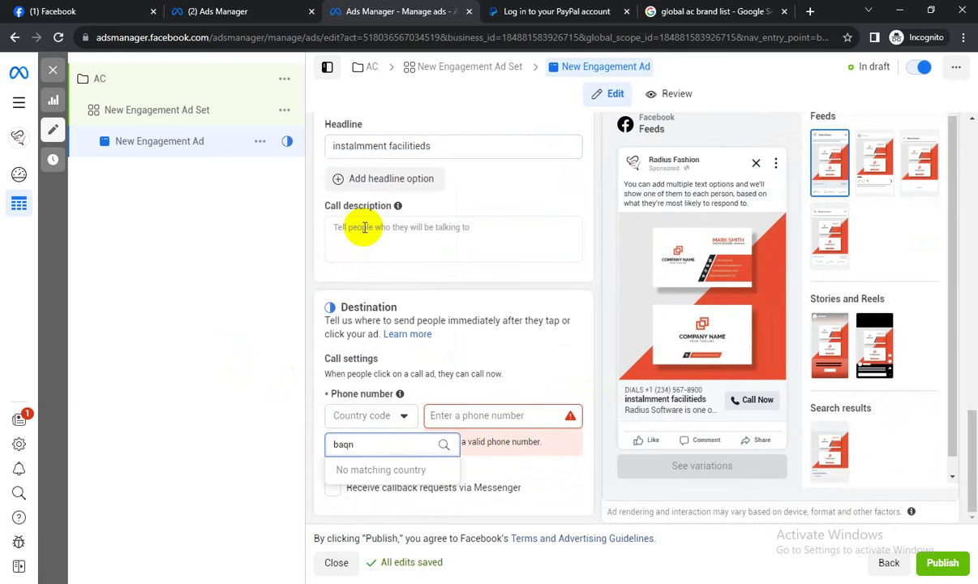
key("BackSpace")
key("BackSpace")
key("BackSpace")
key("BackSpace")
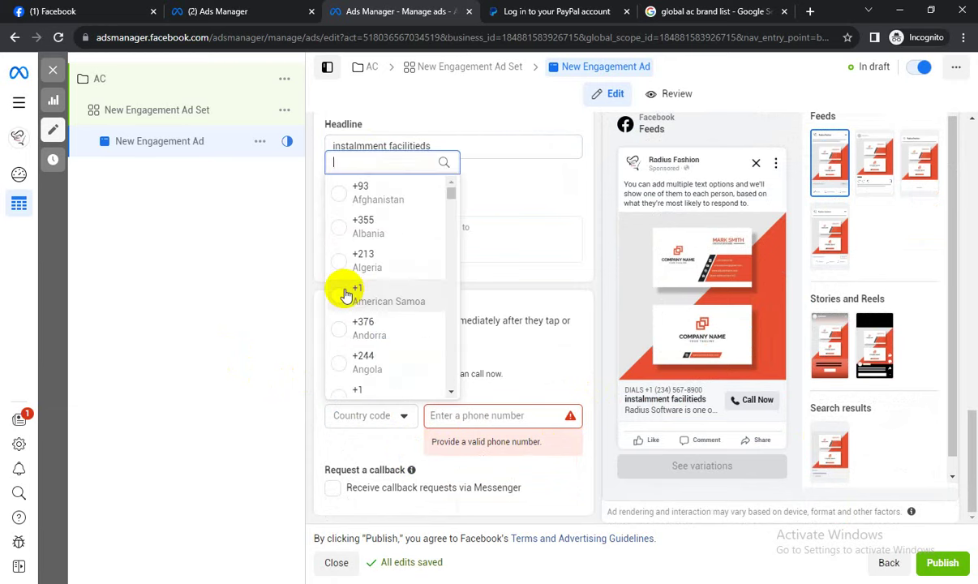
type("ba")
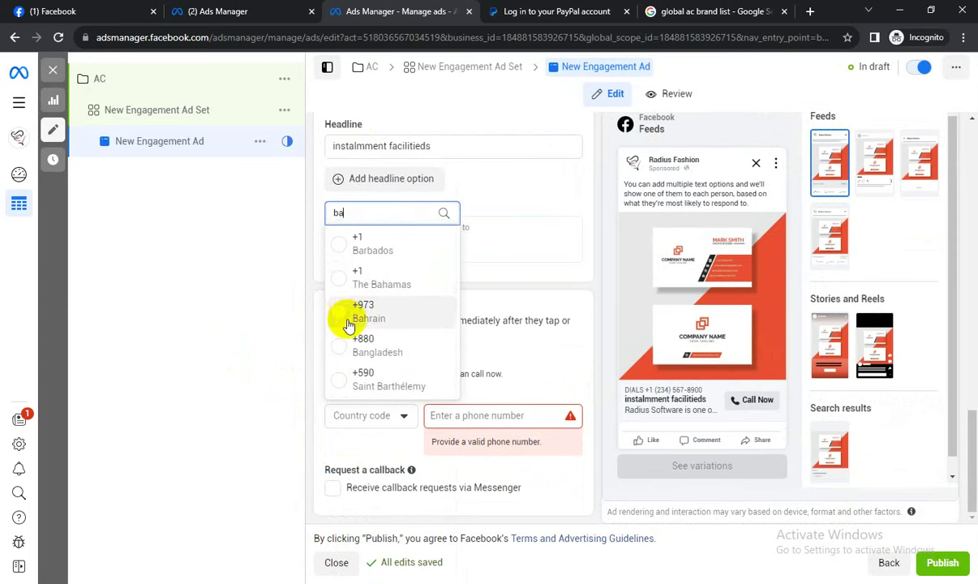
left_click(360, 347)
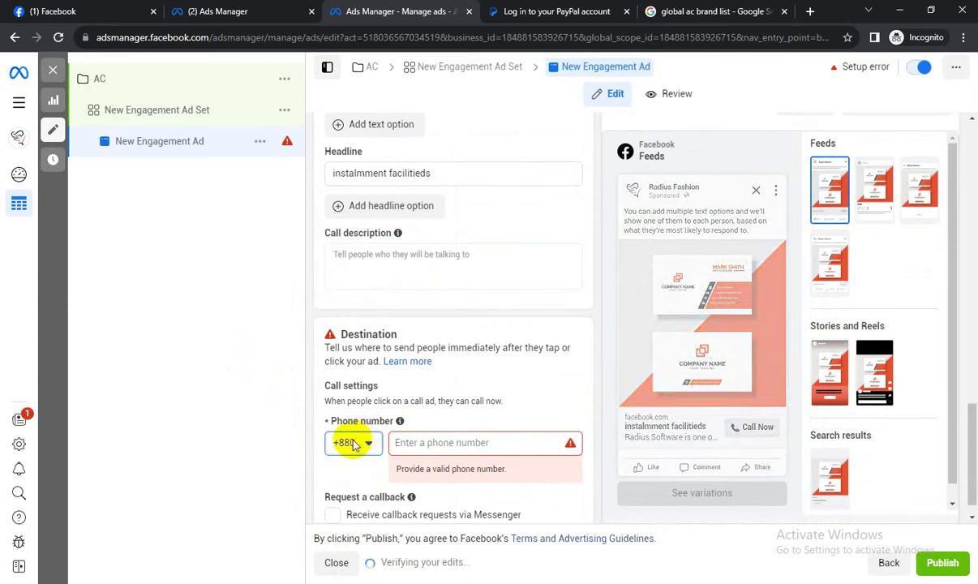
left_click(408, 441)
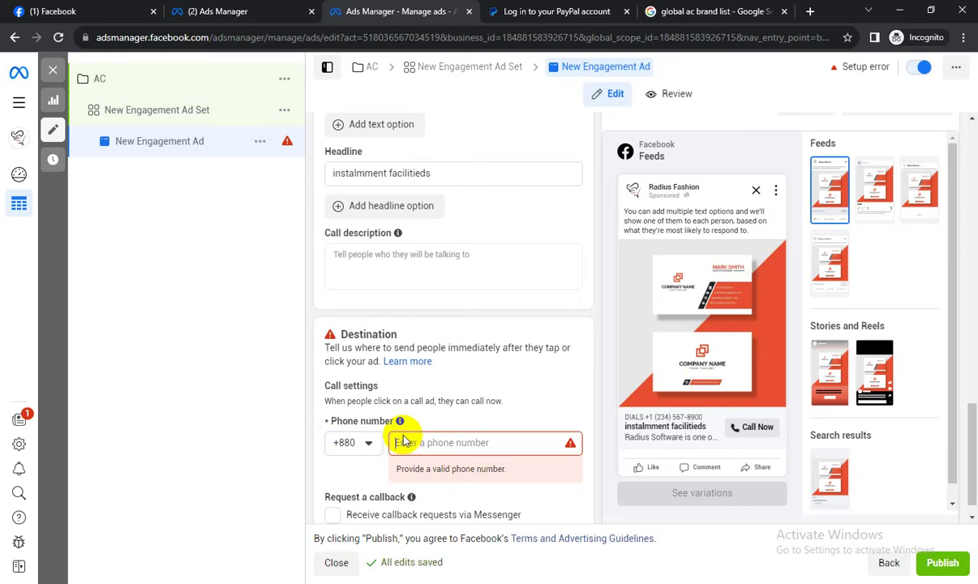
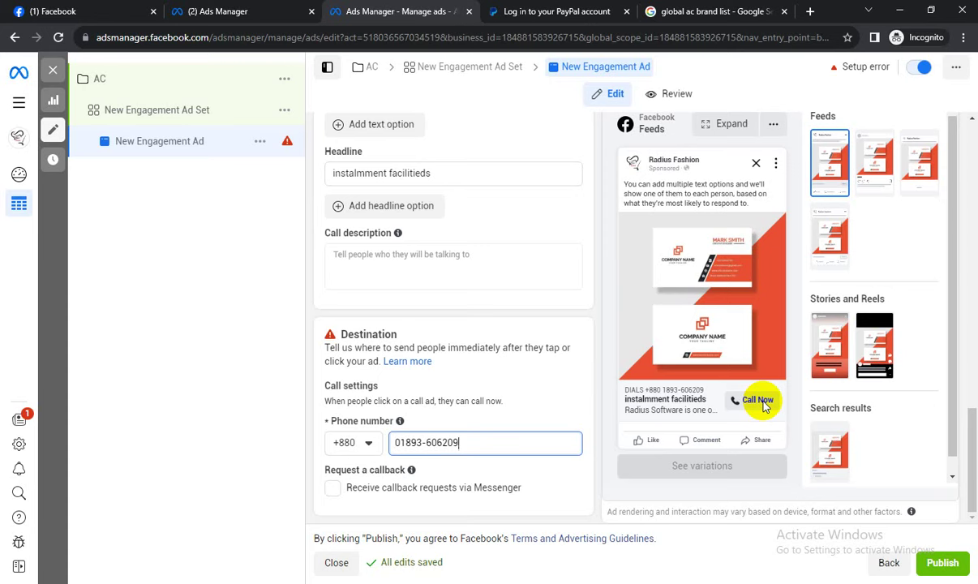
Dismiss the publish prompt and clear the campaign, ad set and ad filters.
left_click(934, 572)
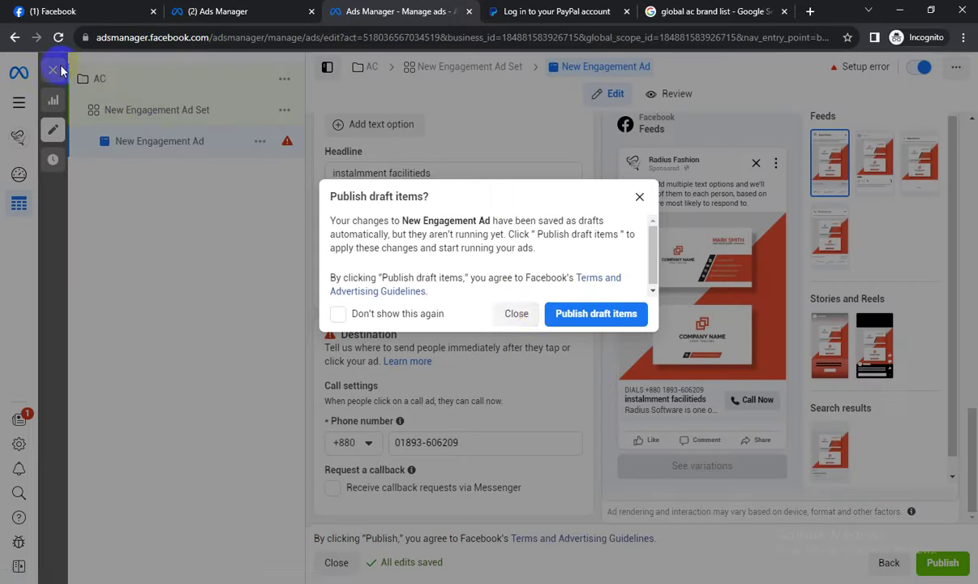
left_click(516, 313)
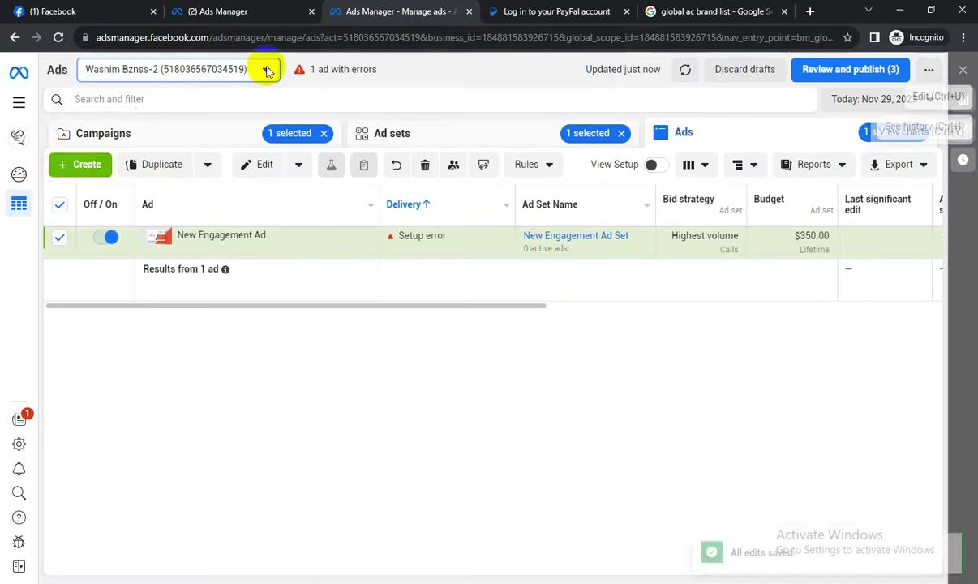
left_click(58, 164)
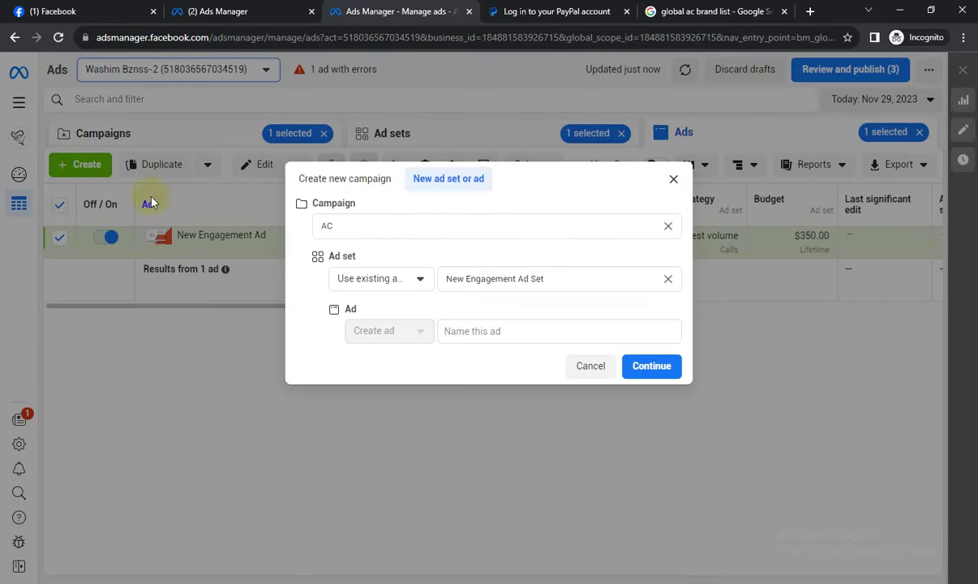
left_click(673, 179)
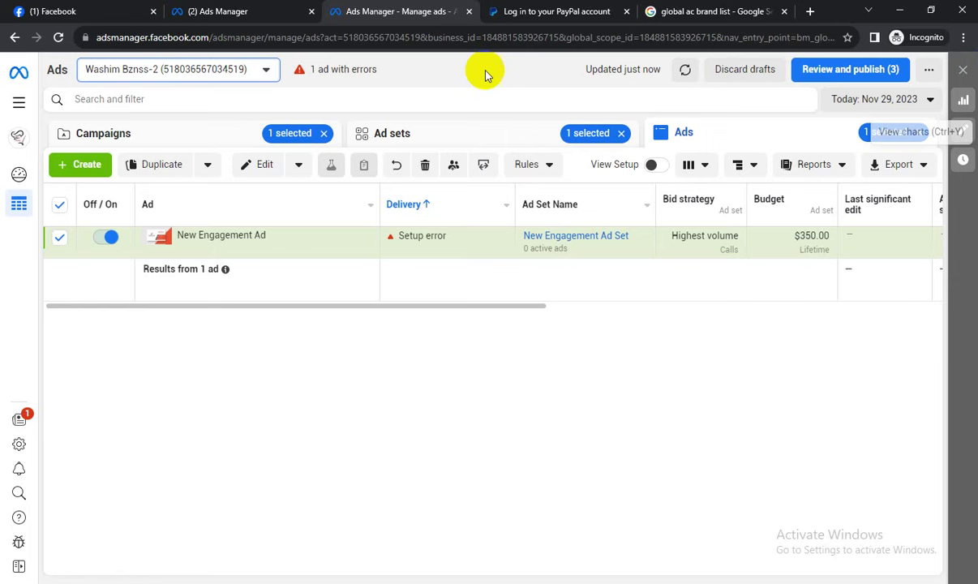
left_click(323, 133)
left_click(621, 133)
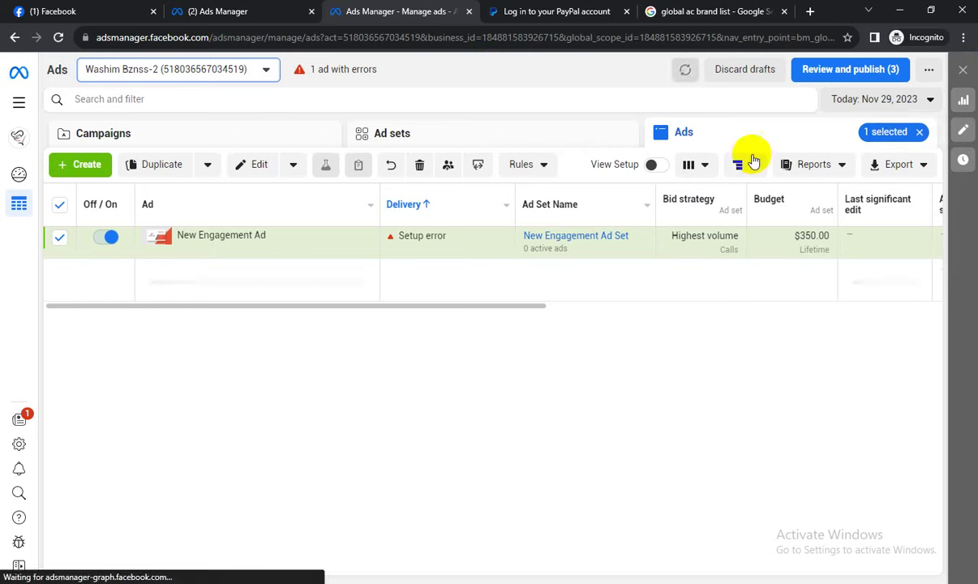
left_click(919, 131)
Create a new campaign with the Engagement objective.
left_click(79, 172)
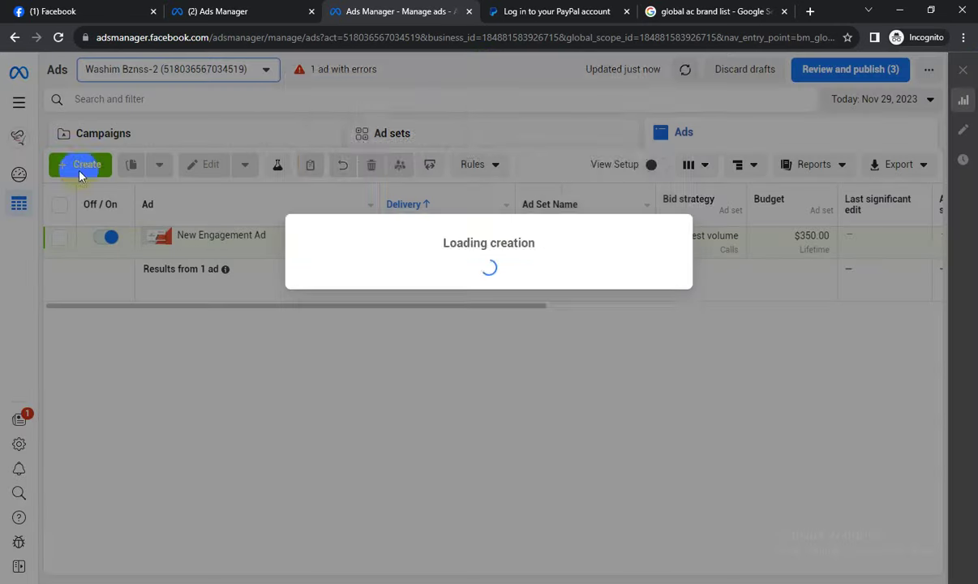
left_click(325, 399)
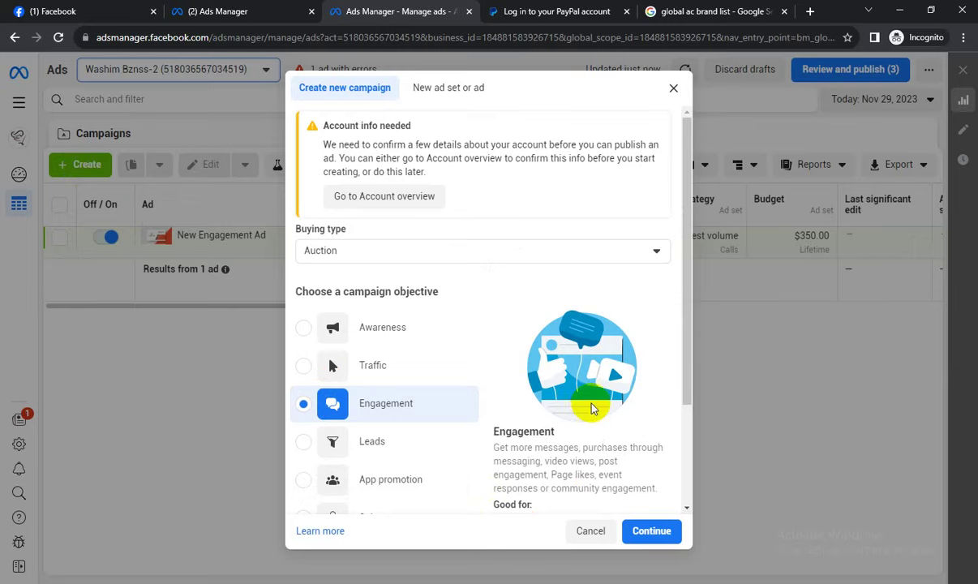
scroll(590, 408, "down", 2)
left_click(652, 530)
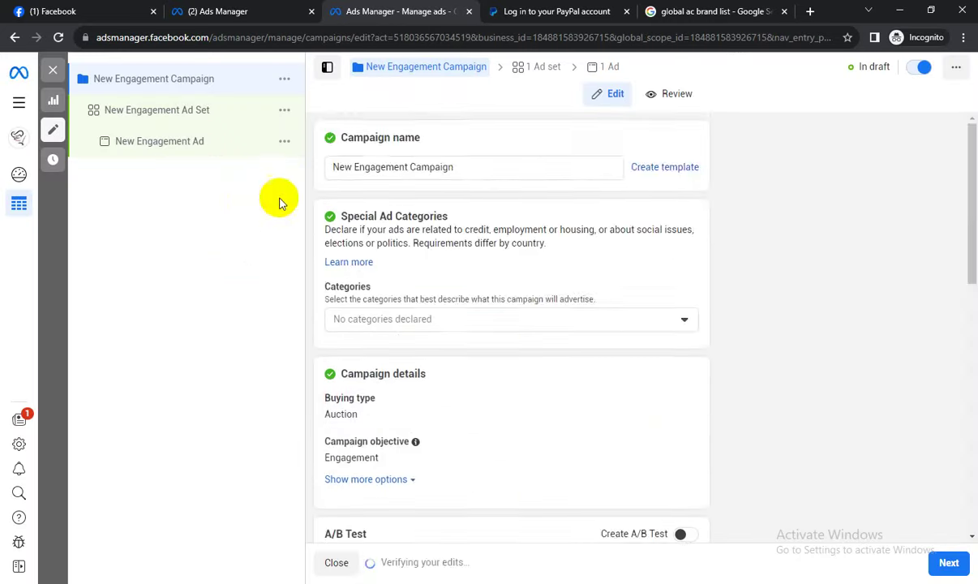
Continue to the ad set and set its conversion location to On your ad.
scroll(411, 279, "down", 2)
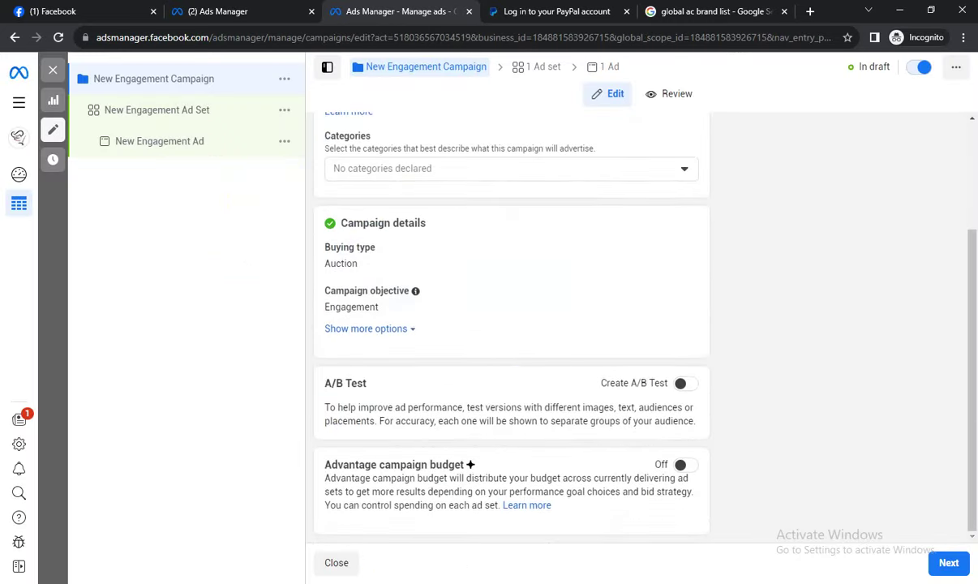
left_click(949, 562)
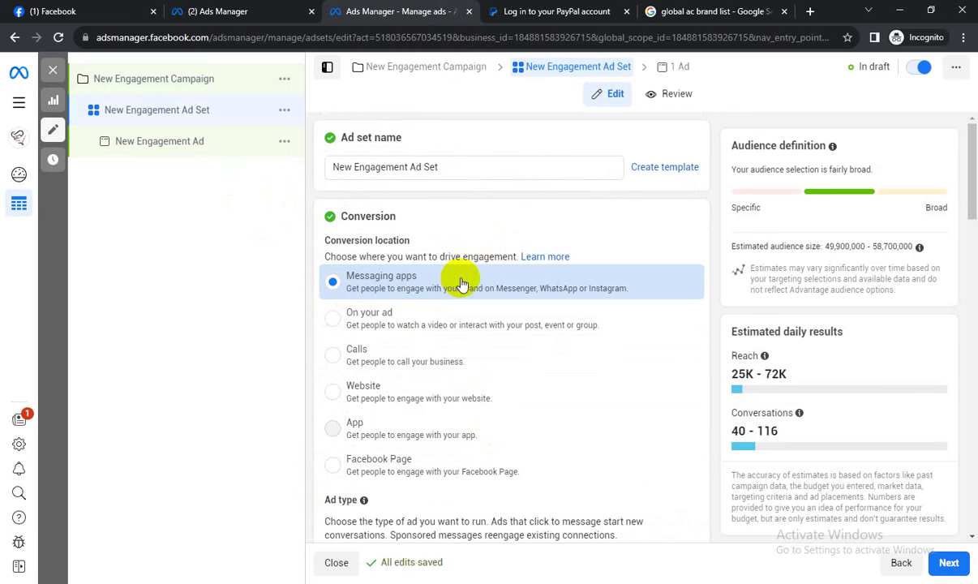
left_click(334, 318)
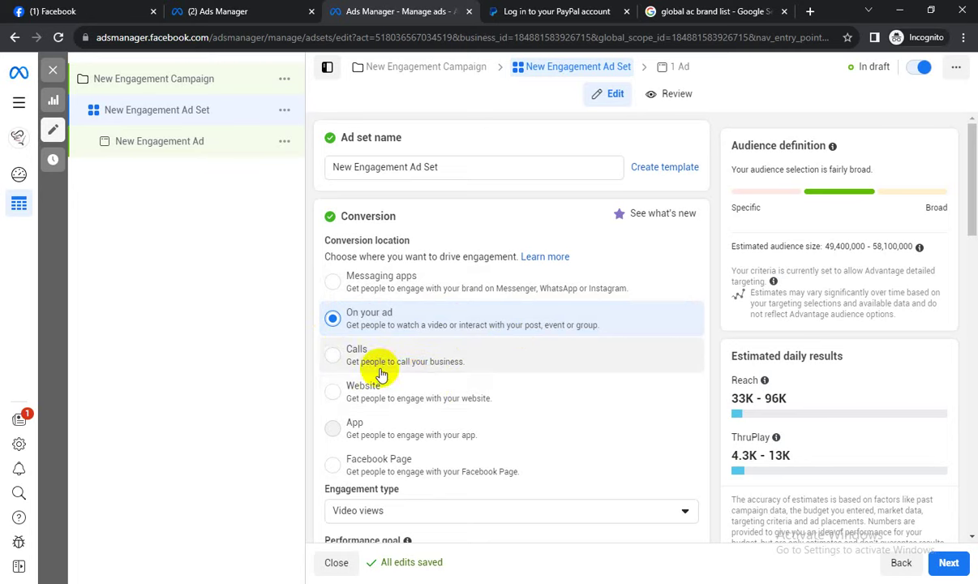
Try Calls, Messaging apps and Website, then settle on Facebook Page as conversion location.
left_click(332, 356)
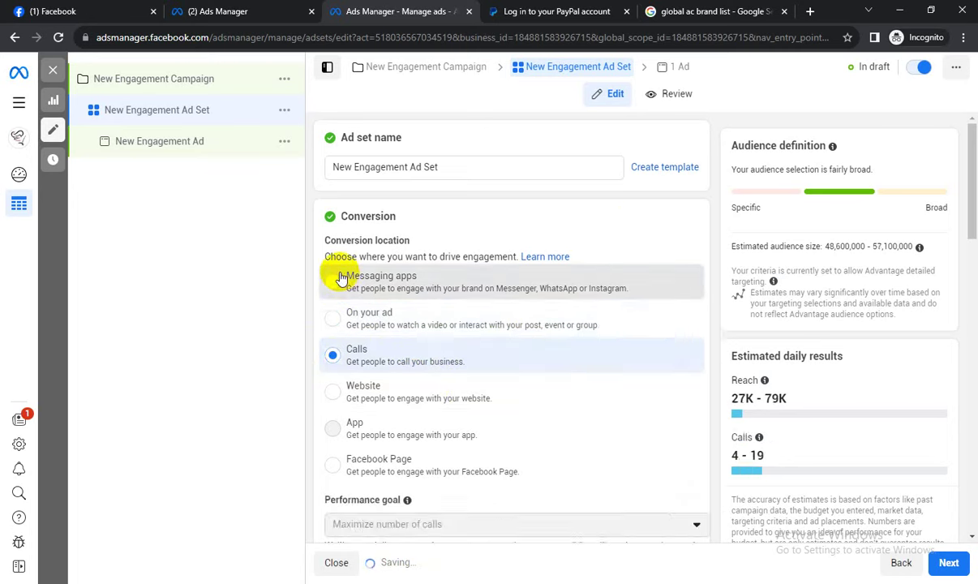
left_click(337, 280)
left_click(332, 319)
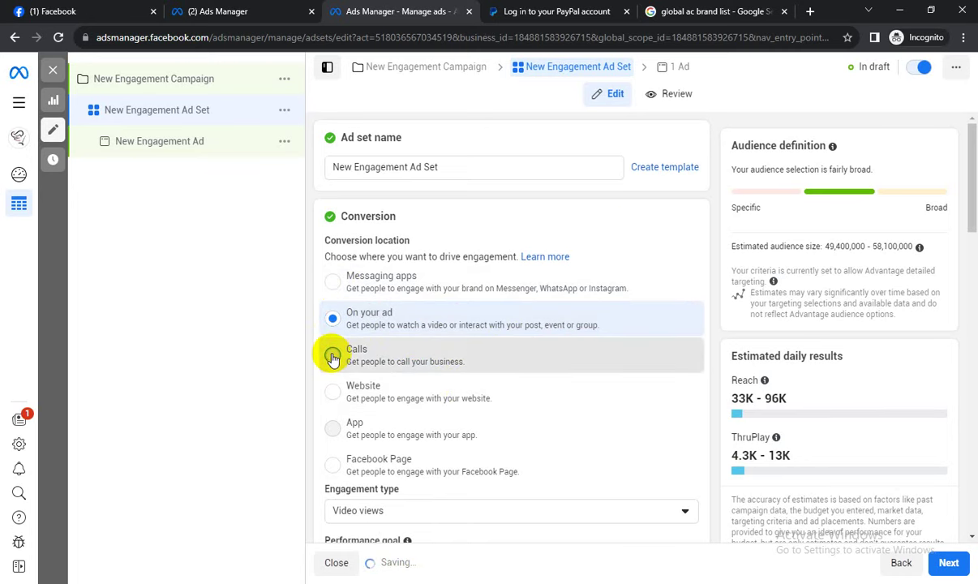
left_click(333, 357)
left_click(331, 391)
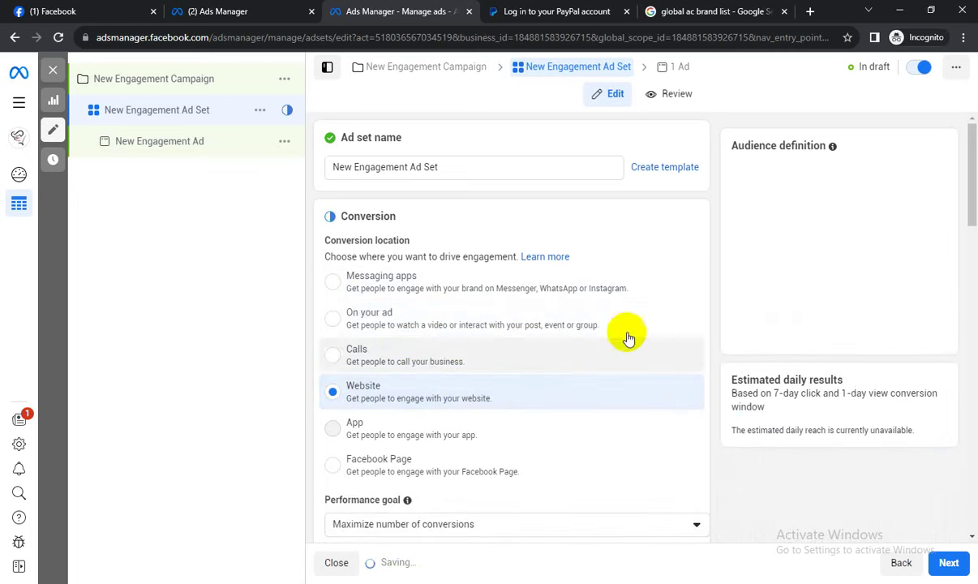
scroll(636, 325, "down", 1)
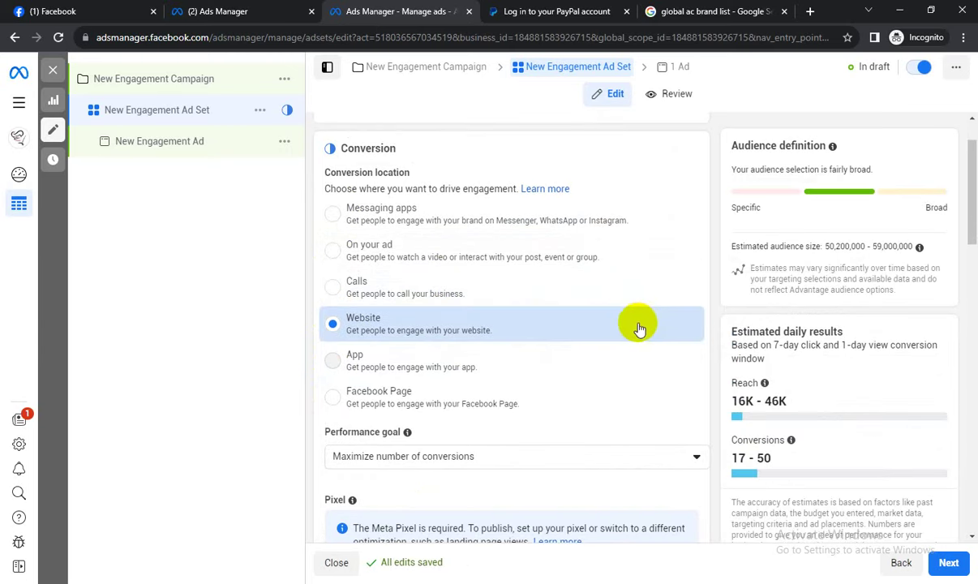
left_click(332, 400)
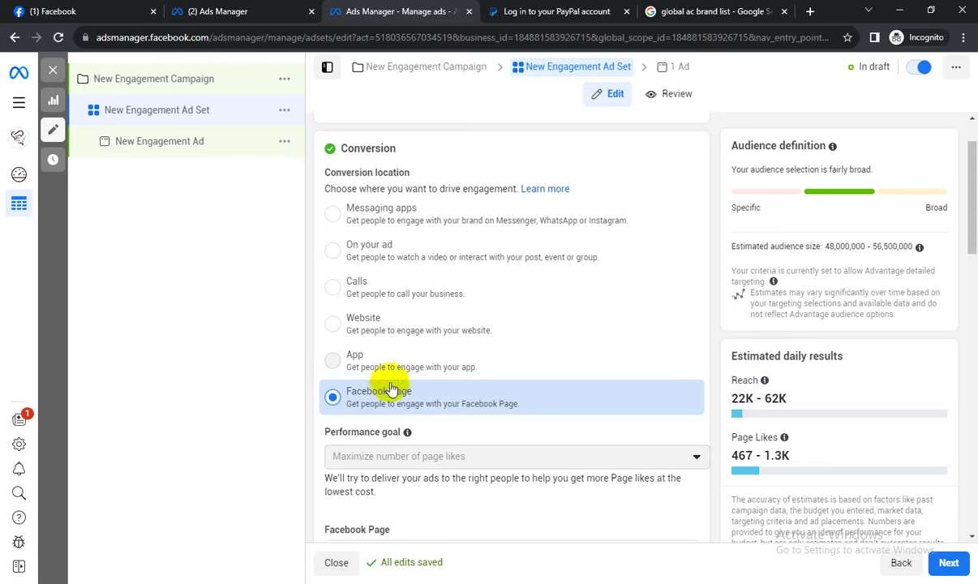
scroll(453, 401, "down", 2)
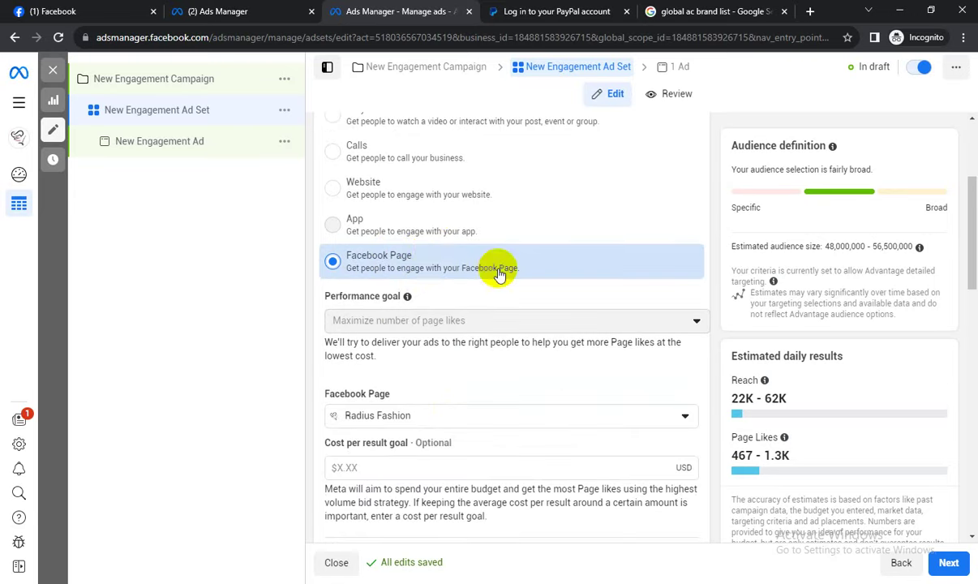
scroll(451, 254, "down", 3)
scroll(450, 254, "down", 8)
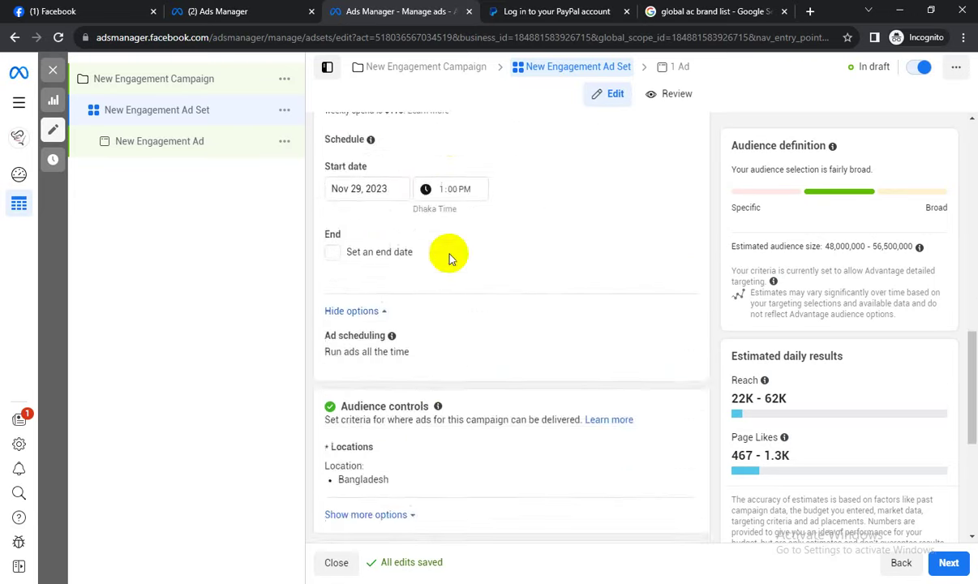
Continue to the ad and add the corporate business-card image as its media.
left_click(965, 560)
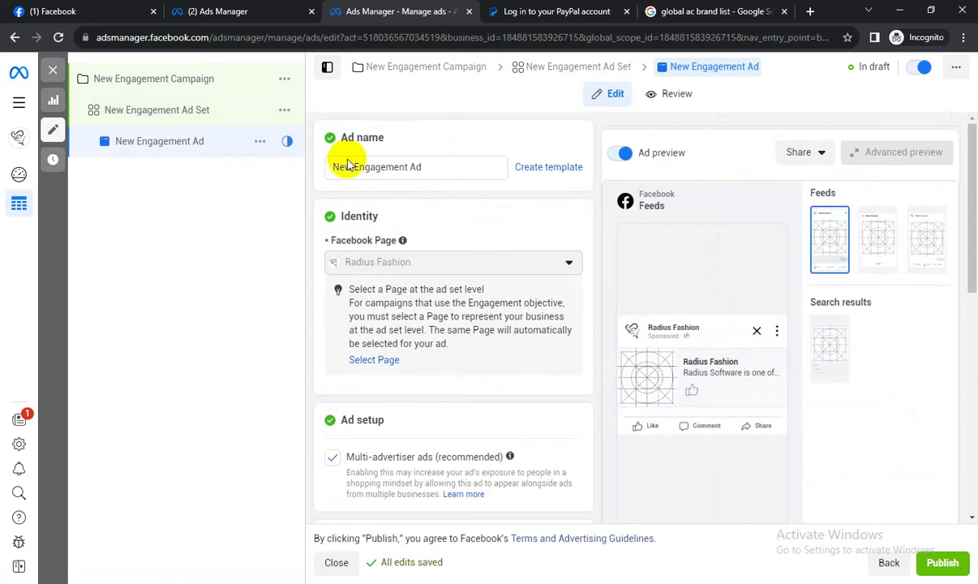
scroll(402, 254, "down", 6)
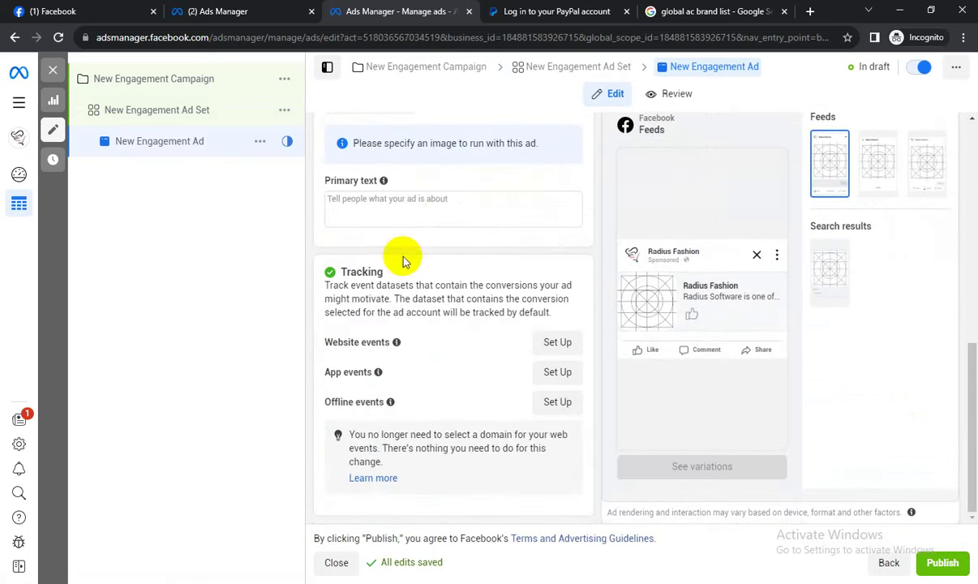
scroll(404, 258, "up", 2)
left_click(385, 172)
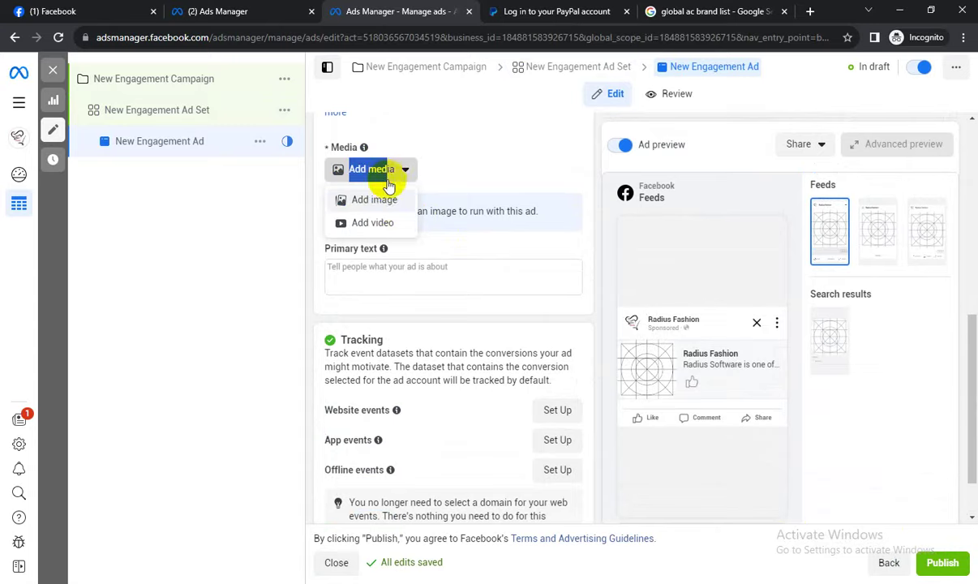
left_click(385, 200)
left_click(271, 215)
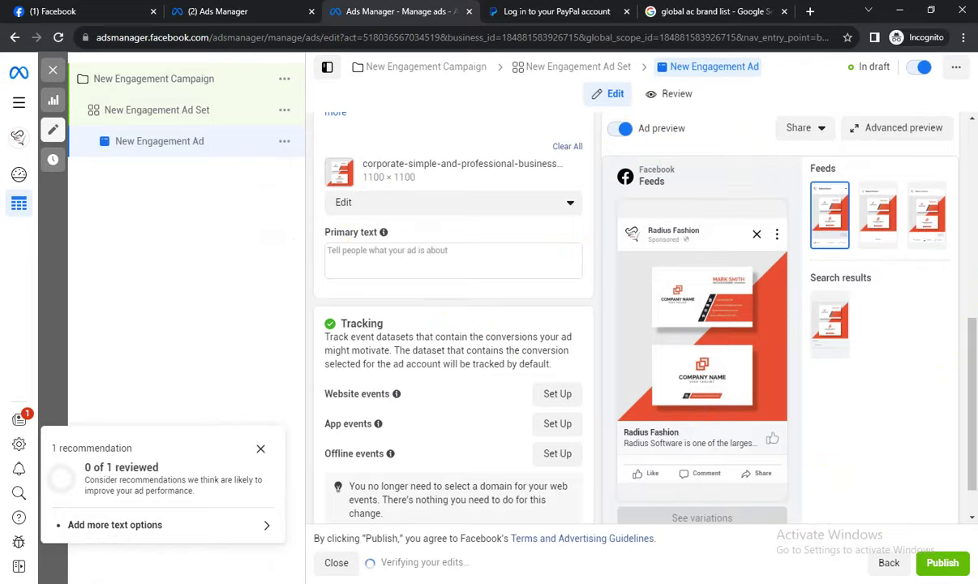
Capture the bottom of the ad preview in Lightshot, circle the thumbs-up icon, then discard it.
left_click(873, 583)
left_click(905, 520)
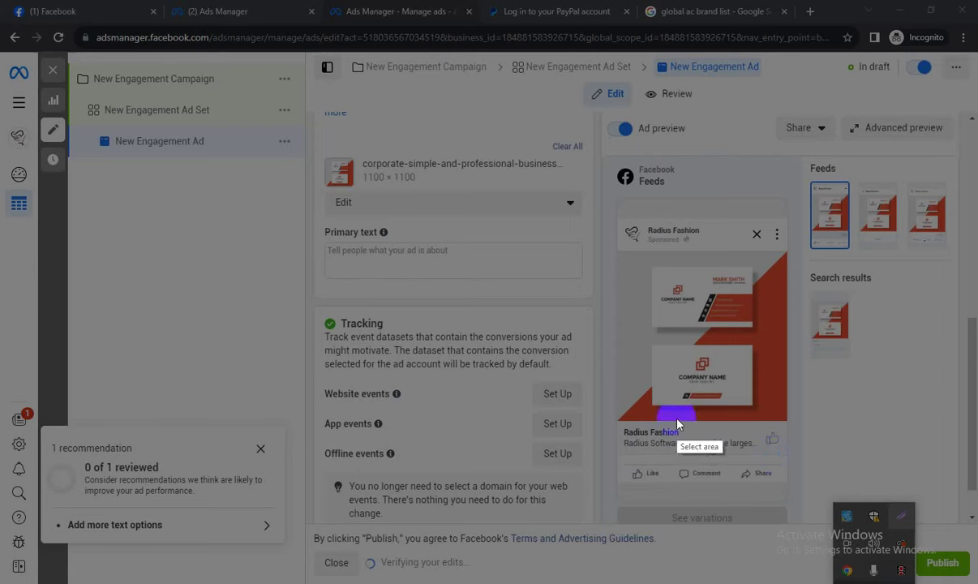
left_click_drag(605, 406, 877, 498)
left_click(891, 373)
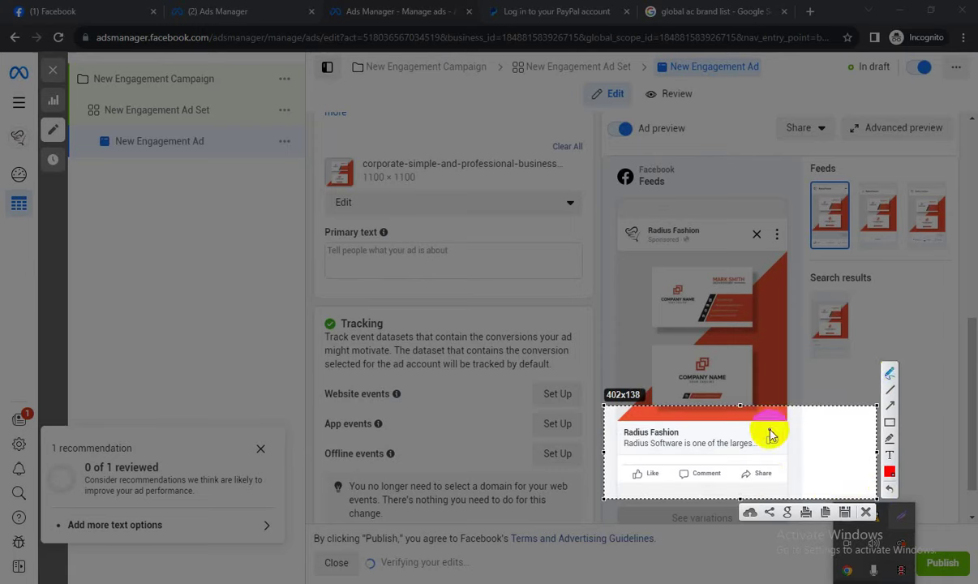
mouse_move(767, 431)
left_mouse_down()
mouse_move(791, 444)
mouse_move(775, 437)
mouse_move(775, 448)
mouse_move(795, 426)
left_mouse_up()
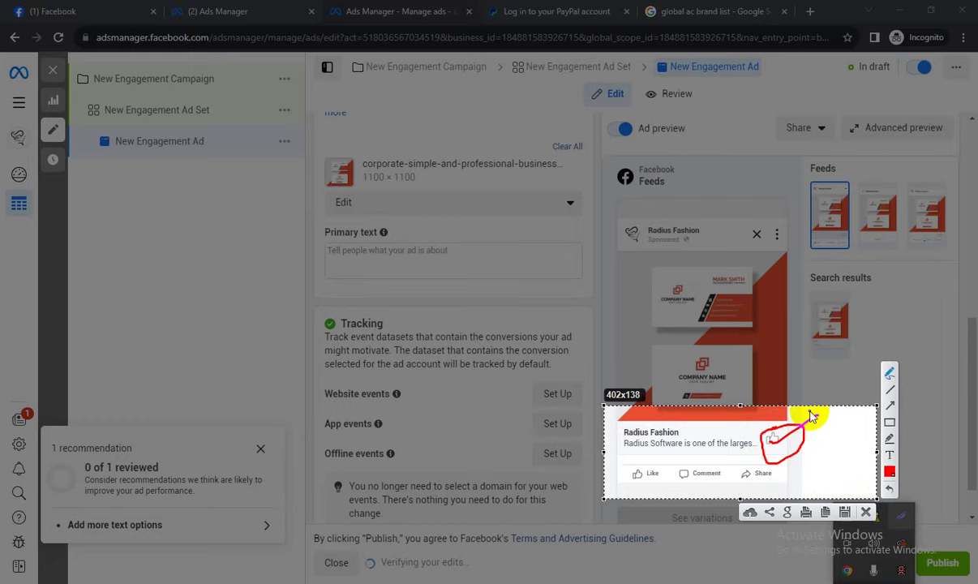
left_click(865, 511)
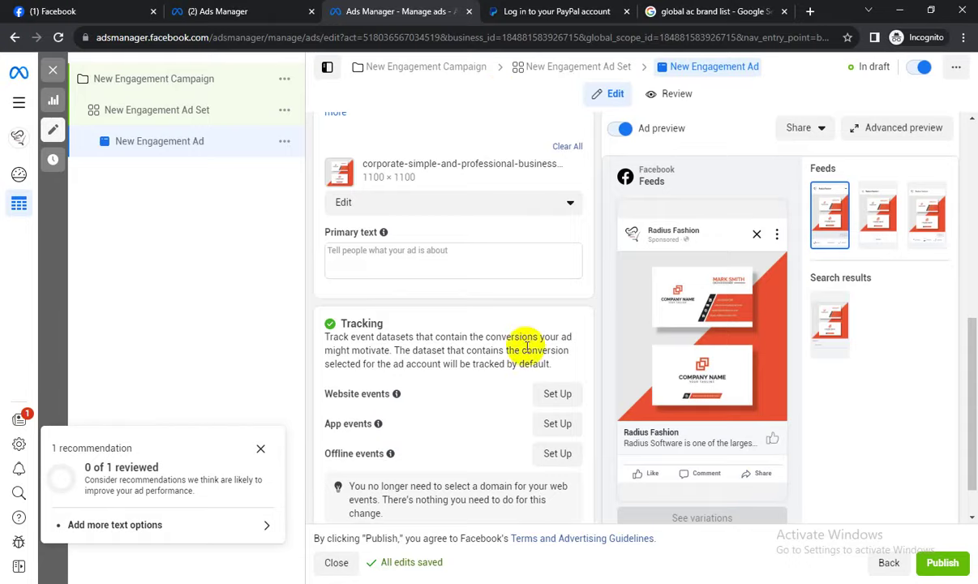
Select the ad's Primary text field.
scroll(479, 341, "down", 1)
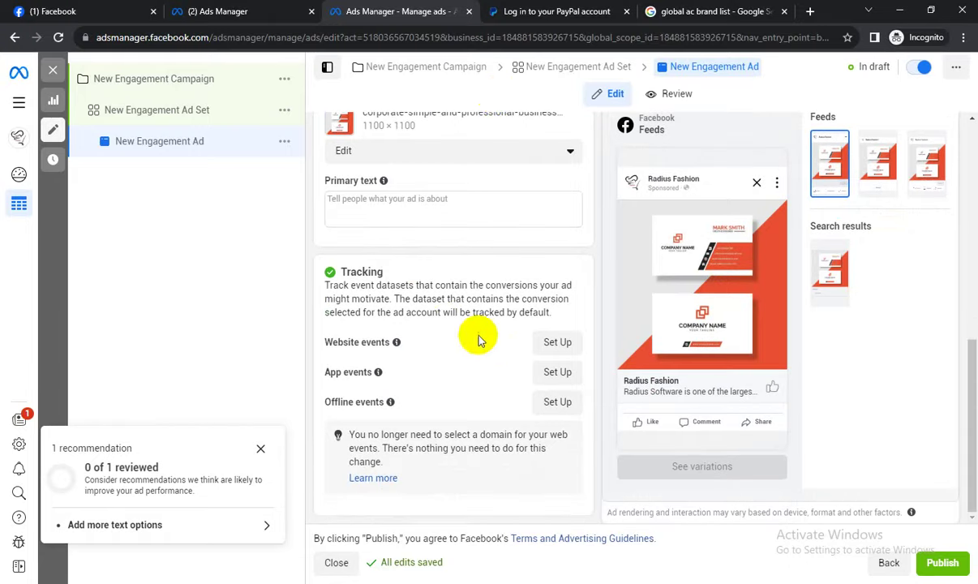
left_click(375, 198)
scroll(381, 203, "up", 2)
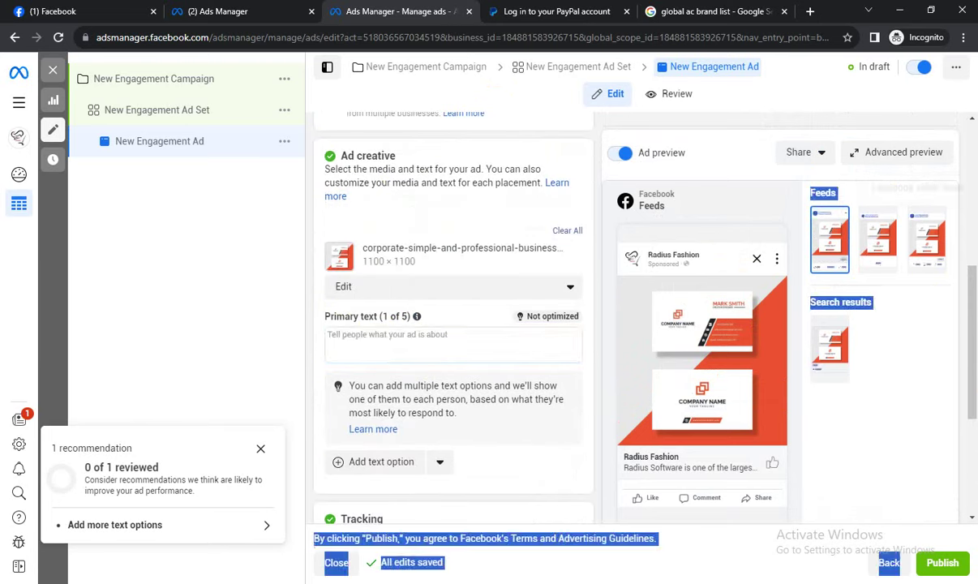
Leave the primary text empty and frame the whole Feeds preview in a 382×527 Lightshot capture.
left_click(917, 473)
left_click(875, 582)
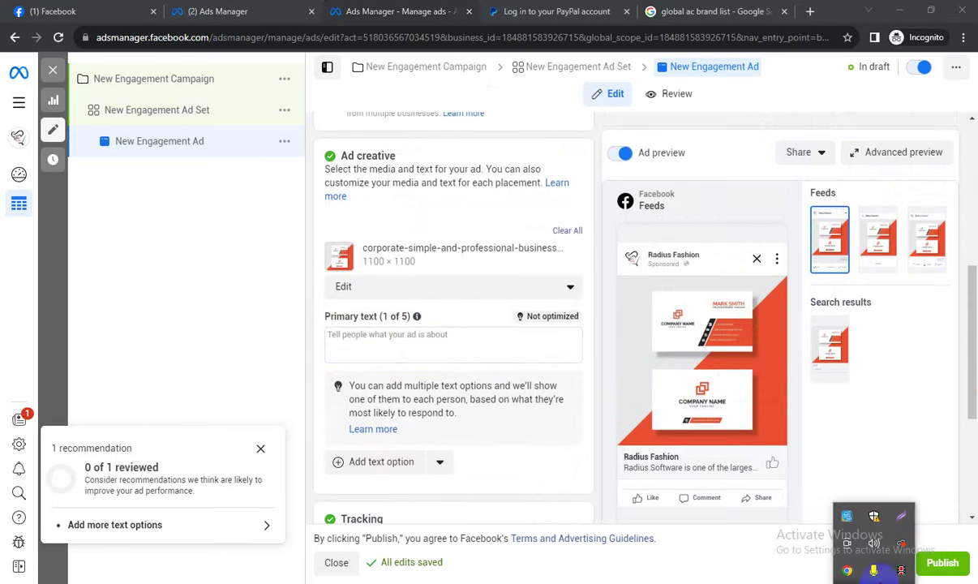
left_click(909, 527)
left_click_drag(552, 184, 810, 542)
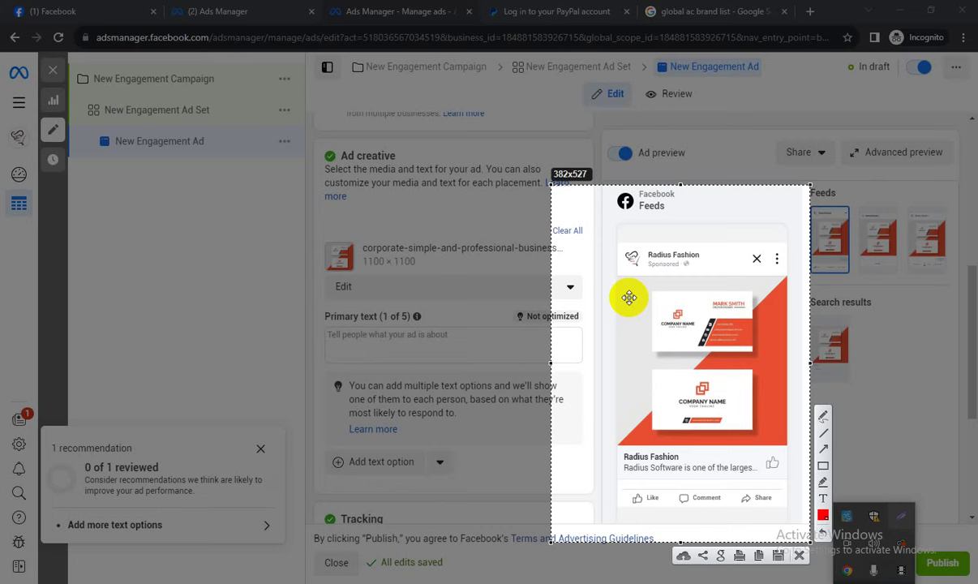
Draw red freehand loops around the feed post and strokes across both business cards.
left_click(823, 416)
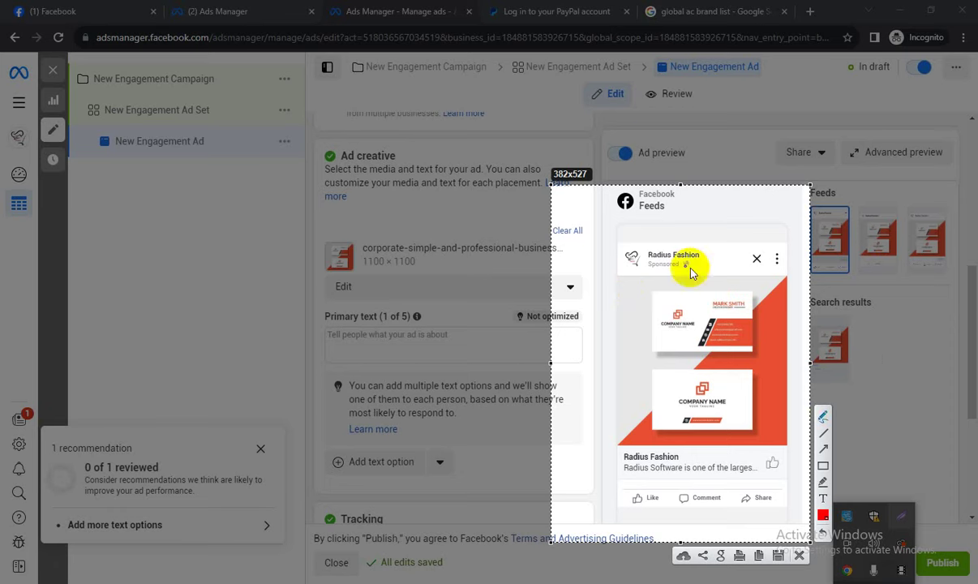
mouse_move(638, 227)
left_mouse_down()
mouse_move(737, 203)
mouse_move(755, 475)
left_mouse_up()
mouse_move(598, 361)
left_mouse_down()
mouse_move(606, 374)
mouse_move(636, 352)
left_mouse_up()
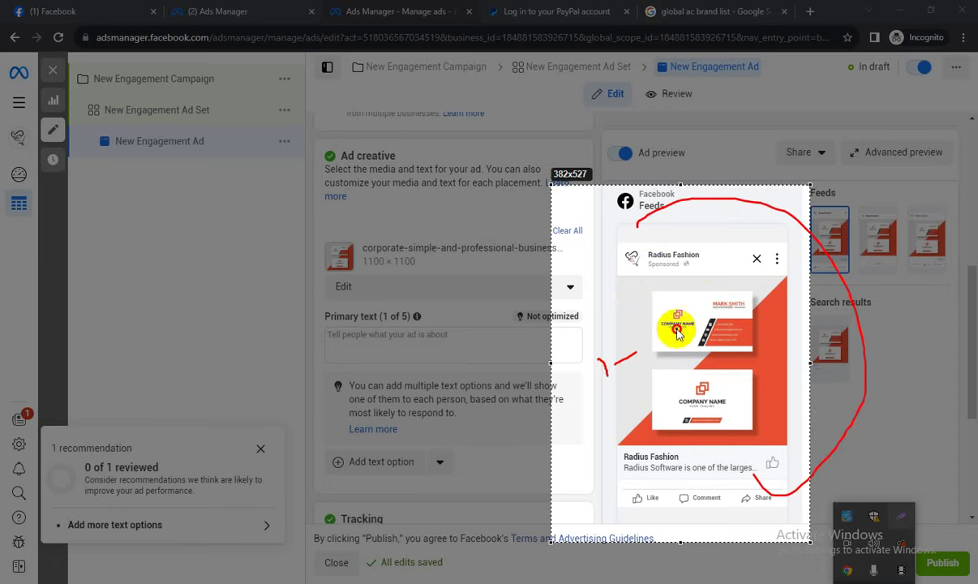
left_click_drag(681, 329, 684, 345)
left_click_drag(600, 445, 637, 434)
left_click_drag(676, 392, 679, 415)
left_click_drag(686, 388, 698, 382)
mouse_move(754, 360)
left_mouse_down()
mouse_move(756, 378)
mouse_move(740, 373)
left_mouse_up()
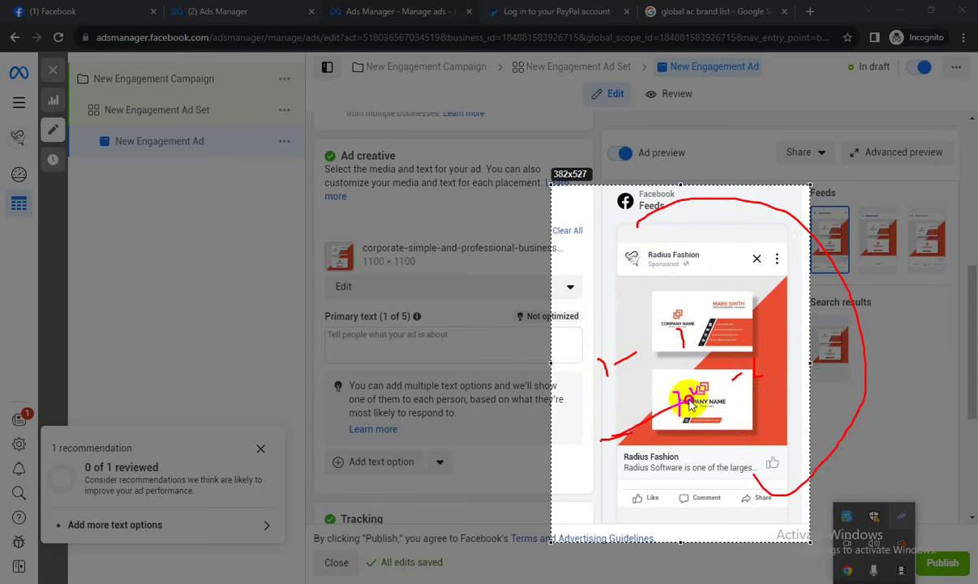
mouse_move(601, 442)
left_mouse_down()
mouse_move(757, 375)
mouse_move(736, 380)
mouse_move(751, 388)
left_mouse_up()
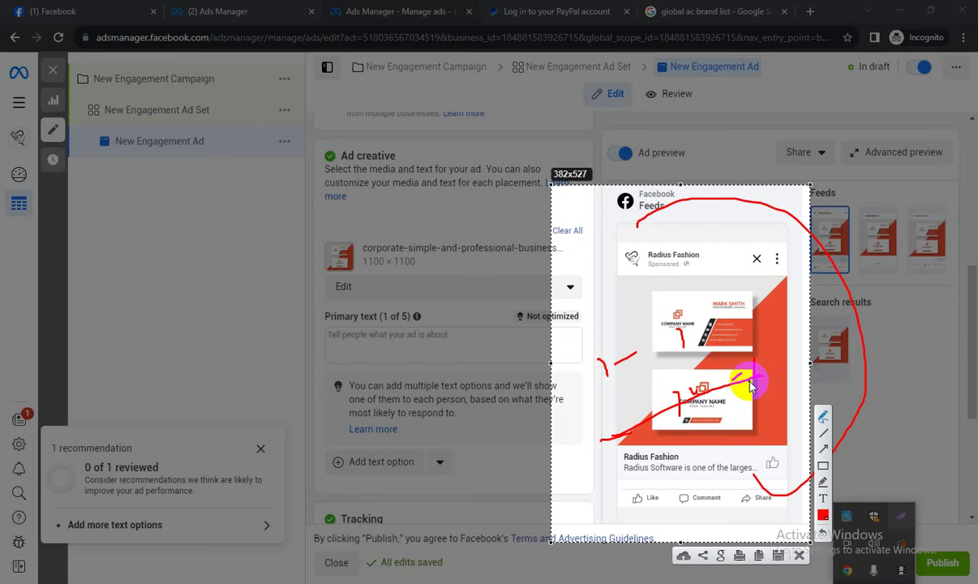
mouse_move(625, 241)
left_mouse_down()
mouse_move(710, 219)
mouse_move(855, 411)
mouse_move(645, 544)
mouse_move(614, 244)
mouse_move(621, 252)
left_mouse_up()
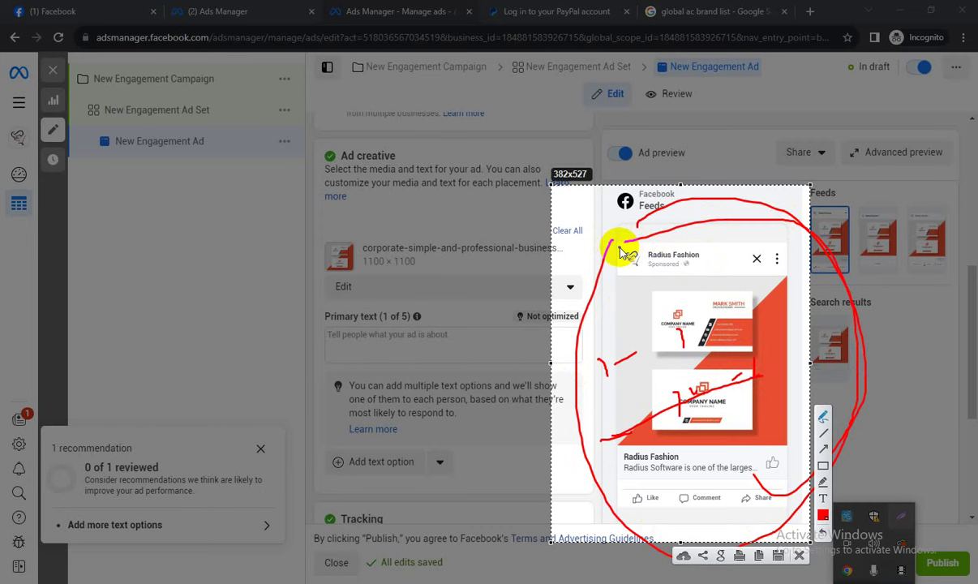
Discard the Lightshot capture, then close the Ads Manager tab and the incognito window.
left_click(799, 556)
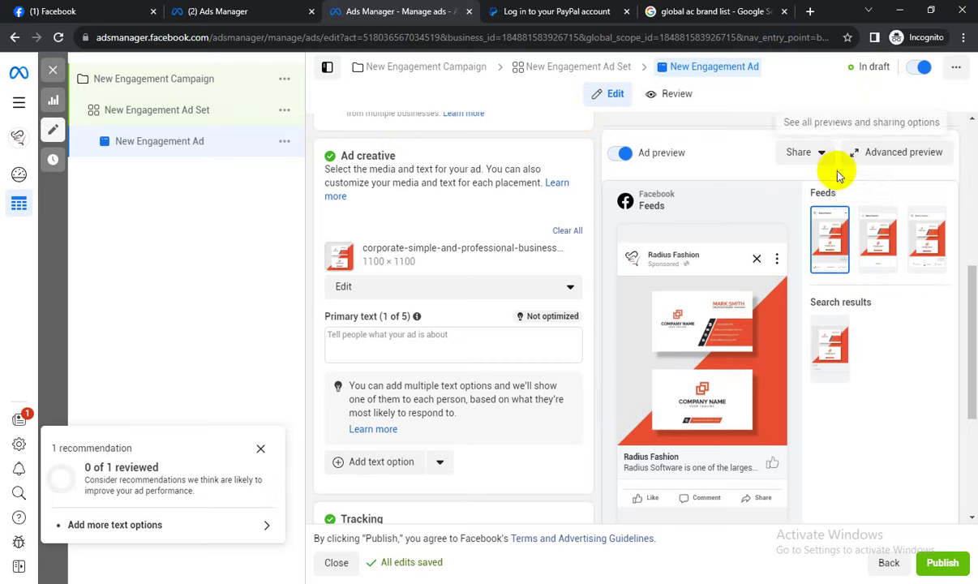
left_click(472, 13)
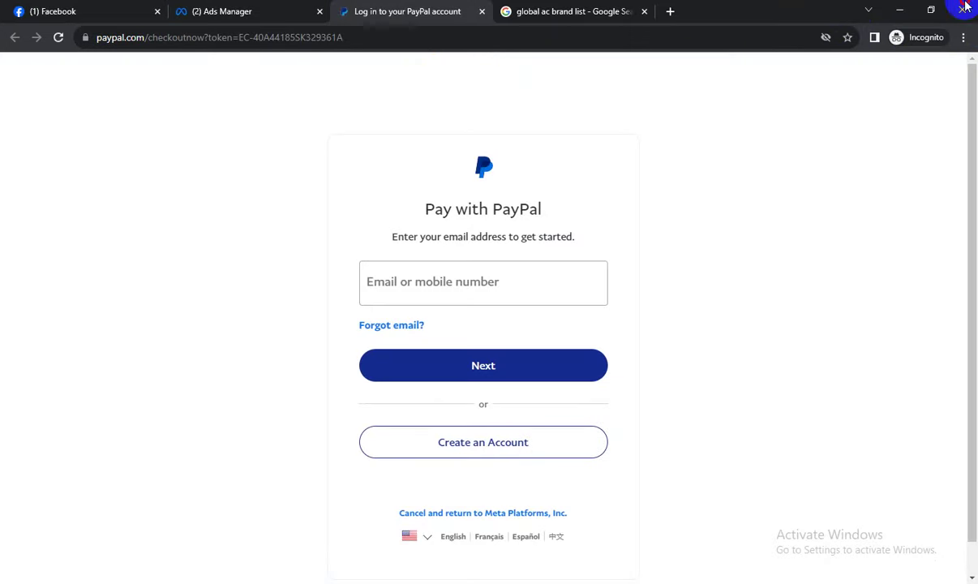
left_click(964, 10)
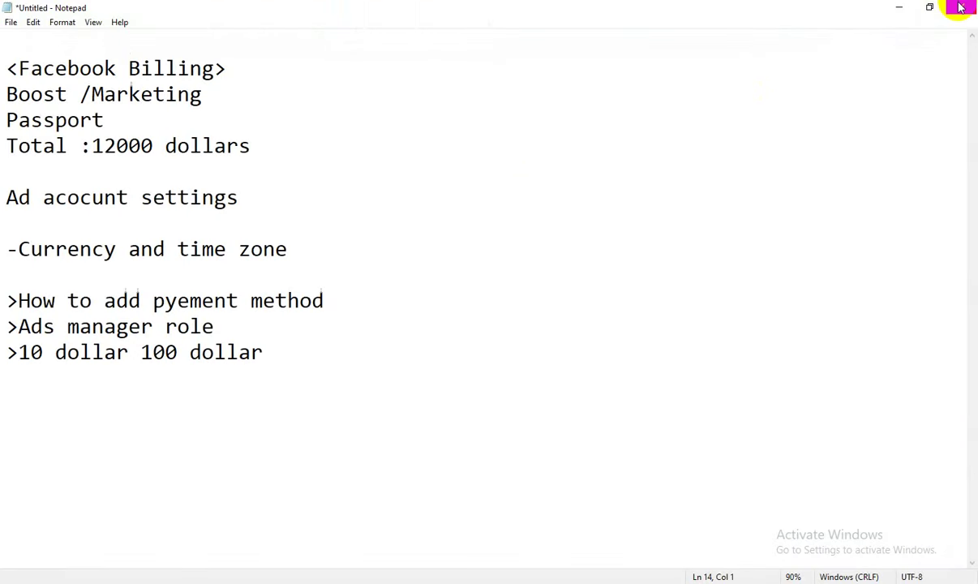
Save the Notepad lesson notes as class-5.txt, then close Notepad.
left_click(280, 194)
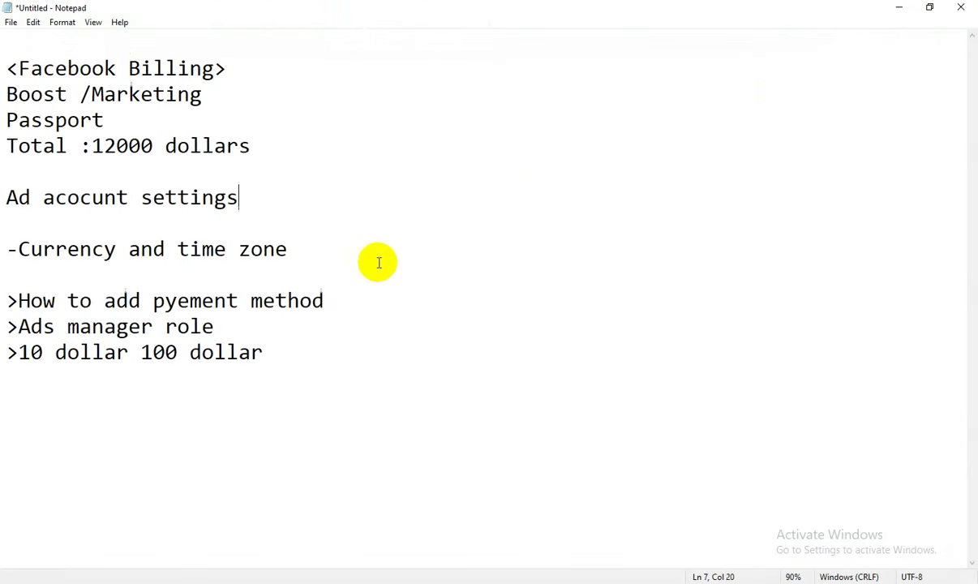
key("ctrl+s")
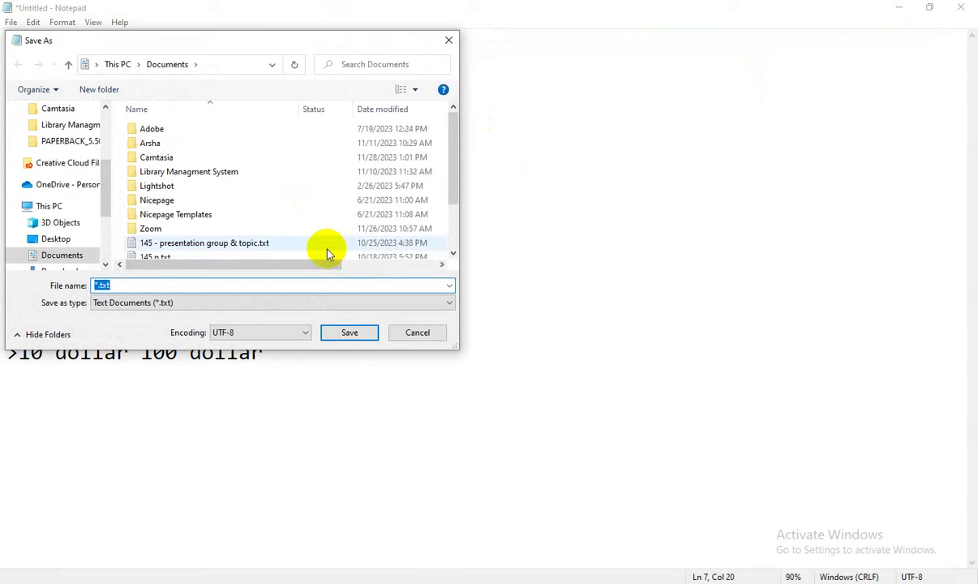
type("class-5")
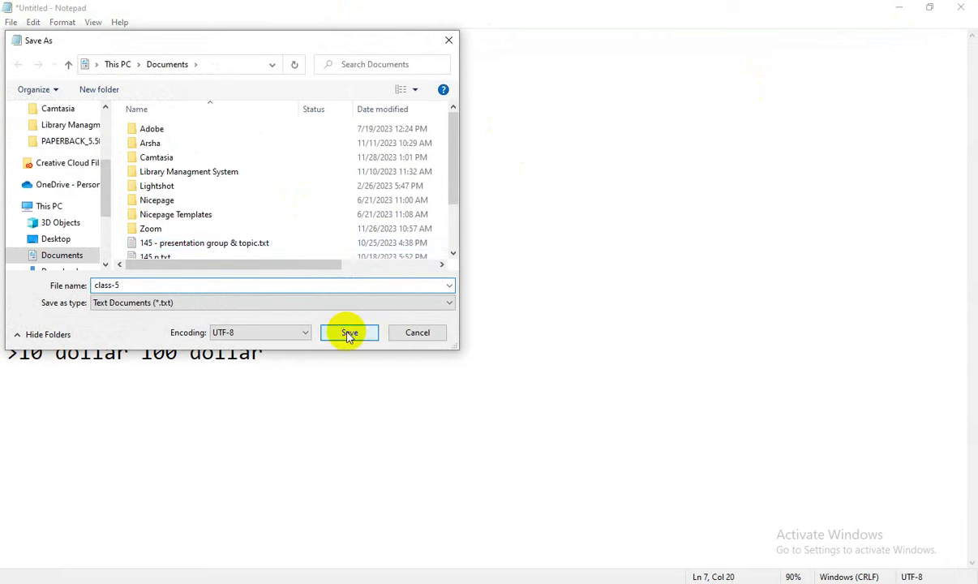
left_click(348, 333)
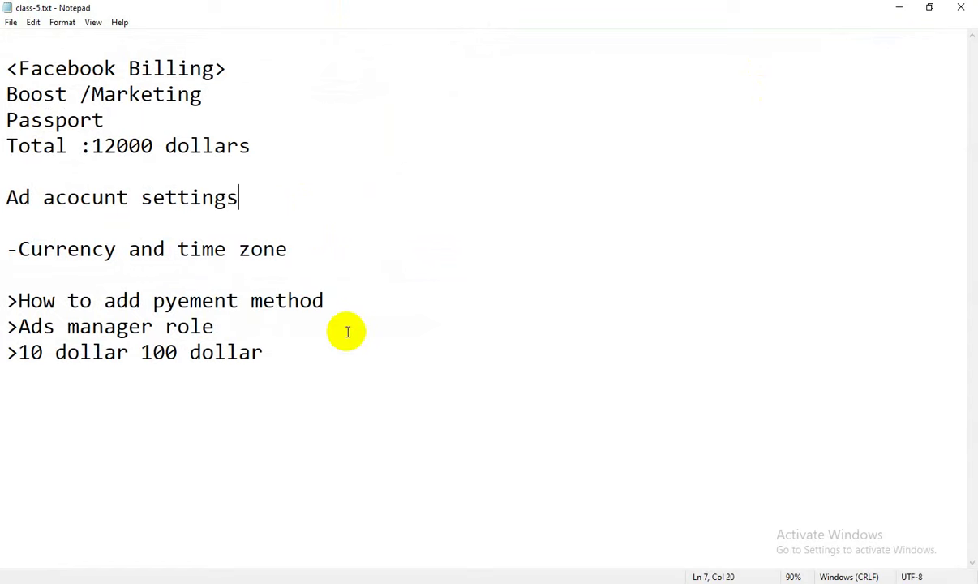
left_click(961, 7)
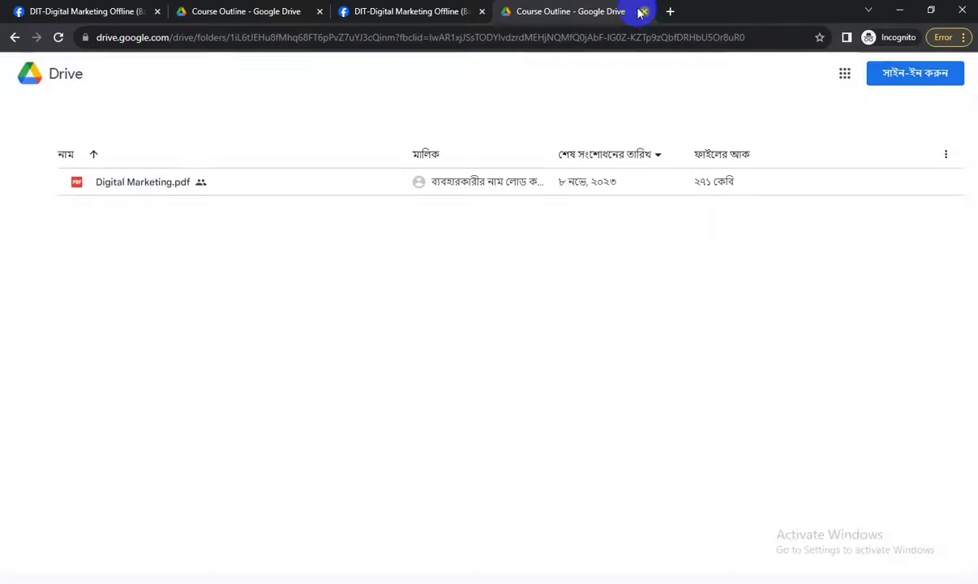
Close the Drive tab, then Lightshot-capture the group banner, circling 'Digital' and marking avatars, and discard it.
left_click(642, 11)
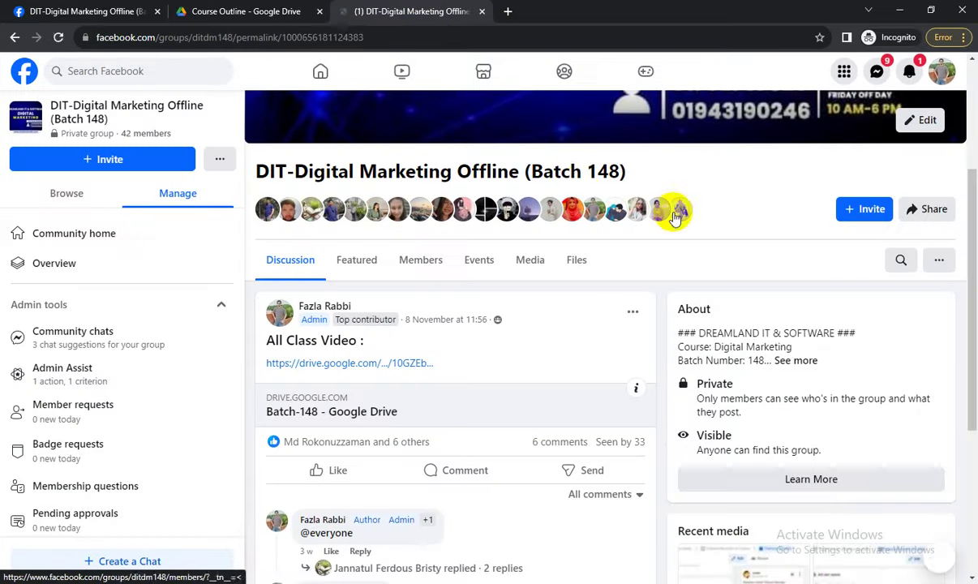
scroll(674, 218, "up", 3)
left_click(873, 580)
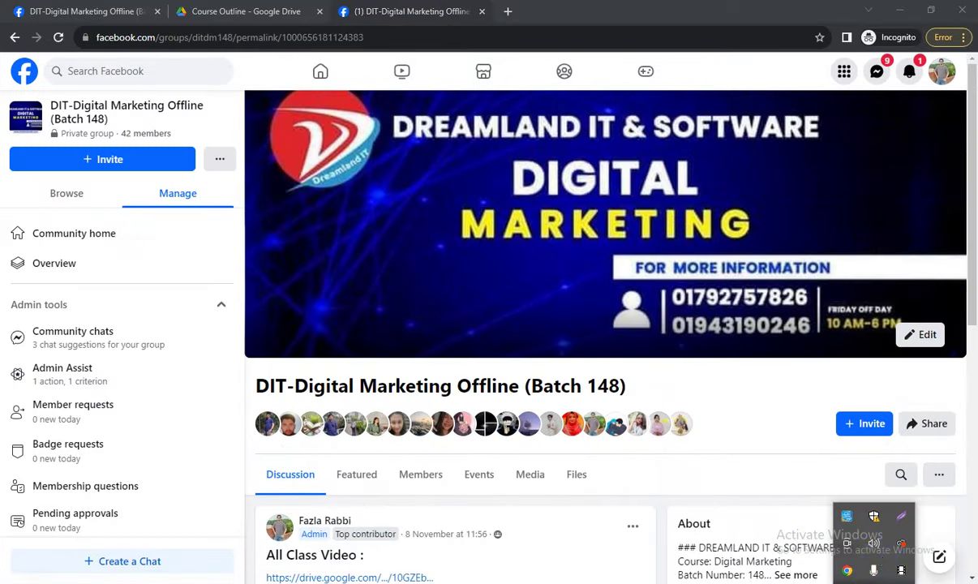
left_click(901, 516)
left_click_drag(229, 136, 679, 540)
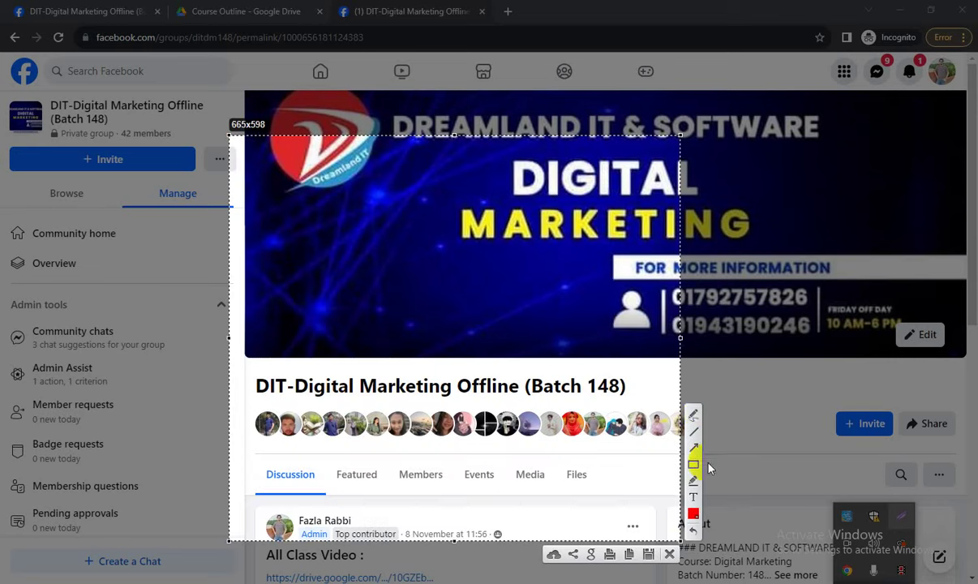
left_click(694, 414)
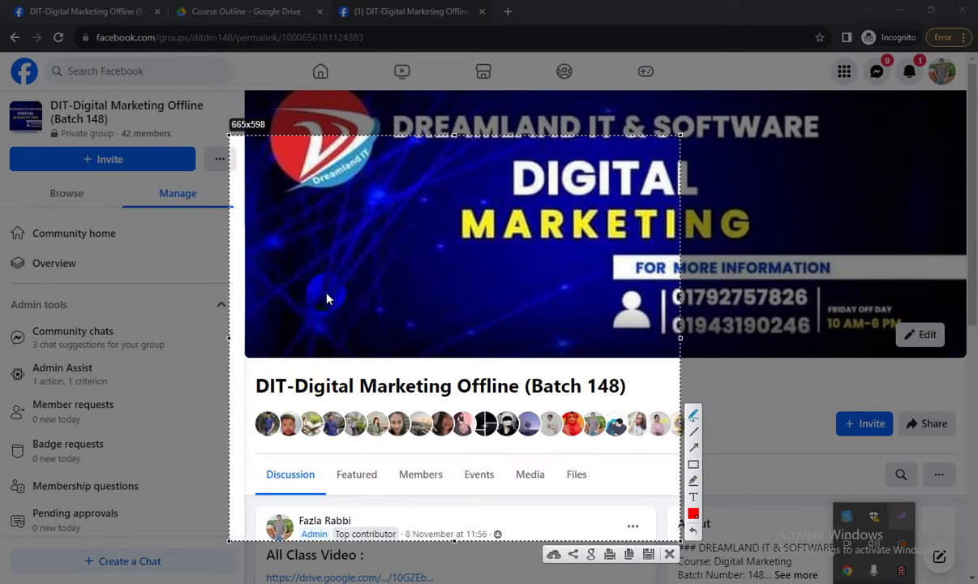
mouse_move(341, 385)
left_mouse_down()
mouse_move(332, 371)
mouse_move(356, 369)
mouse_move(301, 367)
mouse_move(346, 402)
mouse_move(354, 372)
left_mouse_up()
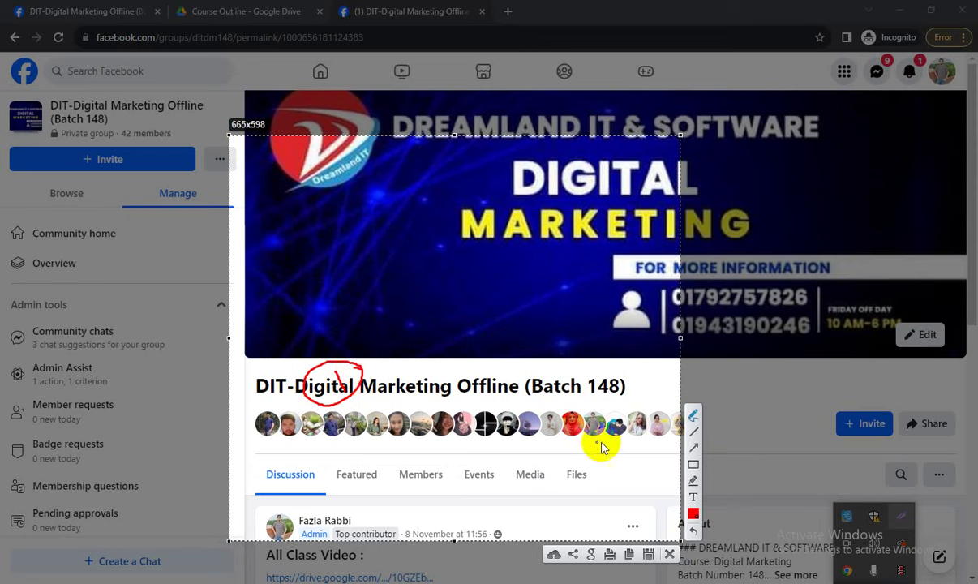
mouse_move(544, 398)
left_mouse_down()
mouse_move(570, 424)
mouse_move(492, 394)
mouse_move(537, 449)
mouse_move(570, 423)
left_mouse_up()
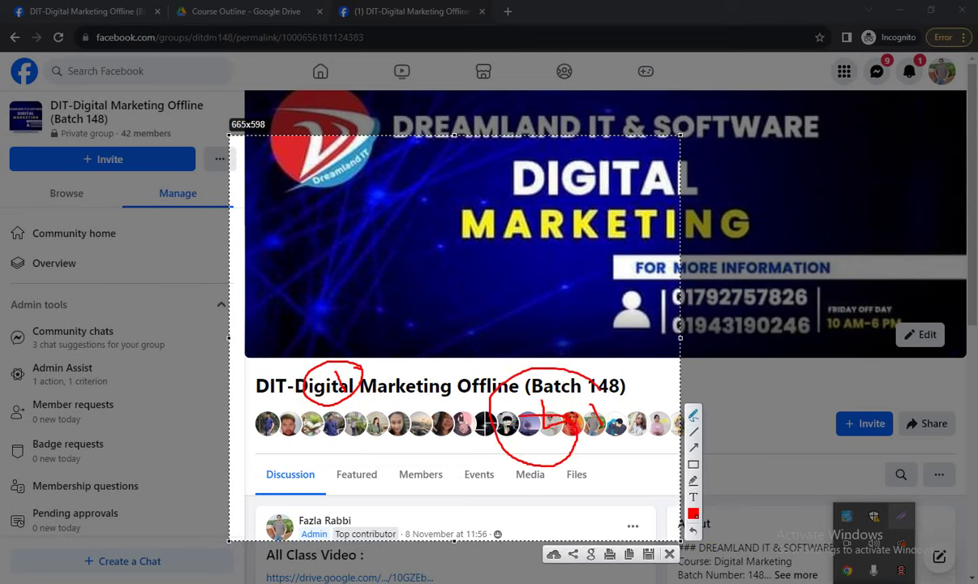
left_click(670, 550)
Capture the contact numbers and group title area, add red pen marks, and close without saving.
left_click(847, 582)
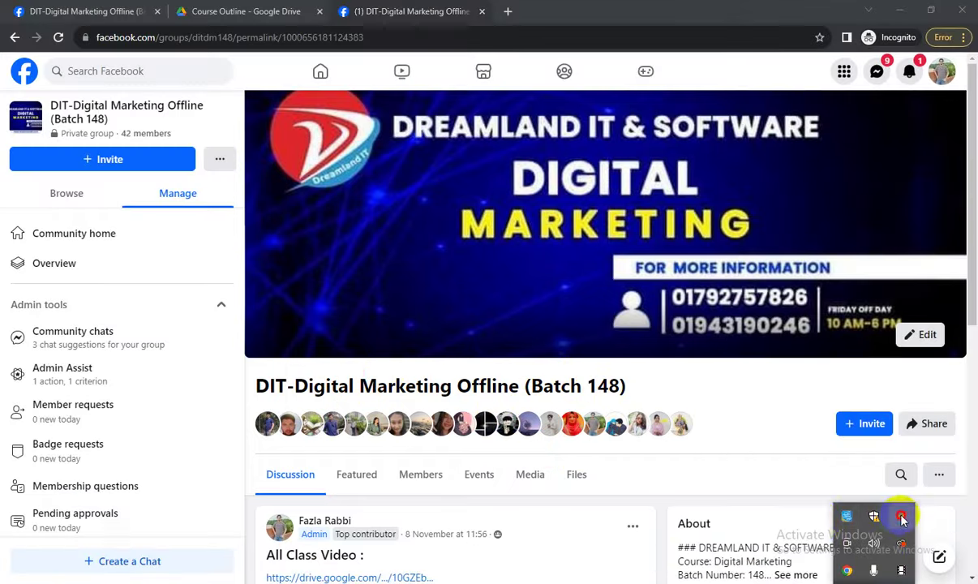
left_click(901, 516)
left_click_drag(354, 256, 844, 530)
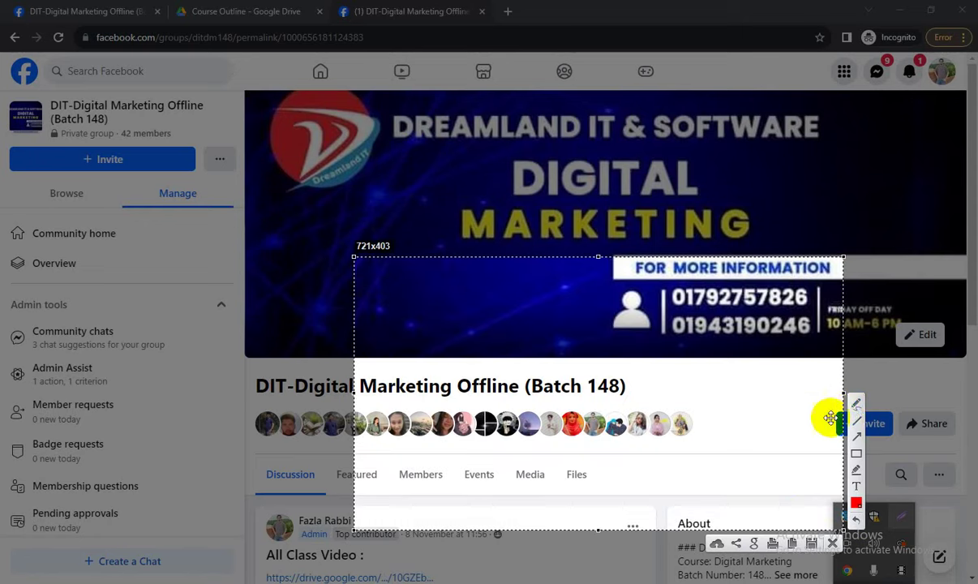
left_click(855, 402)
left_click_drag(734, 391, 735, 410)
left_click_drag(745, 393, 775, 409)
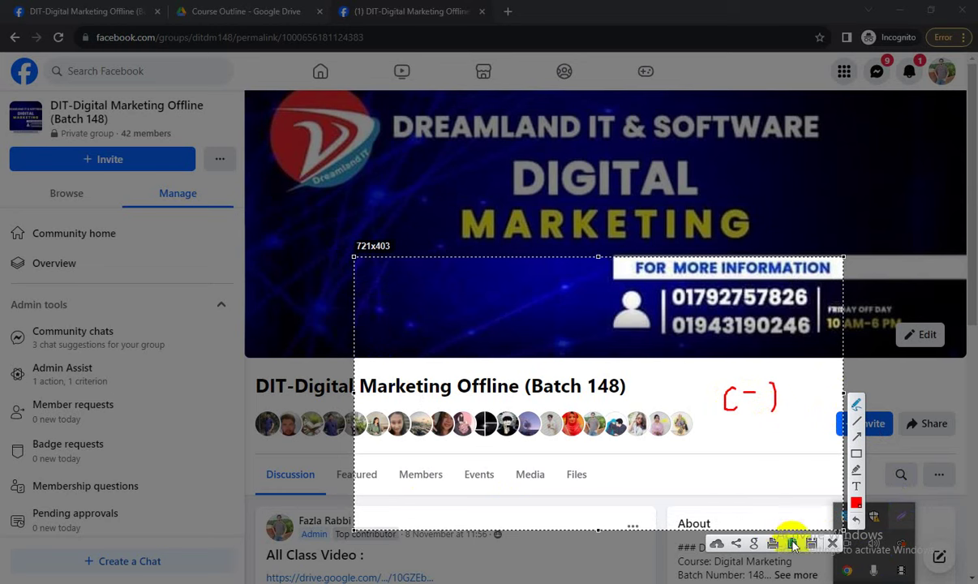
mouse_move(719, 468)
left_mouse_down()
mouse_move(773, 476)
mouse_move(821, 519)
left_mouse_up()
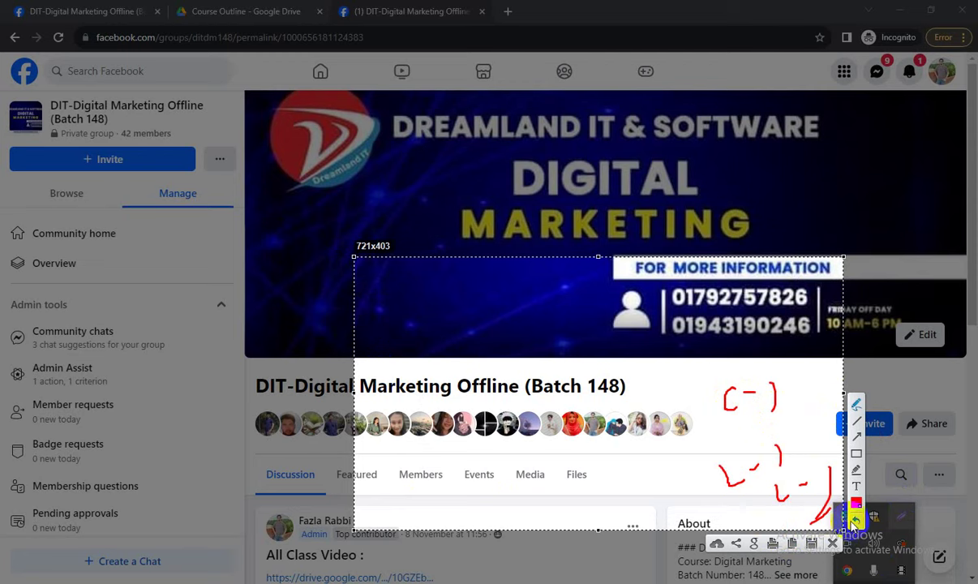
left_click(832, 543)
scroll(653, 379, "down", 3)
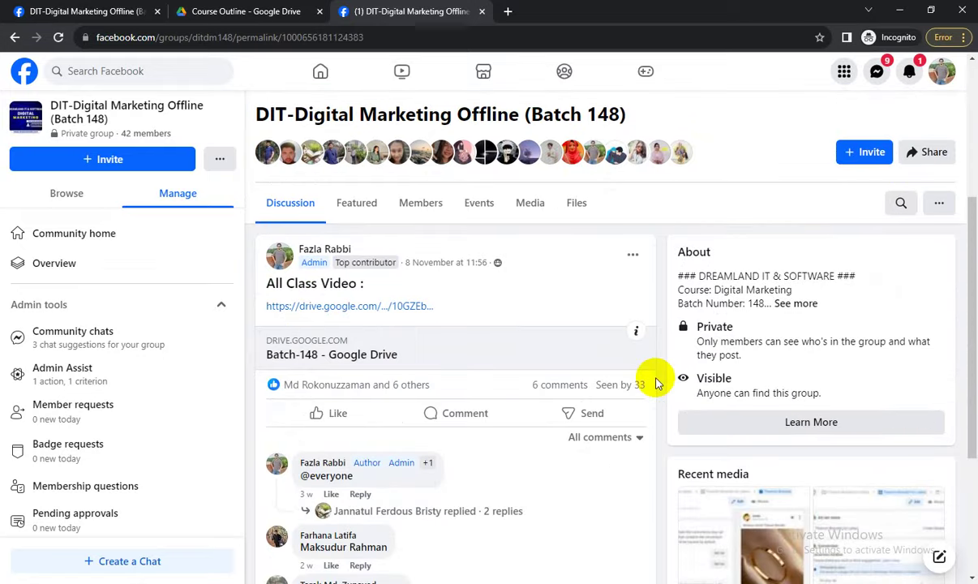
From the Batch 148 group's Members list, open a member's profile and review their member summary.
scroll(524, 372, "down", 3)
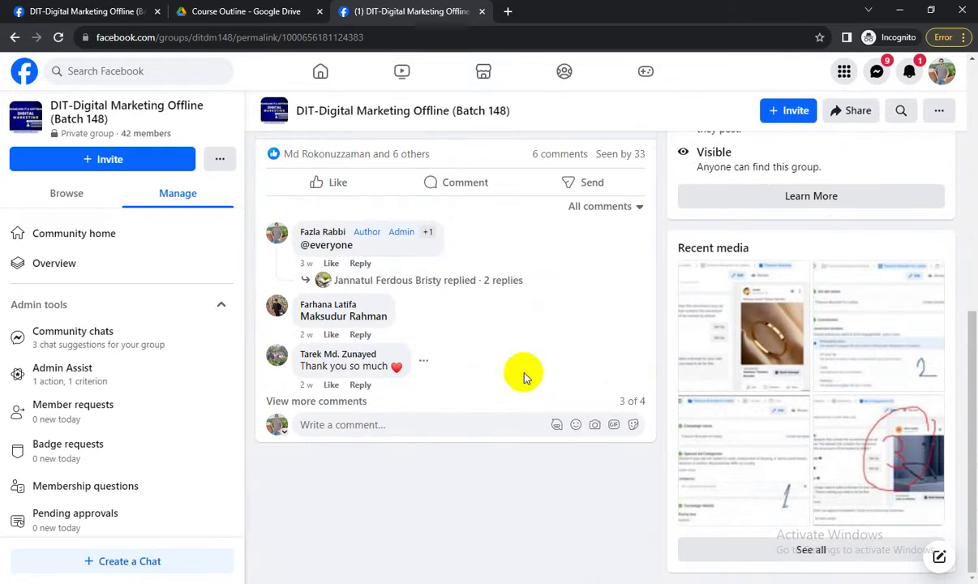
left_click(285, 294)
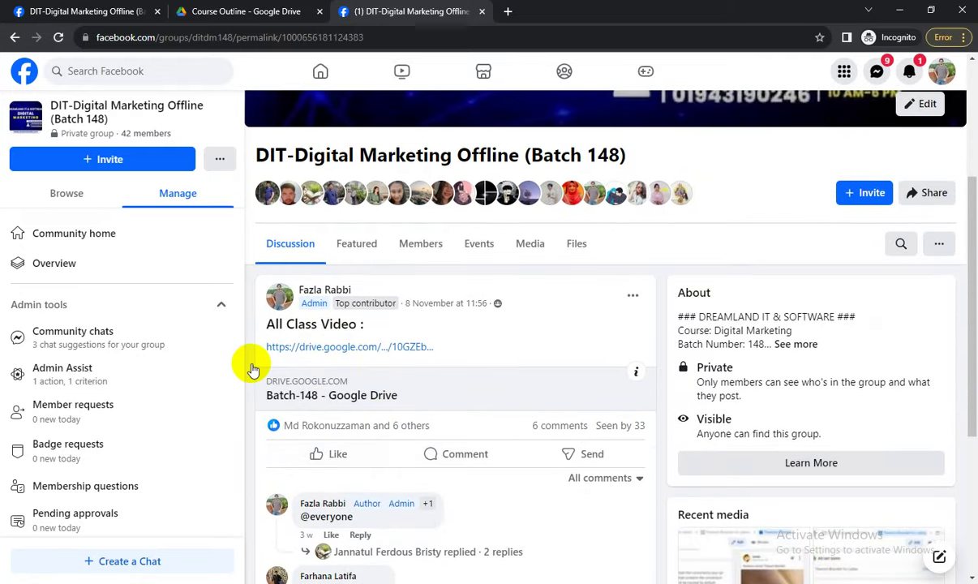
left_click(318, 187)
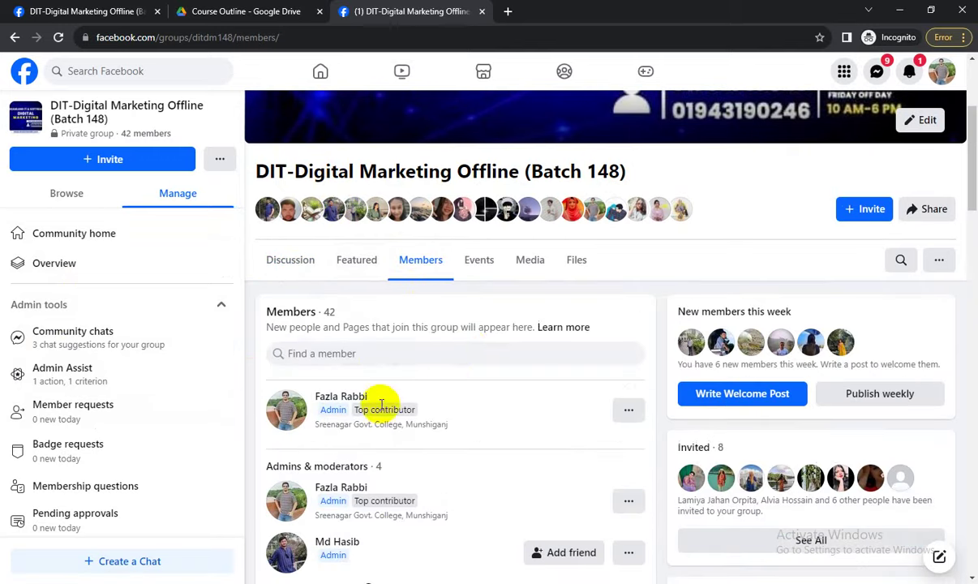
scroll(328, 513, "down", 1)
scroll(328, 513, "down", 6)
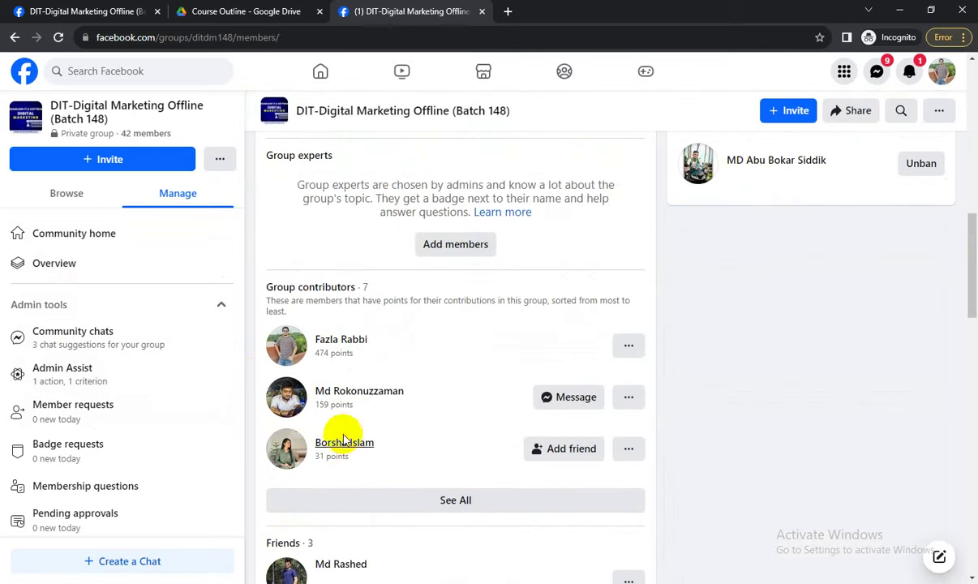
scroll(349, 452, "down", 3)
scroll(357, 454, "down", 3)
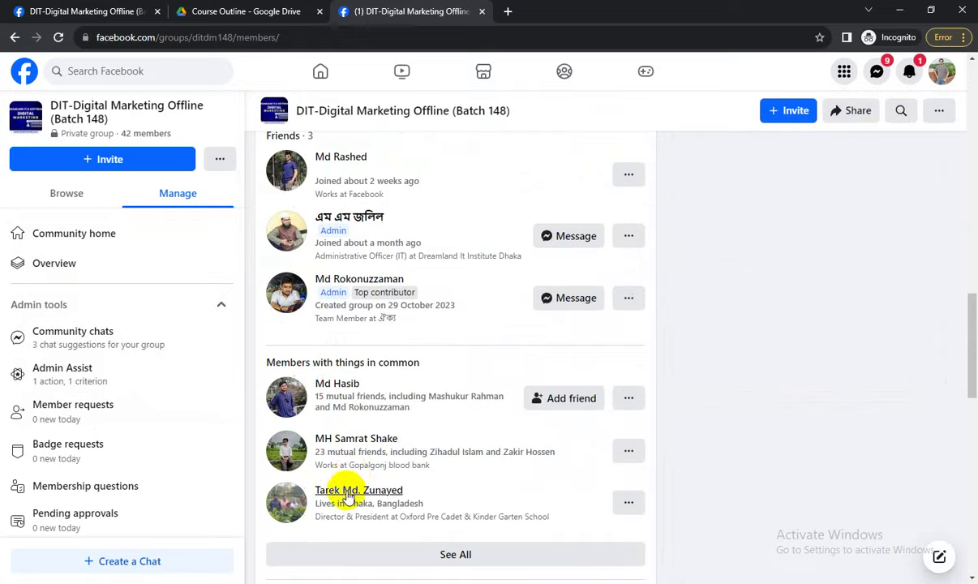
left_click(350, 439)
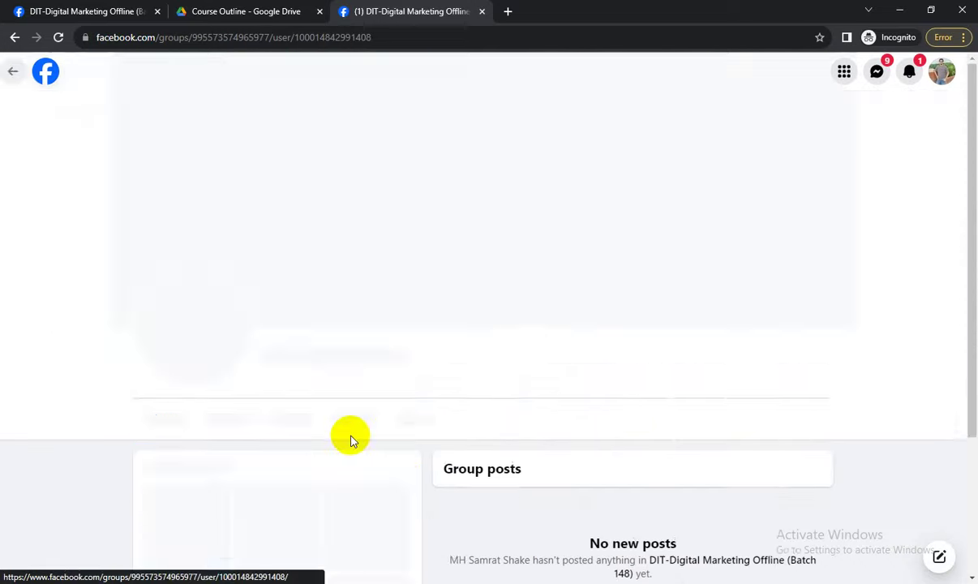
scroll(793, 347, "down", 5)
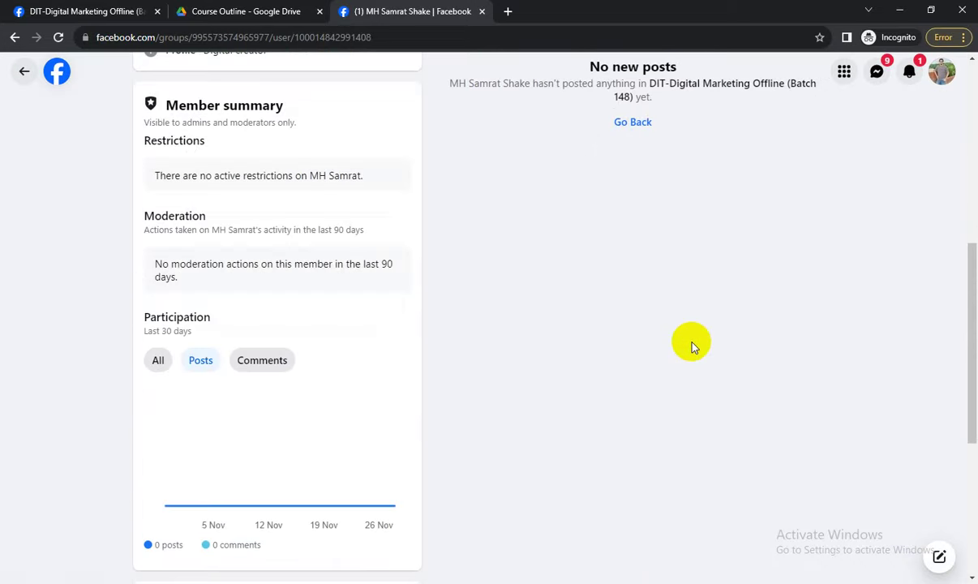
scroll(691, 348, "down", 4)
scroll(692, 347, "up", 5)
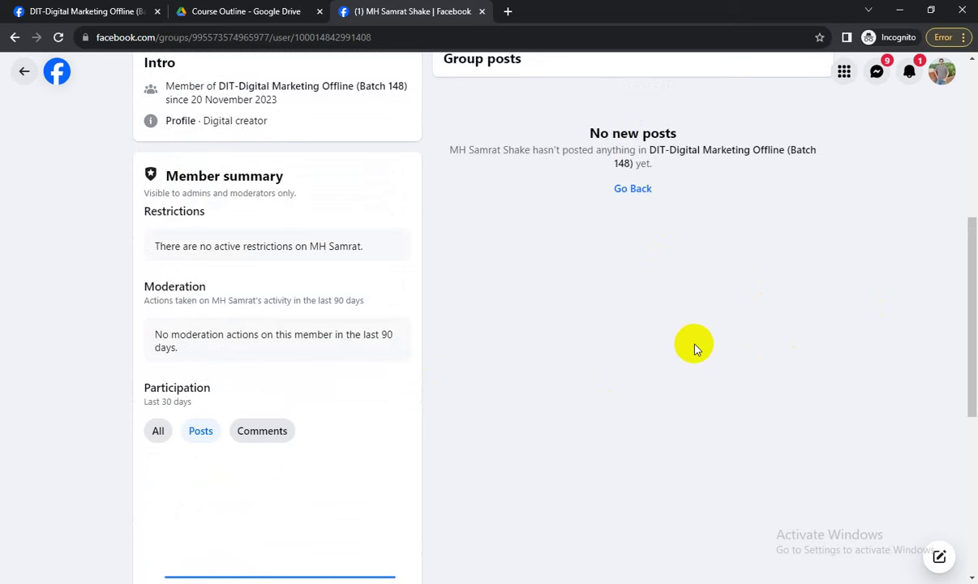
Close the incognito Facebook window and the remaining Chrome window.
left_click(971, 7)
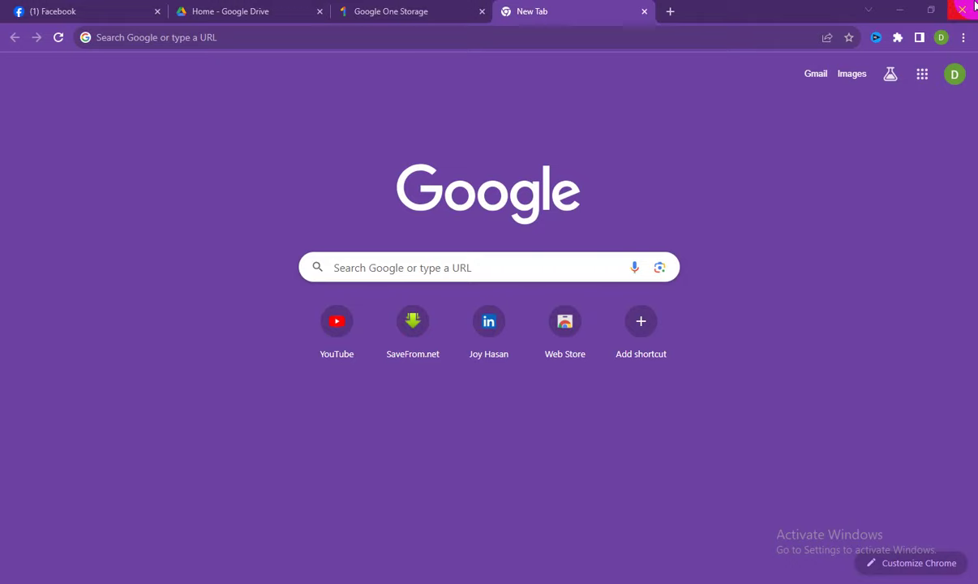
left_click(973, 8)
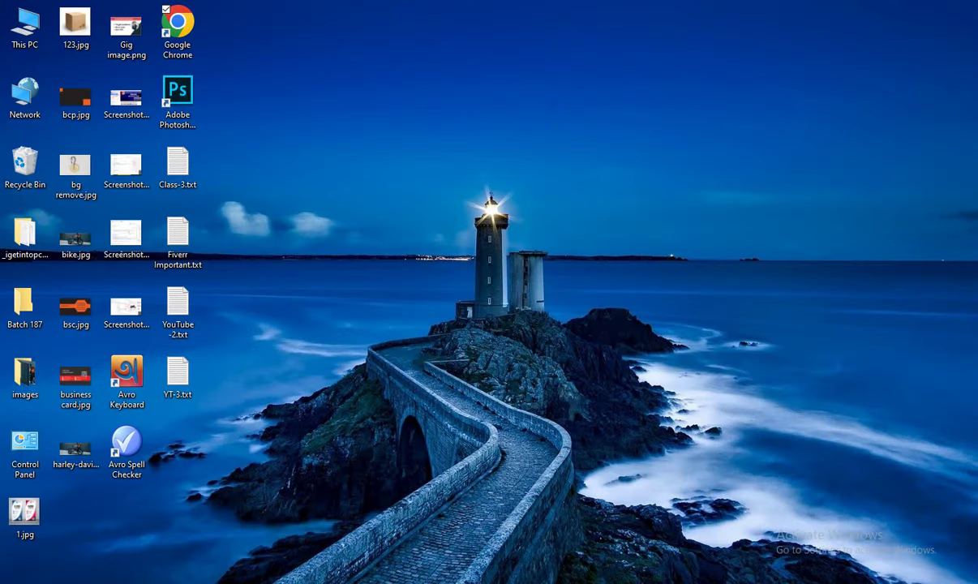